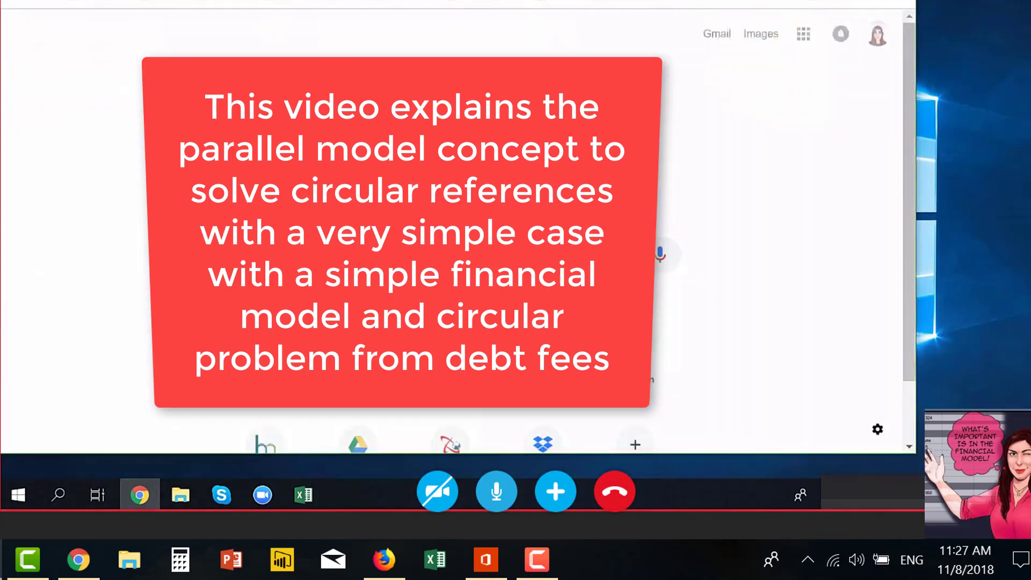
Open LinkedIn and go through the notifications to the article "How I Stopped Being a 'Copy-Paster'"
key(Return)
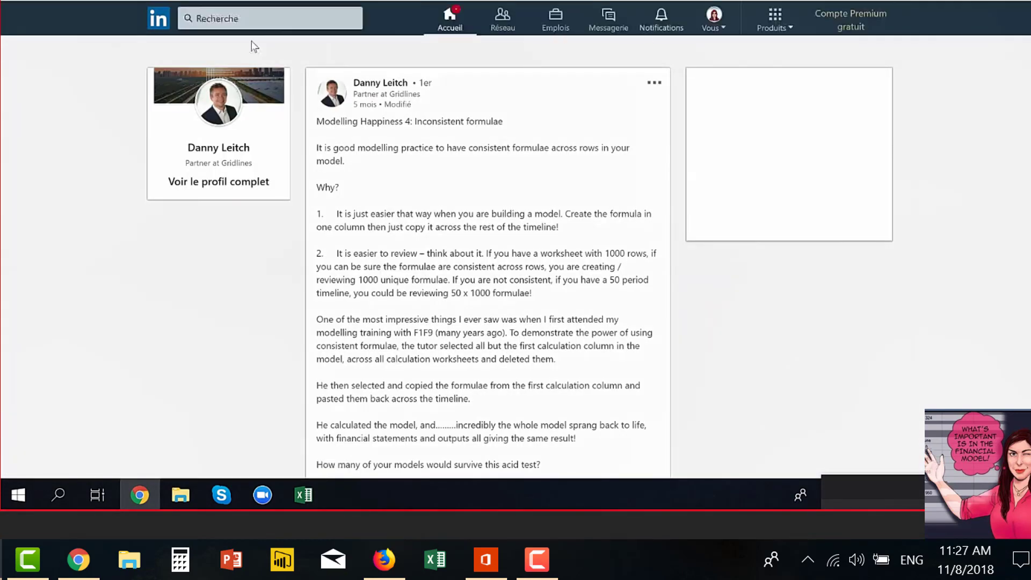
click(661, 19)
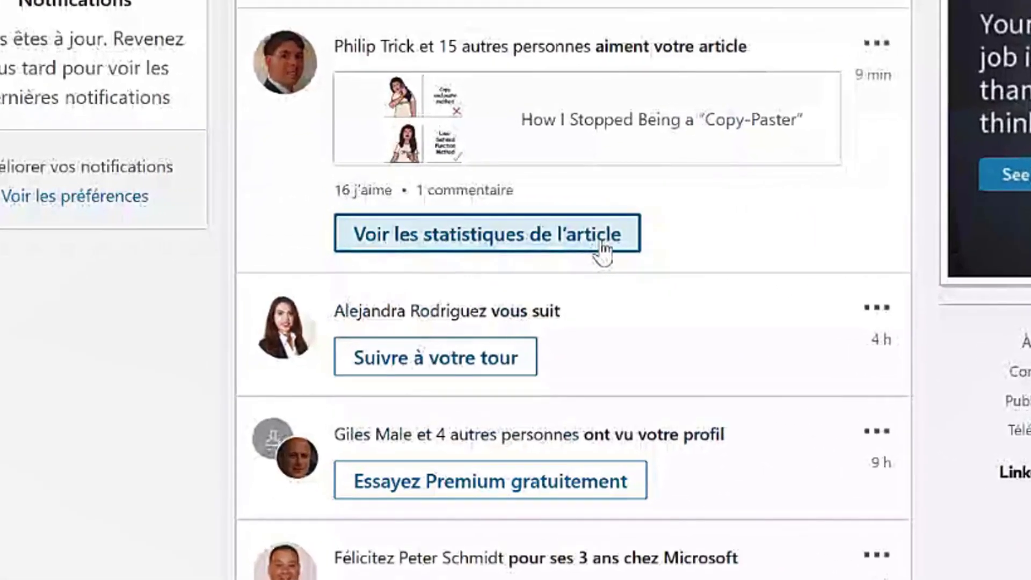
click(540, 232)
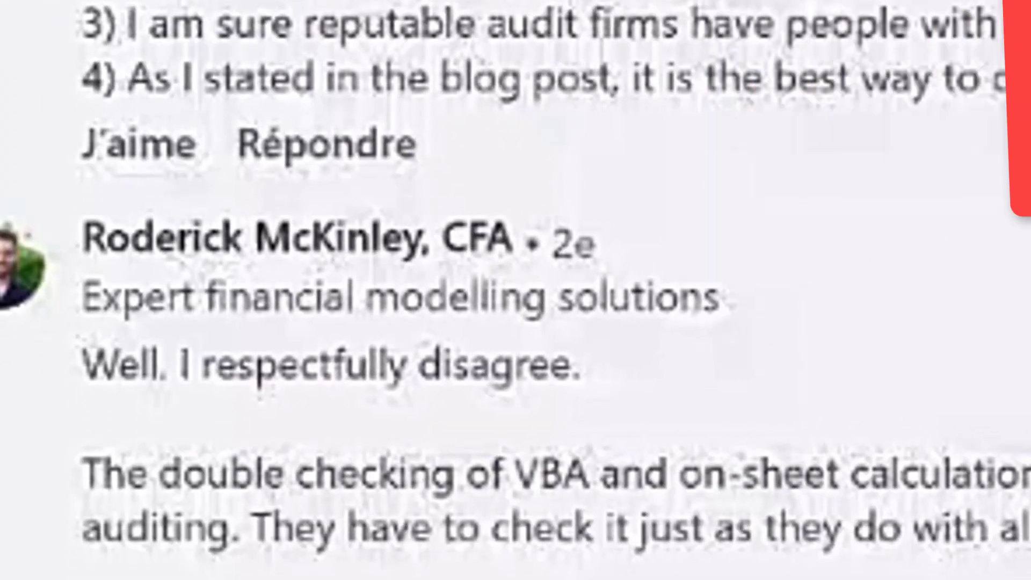
Read the article comment disagreeing with UDFs, highlighting the passage about local regional Big4 teams lacking talent
scroll(515, 290, up, 1)
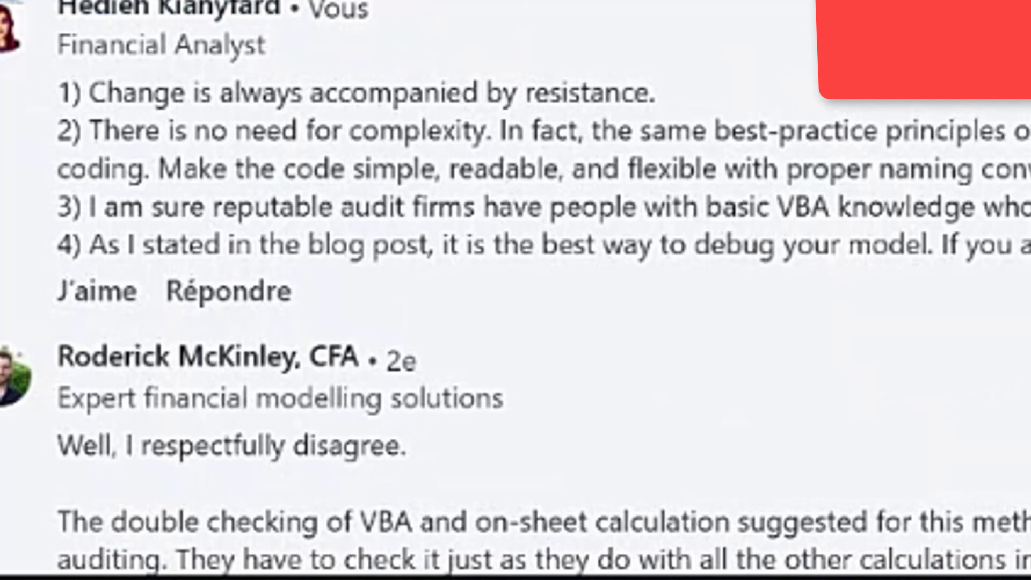
scroll(886, 272, down, 3)
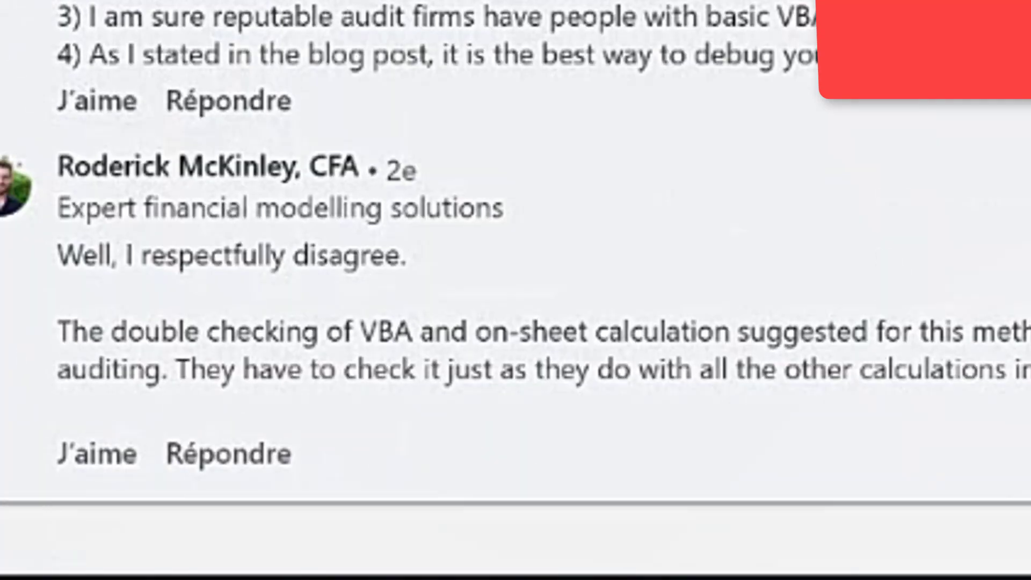
click(1021, 407)
scroll(792, 259, down, 4)
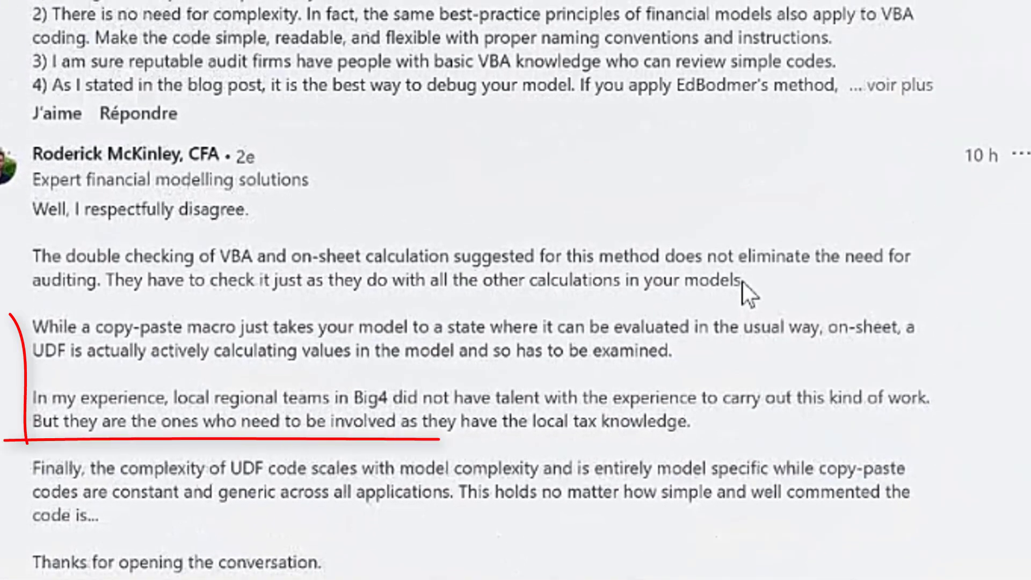
scroll(795, 266, down, 2)
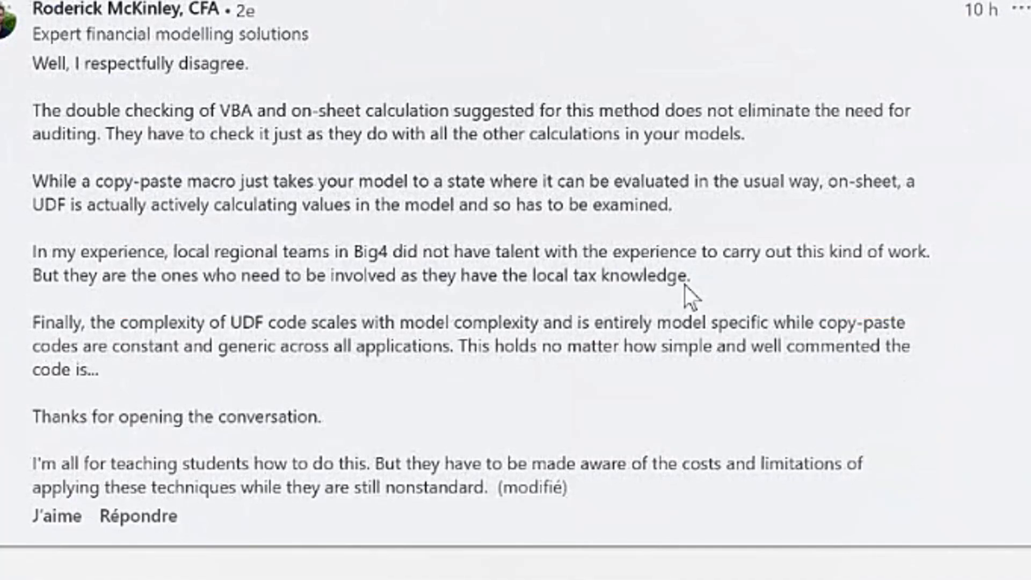
scroll(661, 282, up, 3)
scroll(662, 290, down, 3)
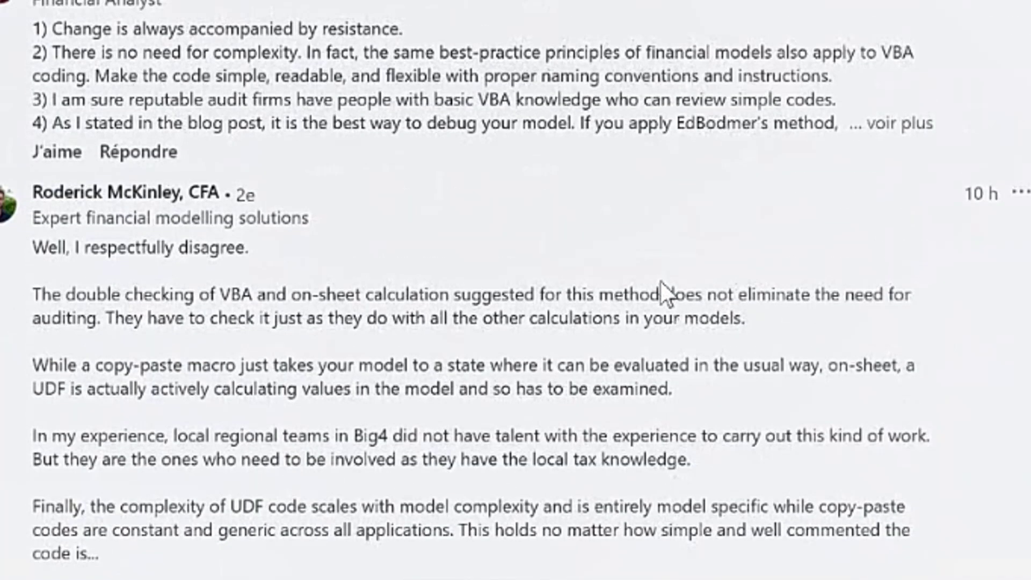
drag(195, 251, 514, 253)
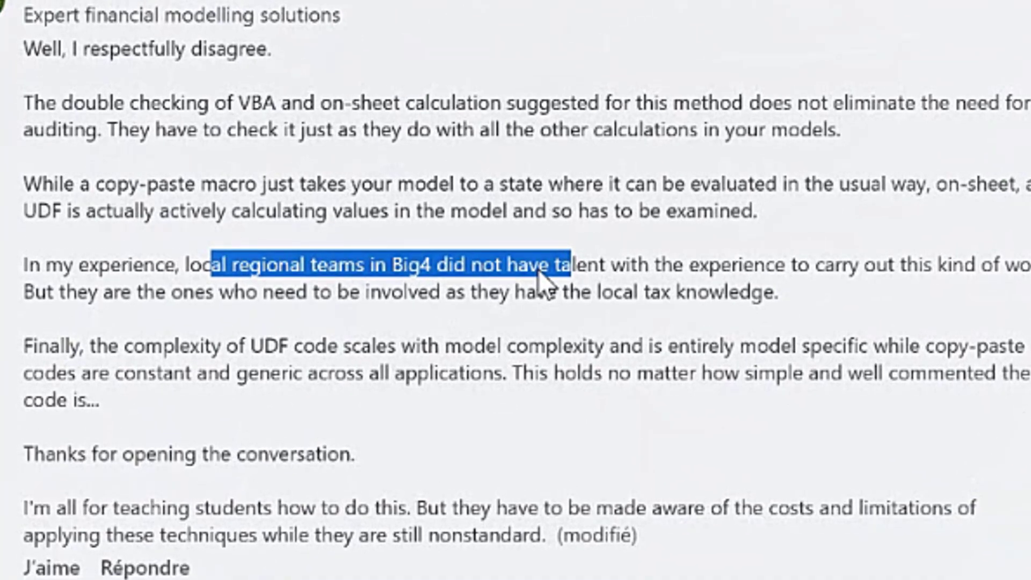
click(480, 354)
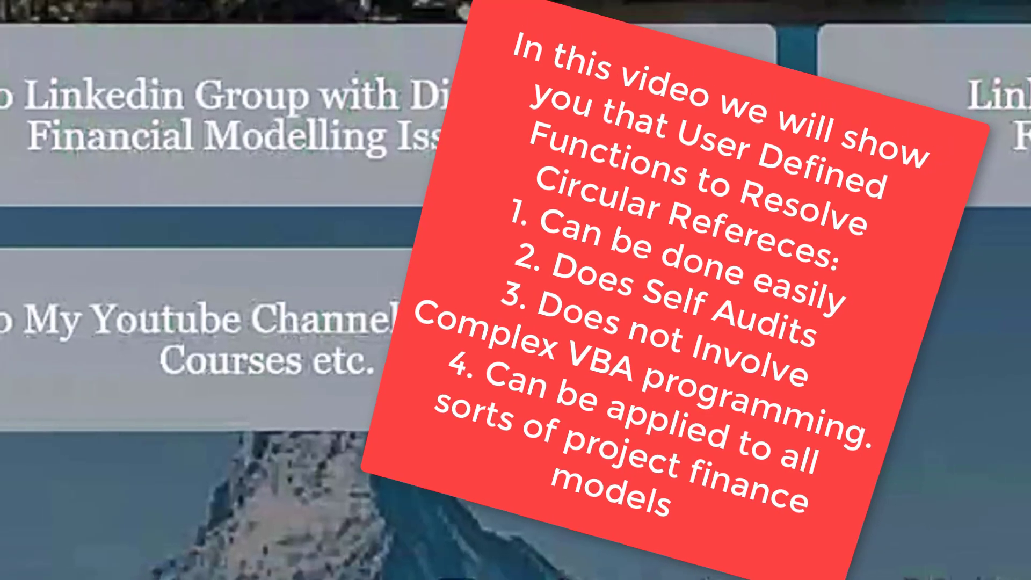
Go to the site search box below the testimonials on the edbodmer.com home page
scroll(83, 376, down, 3)
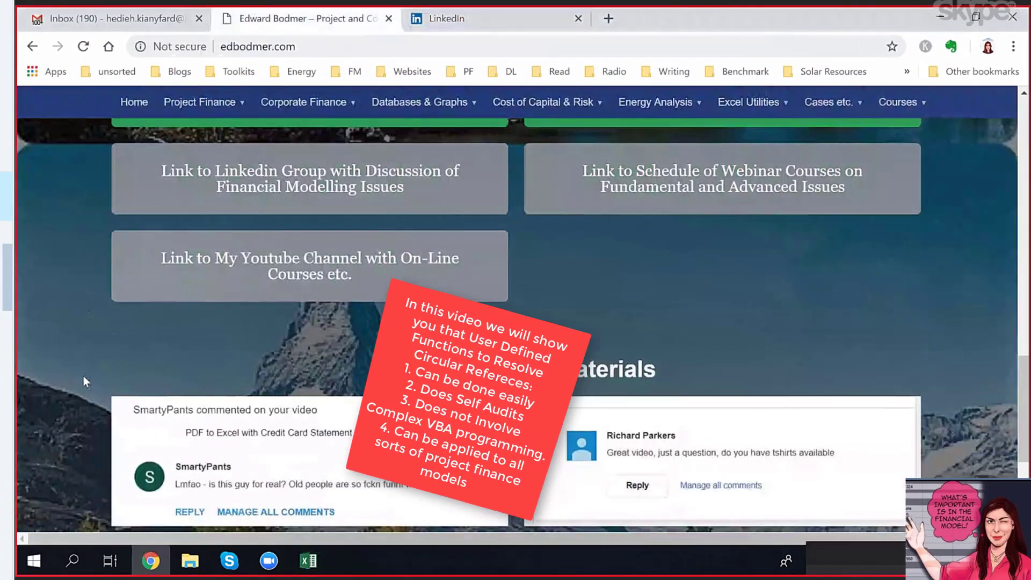
scroll(83, 376, down, 5)
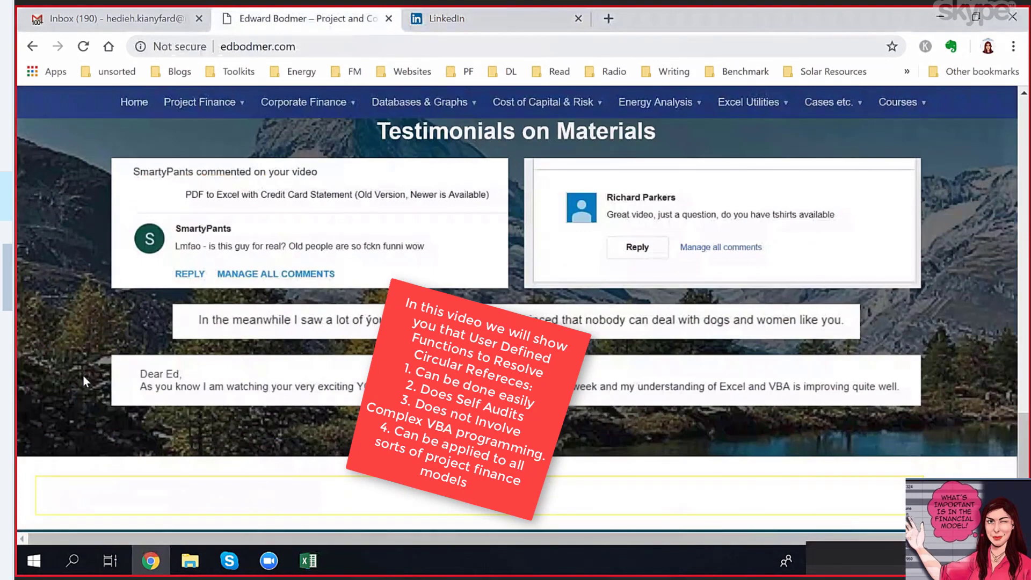
scroll(83, 375, up, 6)
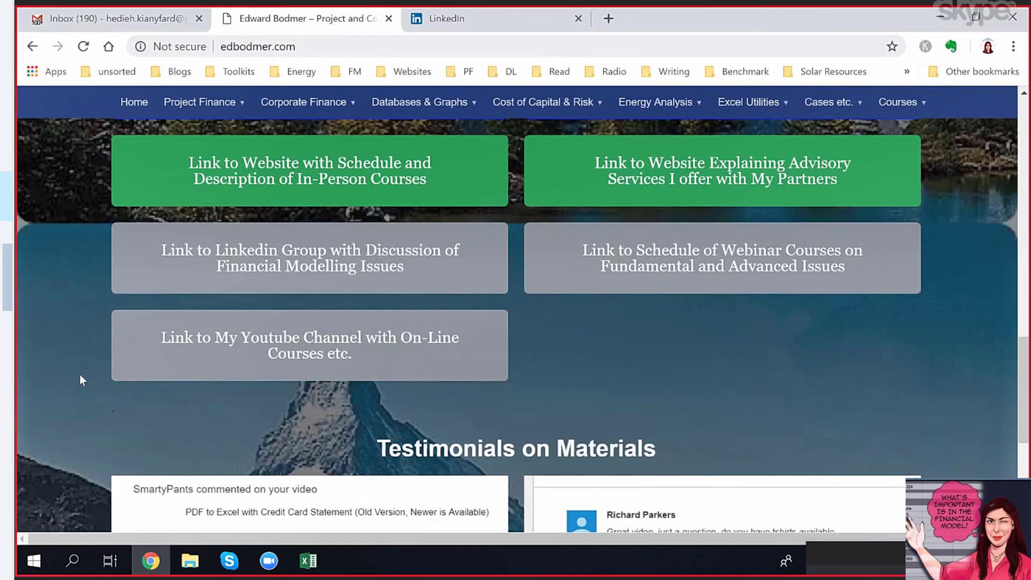
scroll(161, 404, down, 2)
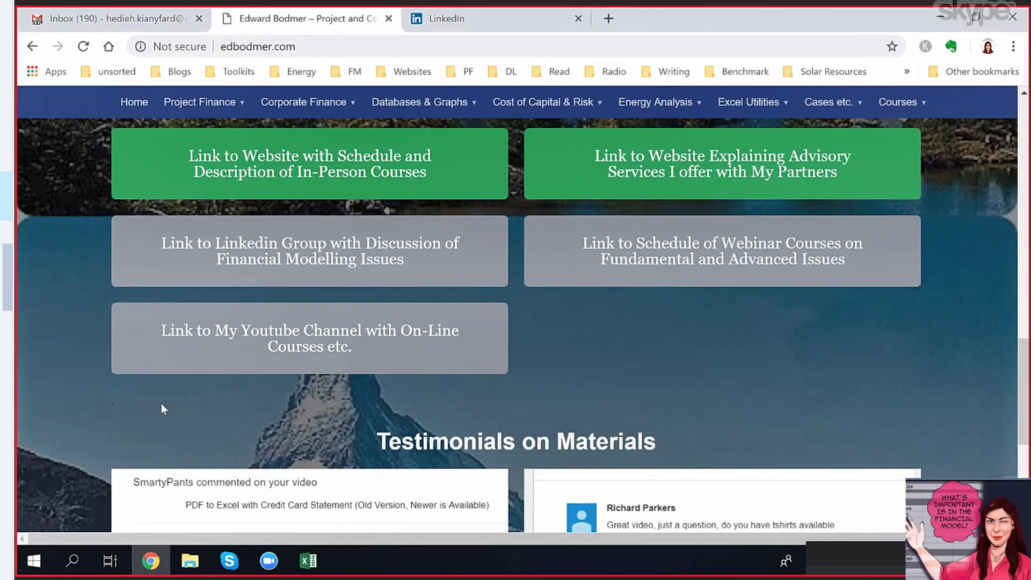
scroll(162, 409, down, 1)
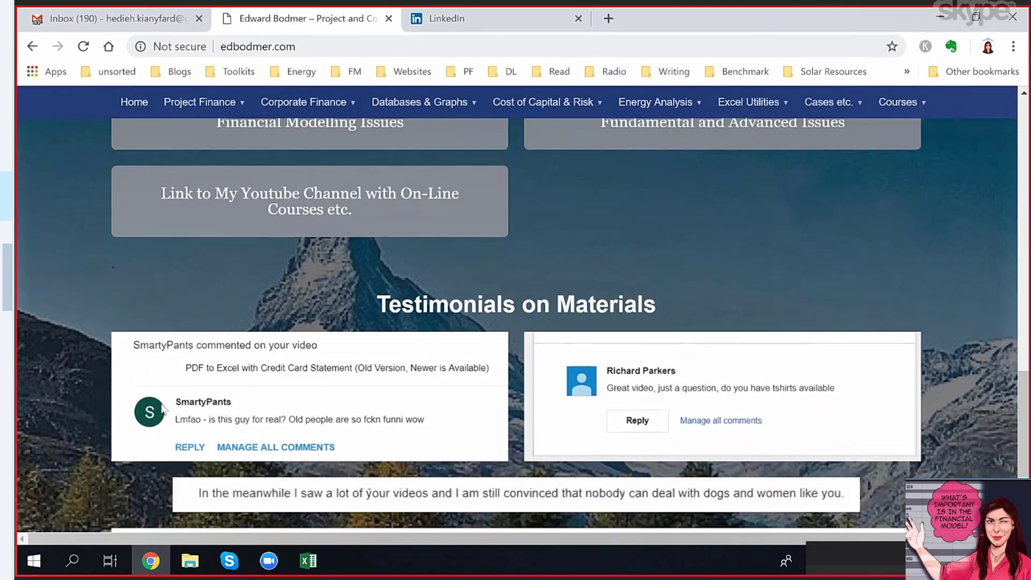
scroll(162, 408, down, 3)
click(173, 489)
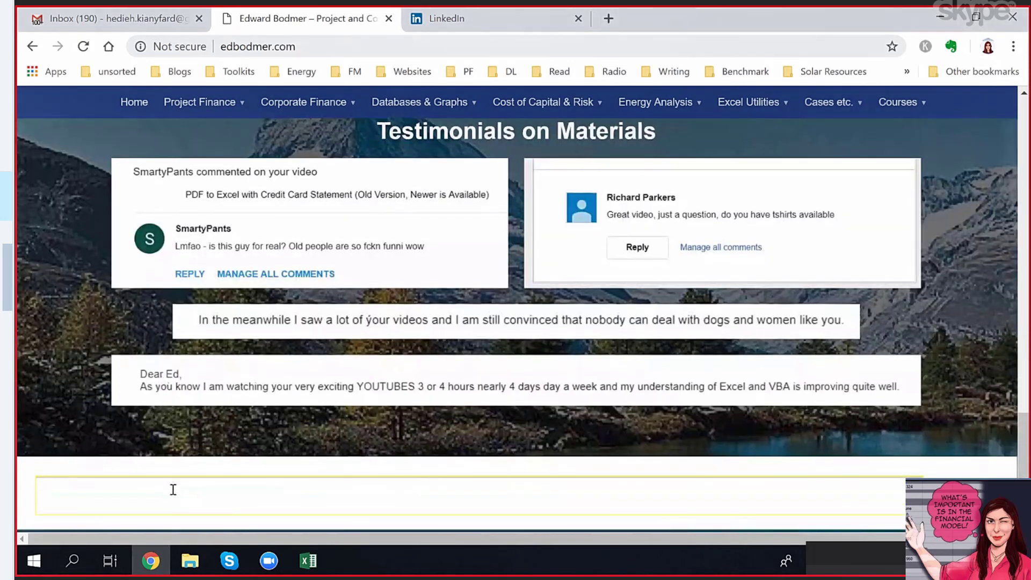
Search the site for "Crcular reference template" and close the results
text(Crcul)
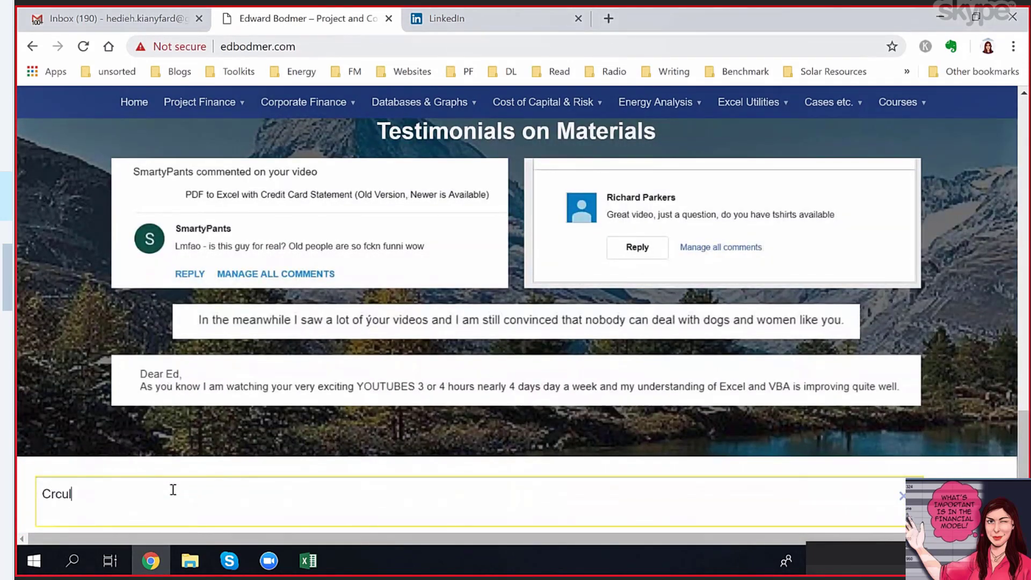
text(ar reference template)
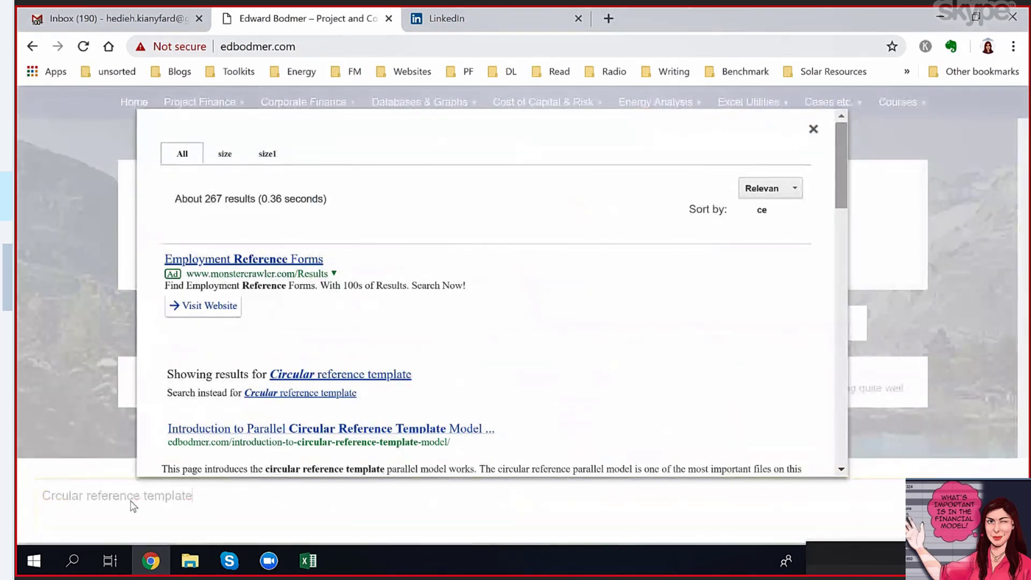
click(814, 129)
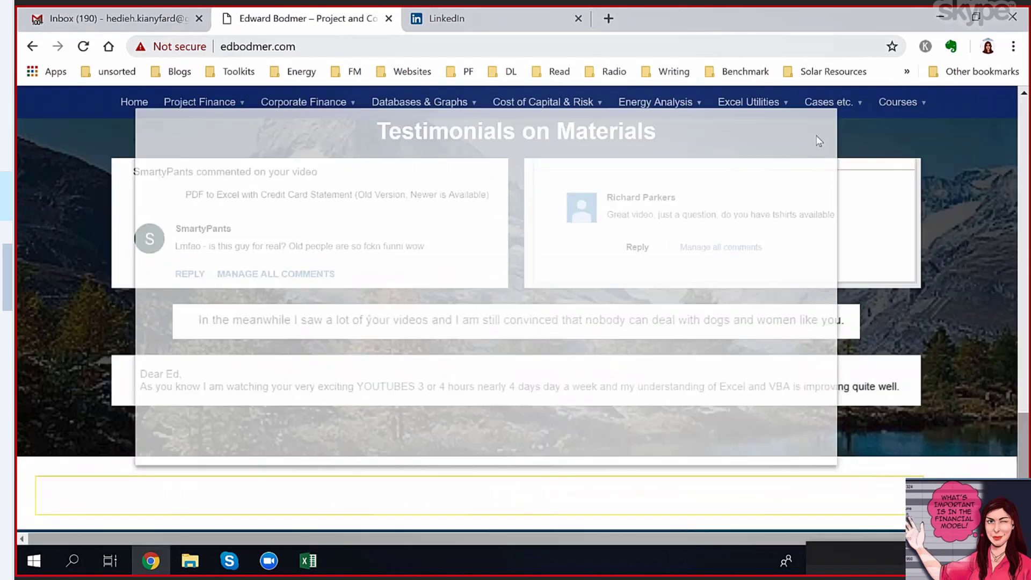
Search the site for "Circular template" and dismiss the results
click(224, 493)
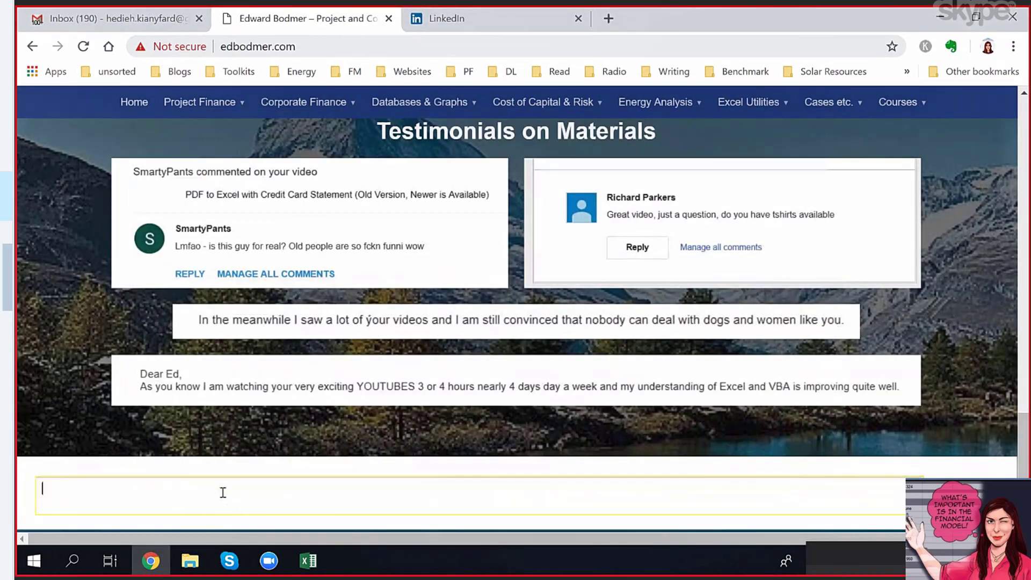
text(Circular temp)
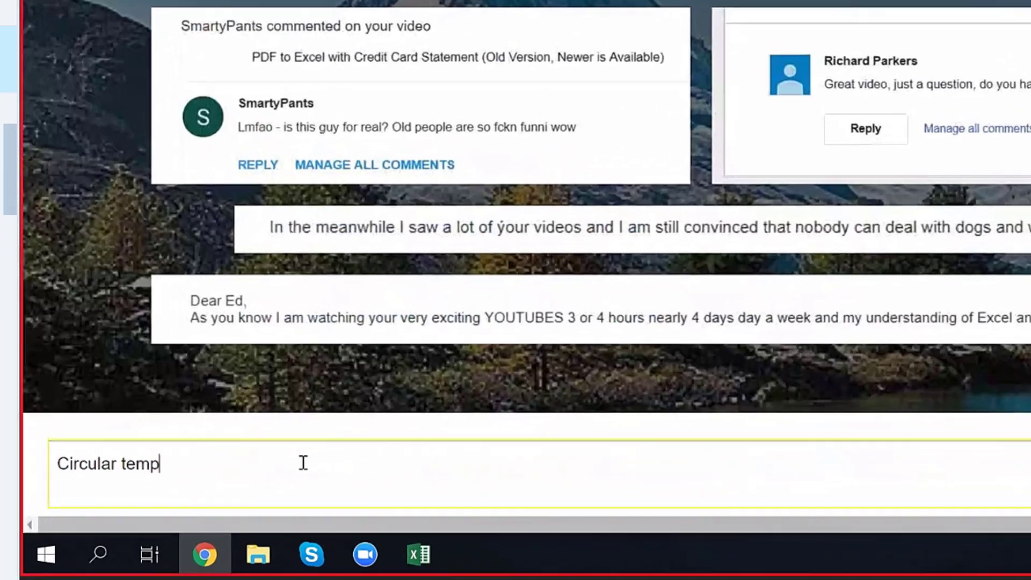
text(late)
key(Return)
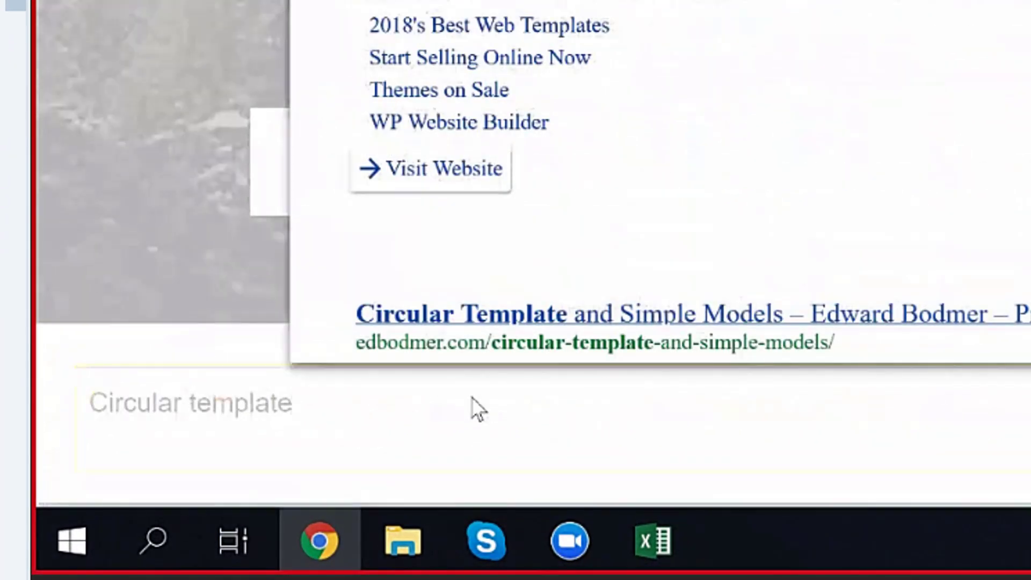
key(Escape)
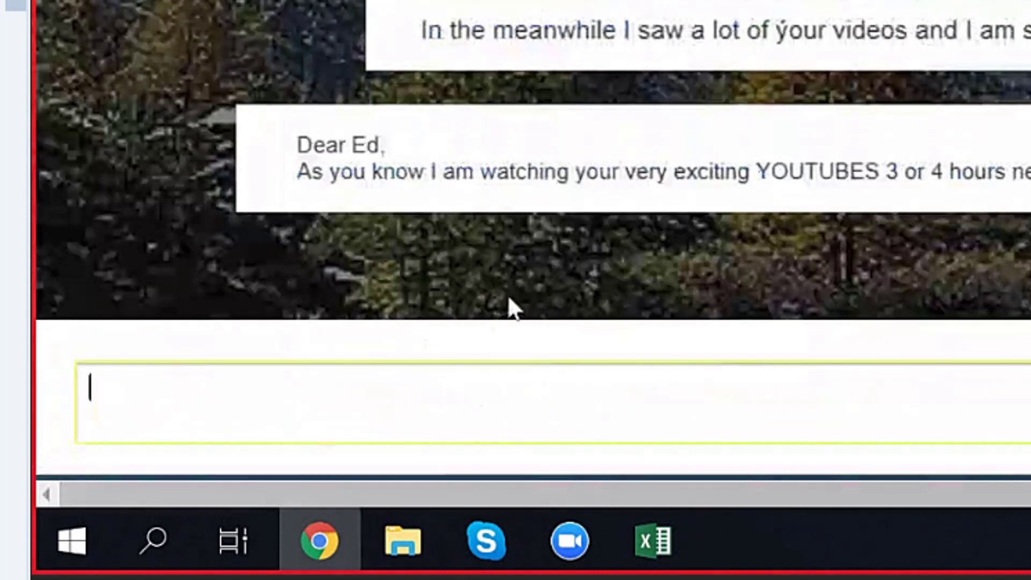
Search the site for "Circular reference template"
text(Circu)
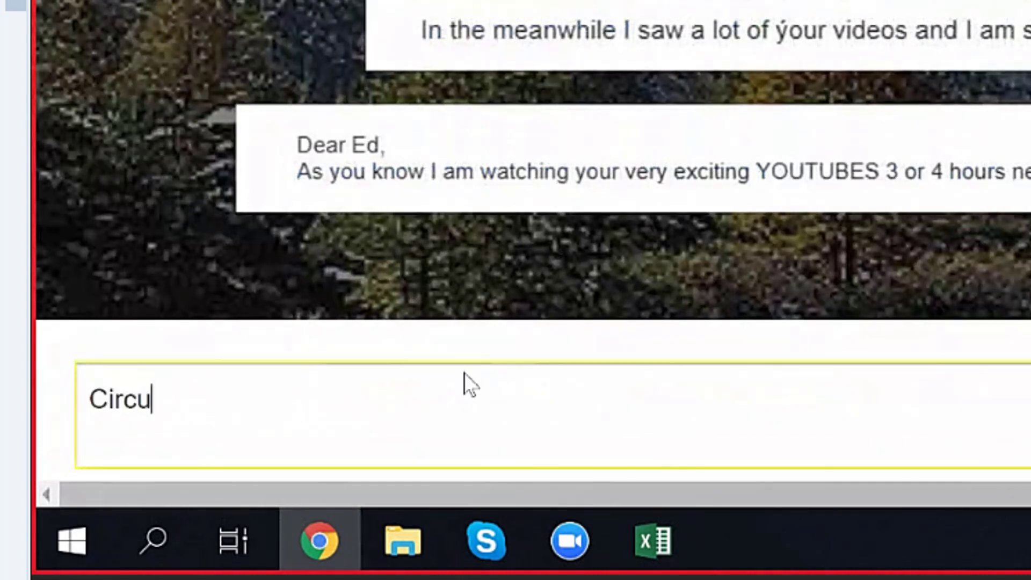
text(lar rre)
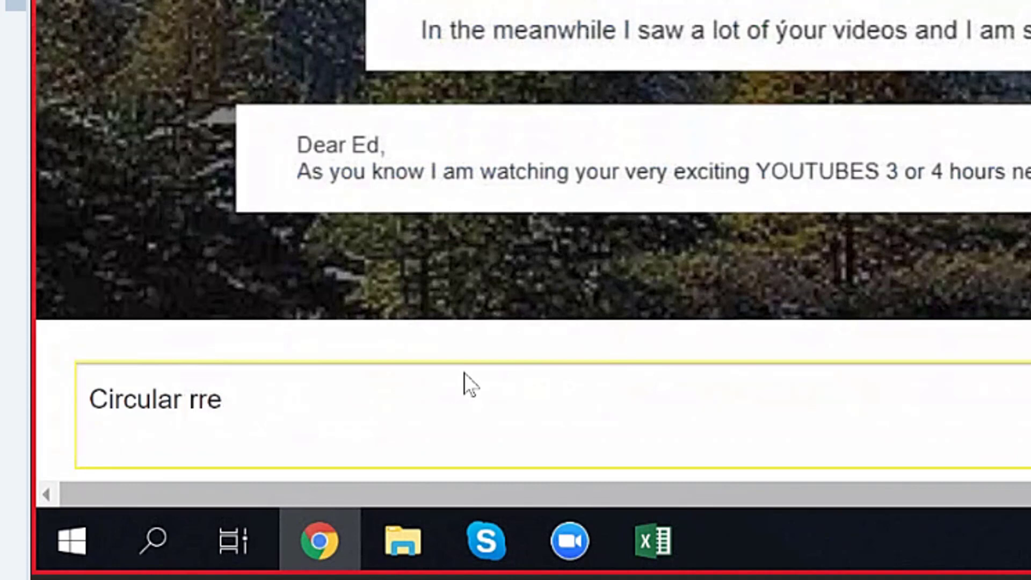
key(BackSpace)
key(BackSpace)
text(eference pro)
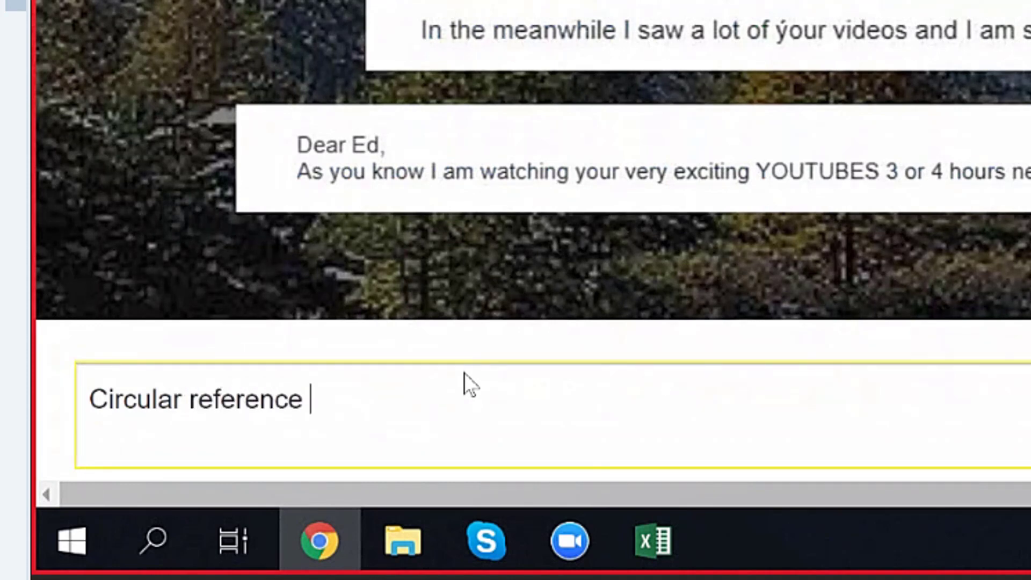
key(BackSpace)
key(BackSpace)
key(BackSpace)
text(template)
key(Return)
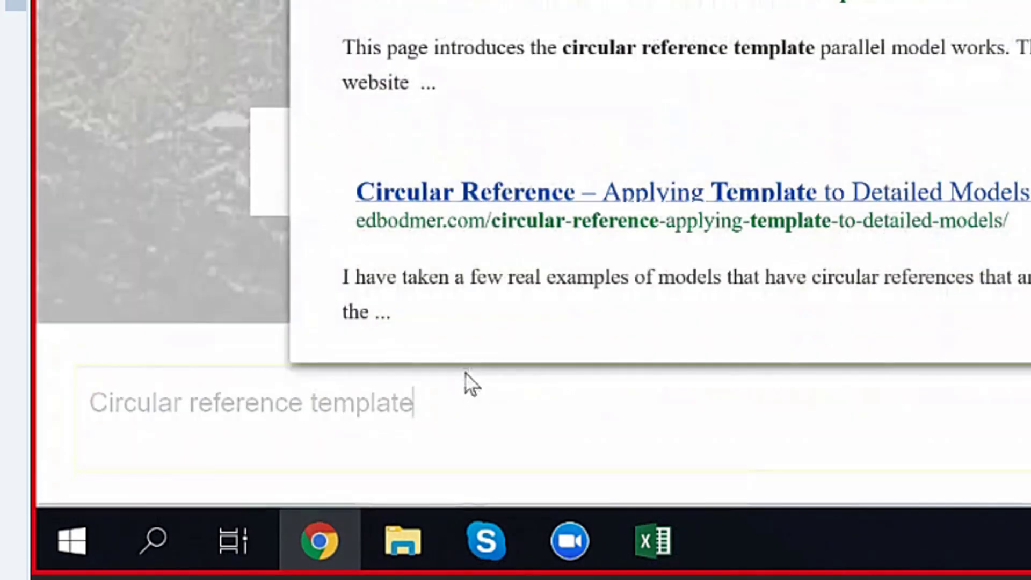
Open the result "Circular Reference – Applying Template to Detailed Models", skim its example steps, and return to the search results
click(808, 201)
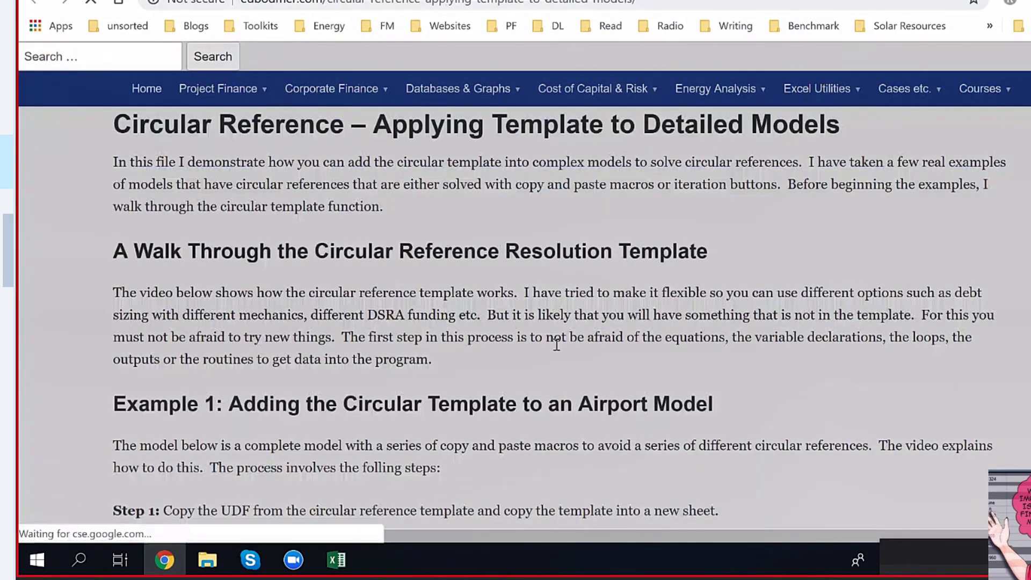
scroll(556, 344, down, 5)
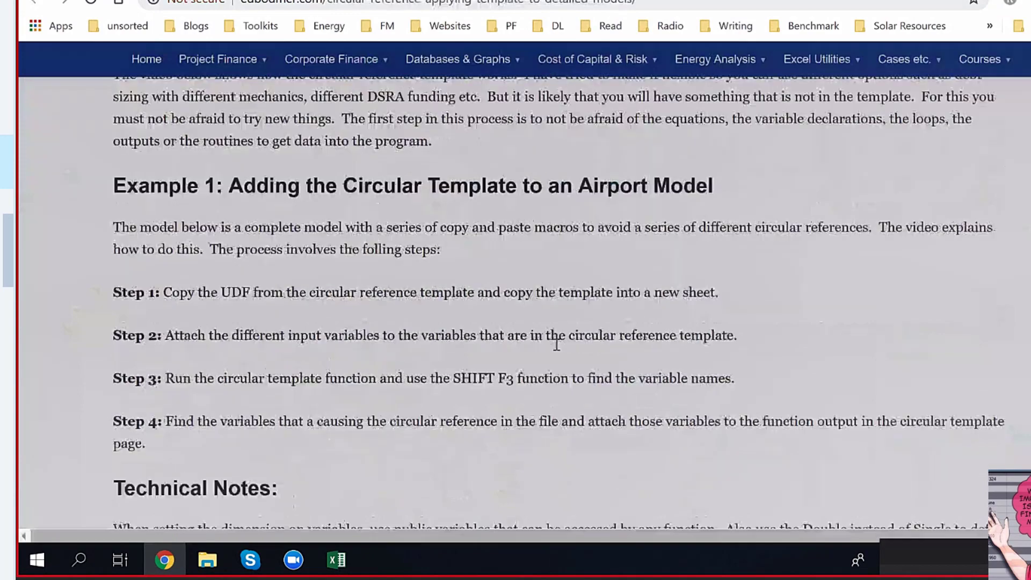
scroll(557, 345, down, 3)
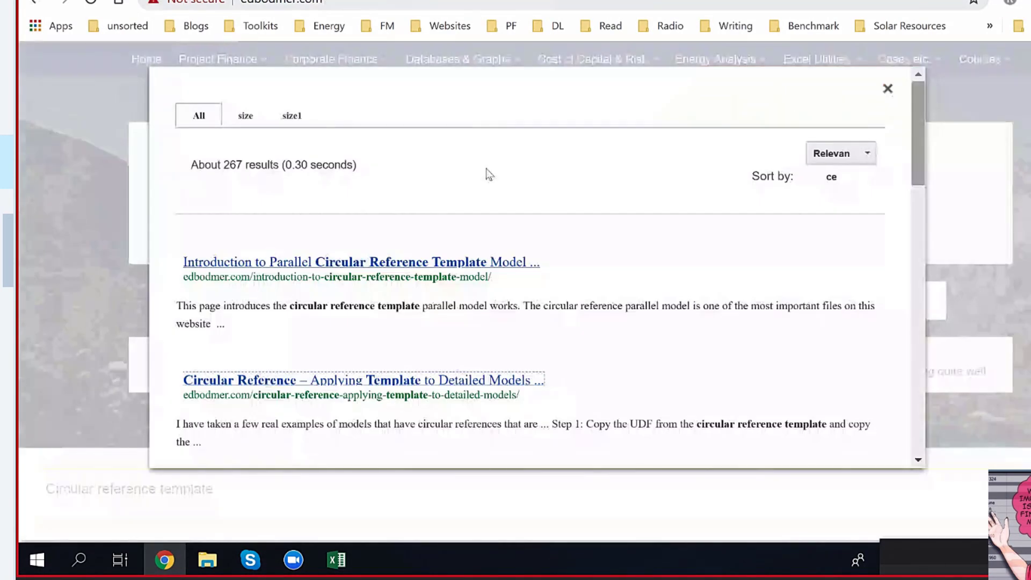
Open the result "Parallel Model Solution – A Real Innovation in Project Finance Models" and look through its linked articles
scroll(487, 367, down, 3)
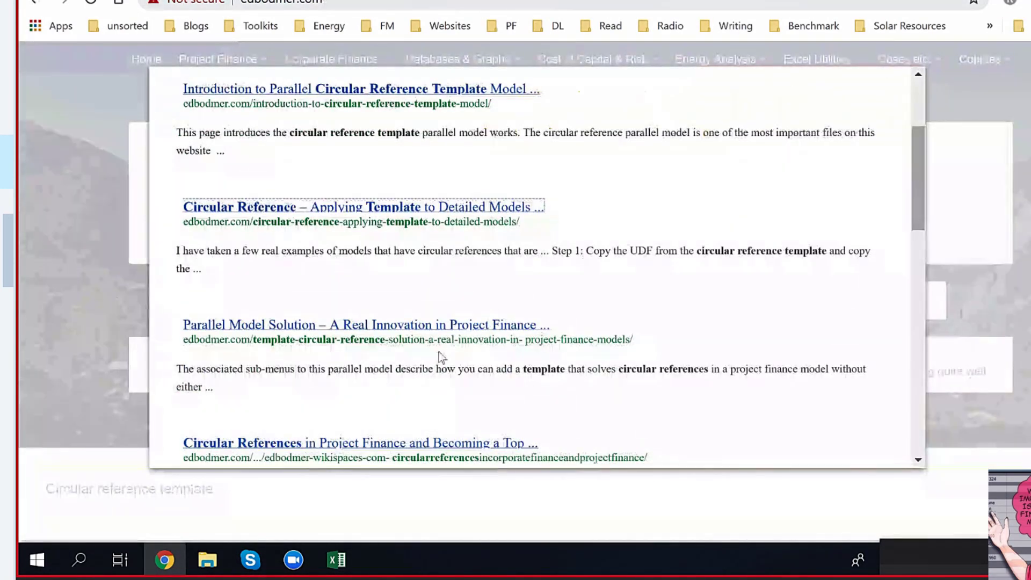
click(442, 326)
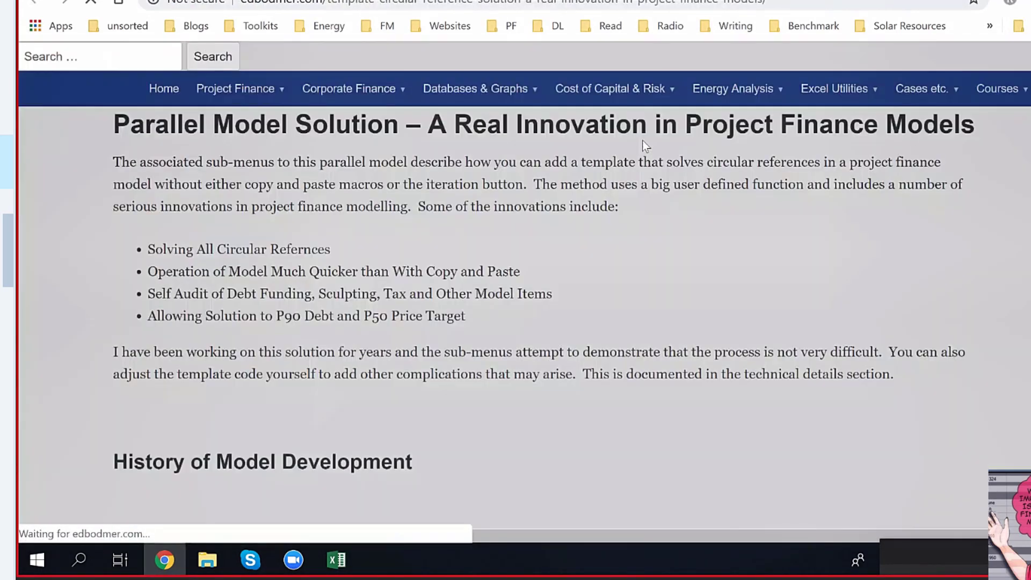
scroll(658, 178, down, 6)
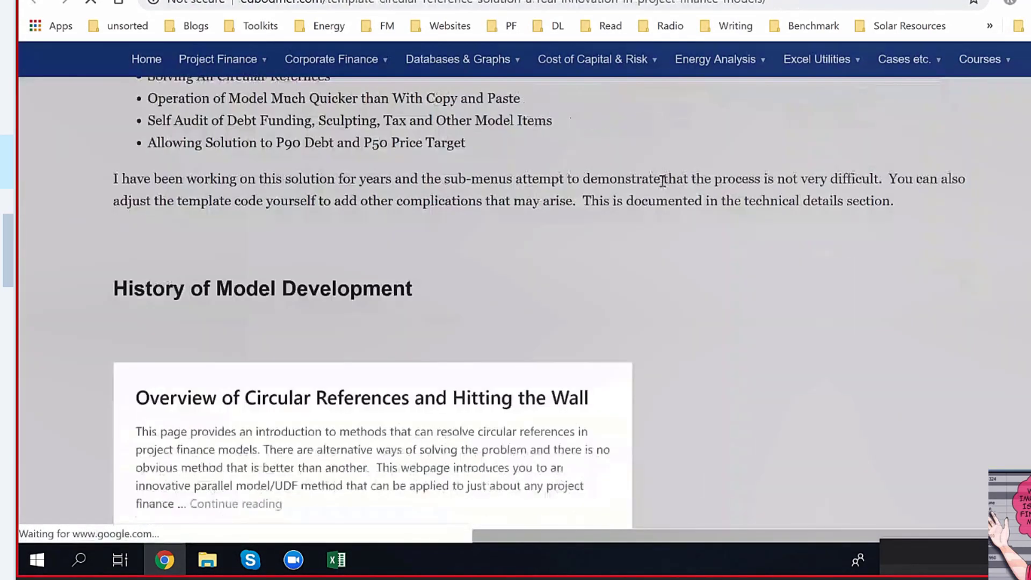
scroll(663, 183, down, 3)
scroll(664, 183, up, 6)
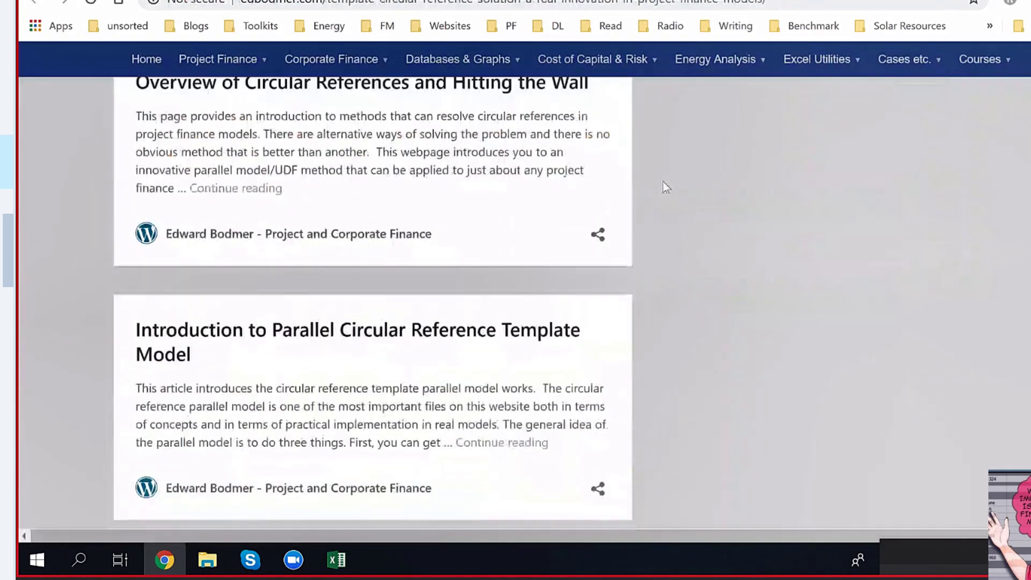
scroll(663, 183, down, 15)
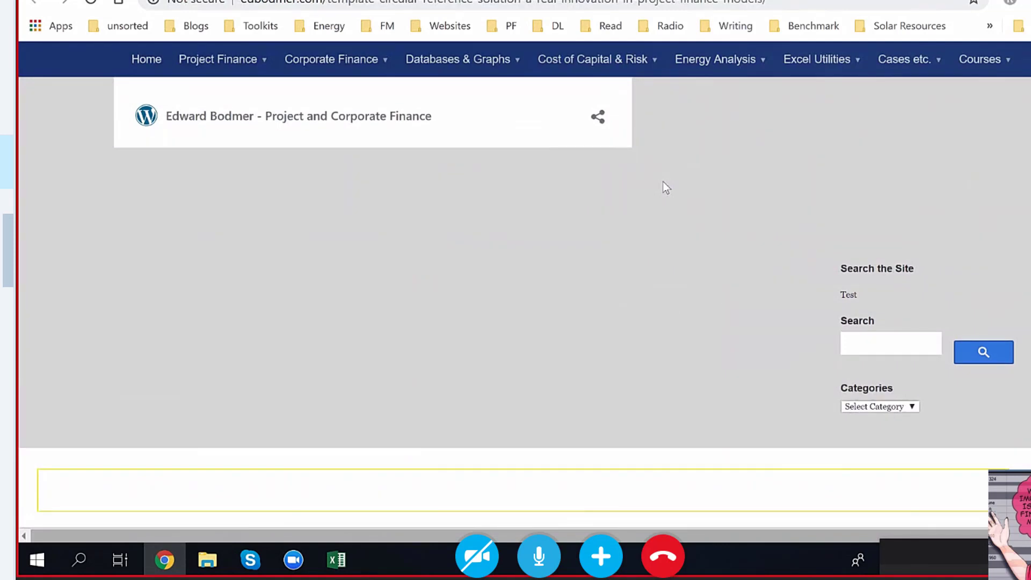
Open the linked article "Introduction to Parallel Circular Reference Template Model"
scroll(663, 182, up, 2)
scroll(663, 182, up, 4)
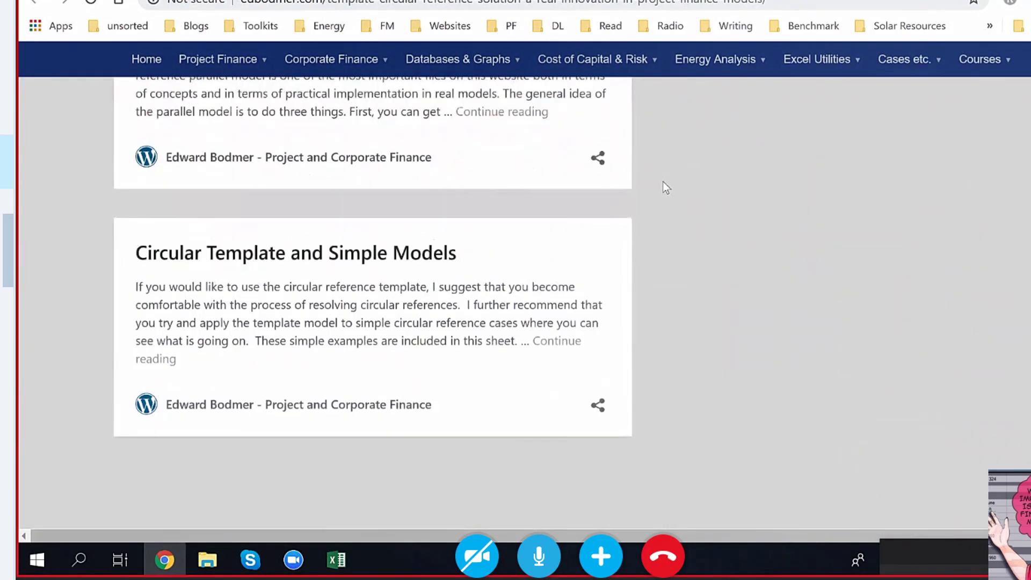
scroll(663, 181, up, 4)
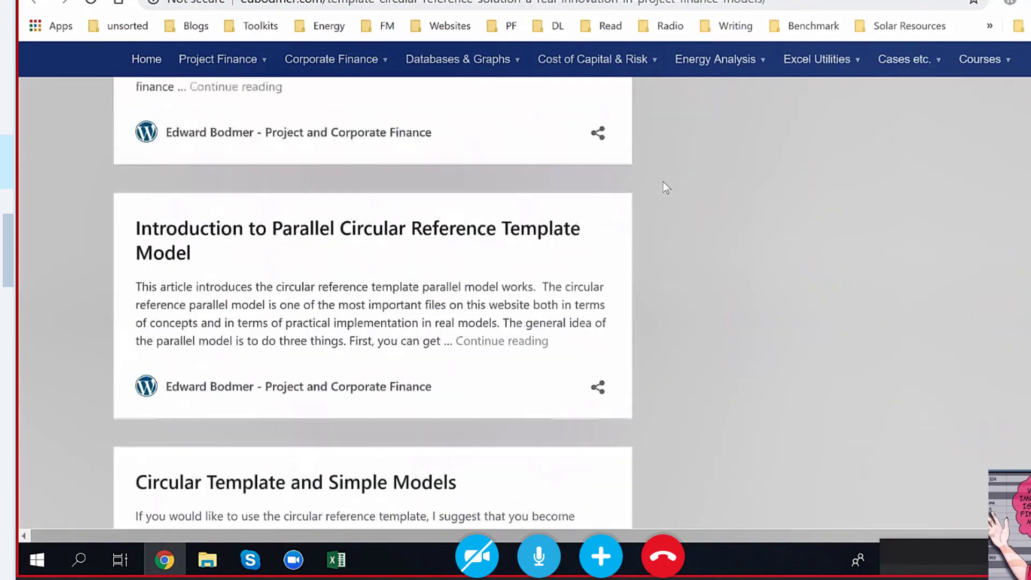
click(314, 391)
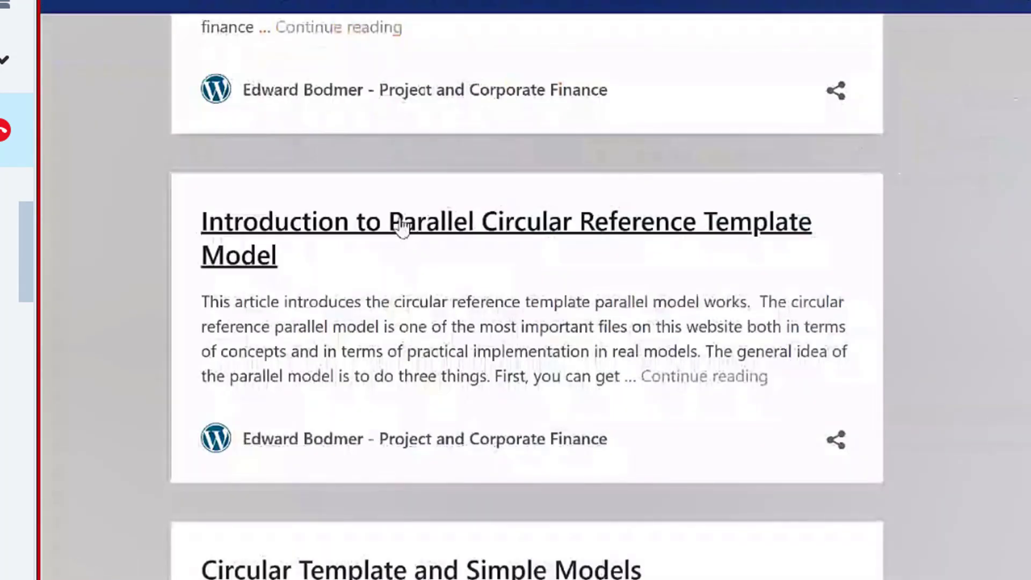
click(401, 225)
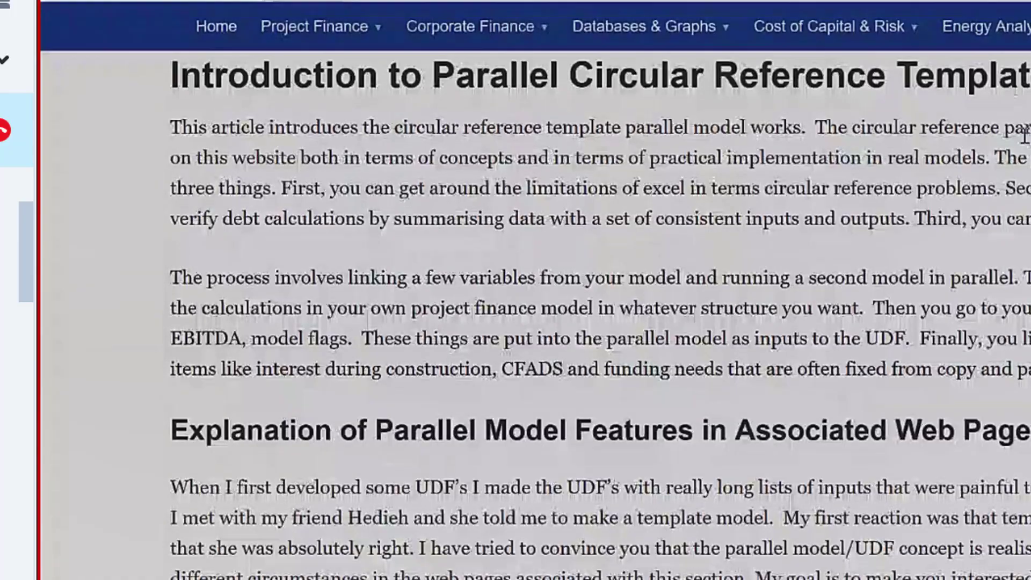
Download the add-in file with the UDF for making a parallel model, saving it to the Desktop as the macro-enabled file Circular-Template
scroll(1023, 142, down, 2)
scroll(1023, 143, down, 5)
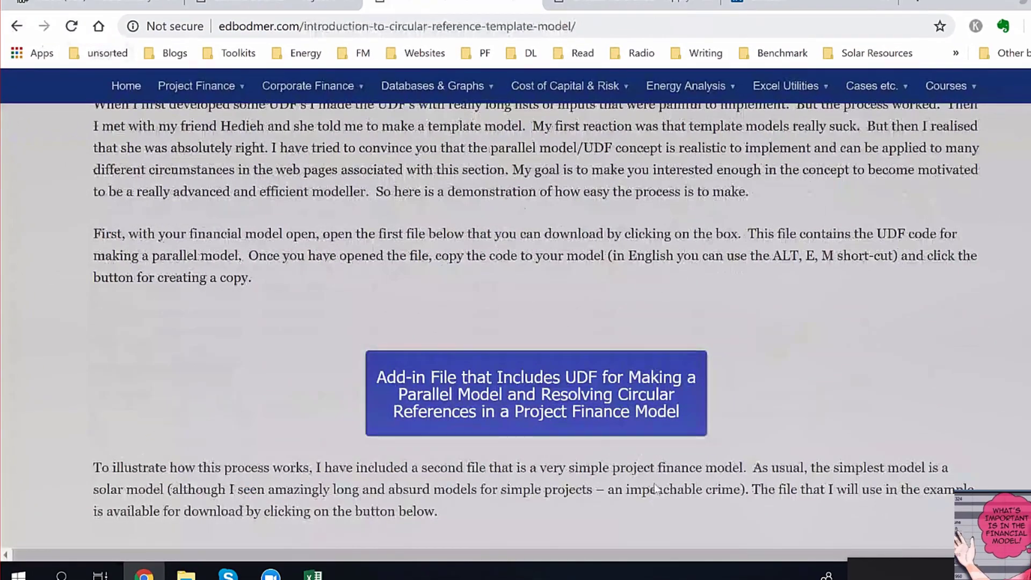
click(542, 410)
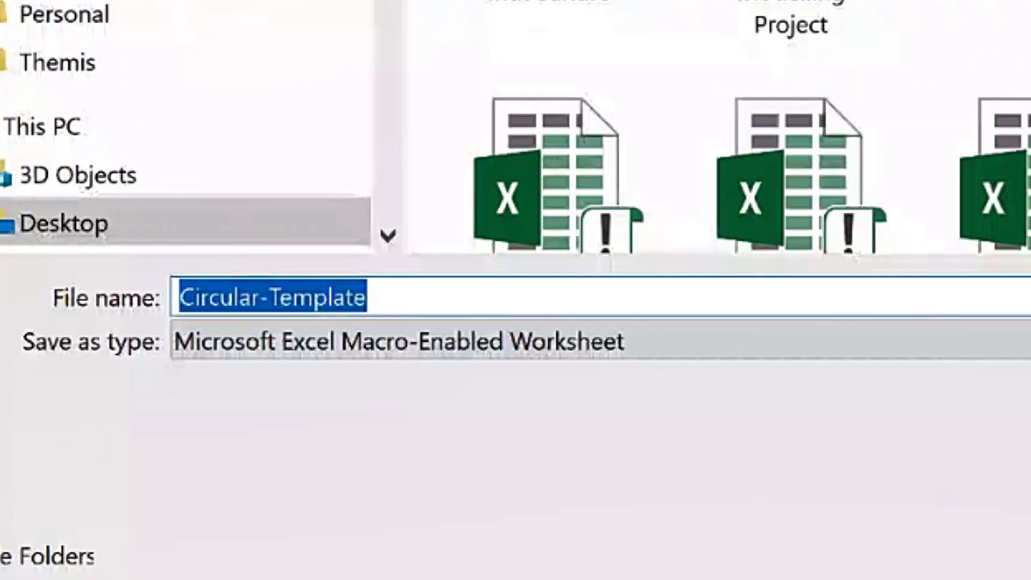
click(322, 297)
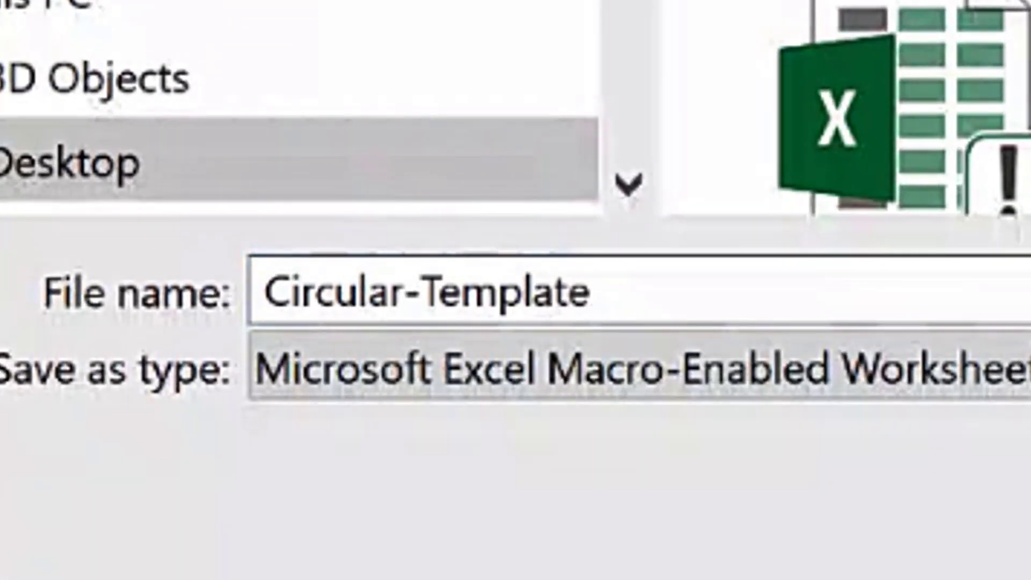
double_click(322, 297)
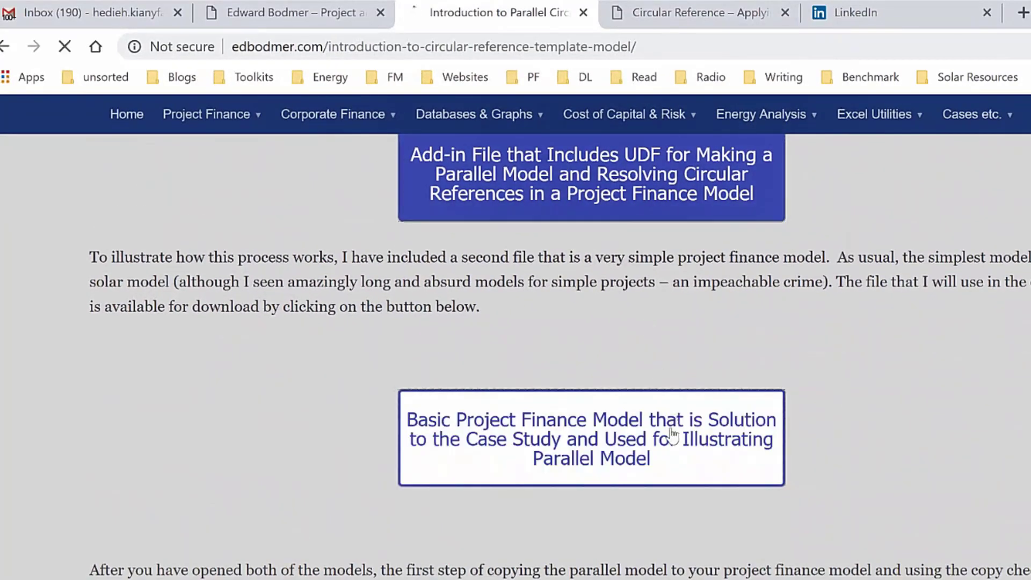
Download the basic project finance model used to illustrate the parallel model, and bring up the Circular-Template workbook's Parallel Model sheet
click(672, 432)
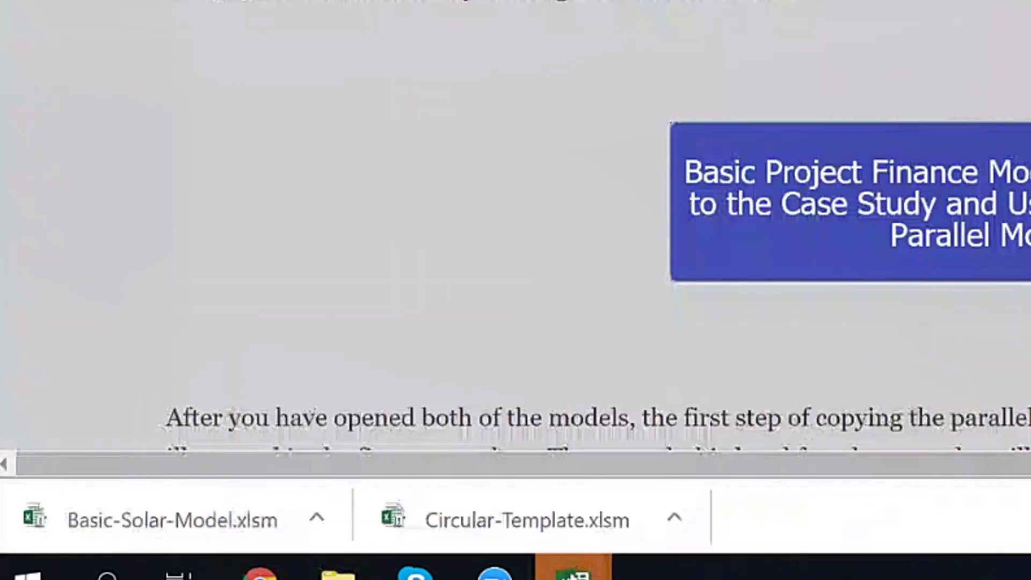
click(801, 467)
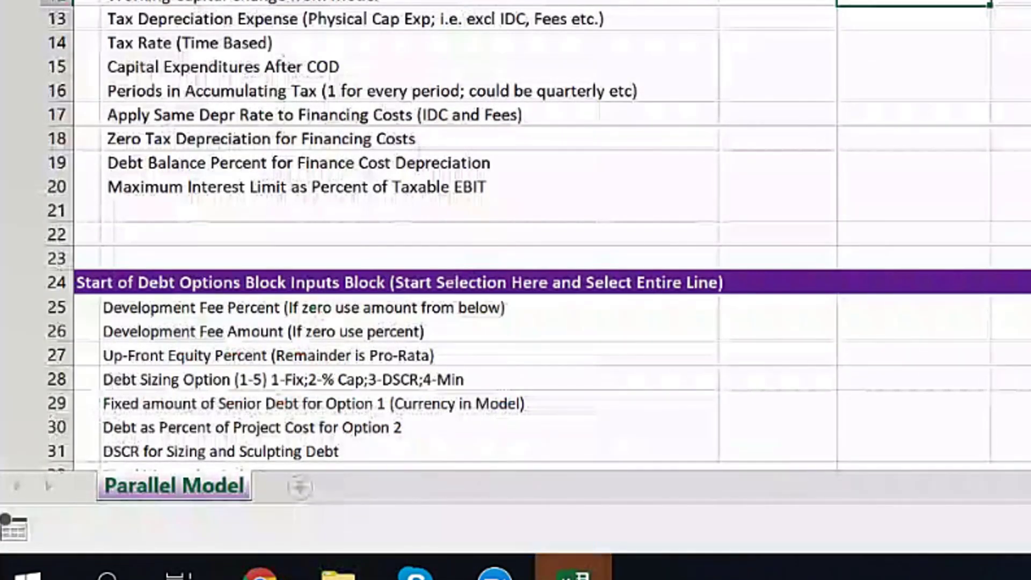
scroll(791, 224, up, 2)
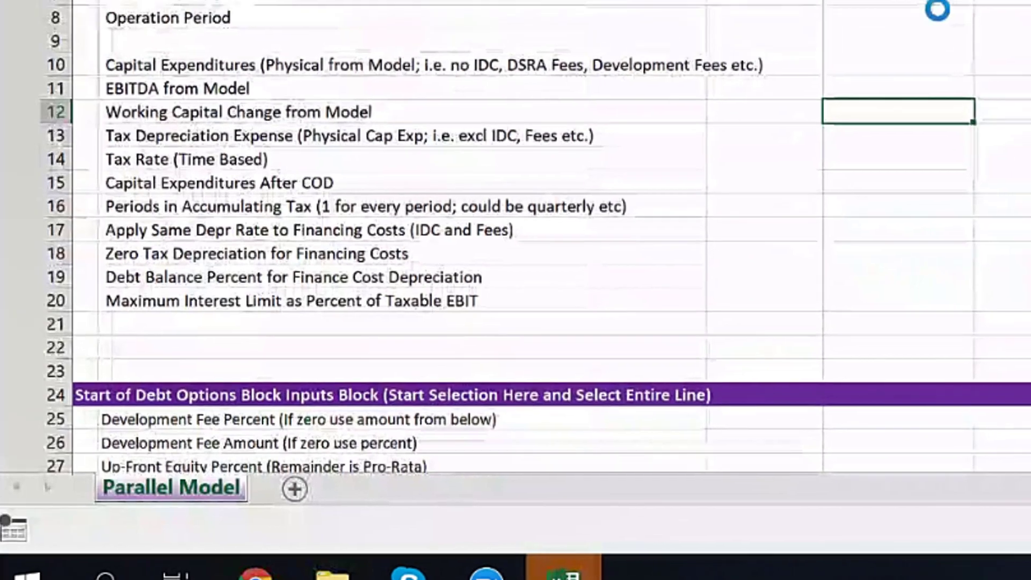
click(953, 53)
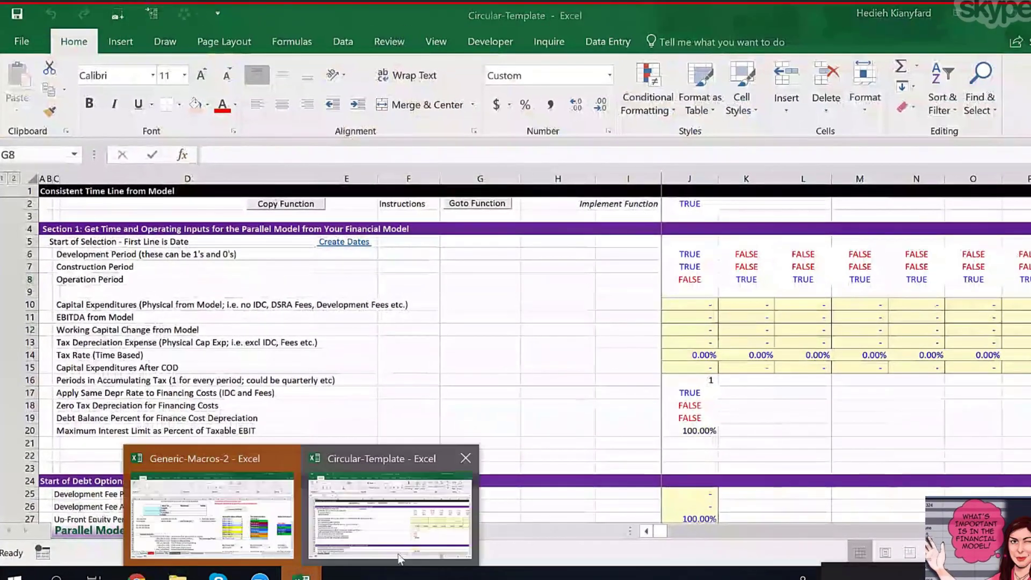
Bring up the downloaded Basic-Solar-Model workbook and enable its editing and macro content
click(137, 576)
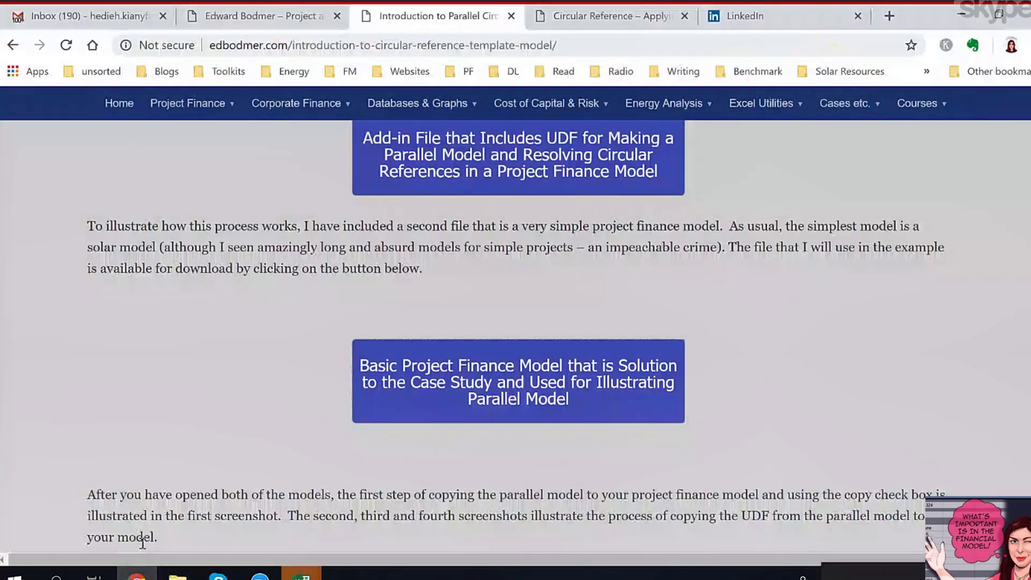
scroll(249, 498, down, 2)
scroll(562, 378, up, 3)
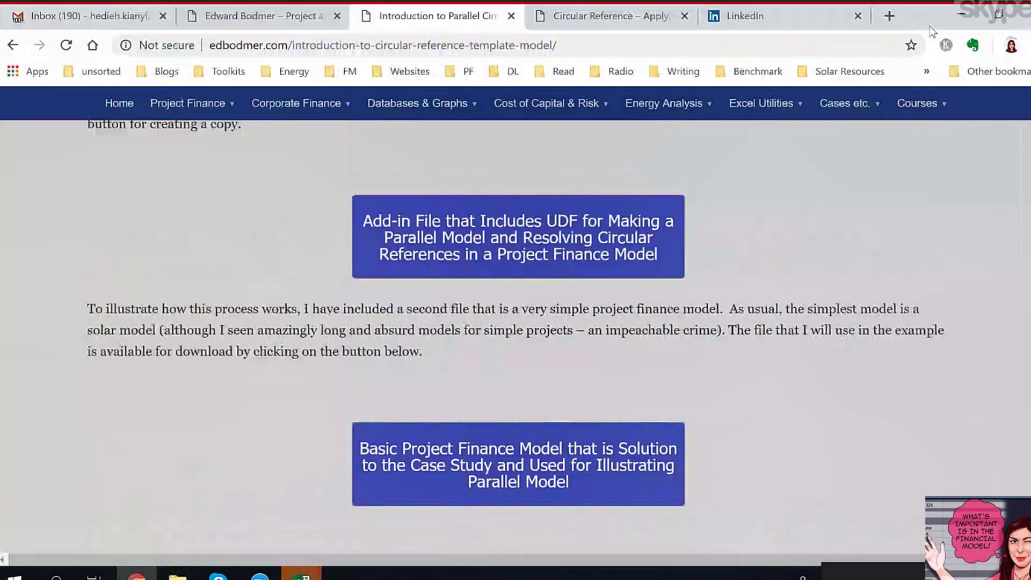
click(965, 14)
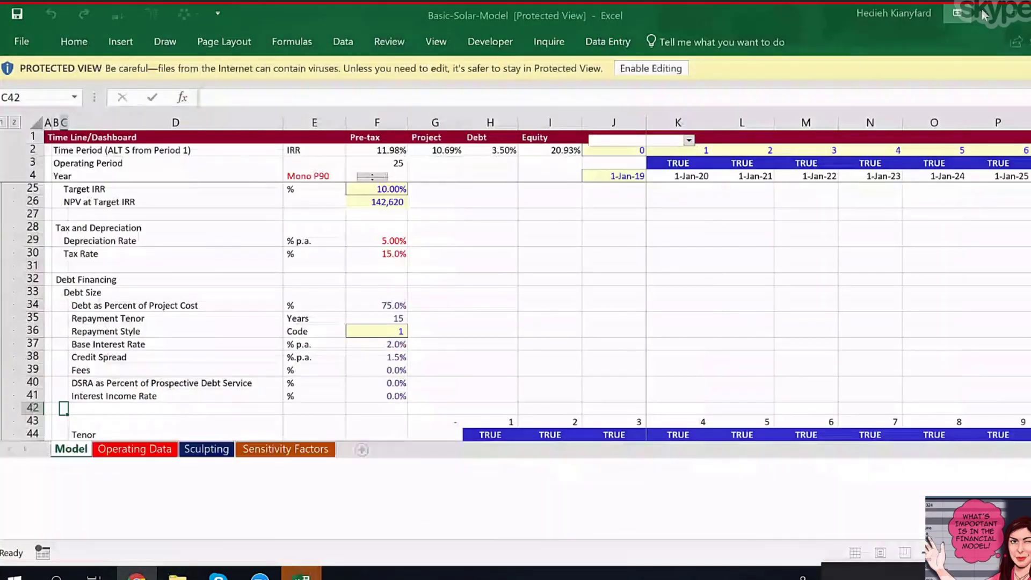
click(984, 15)
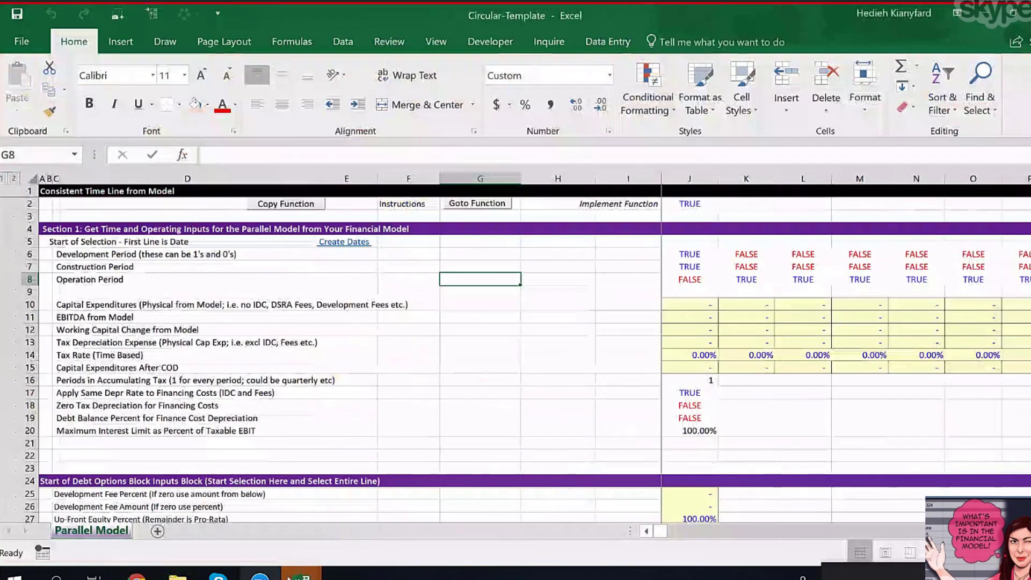
mouse_move(301, 576)
click(499, 505)
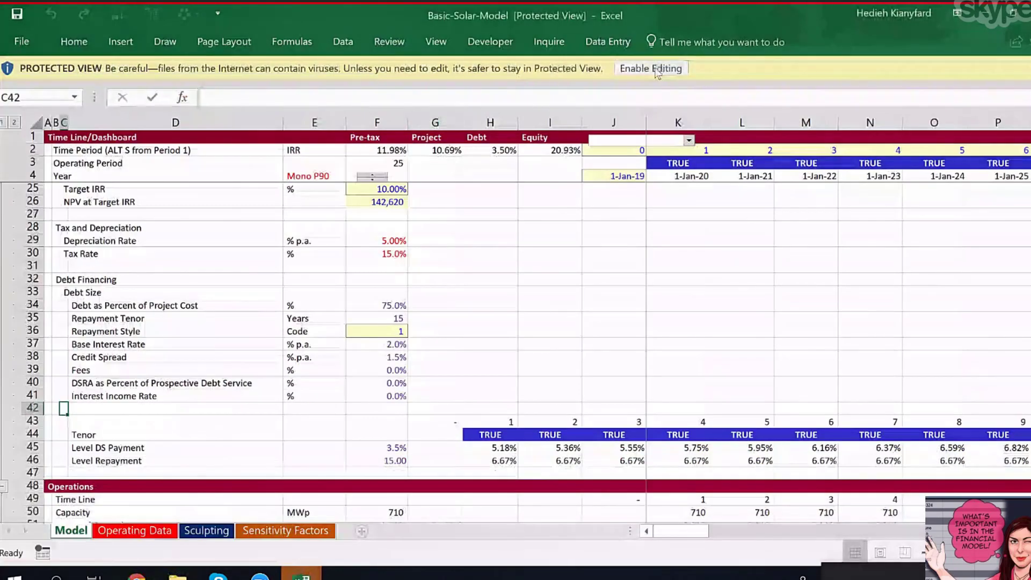
click(658, 73)
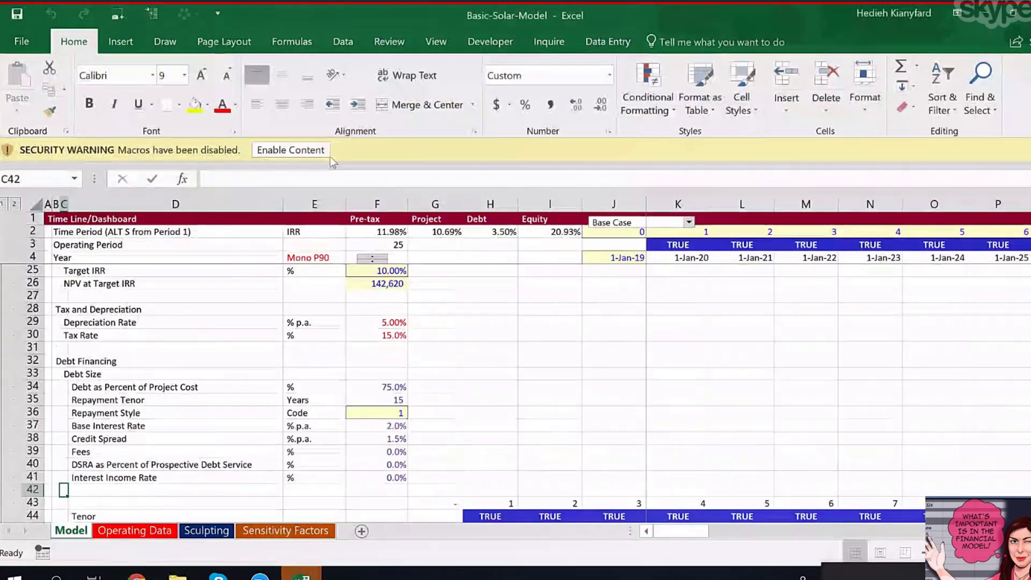
click(326, 154)
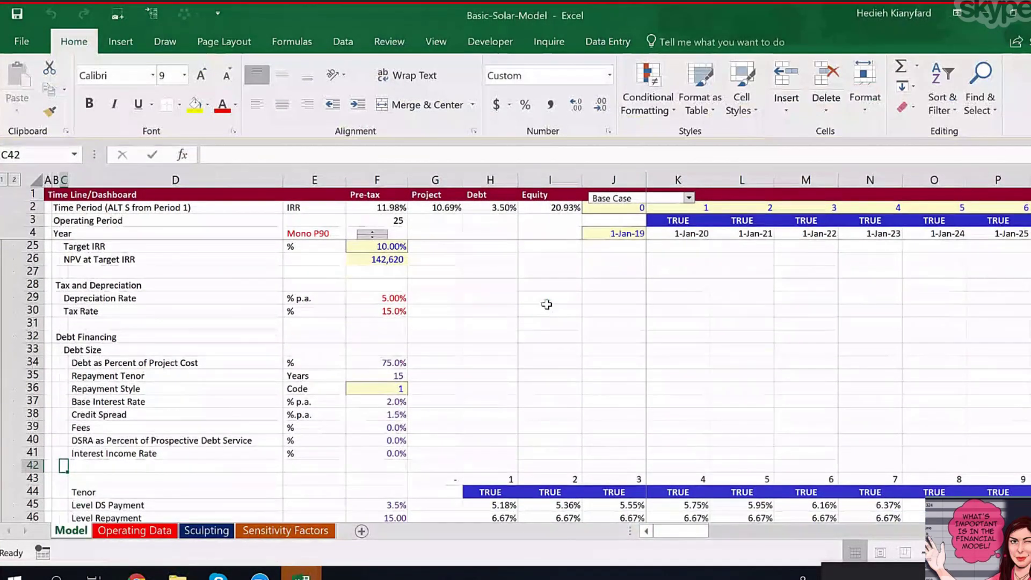
Examine the Model sheet's annual timeline and its operations, contract, tax and debt financing assumptions
click(547, 303)
scroll(516, 311, up, 2)
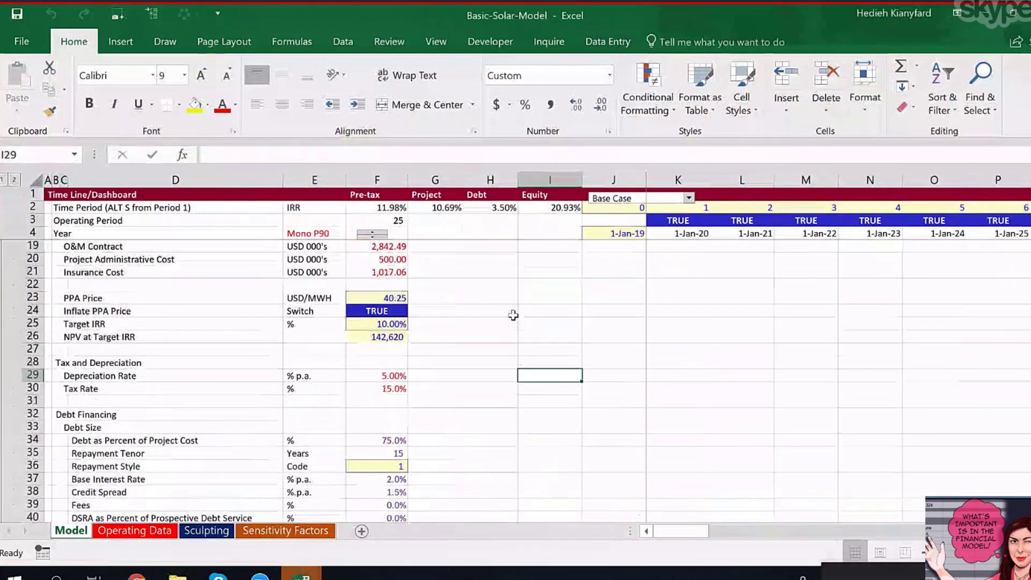
scroll(514, 316, up, 5)
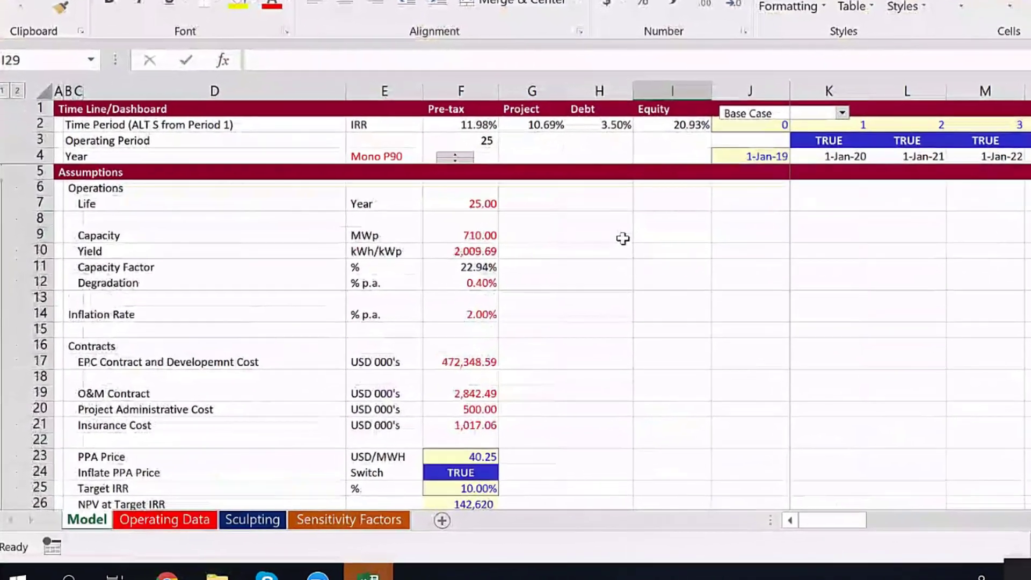
drag(859, 155, 964, 140)
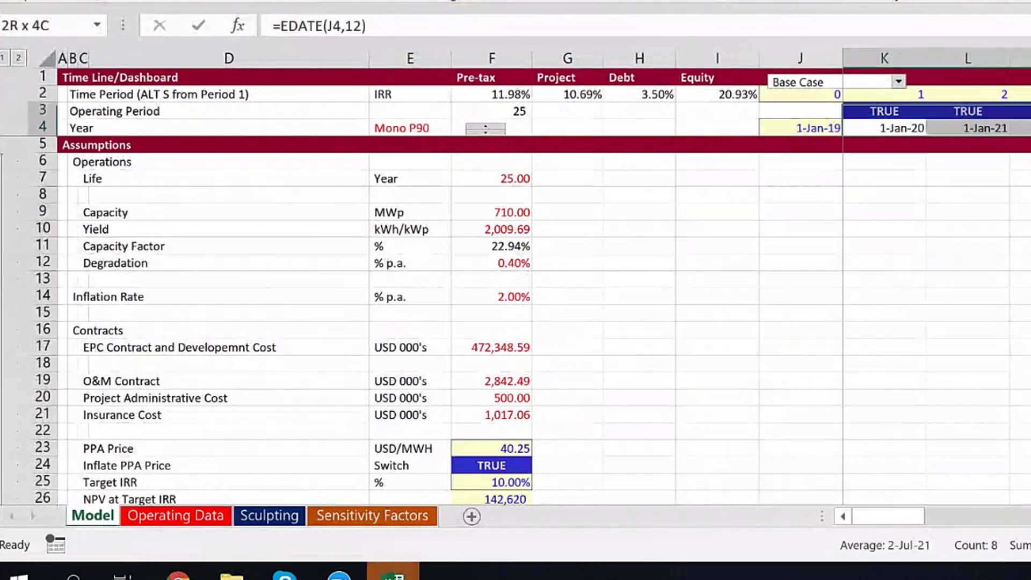
drag(1030, 112, 1030, 127)
drag(912, 511, 841, 489)
click(887, 363)
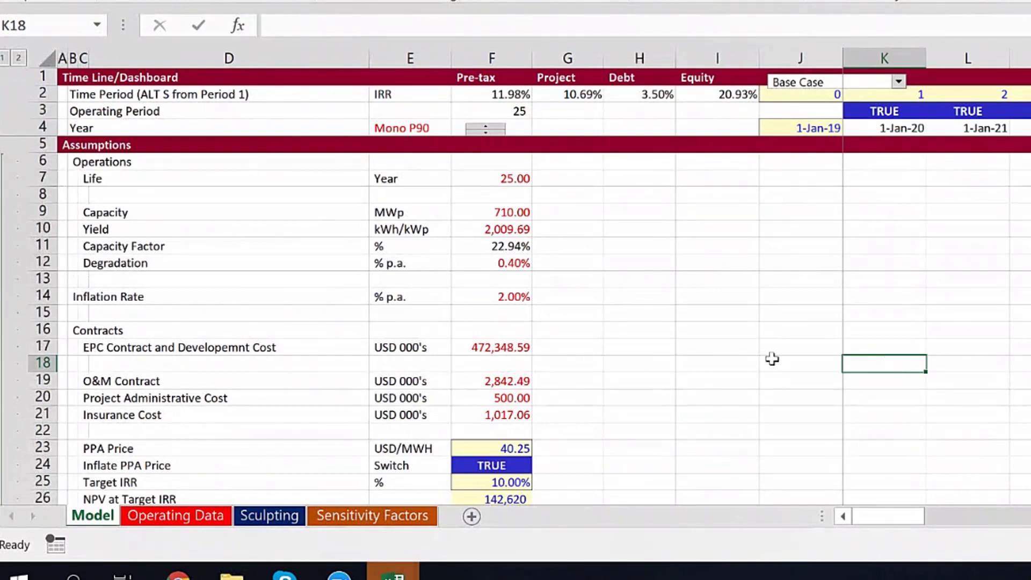
scroll(758, 370, down, 2)
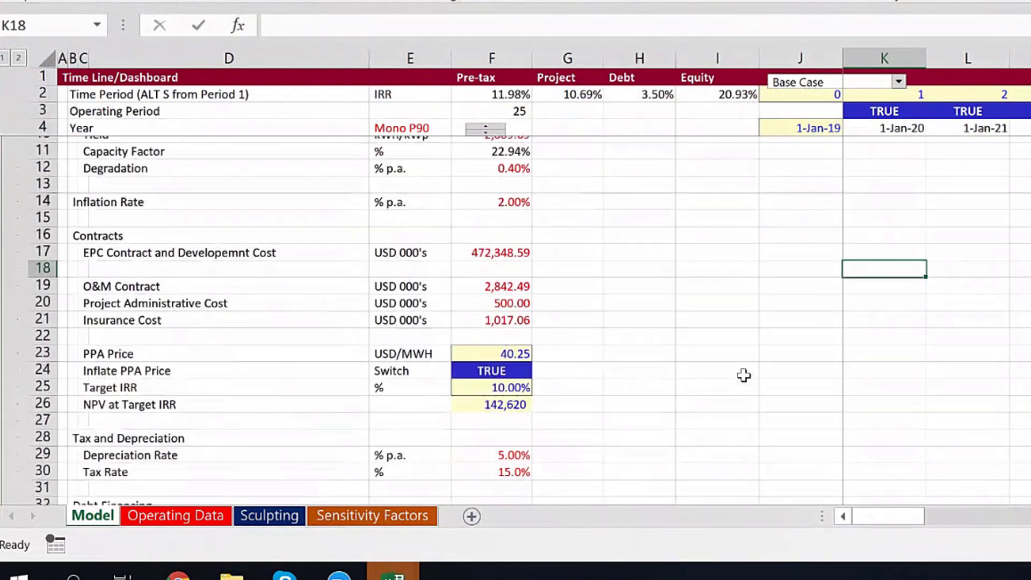
scroll(711, 406, down, 1)
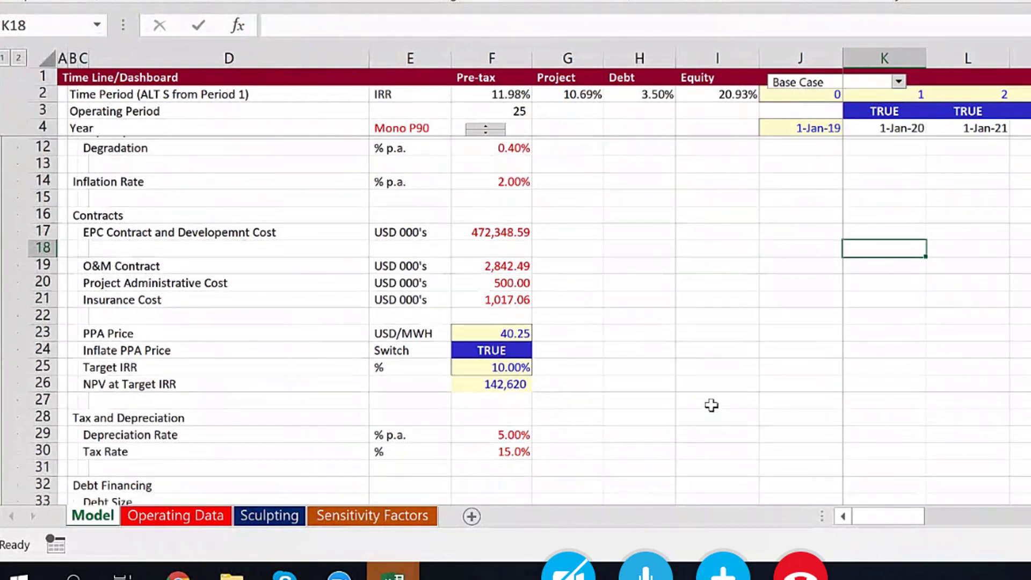
scroll(712, 405, down, 6)
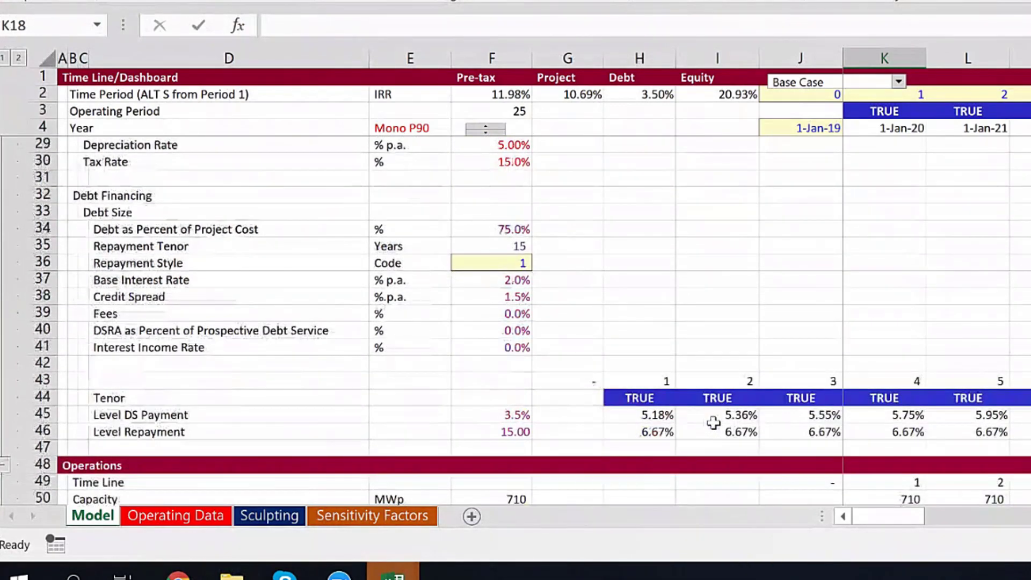
scroll(713, 423, up, 8)
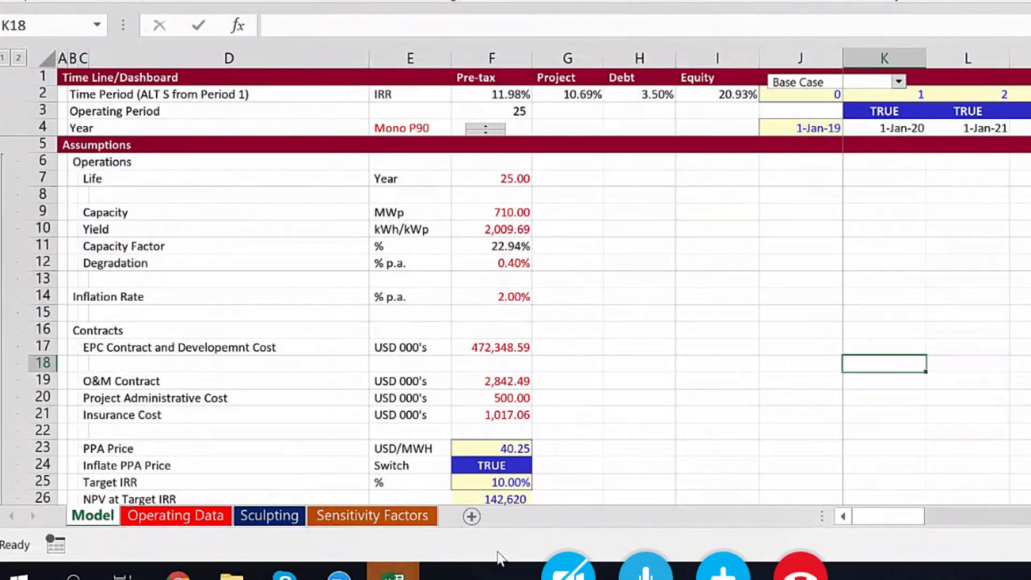
Switch to the Circular-Template workbook's Parallel Model sheet
mouse_move(404, 576)
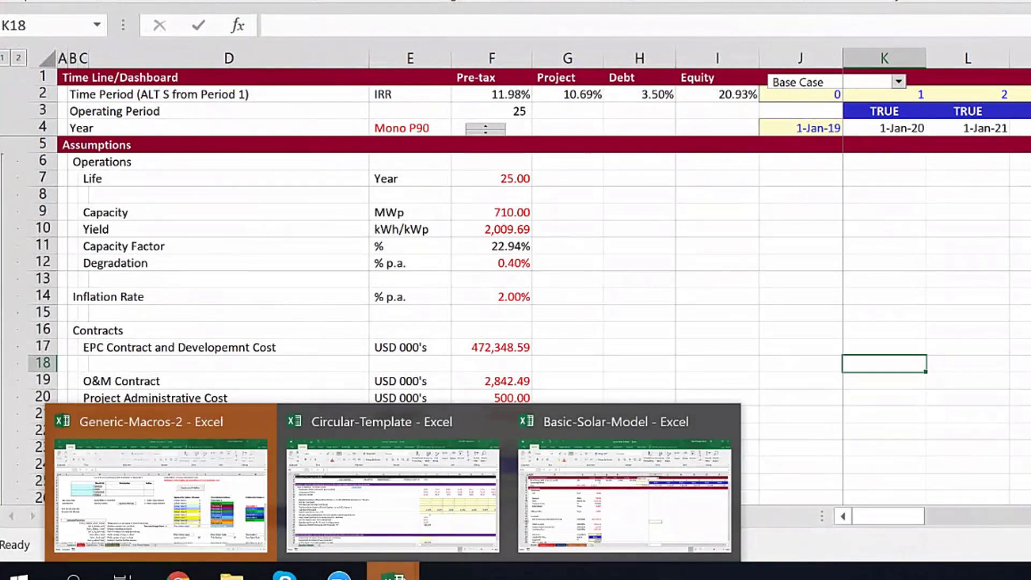
click(415, 515)
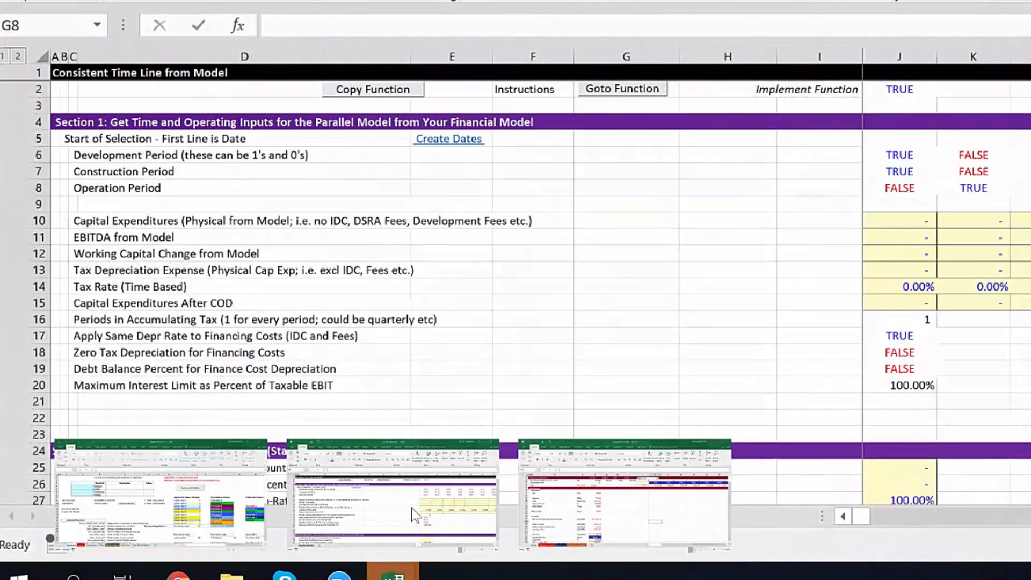
click(551, 272)
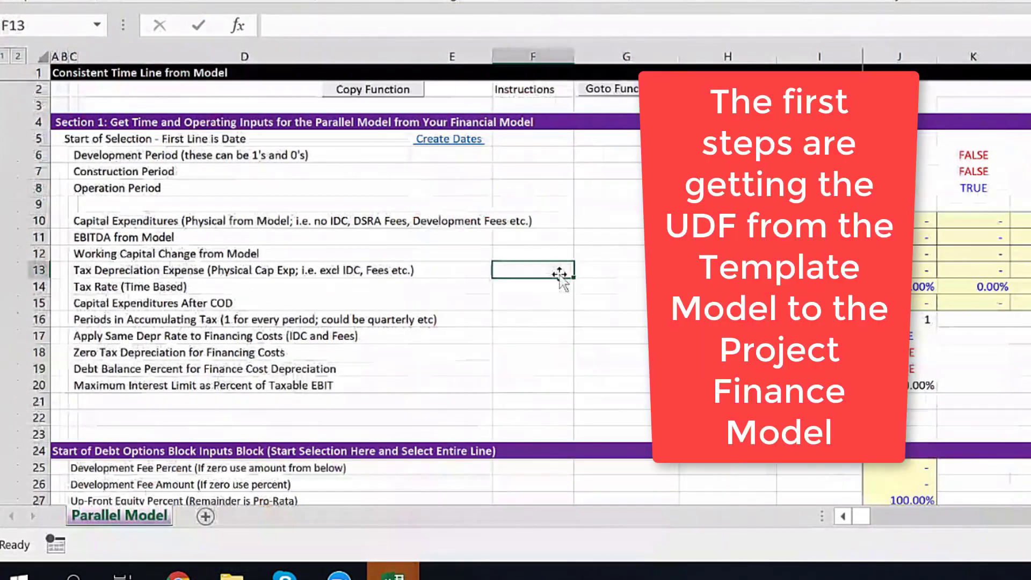
click(632, 391)
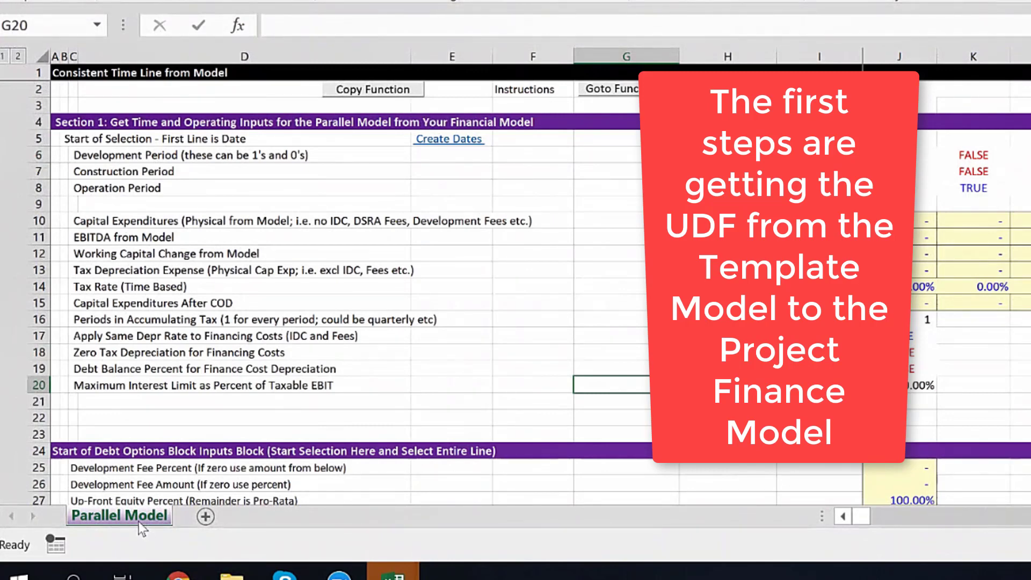
key(alt+e)
key(m)
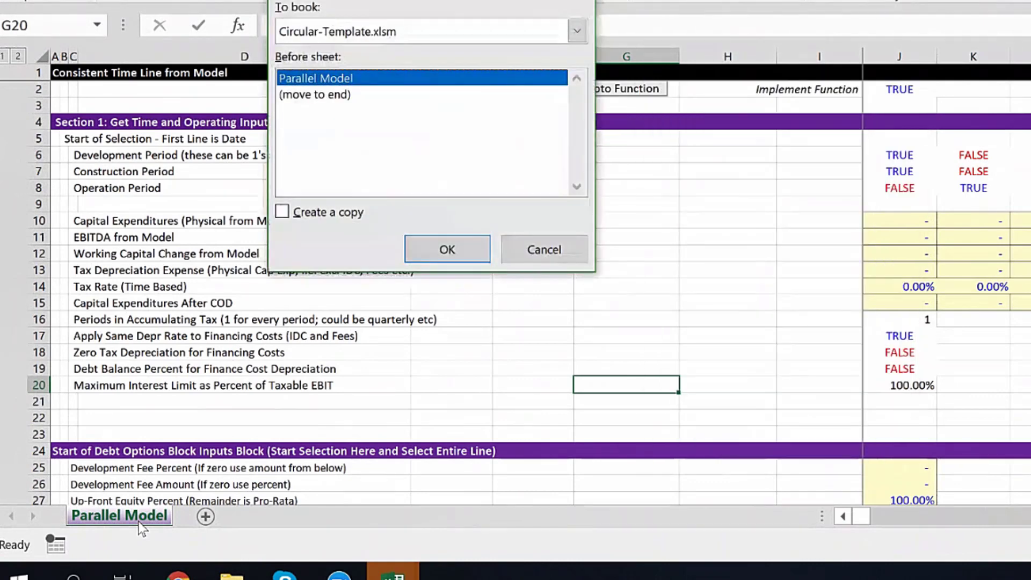
click(311, 214)
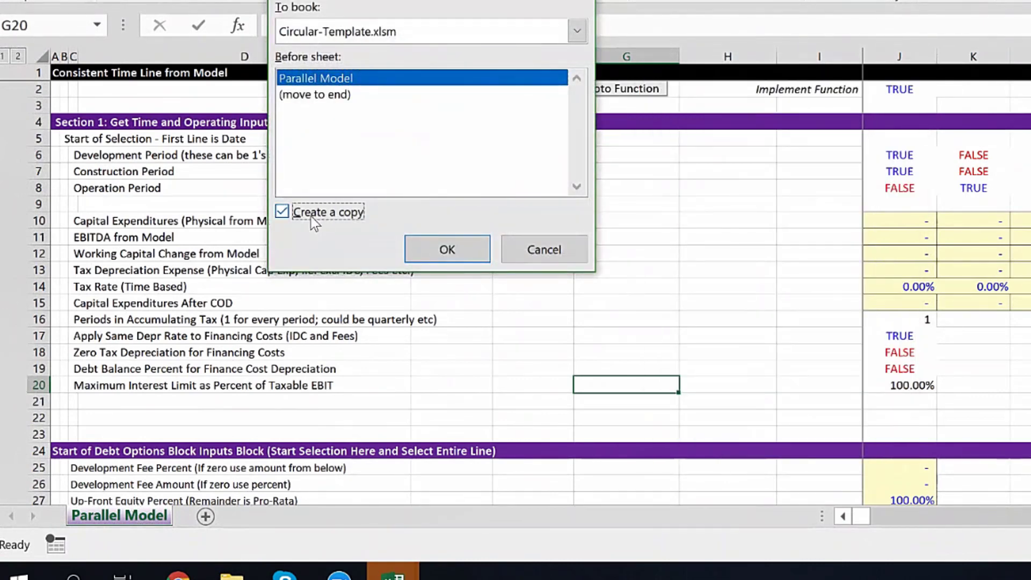
click(437, 27)
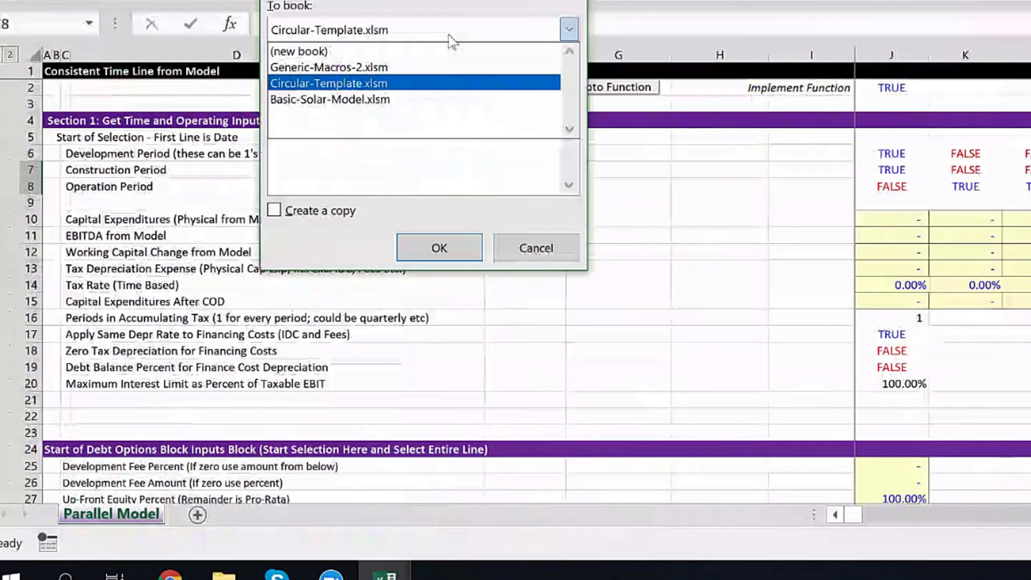
click(570, 252)
click(577, 271)
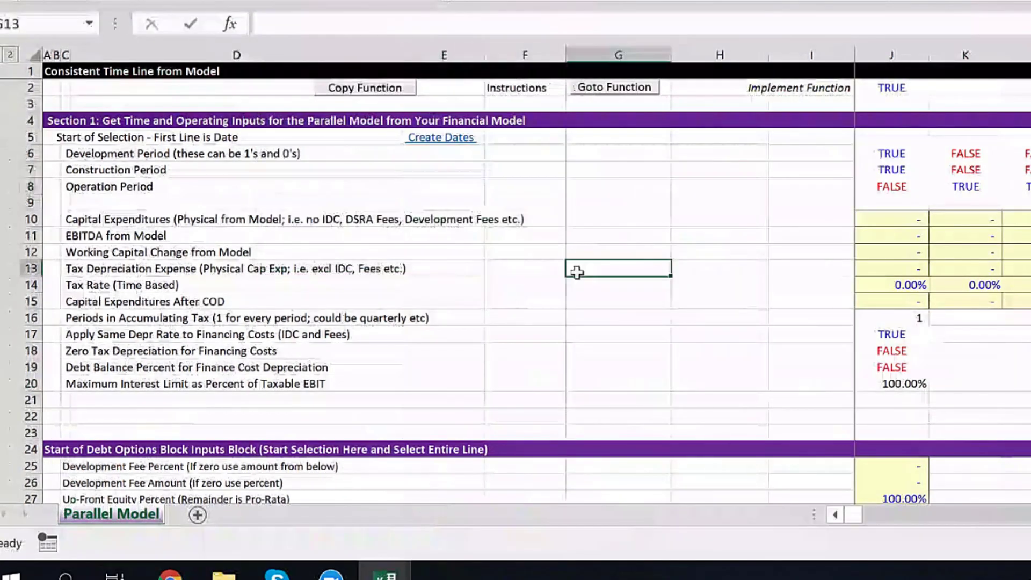
click(445, 299)
click(401, 256)
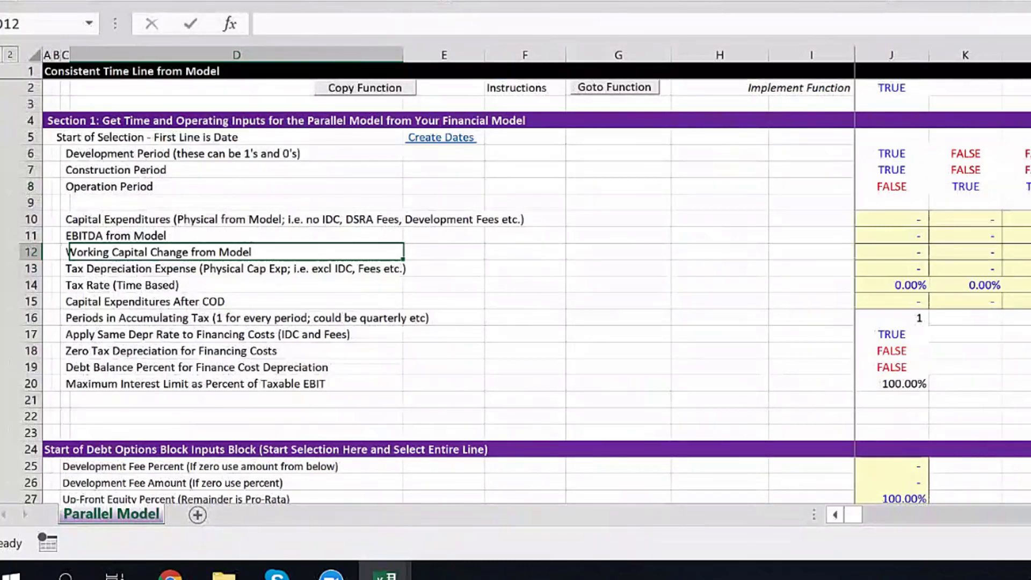
click(507, 348)
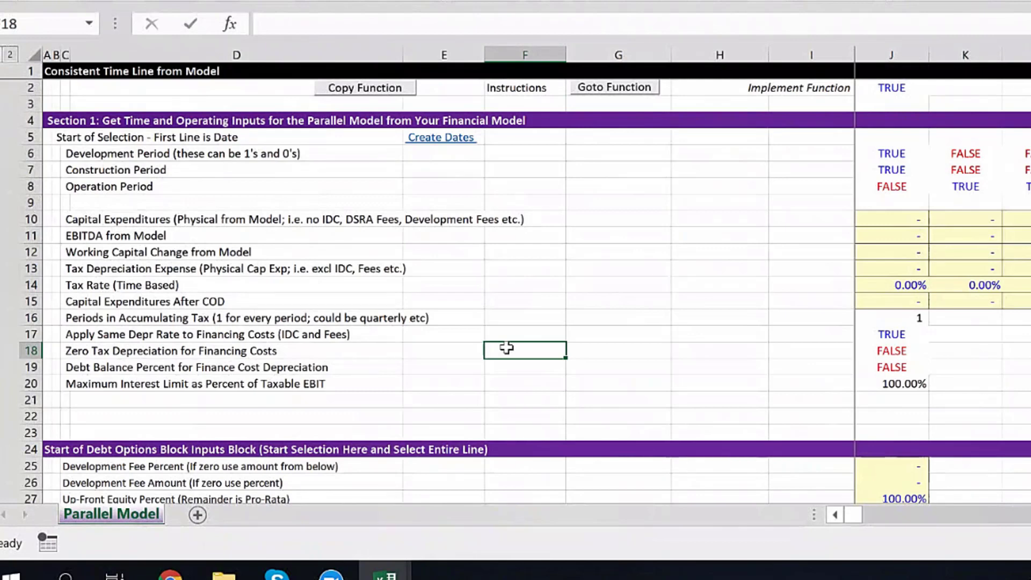
Copy the Parallel Model sheet into Basic-Solar-Model.xlsm, placing the copy before the Operating Data sheet
key(alt+e)
key(m)
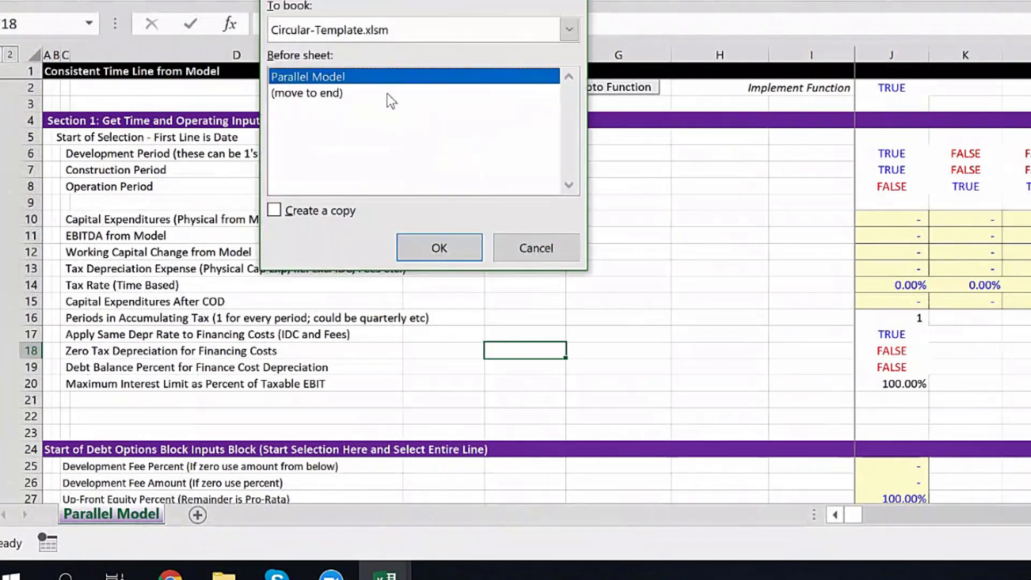
click(298, 211)
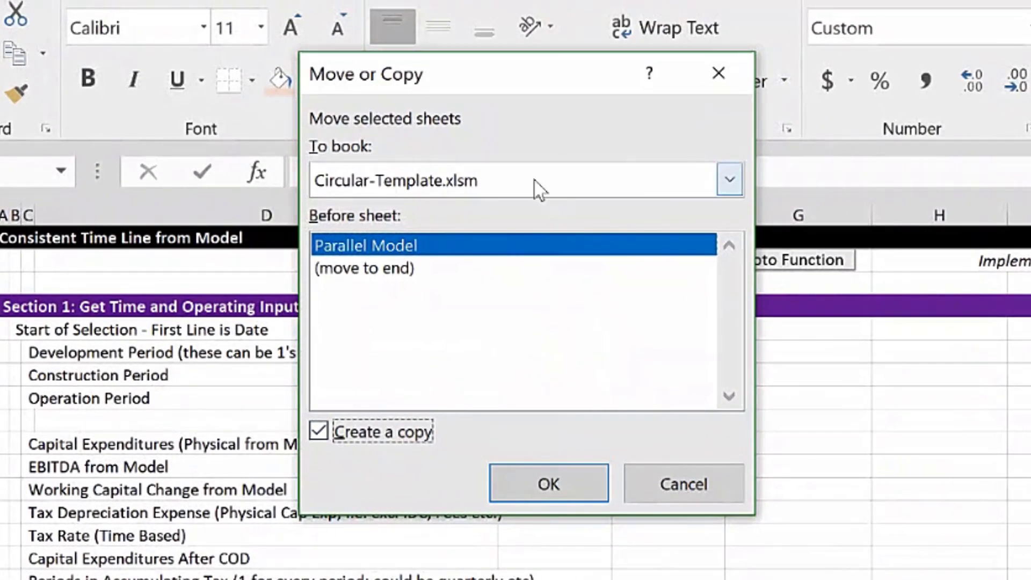
click(538, 185)
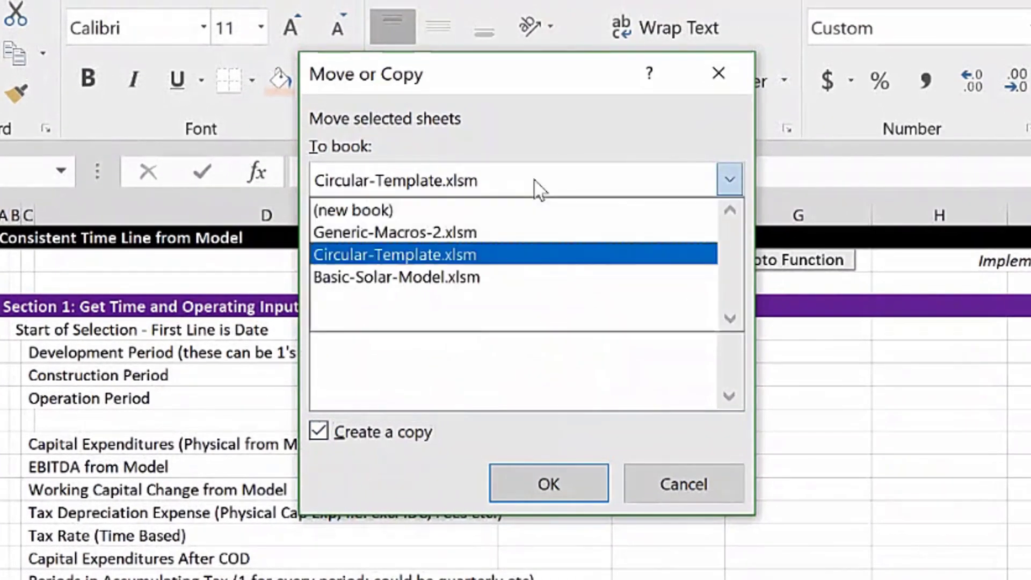
click(478, 278)
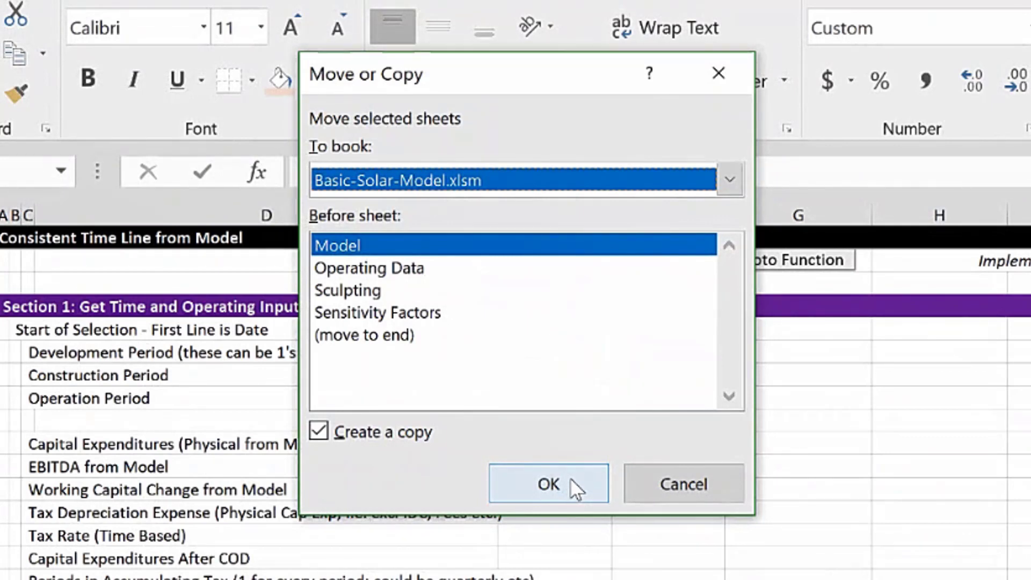
click(379, 265)
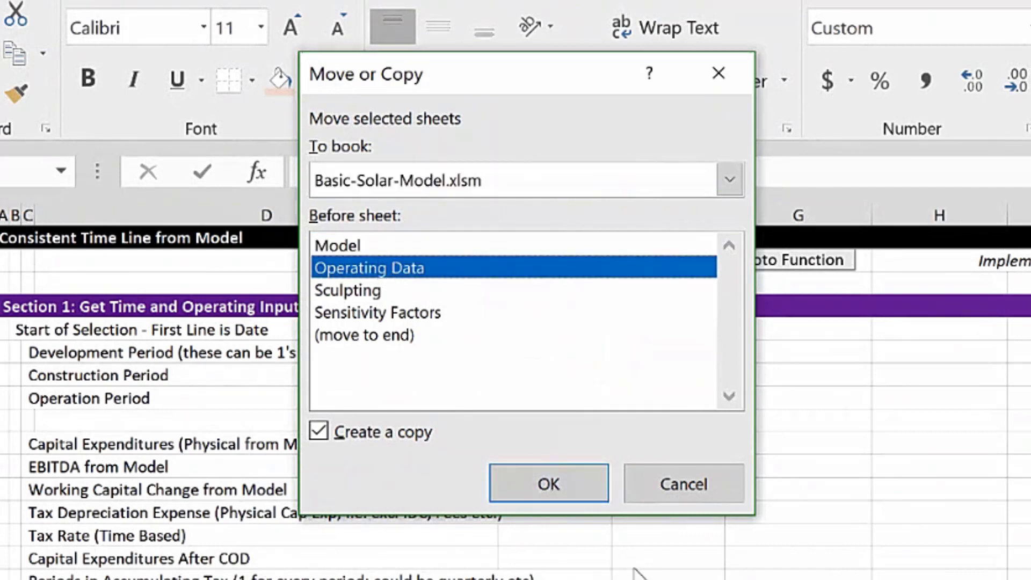
click(515, 486)
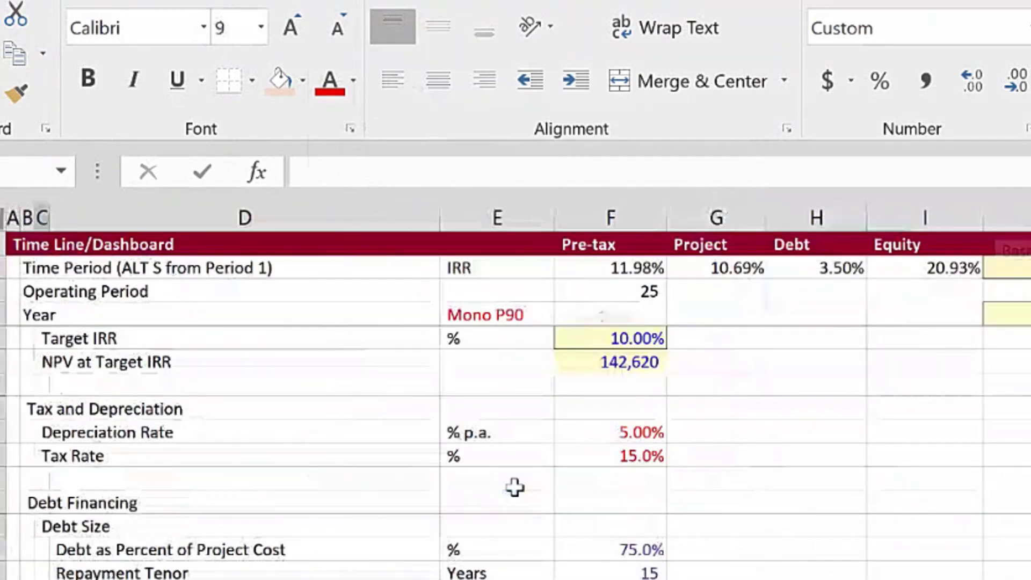
click(544, 513)
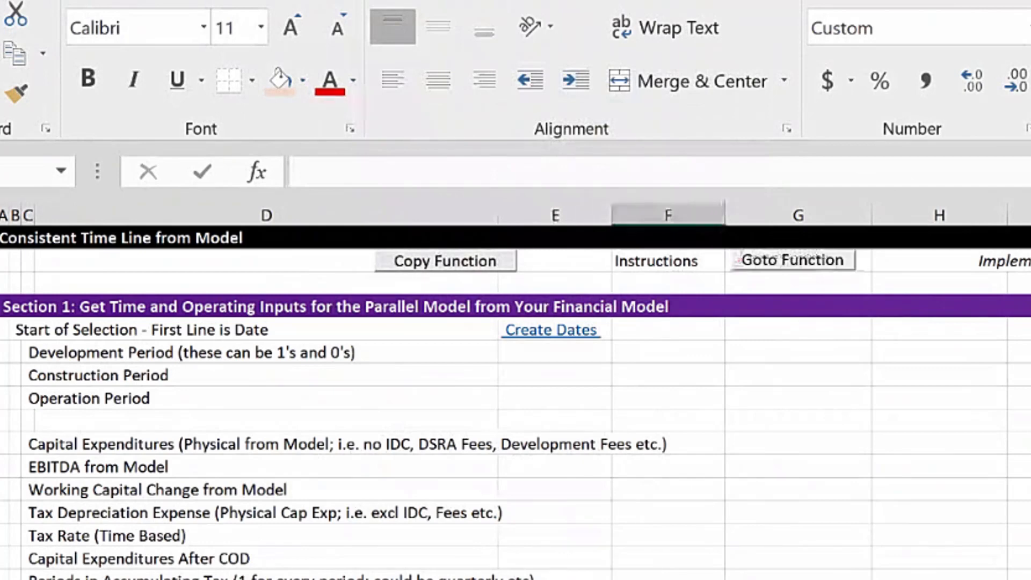
In the Circular-Template workbook, bring up the function code with Copy Function, copy all of it and exit the form
click(821, 487)
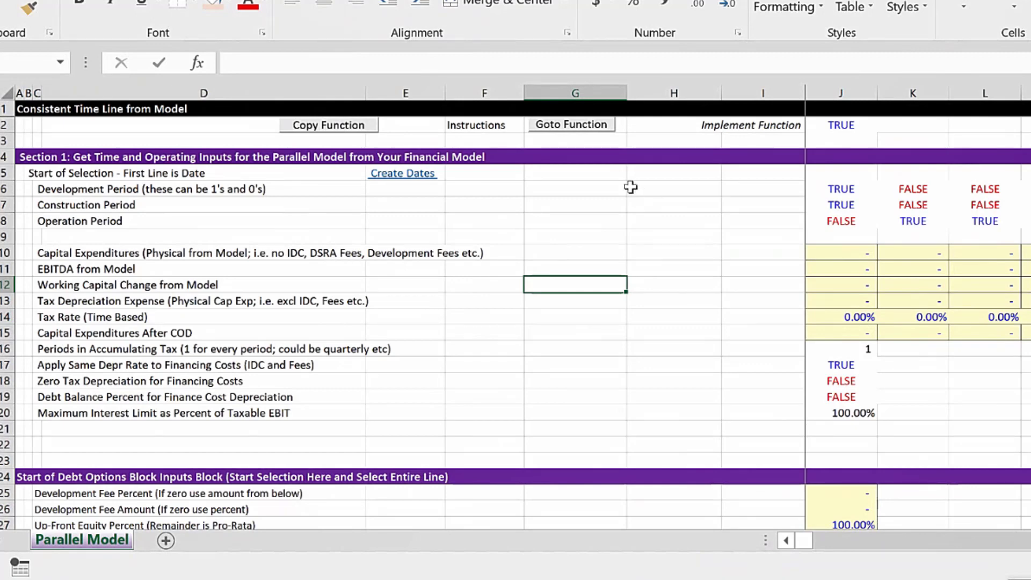
click(593, 133)
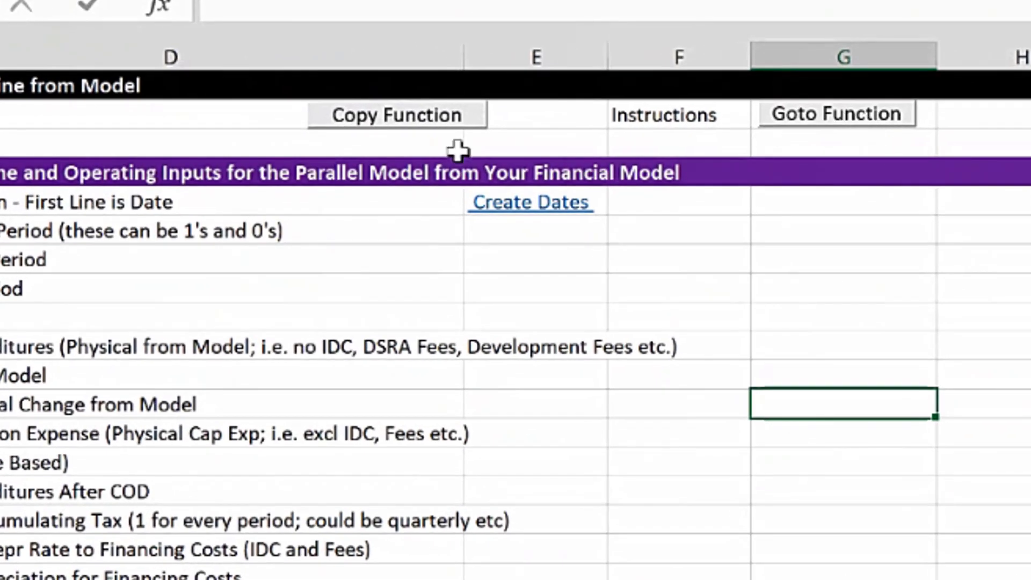
click(441, 116)
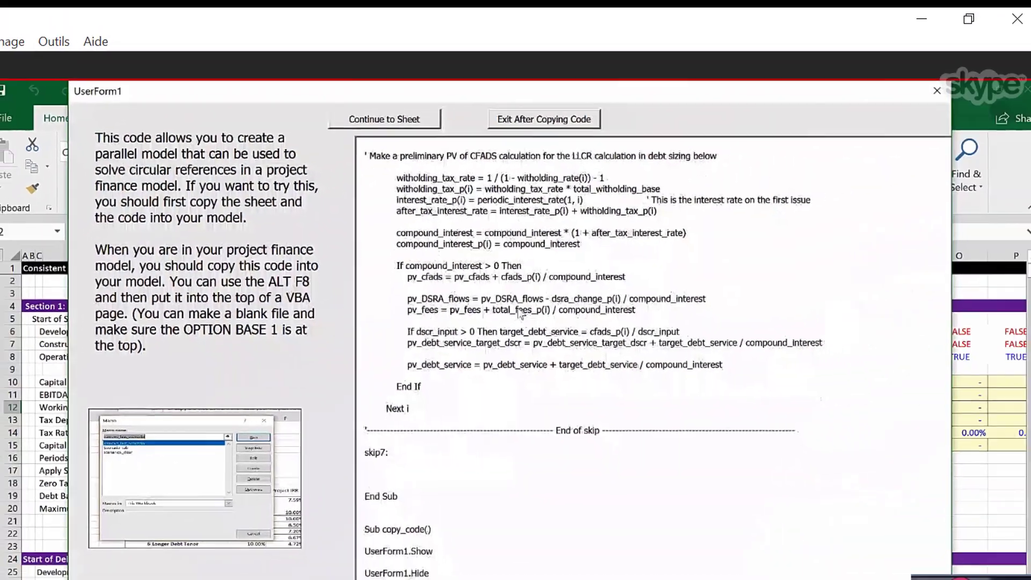
key(ctrl+a)
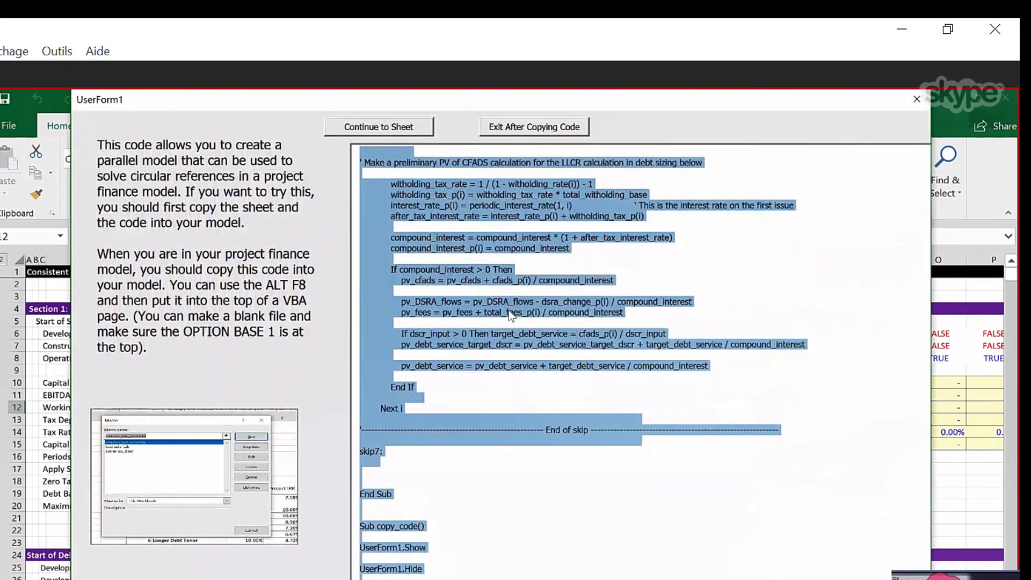
click(542, 129)
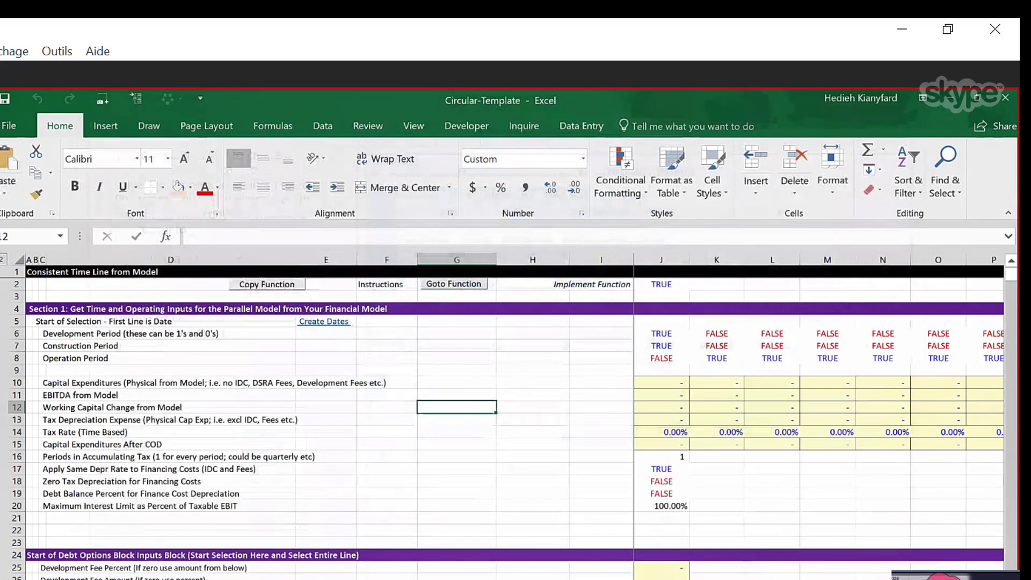
Switch to the Basic-Solar-Model workbook and create a new macro named UDF
click(282, 579)
click(455, 561)
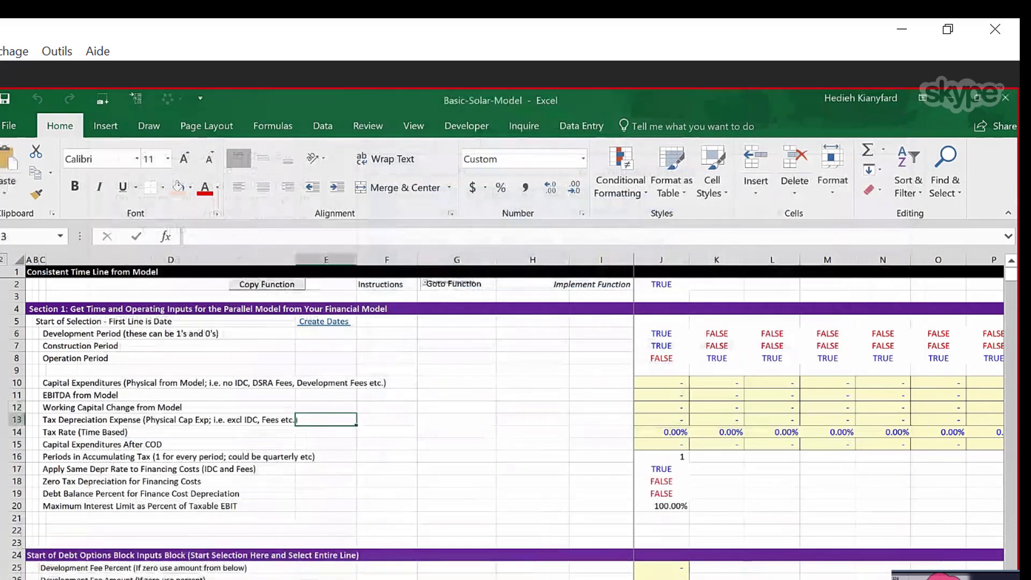
click(527, 398)
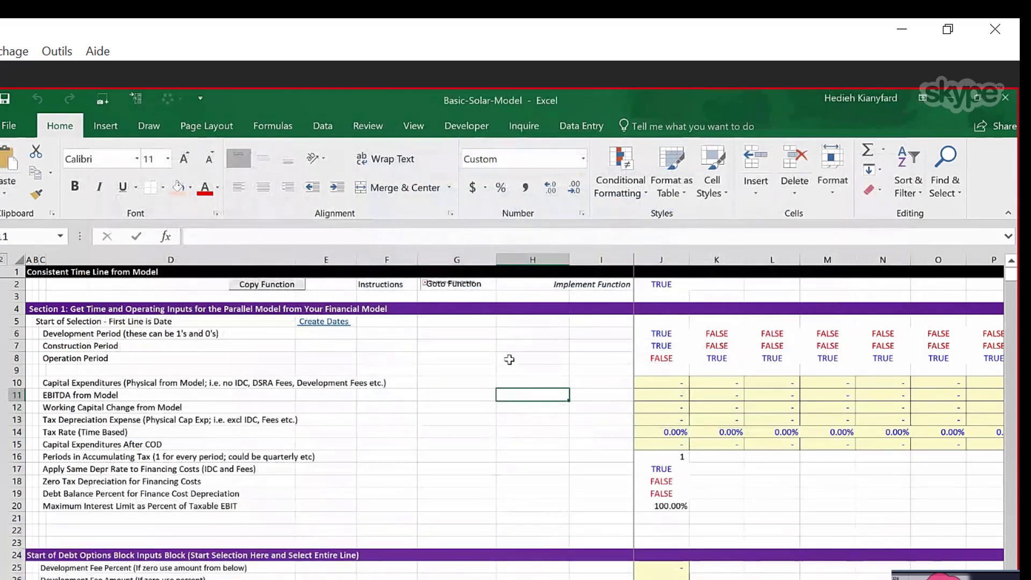
click(509, 358)
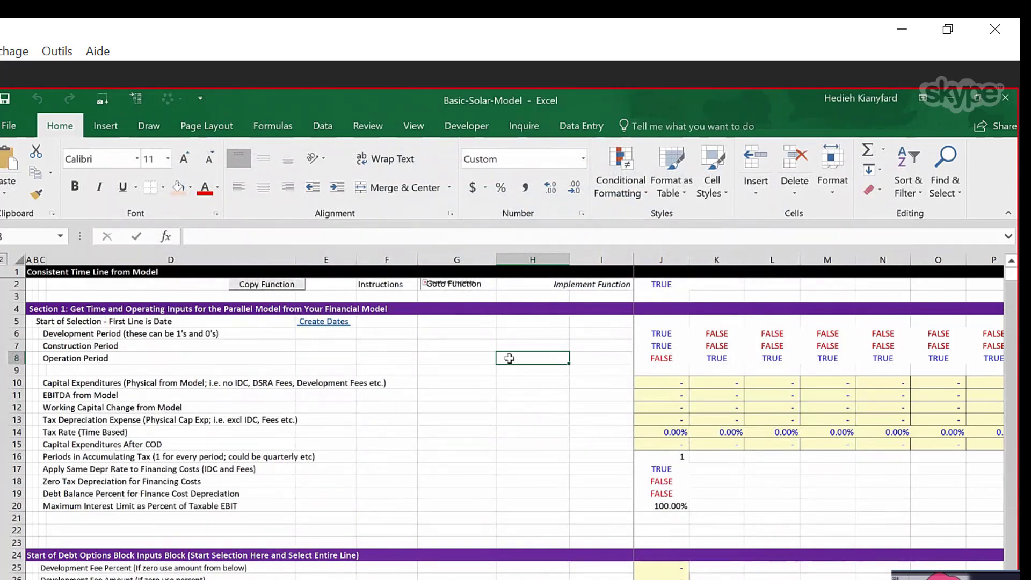
key(alt+F8)
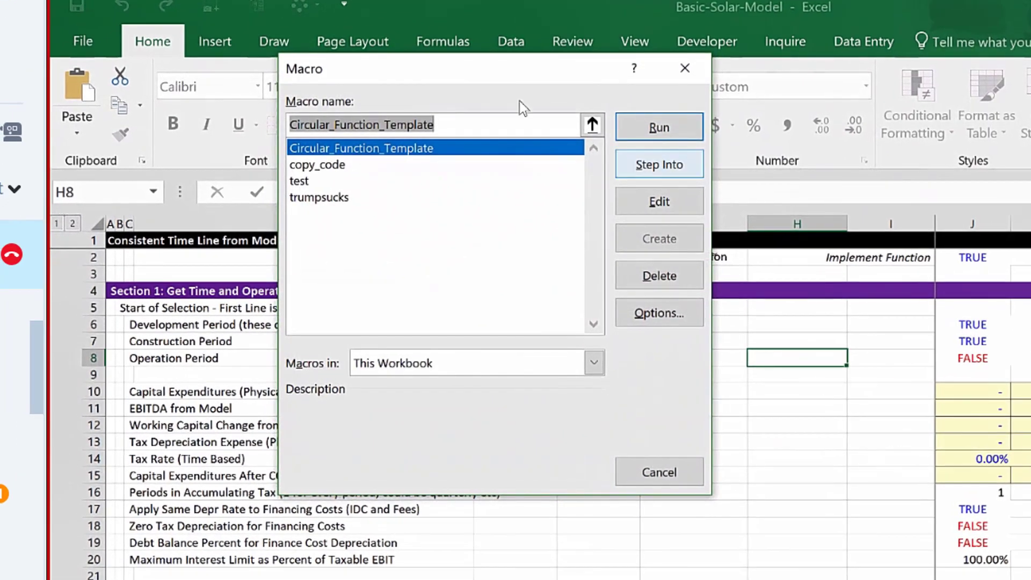
drag(500, 79, 720, 126)
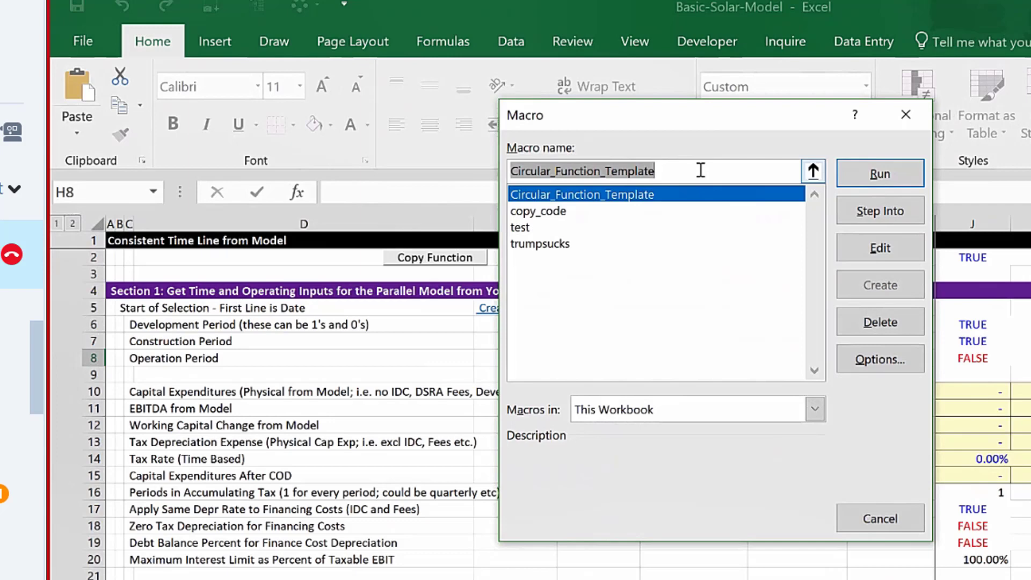
text(UDF)
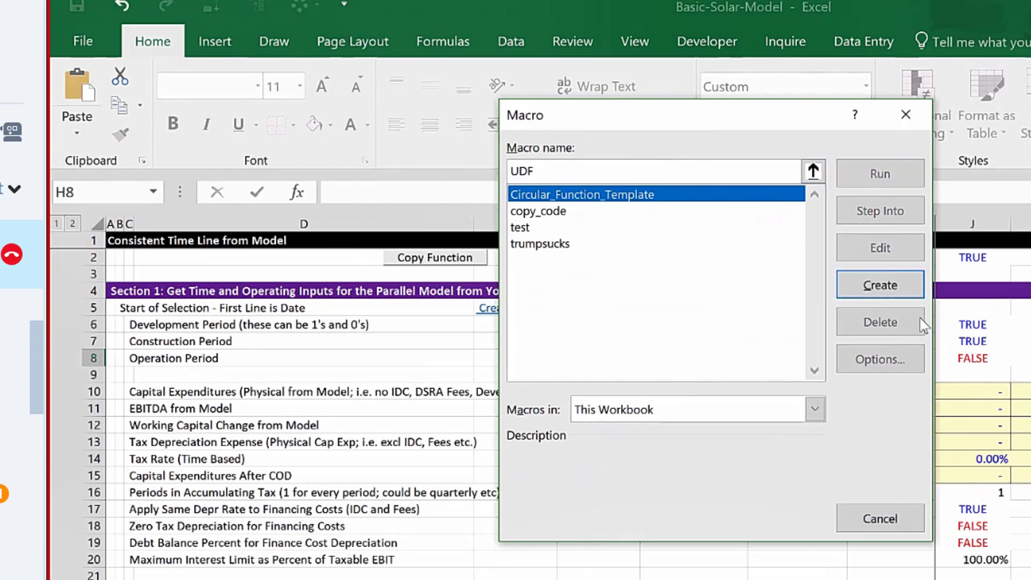
click(906, 291)
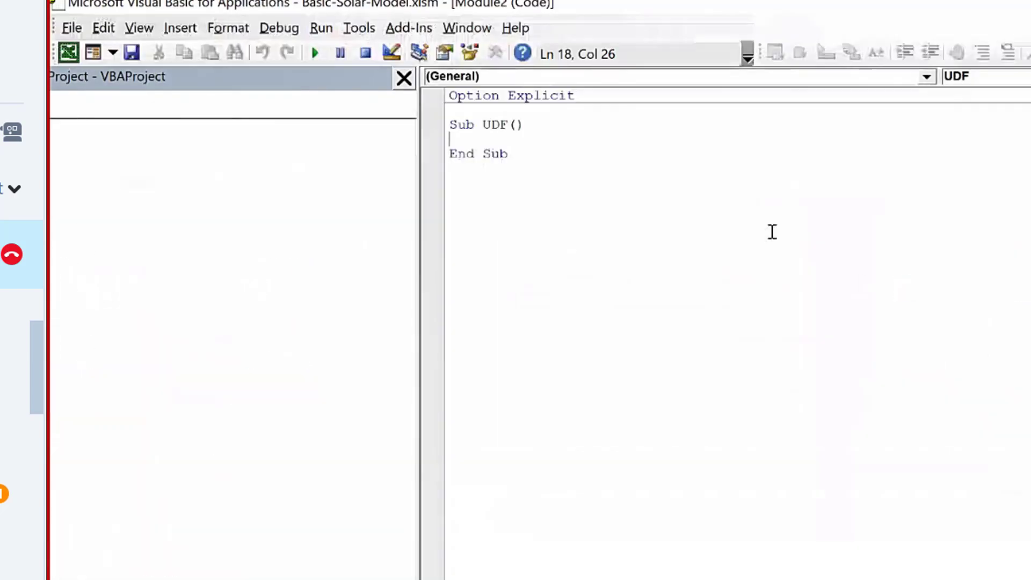
Replace all the starter code in the new module with the copied function code and return to the Parallel Model sheet
drag(510, 171, 449, 96)
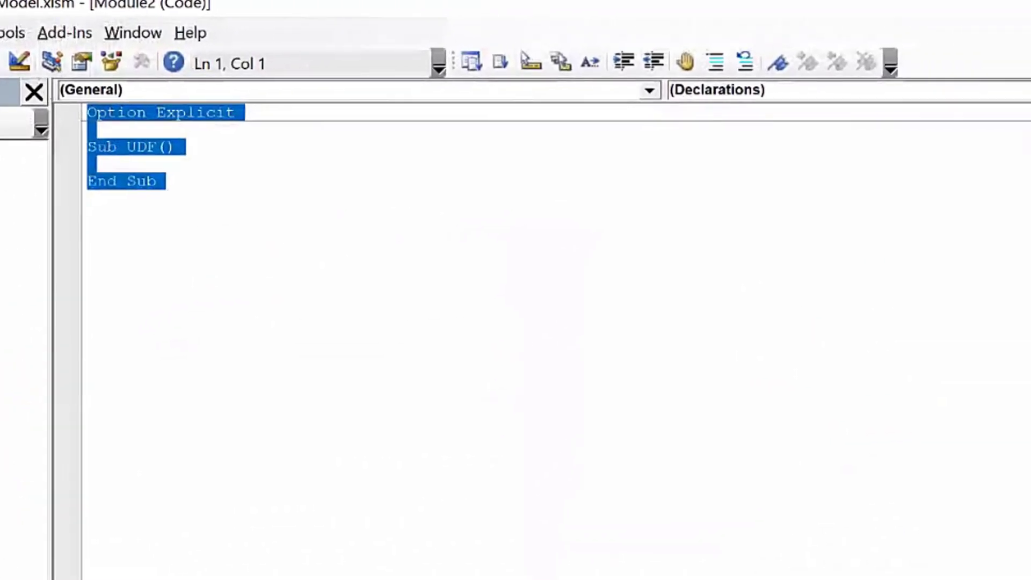
key(Delete)
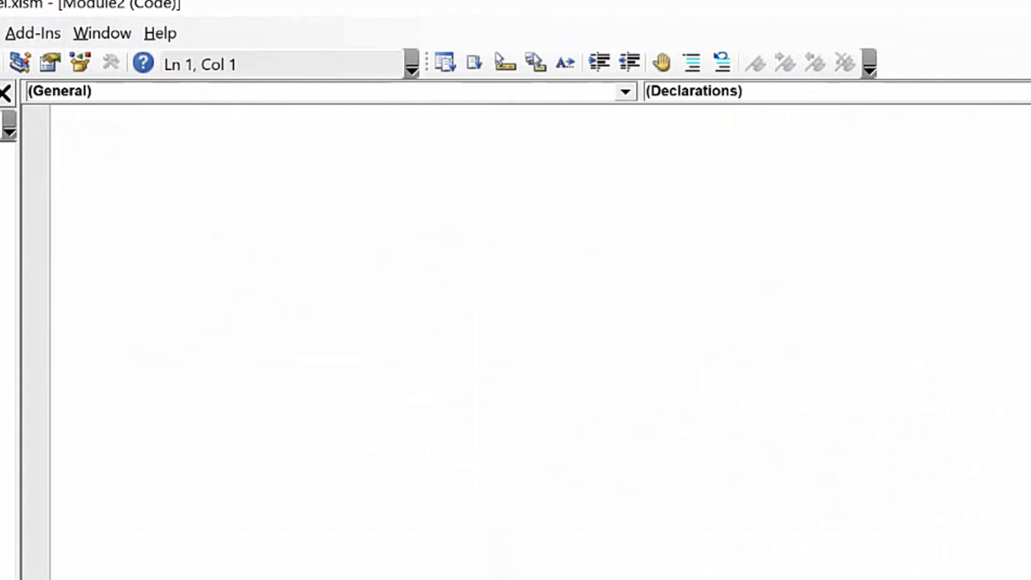
key(ctrl+v)
scroll(515, 333, up, 15)
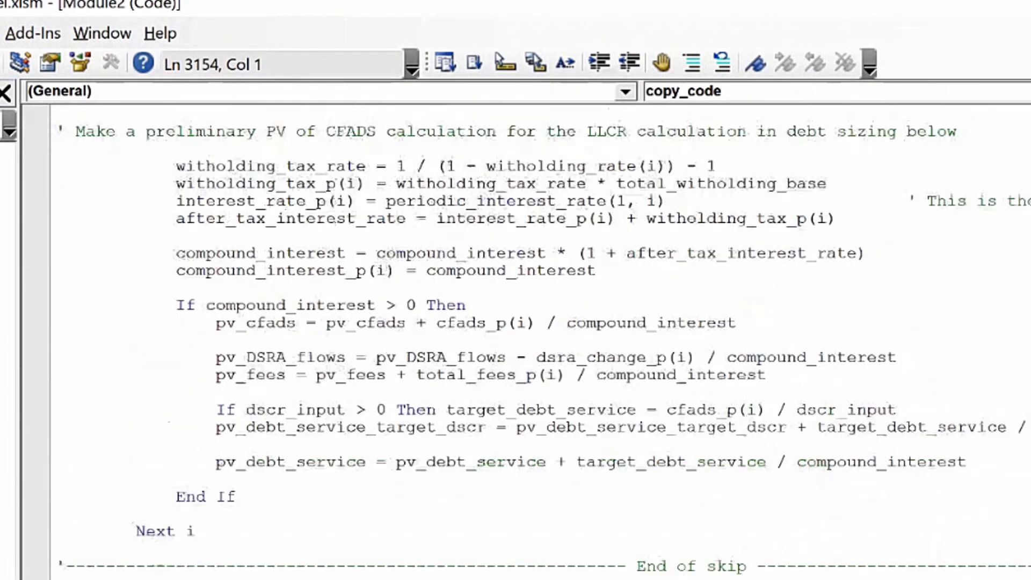
scroll(515, 333, up, 20)
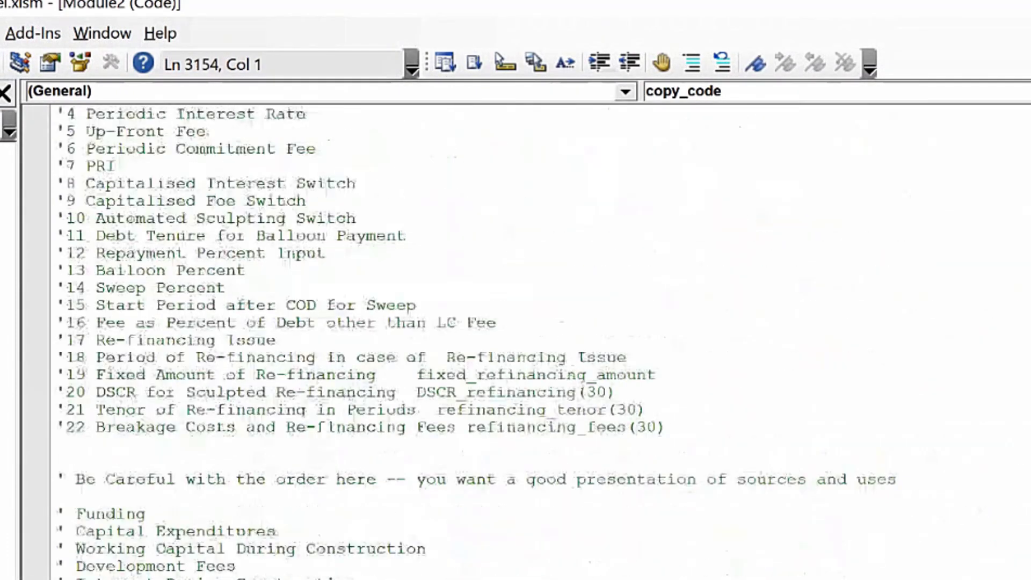
scroll(515, 333, up, 20)
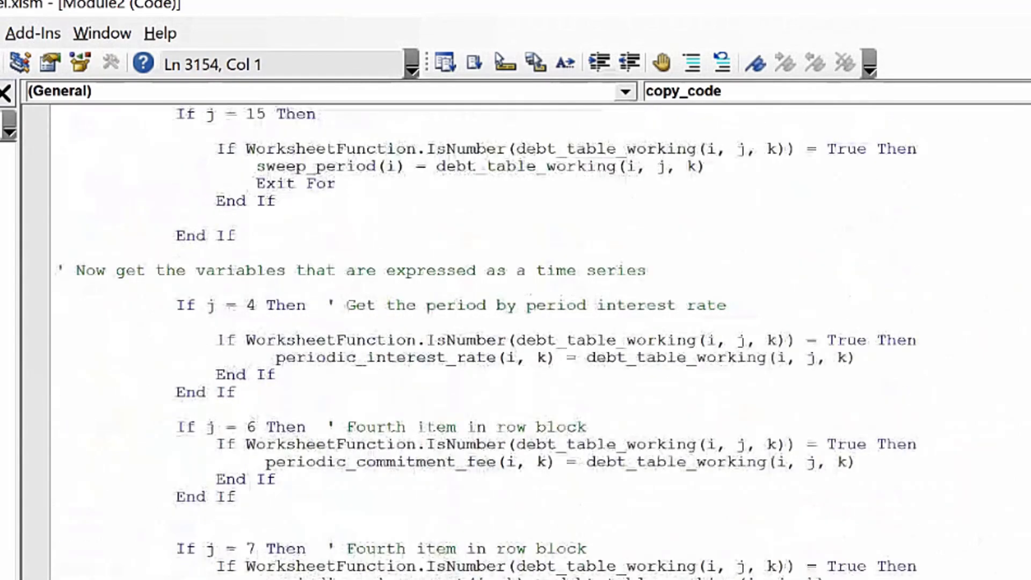
key(alt+F11)
click(451, 455)
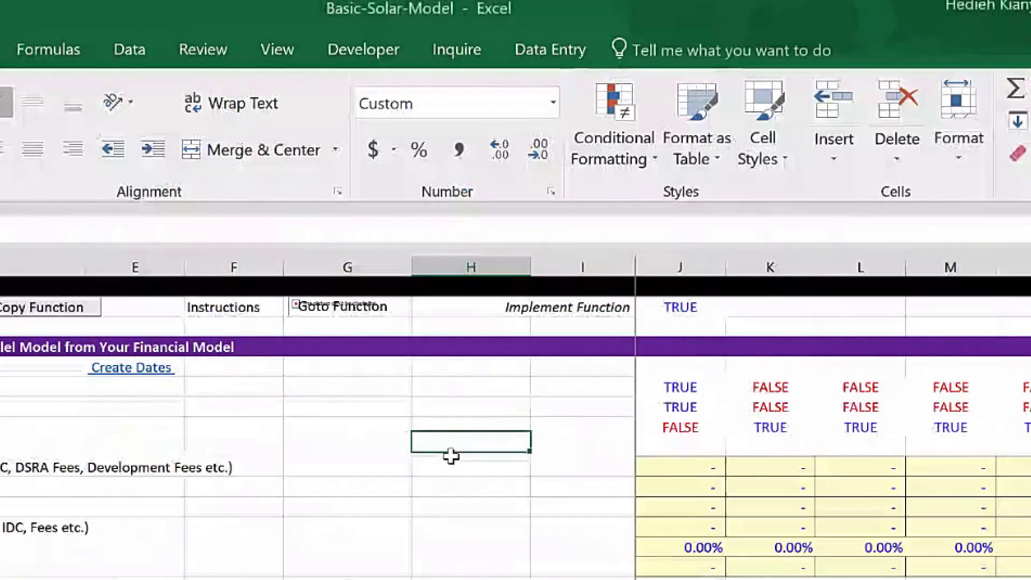
click(428, 416)
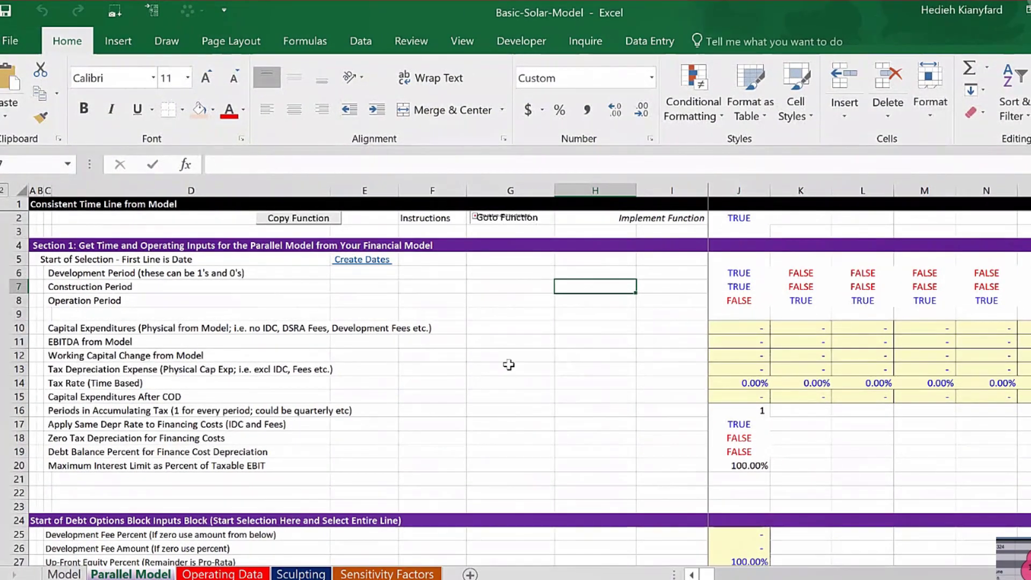
click(509, 368)
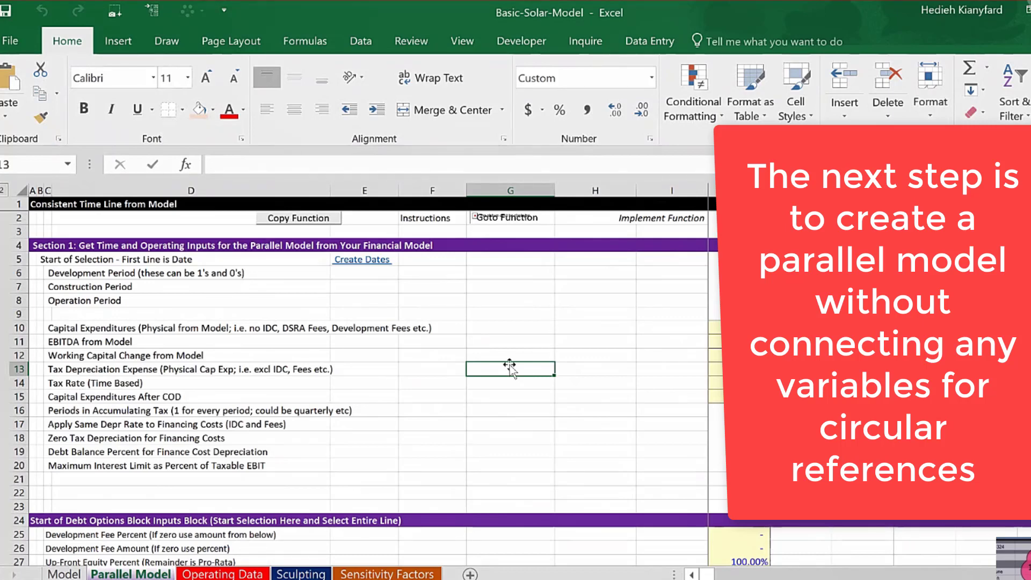
click(490, 329)
click(739, 329)
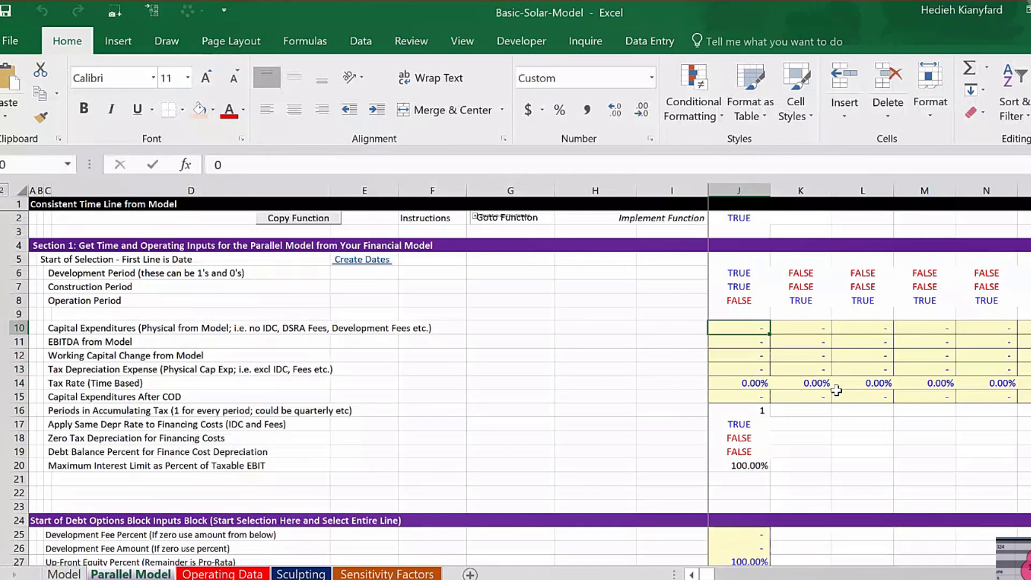
click(292, 258)
click(733, 248)
Link the starting date in J5 of the Parallel Model sheet to the year row of the Model sheet with =Model!K4
click(737, 260)
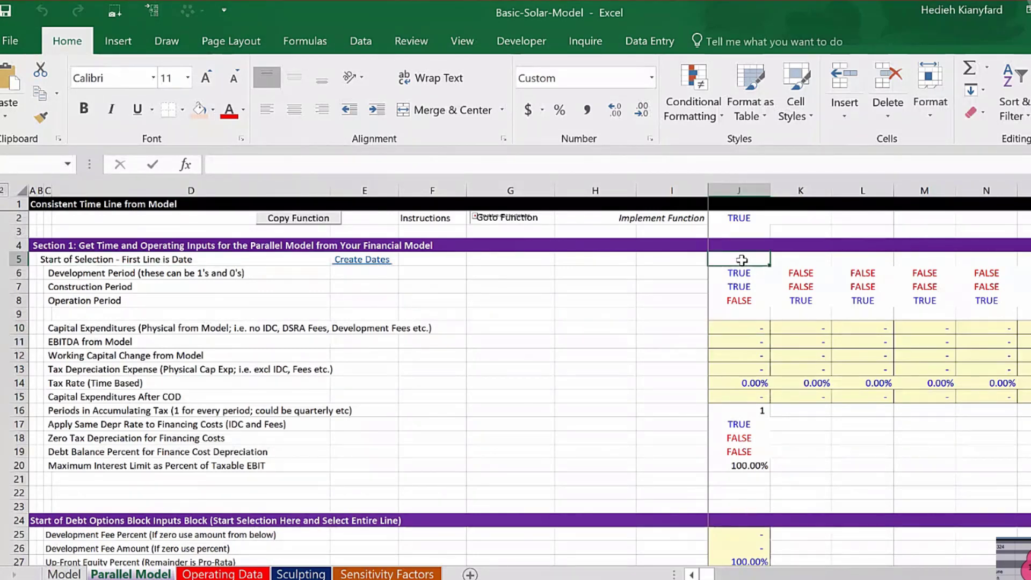
text(=)
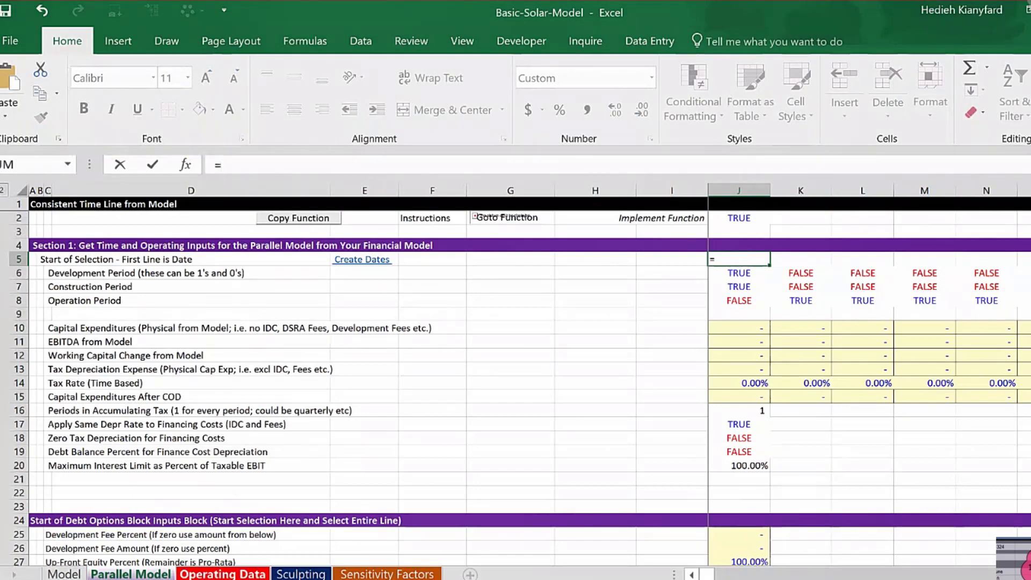
click(235, 576)
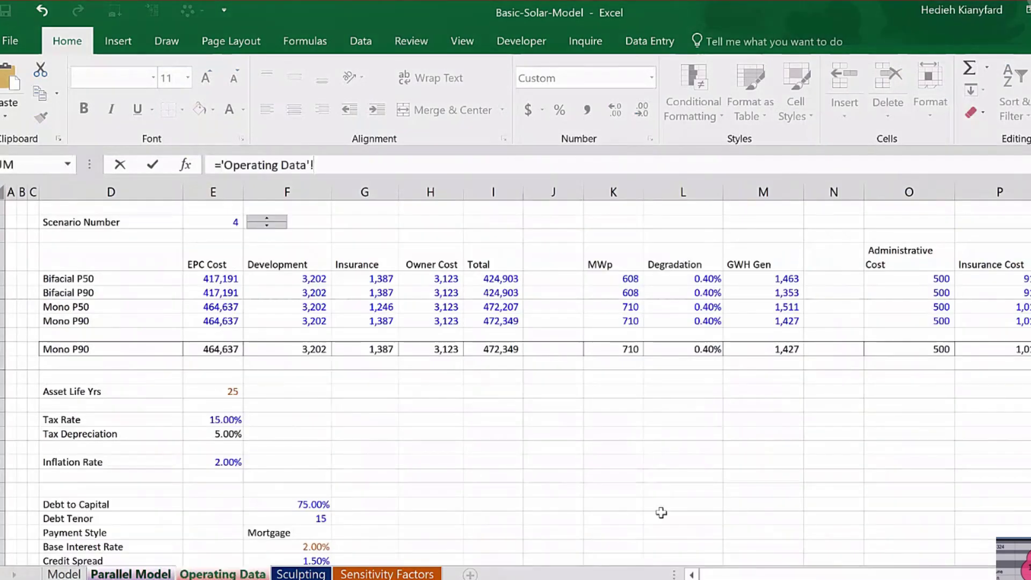
click(300, 574)
click(64, 574)
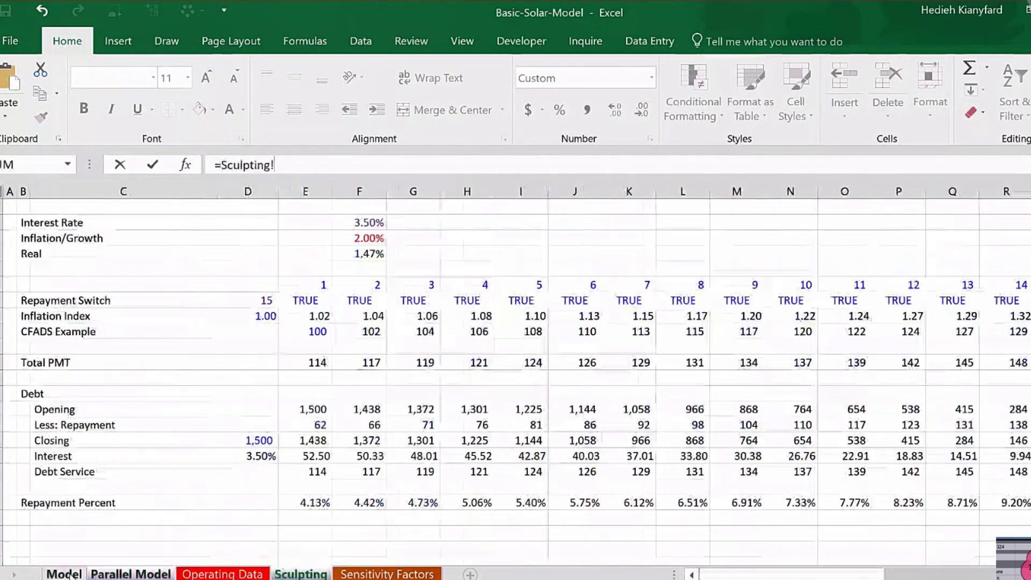
scroll(726, 376, up, 7)
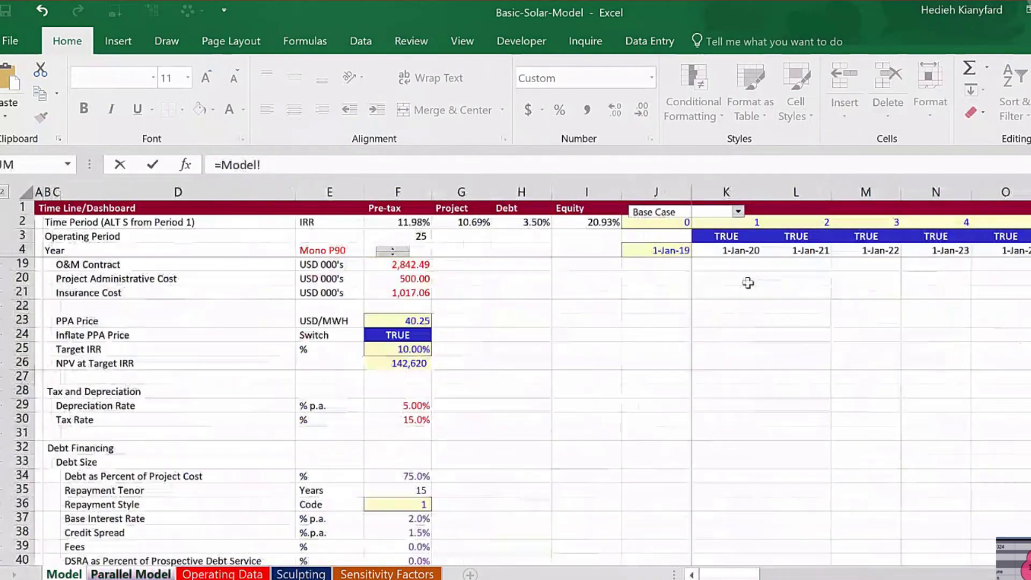
click(726, 251)
key(Return)
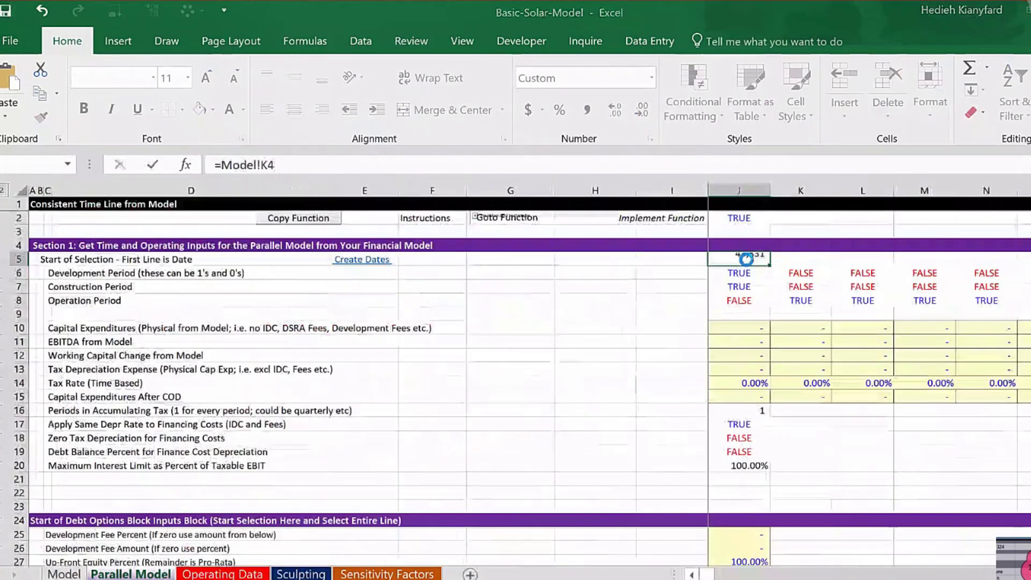
Relink the starting date in J5 to the first date of the Model sheet's timeline with =Model!J4
click(572, 379)
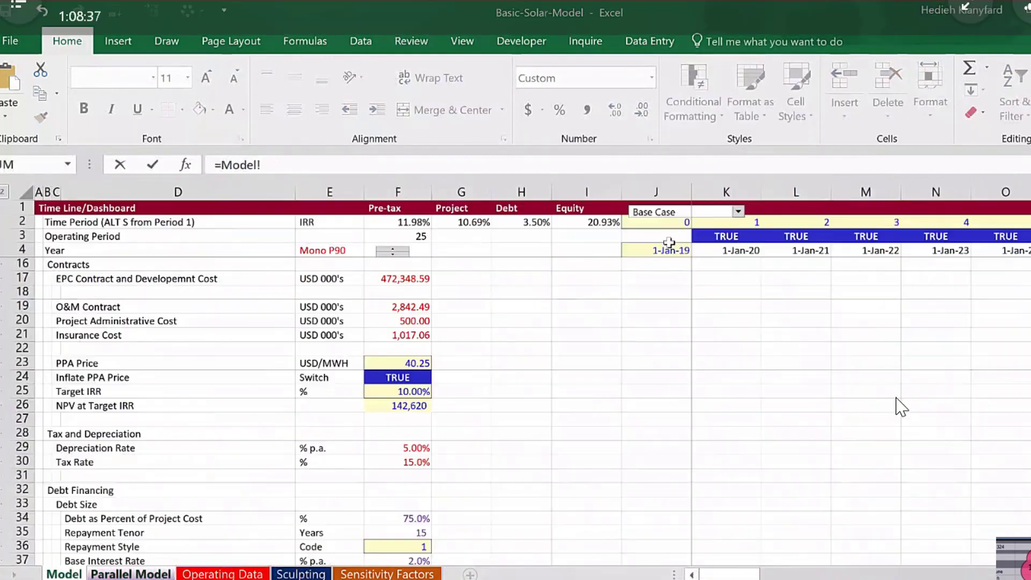
click(669, 246)
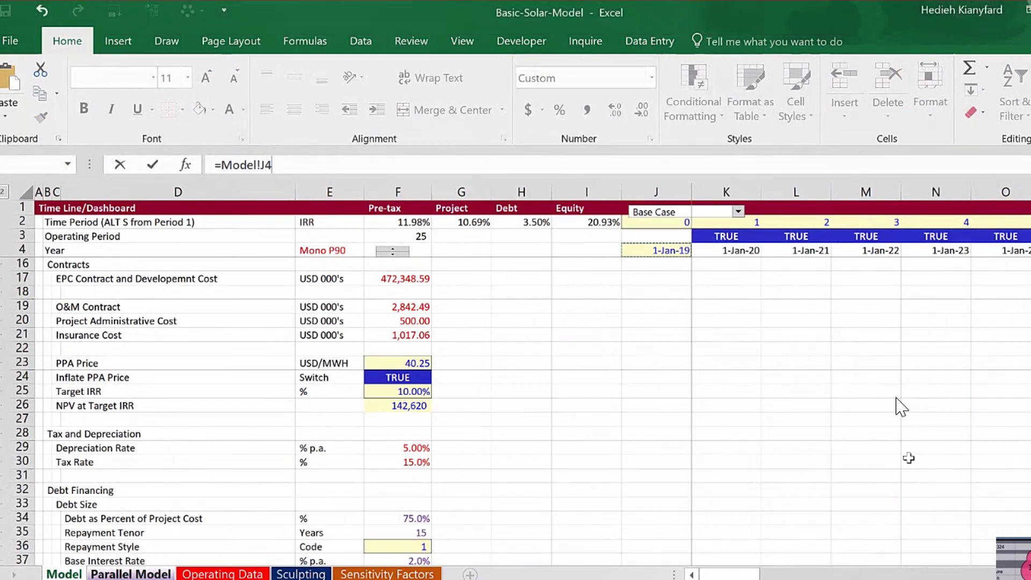
key(Return)
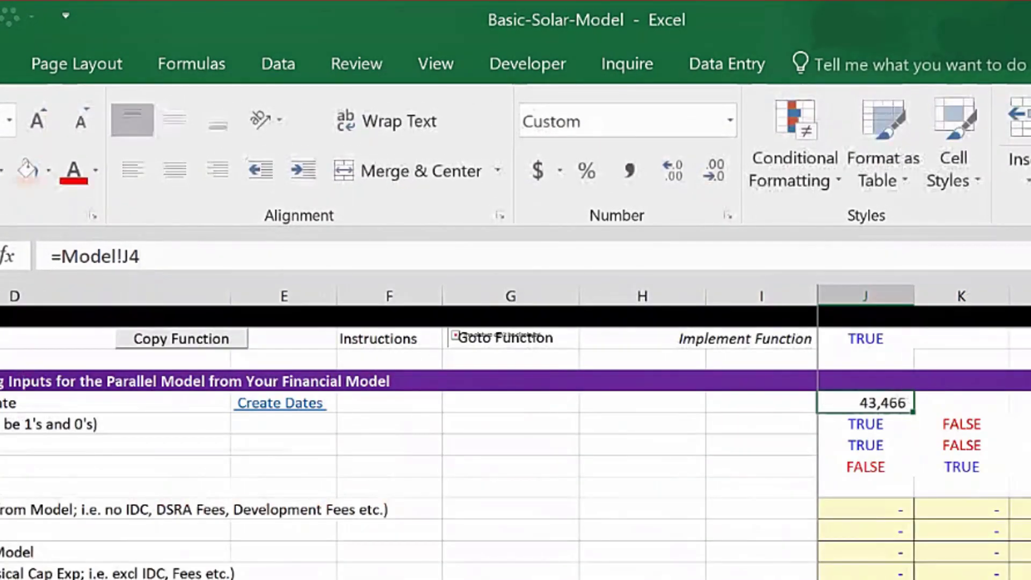
Format the linked starting date in J5 as a day-month-year date and fill it right along the timeline
key(ctrl+shift+3)
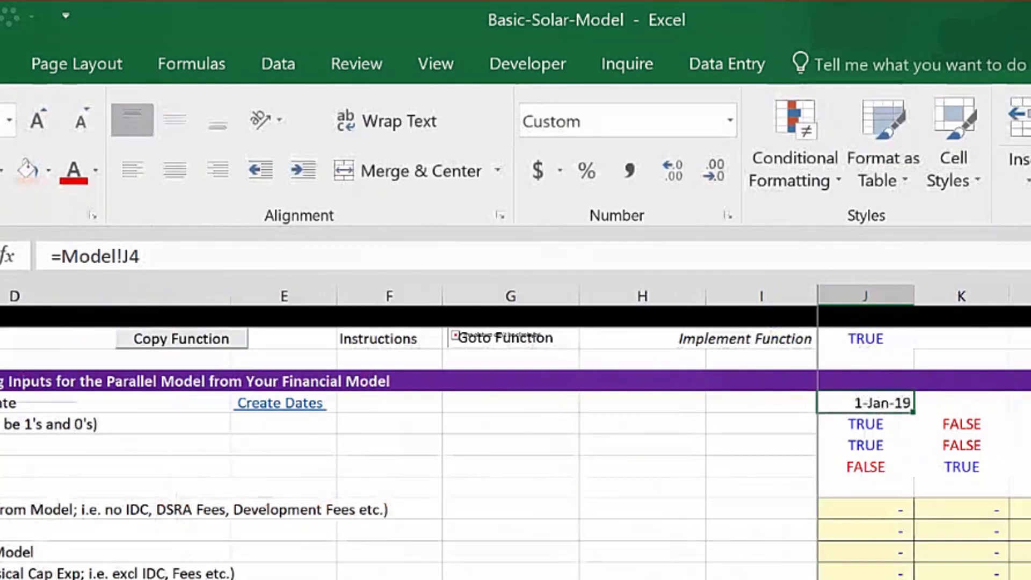
key(shift+Right)
key(ctrl+r)
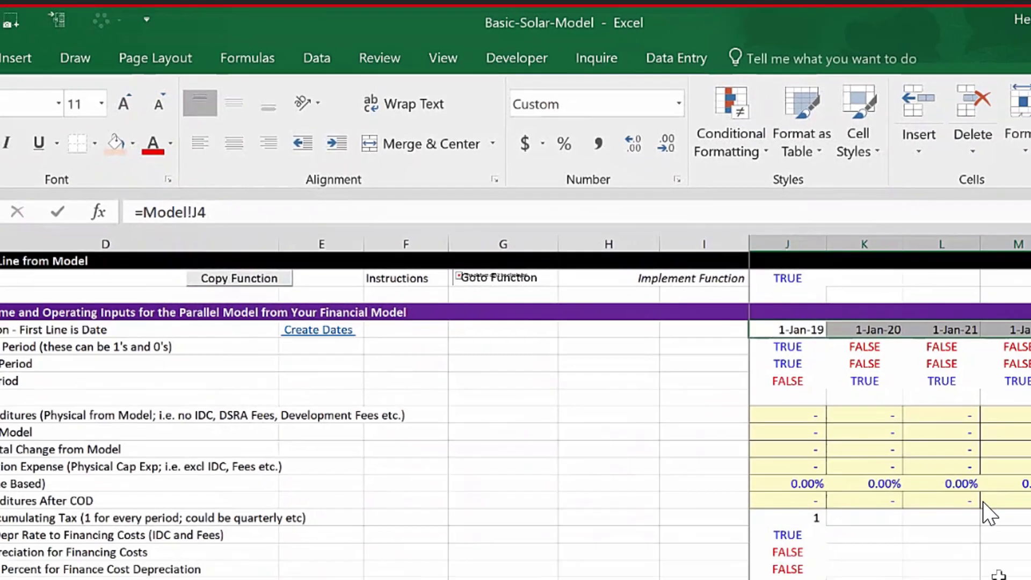
Link Capital Expenditures in J10 to the CAPEX line of the Model sheet with =Model!J72 and copy it across the row
key(Down)
key(Down)
key(Down)
key(Down)
key(Down)
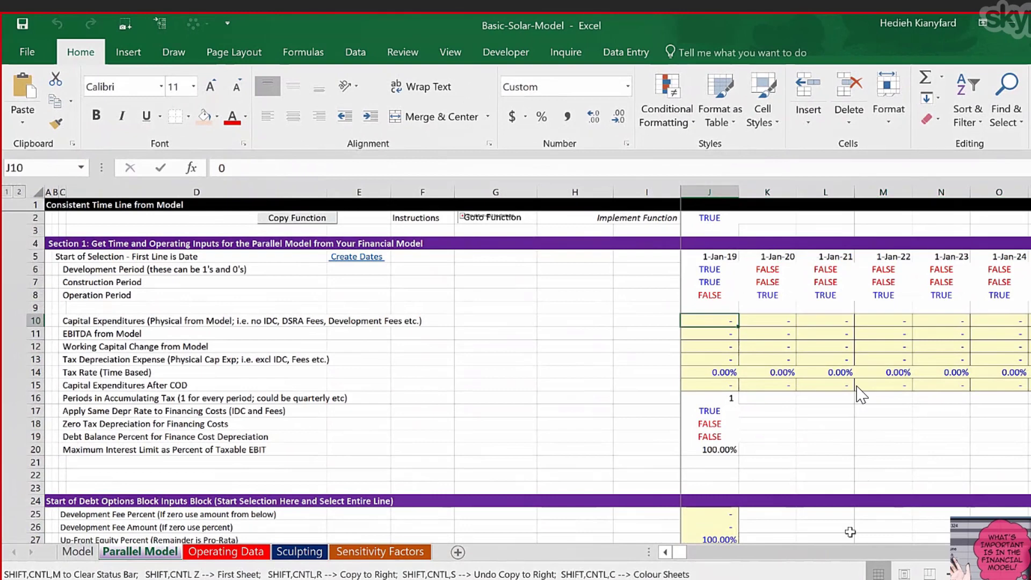
text(=)
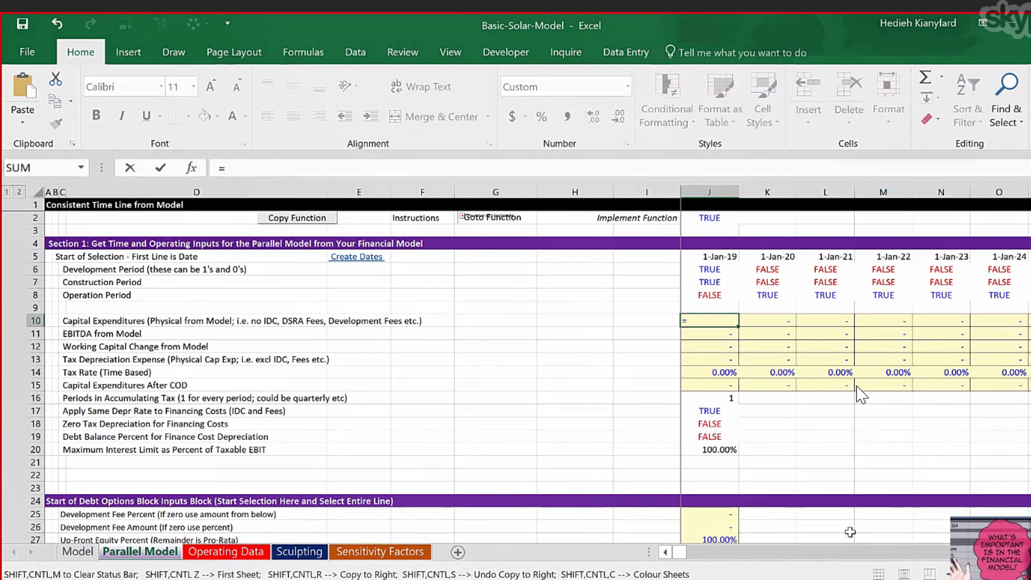
click(64, 560)
scroll(595, 460, down, 2)
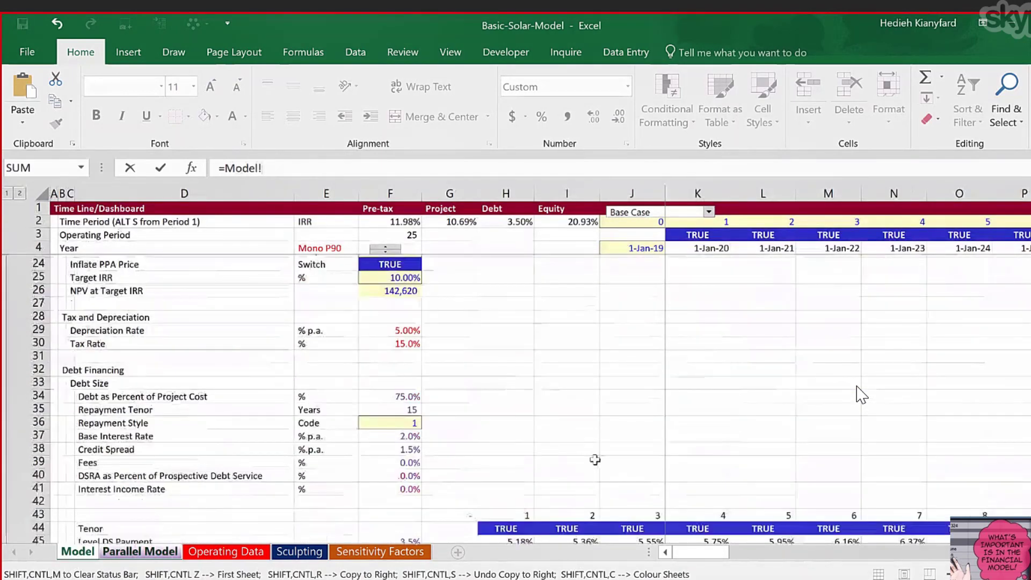
scroll(595, 460, down, 6)
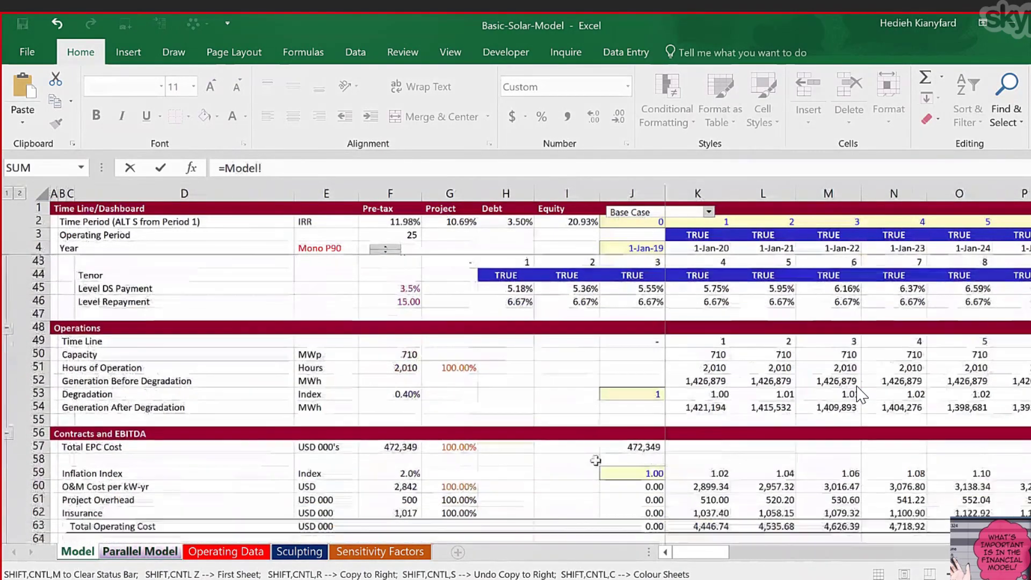
scroll(594, 460, down, 2)
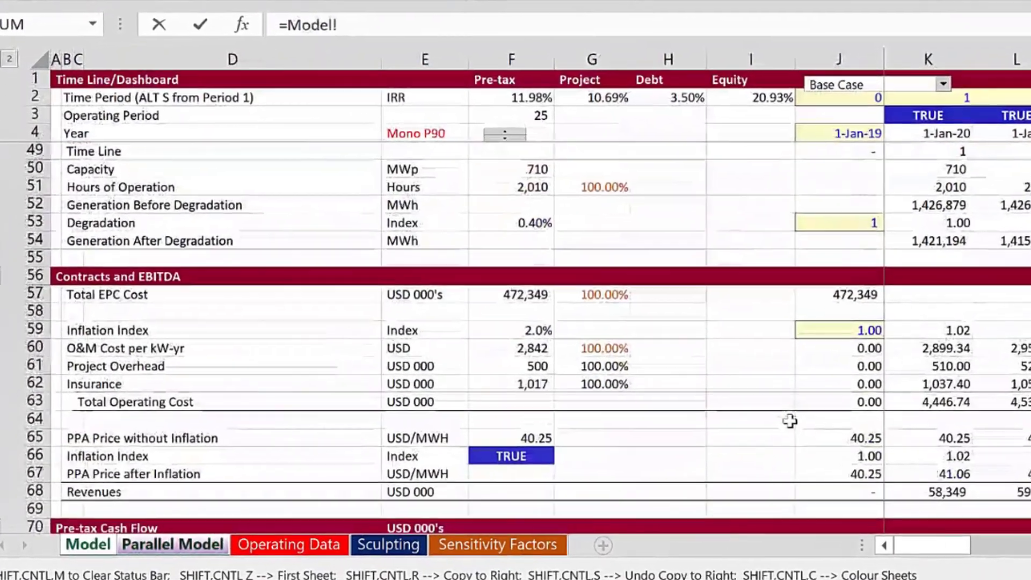
scroll(800, 418, down, 3)
scroll(941, 430, down, 1)
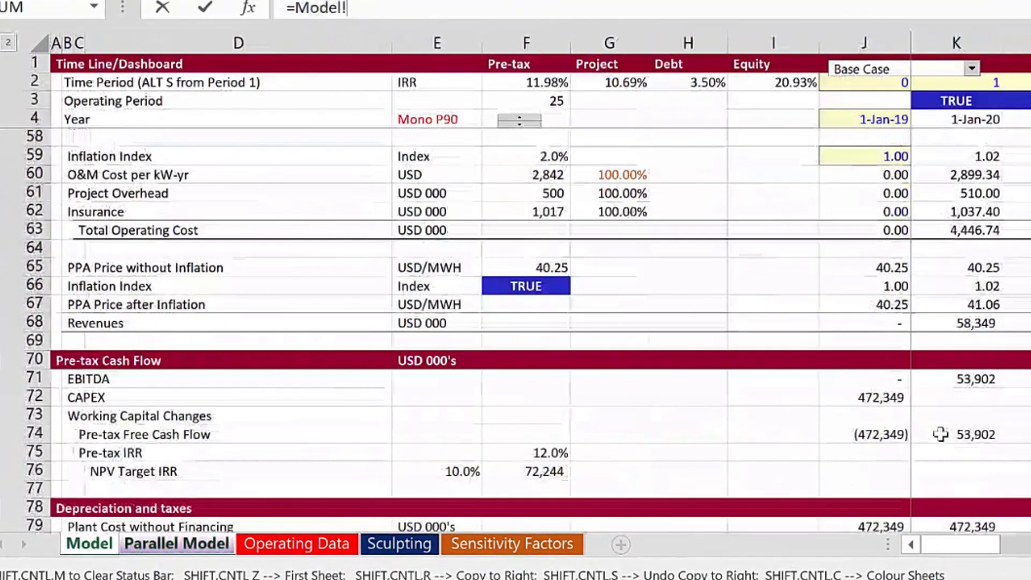
click(864, 397)
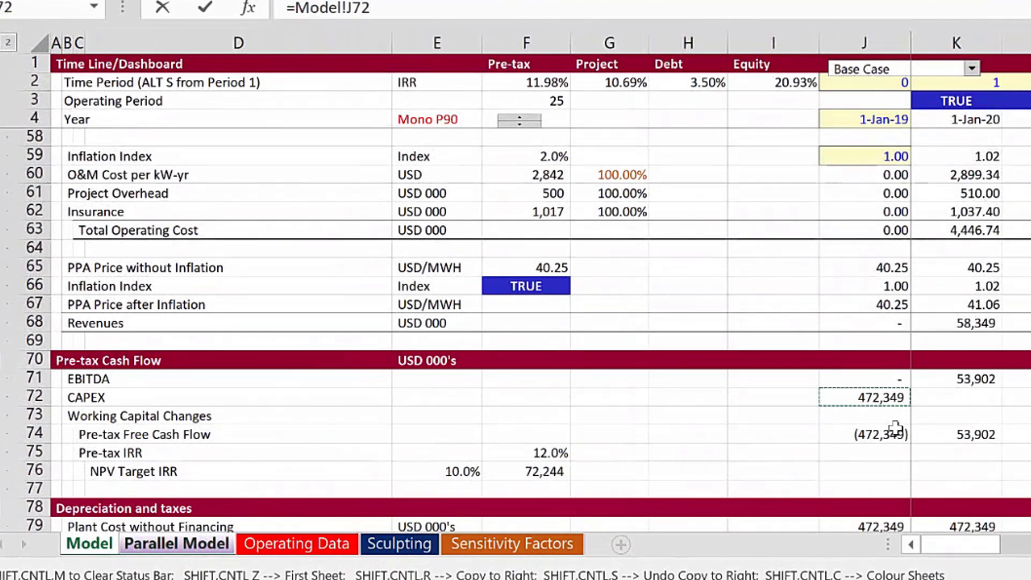
key(Return)
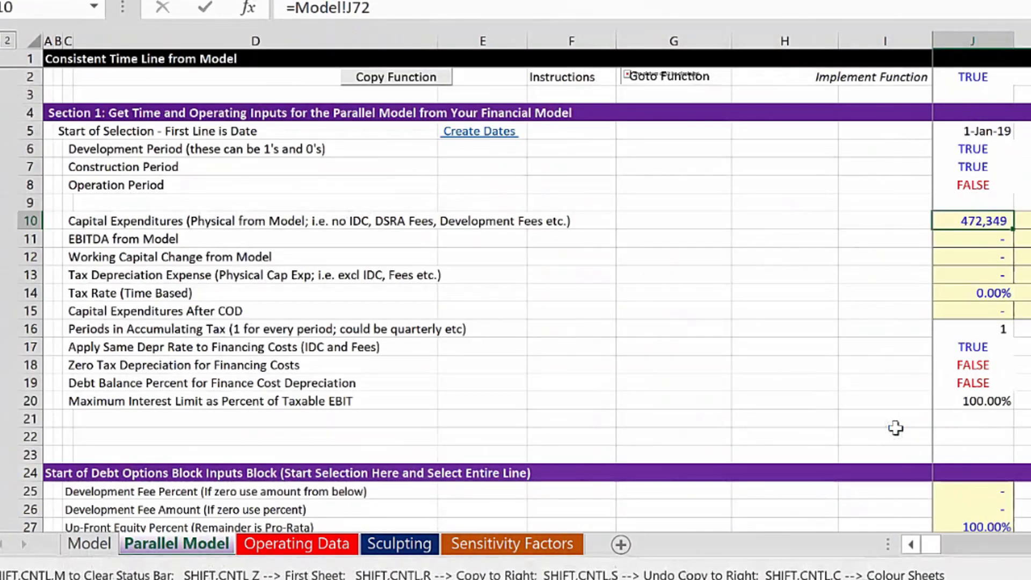
key(ctrl+shift+r)
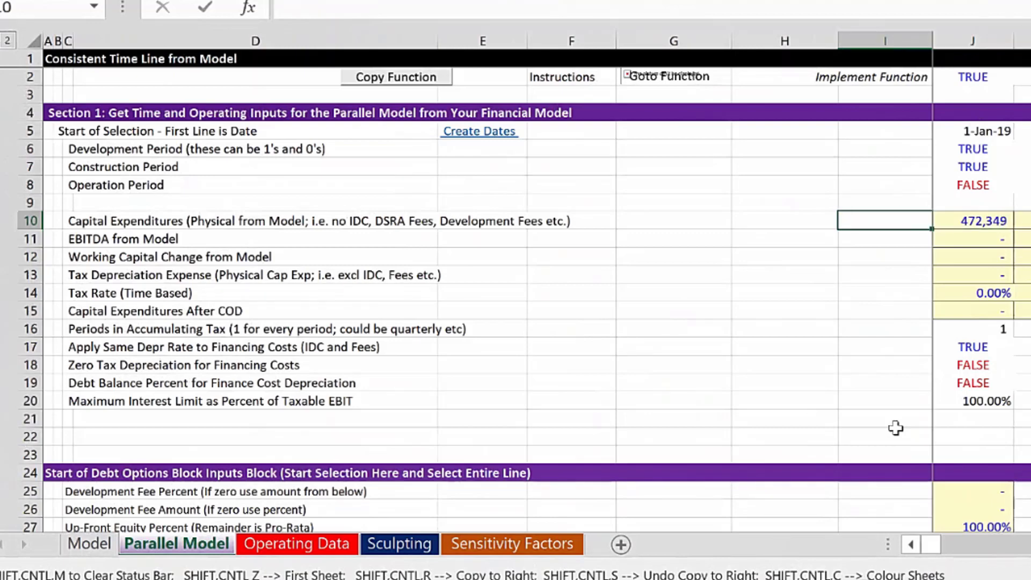
Link EBITDA from Model in J11 to the Model sheet's EBITDA line with =Model!J71 and copy it across the row
key(Down)
text(=)
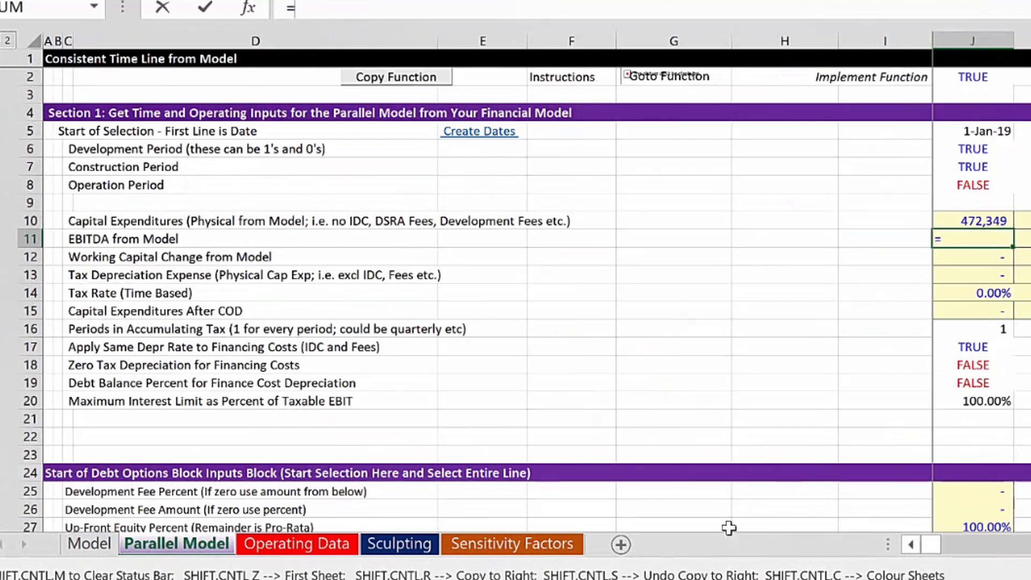
click(99, 546)
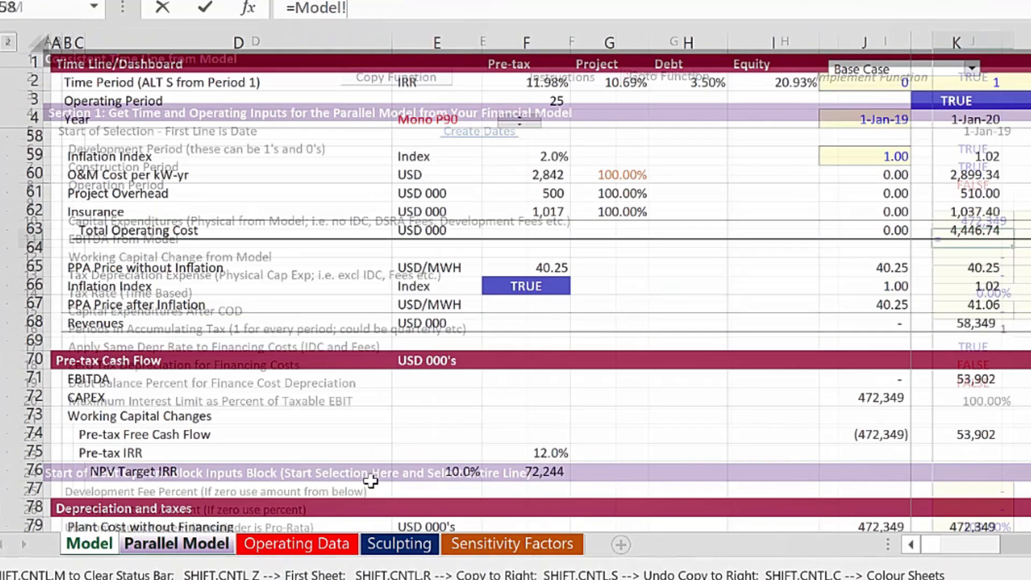
click(865, 379)
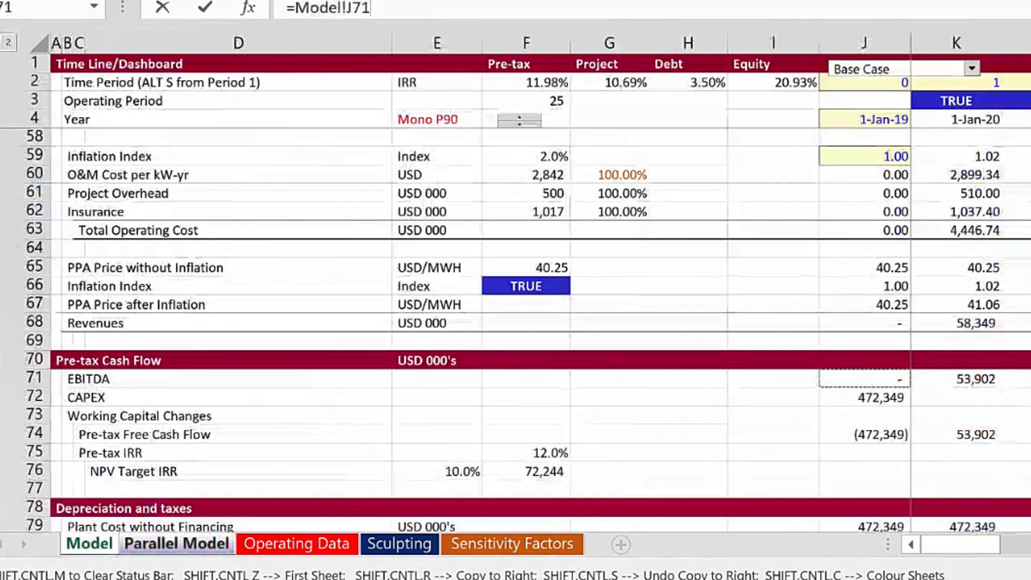
key(Return)
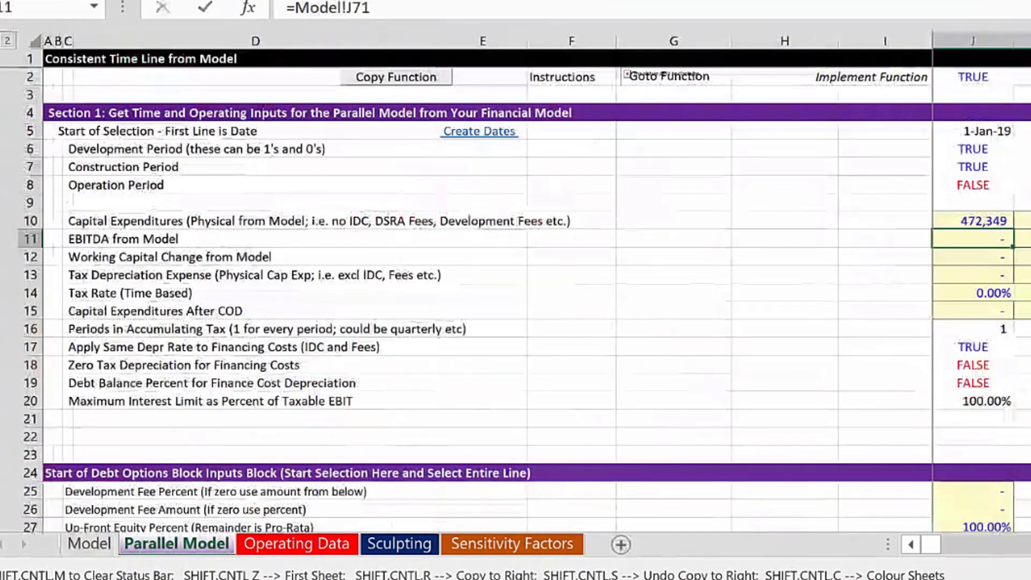
key(ctrl+shift+r)
key(Left)
key(Down)
key(Right)
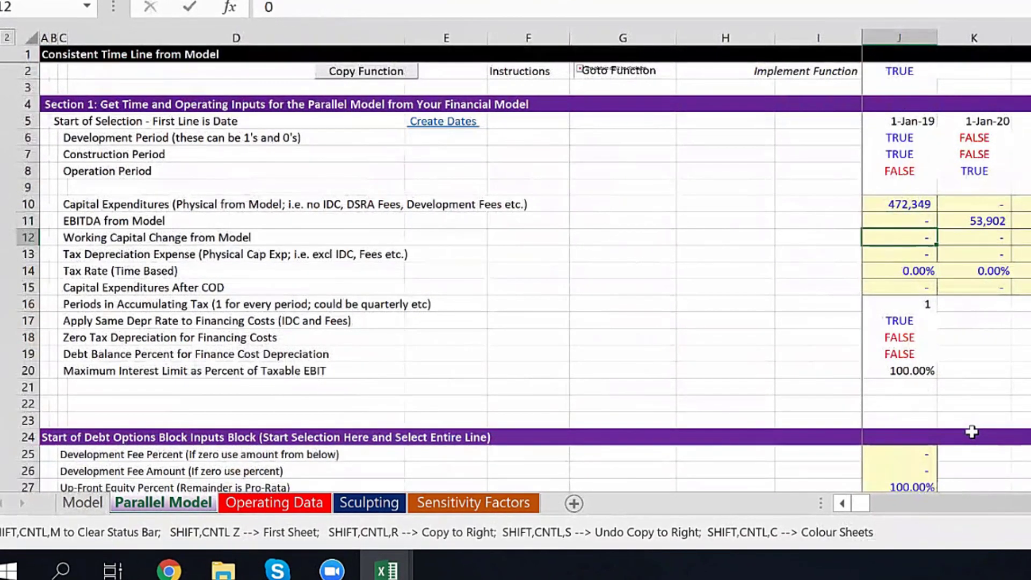
Review the debt options inputs, the Senior 1 debt issue block and the Function Output section of the Parallel Model sheet
scroll(972, 432, down, 2)
scroll(972, 431, down, 2)
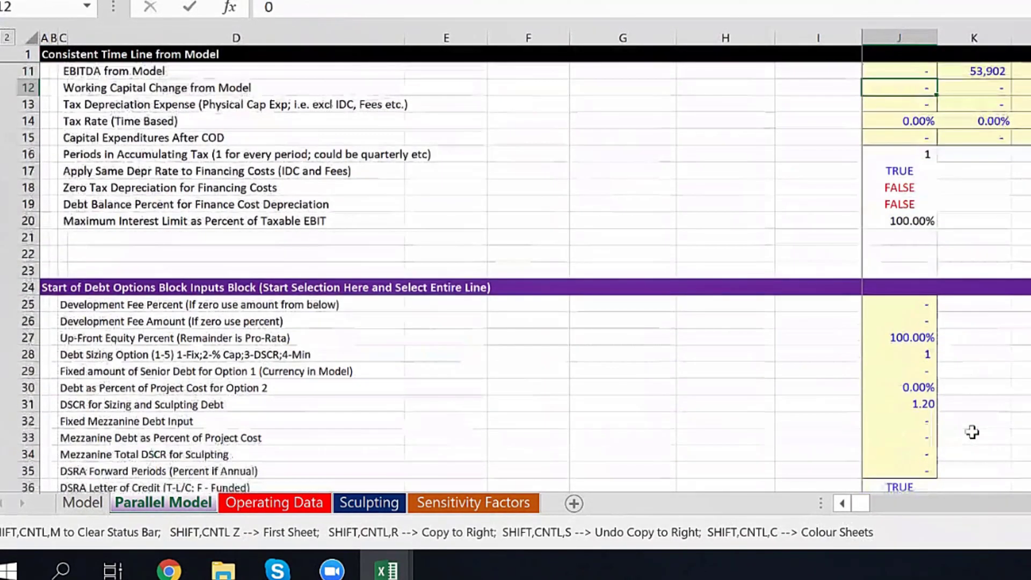
scroll(972, 432, down, 2)
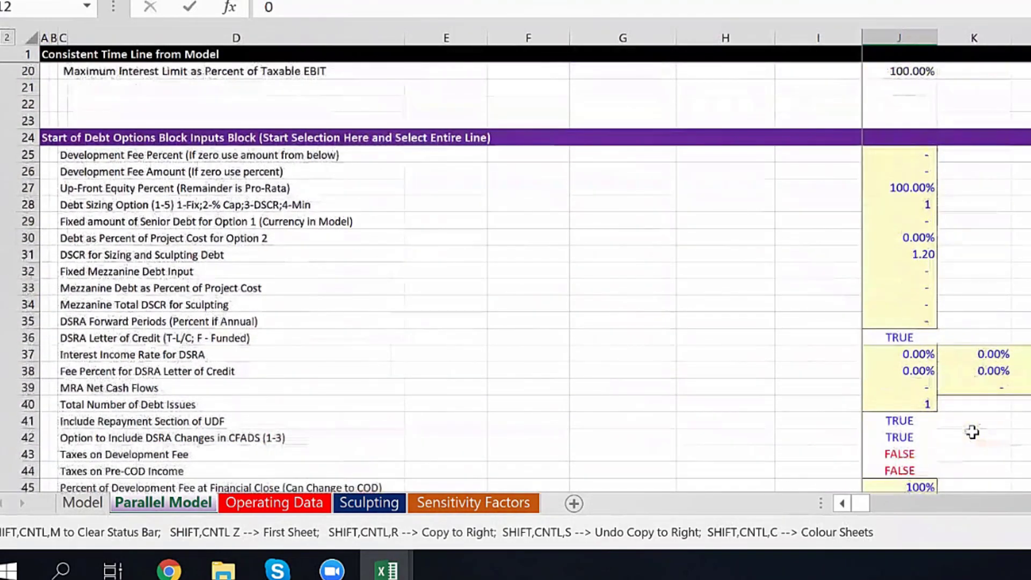
scroll(972, 432, down, 1)
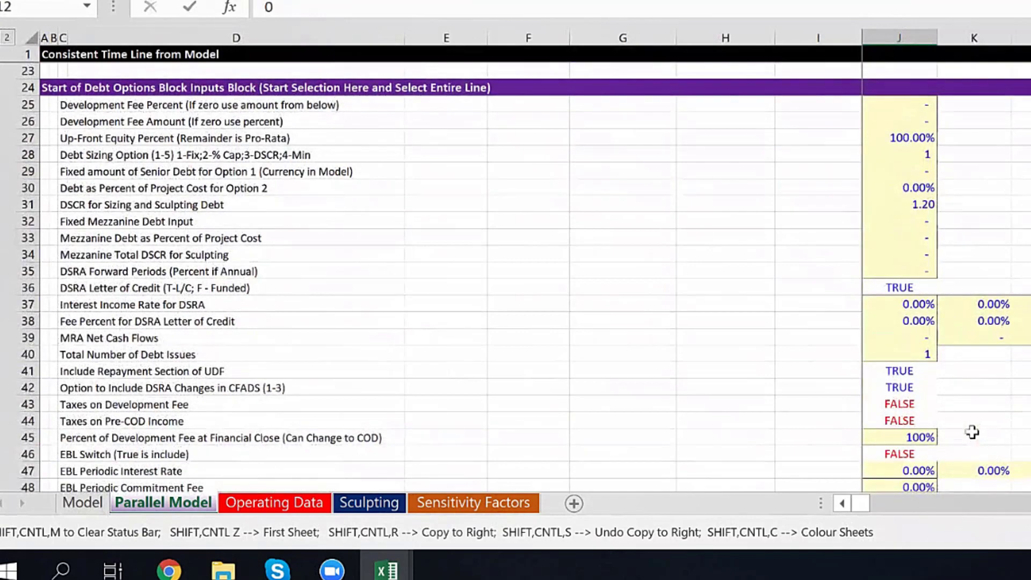
scroll(972, 432, down, 1)
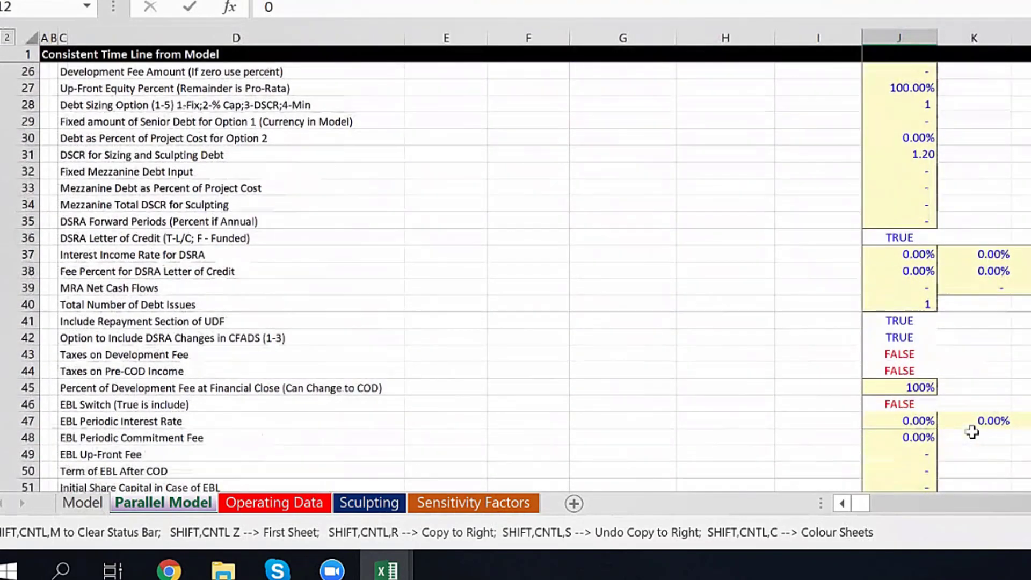
scroll(973, 432, down, 1)
scroll(972, 432, down, 5)
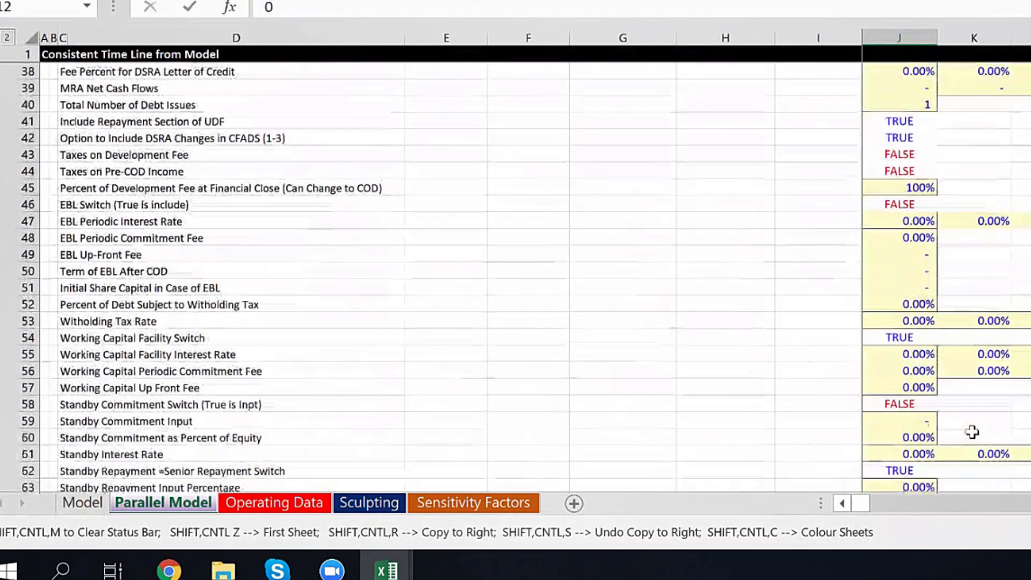
scroll(972, 432, down, 4)
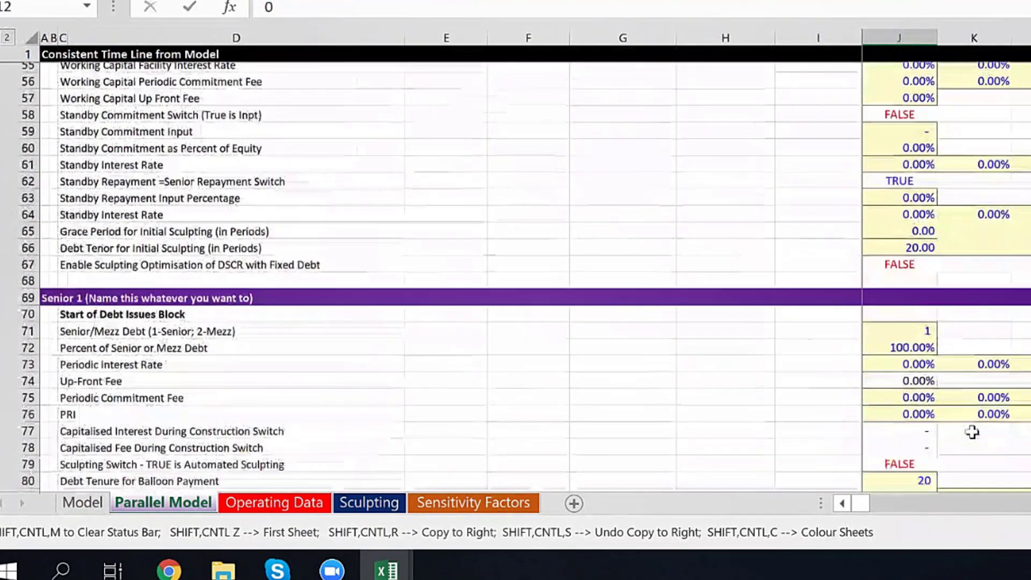
scroll(973, 432, down, 3)
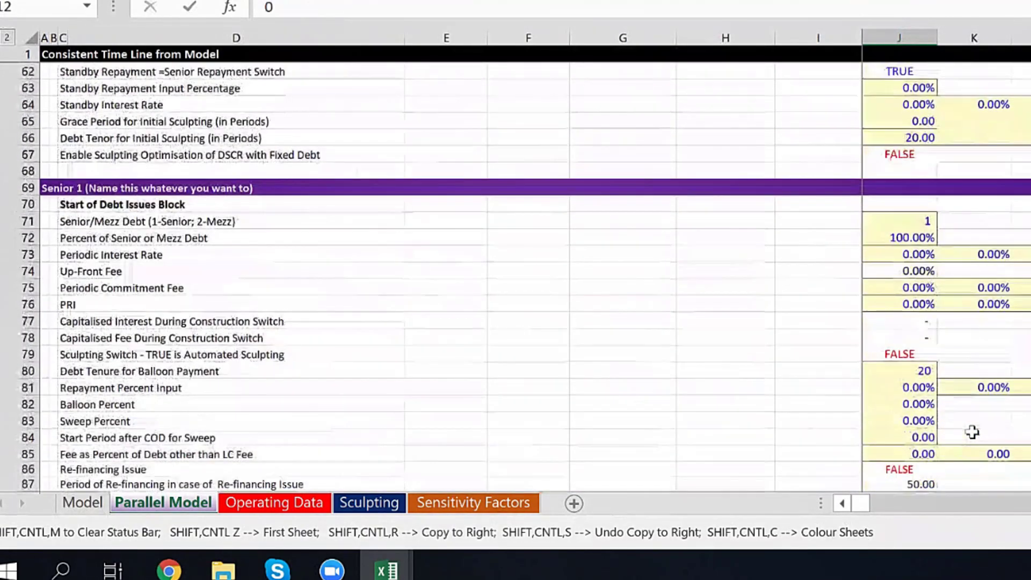
scroll(972, 431, down, 1)
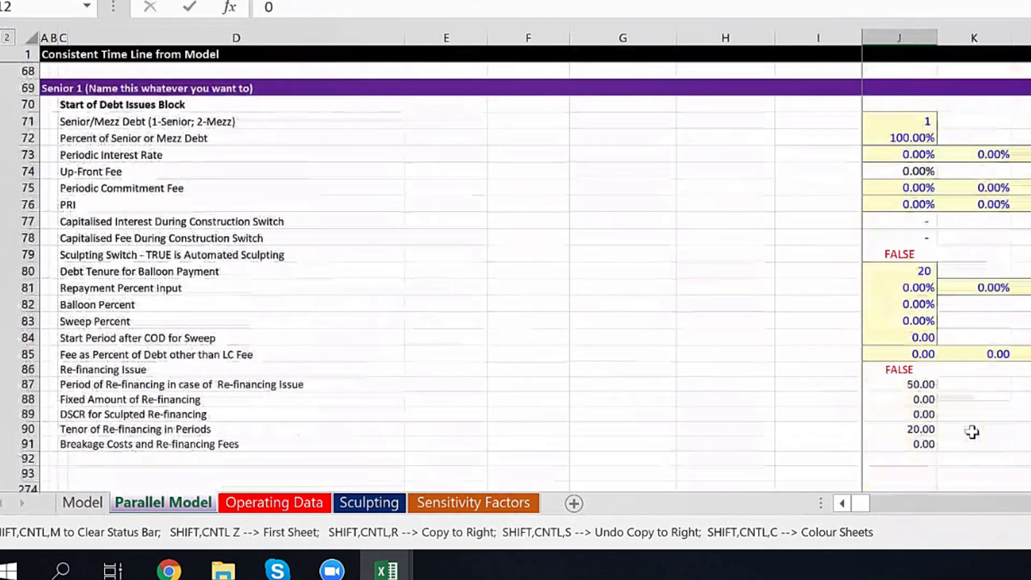
click(972, 431)
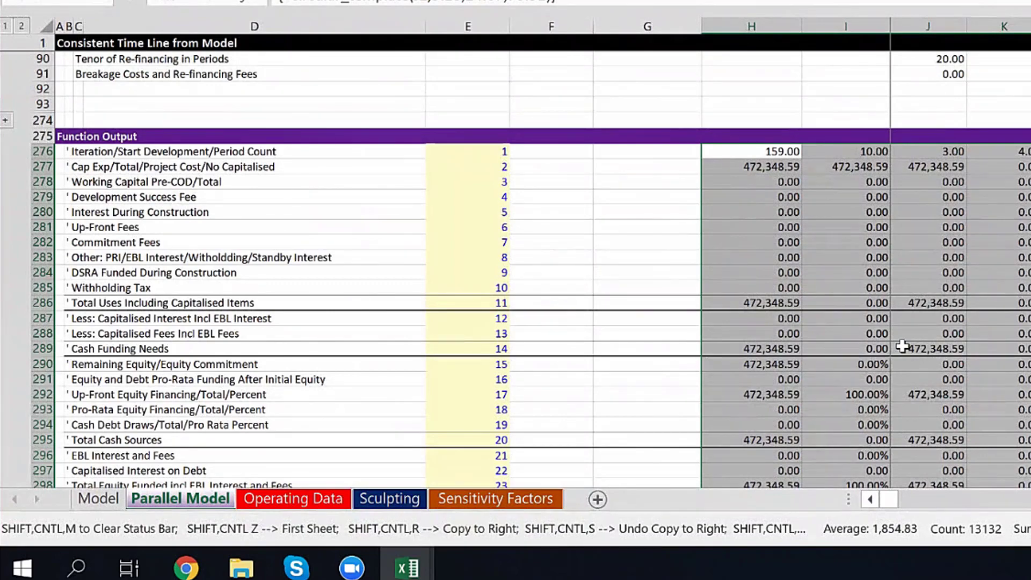
scroll(902, 346, down, 5)
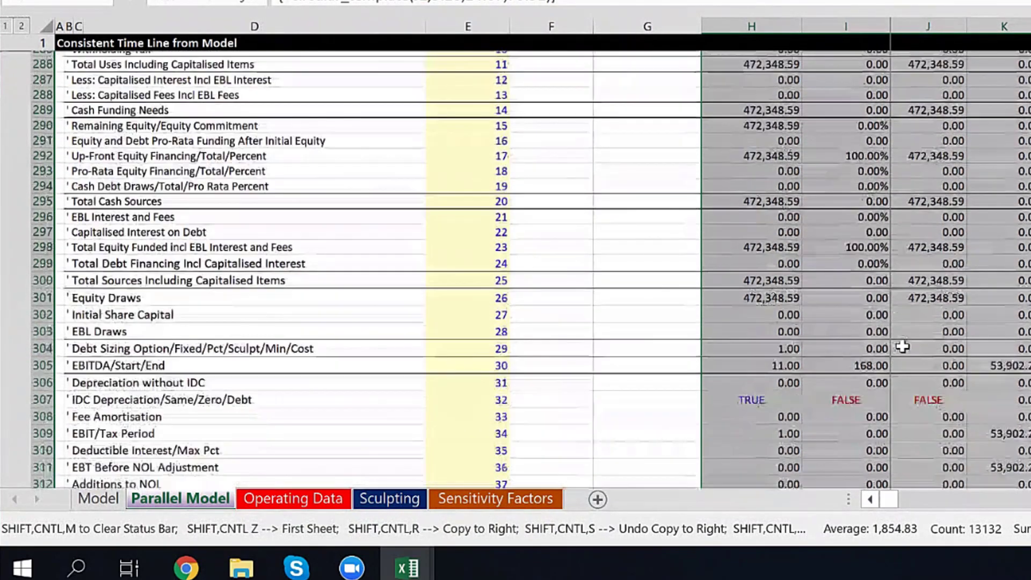
Review the remaining Function Output lines and the IRR results in rows 375 to 379 of the Parallel Model sheet
scroll(902, 347, down, 7)
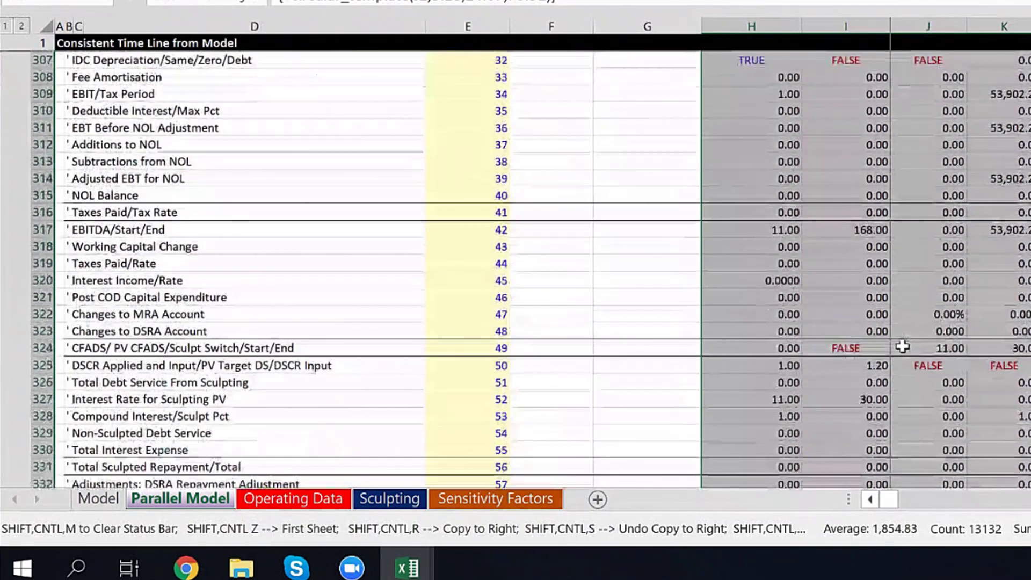
scroll(902, 347, down, 7)
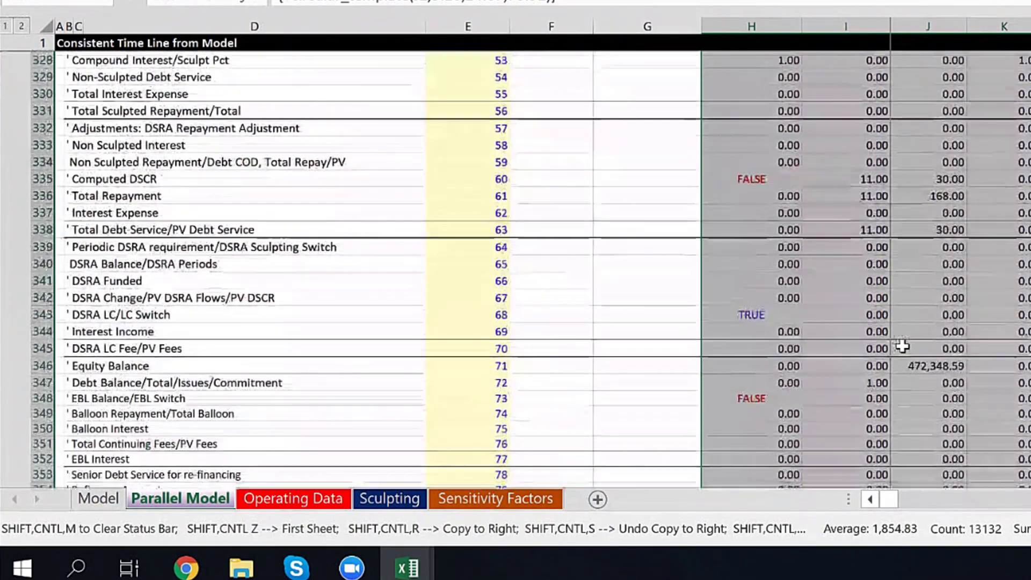
scroll(902, 347, down, 9)
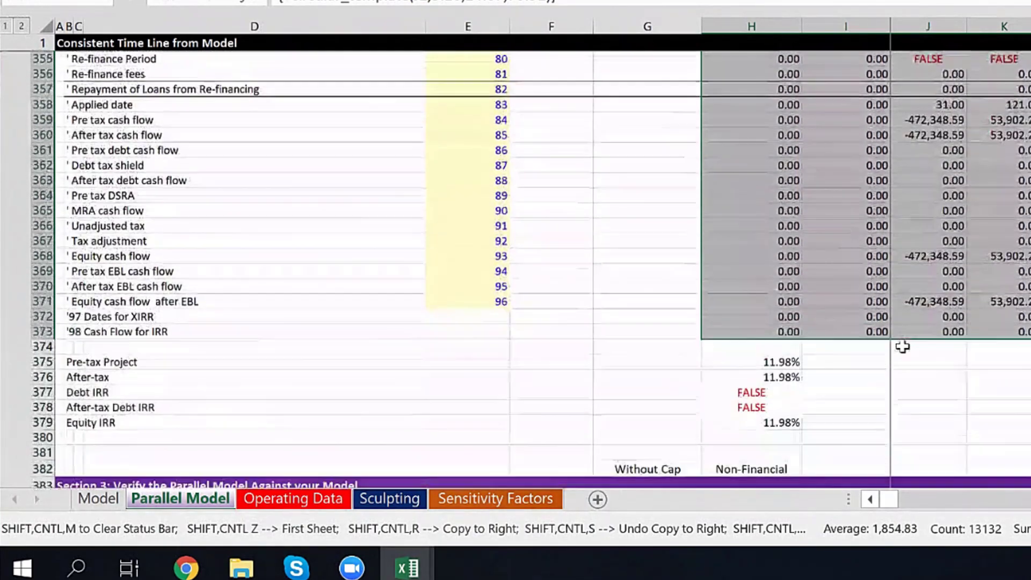
scroll(902, 346, down, 1)
click(286, 361)
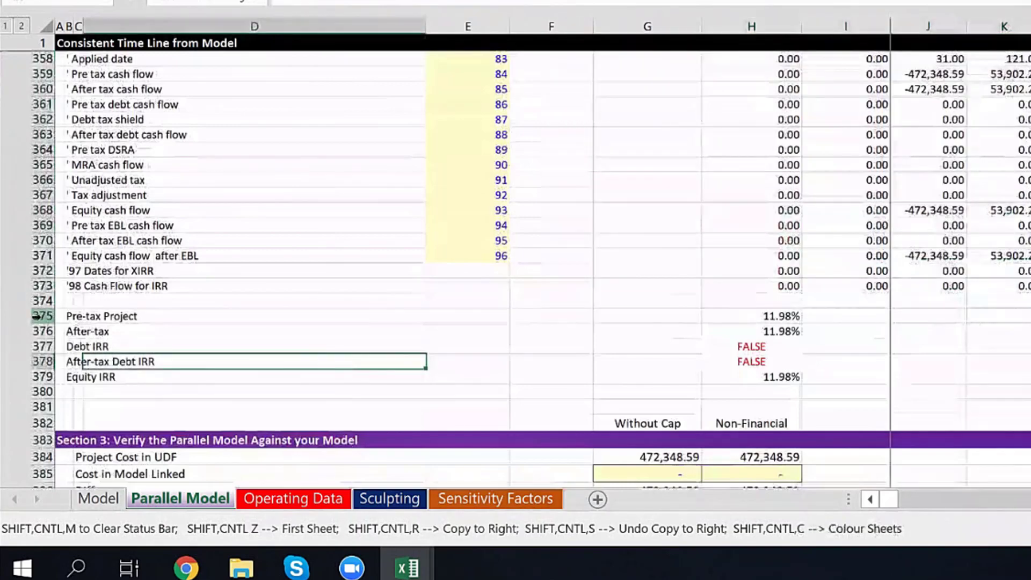
drag(35, 316, 43, 377)
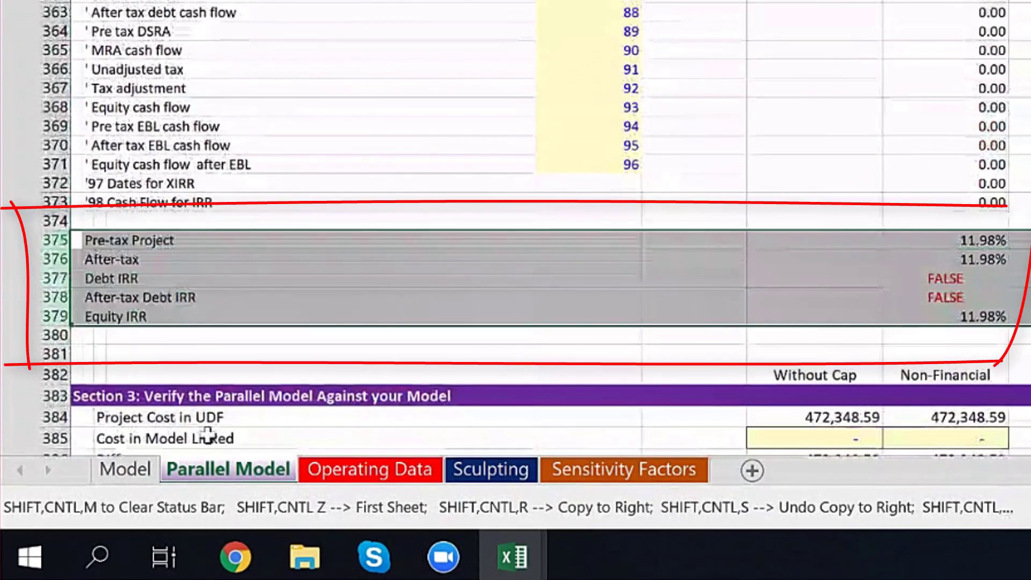
click(983, 259)
click(967, 316)
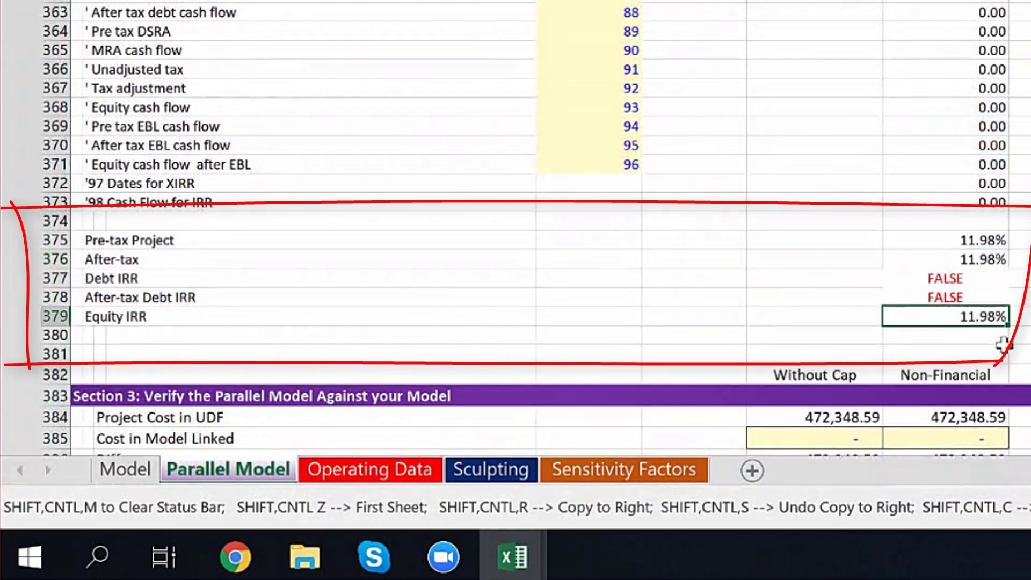
Check the pre-tax IRR in F2 of the Model sheet against the parallel model's result
click(146, 472)
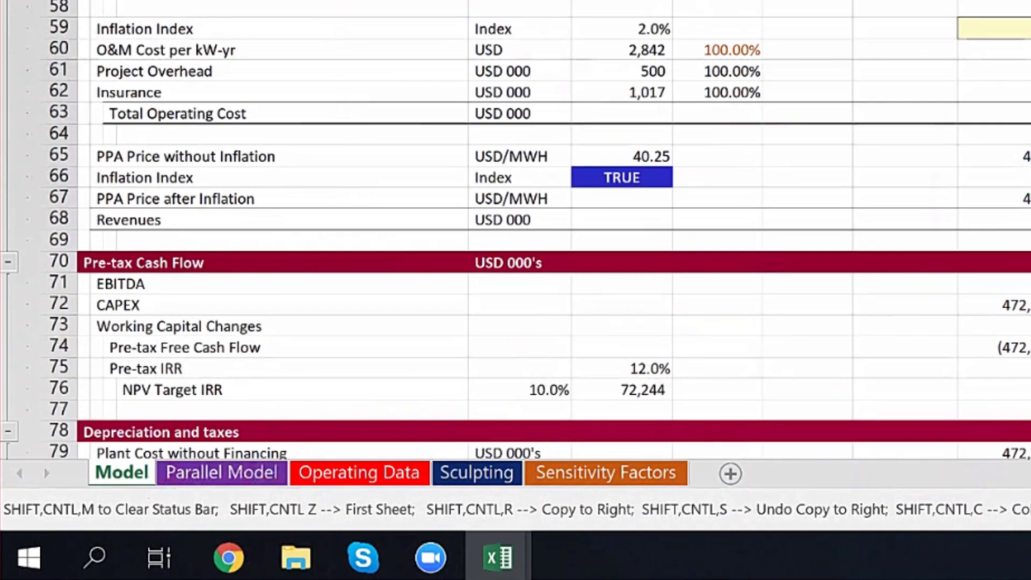
mouse_move(524, 47)
mouse_down()
mouse_move(709, 36)
mouse_move(730, 62)
mouse_up()
click(514, 58)
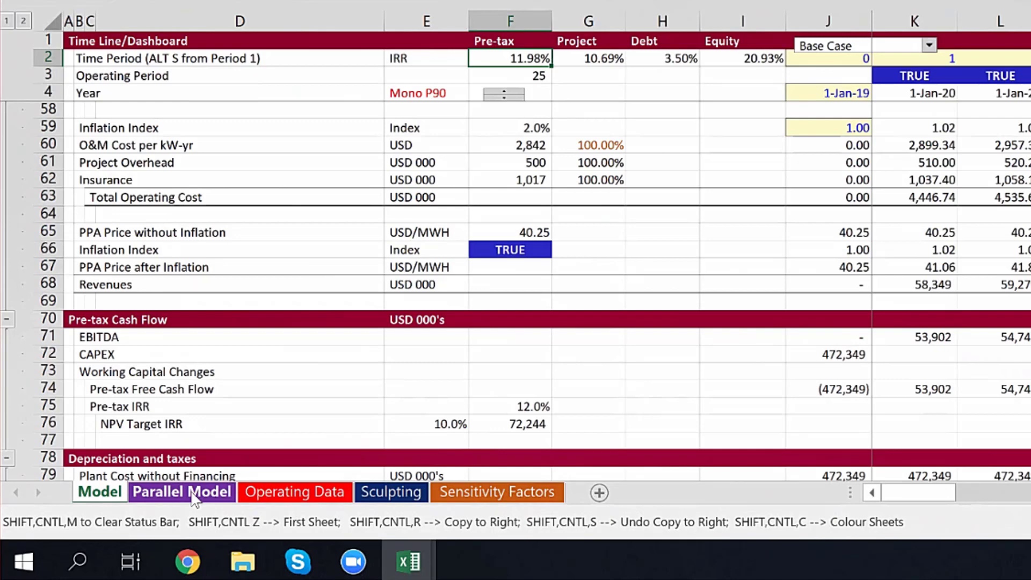
Return to the Parallel Model sheet and look over the Section 3 verification block below the IRR results
click(192, 493)
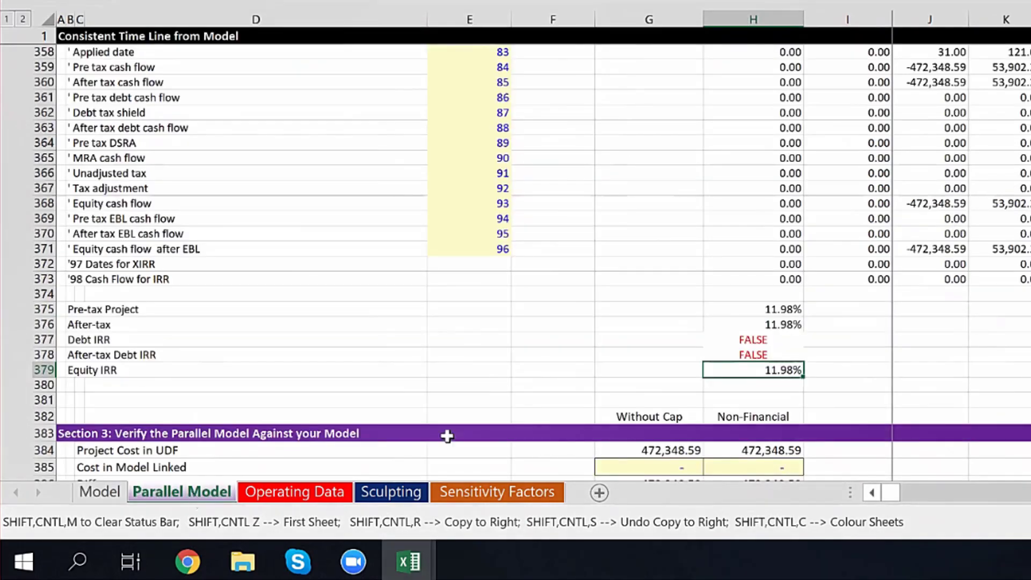
scroll(779, 338, down, 1)
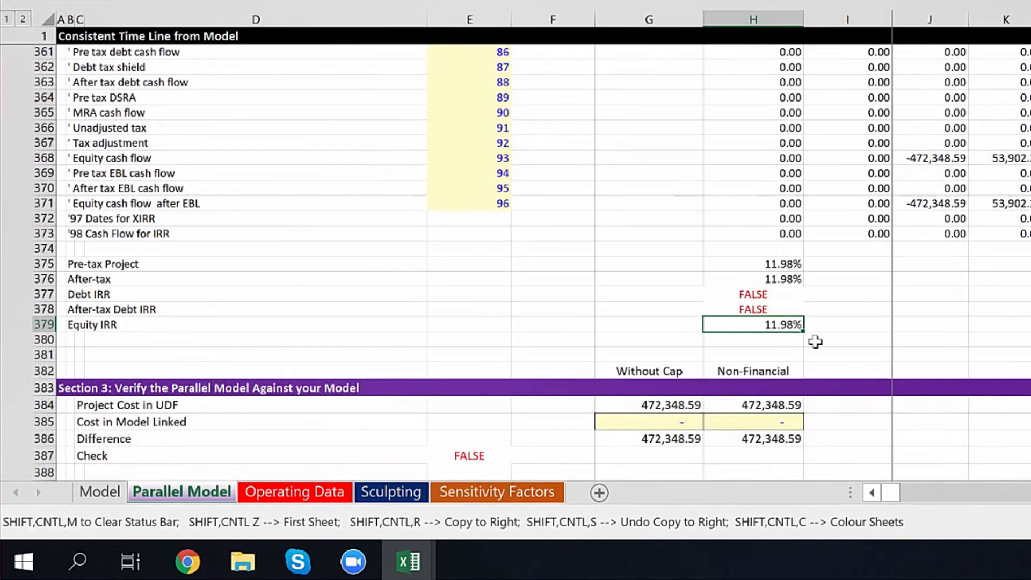
scroll(815, 342, down, 3)
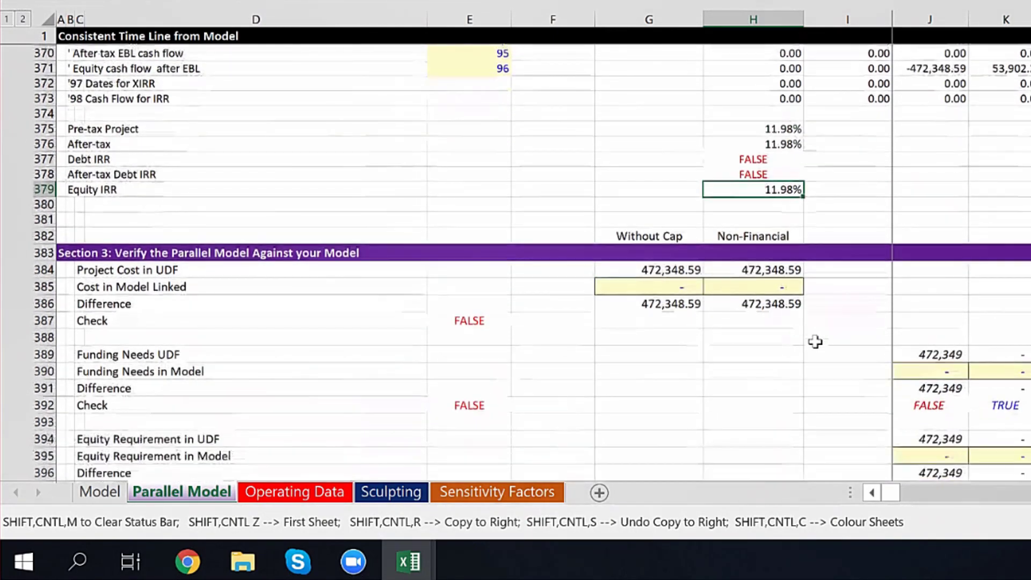
Link Tax Depreciation Expense in J13 to the Model sheet's Depreciation Expense line with =Model!J80 and copy it across the row
scroll(815, 342, up, 17)
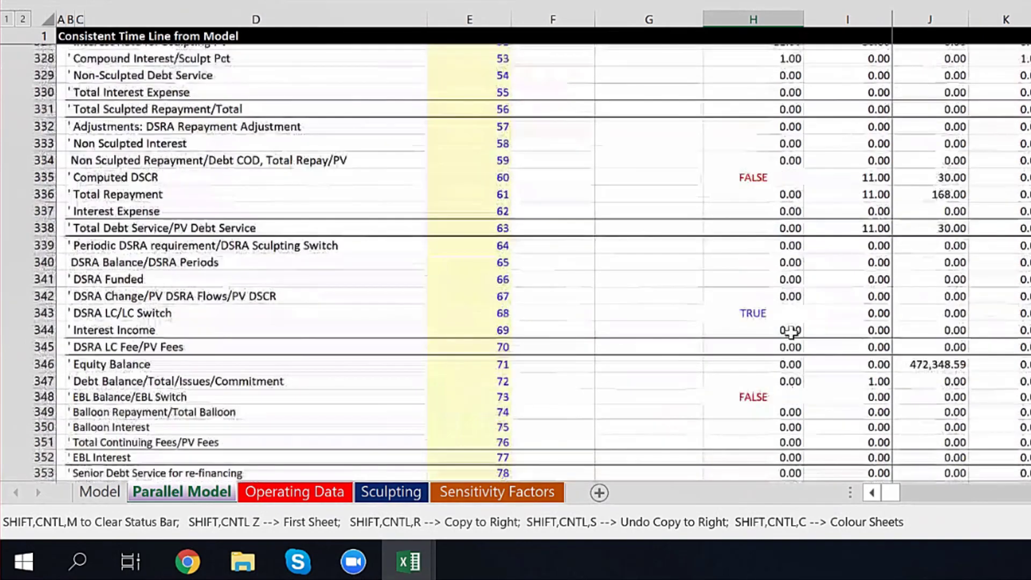
scroll(790, 330, up, 14)
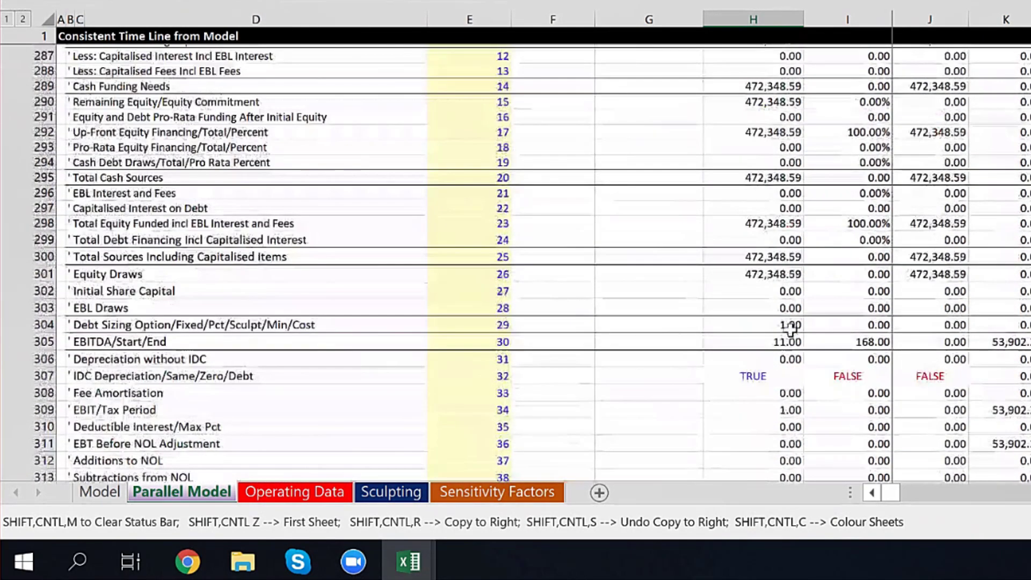
scroll(67, 131, up, 20)
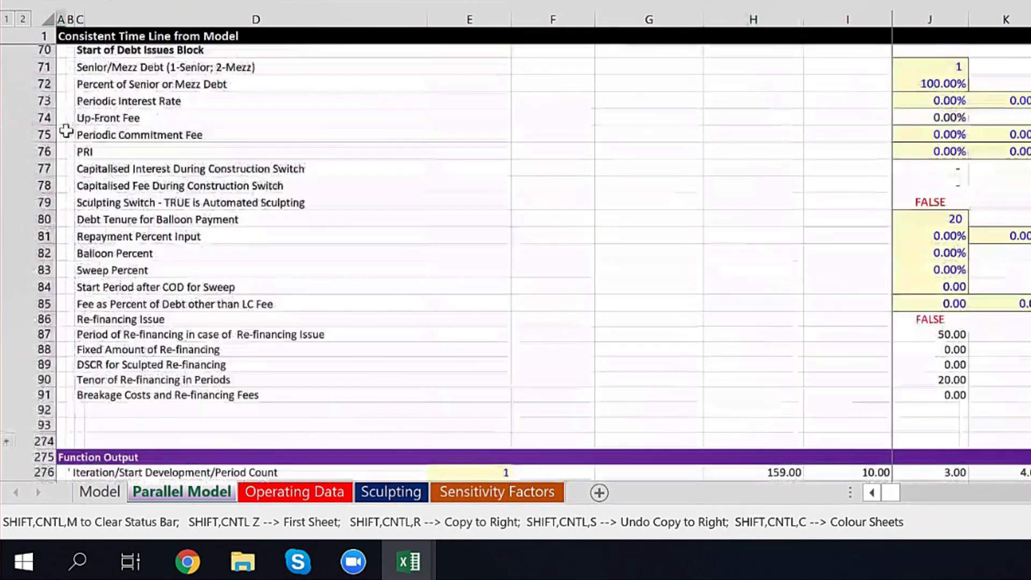
scroll(67, 131, up, 8)
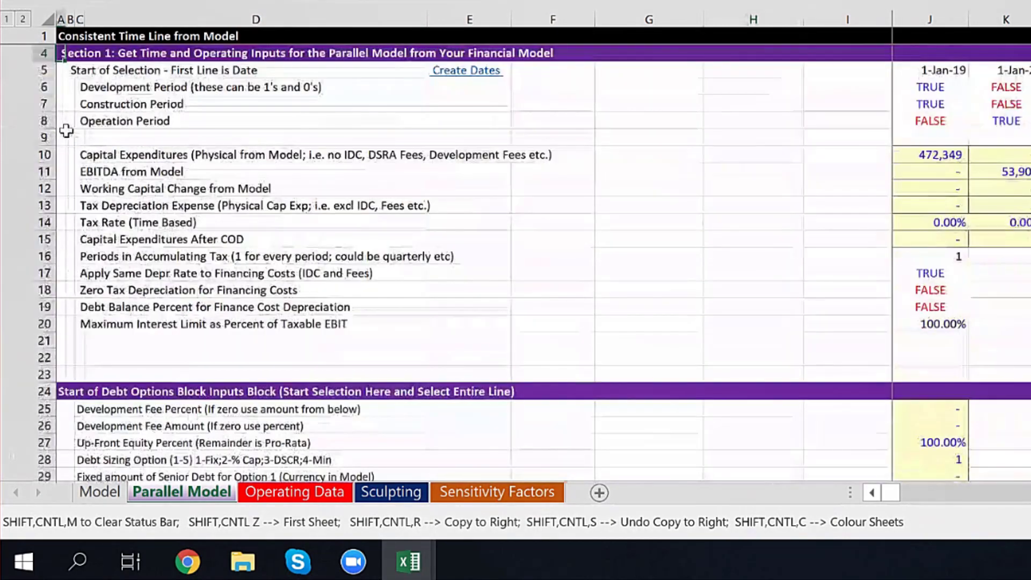
key(Down)
key(Down)
key(Down)
key(Down)
key(Down)
key(Down)
key(Down)
key(Down)
key(Down)
key(Down)
key(Down)
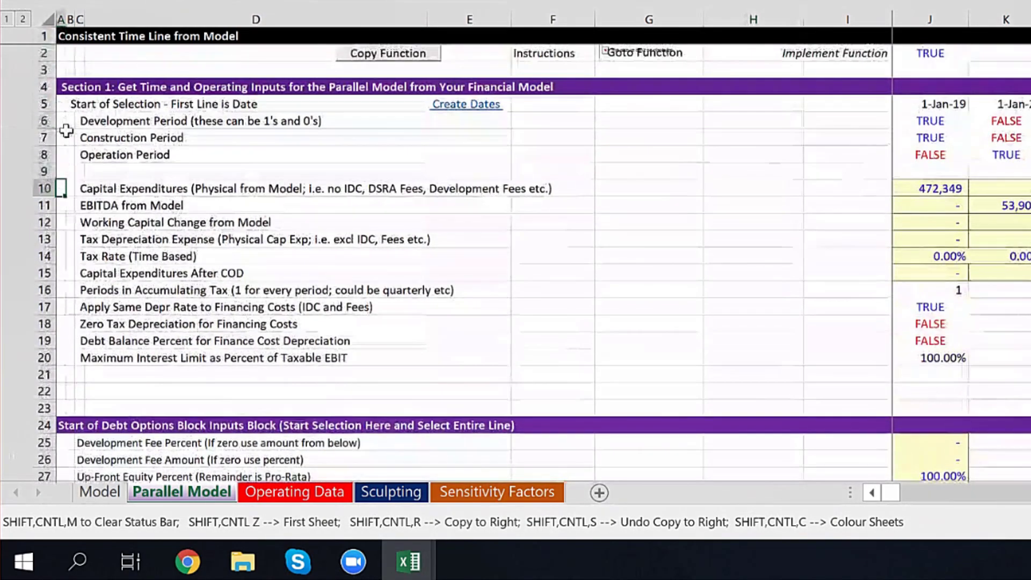
key(Right)
key(Right)
key(Down)
key(Right)
key(Right)
key(Right)
key(Right)
key(Right)
key(Right)
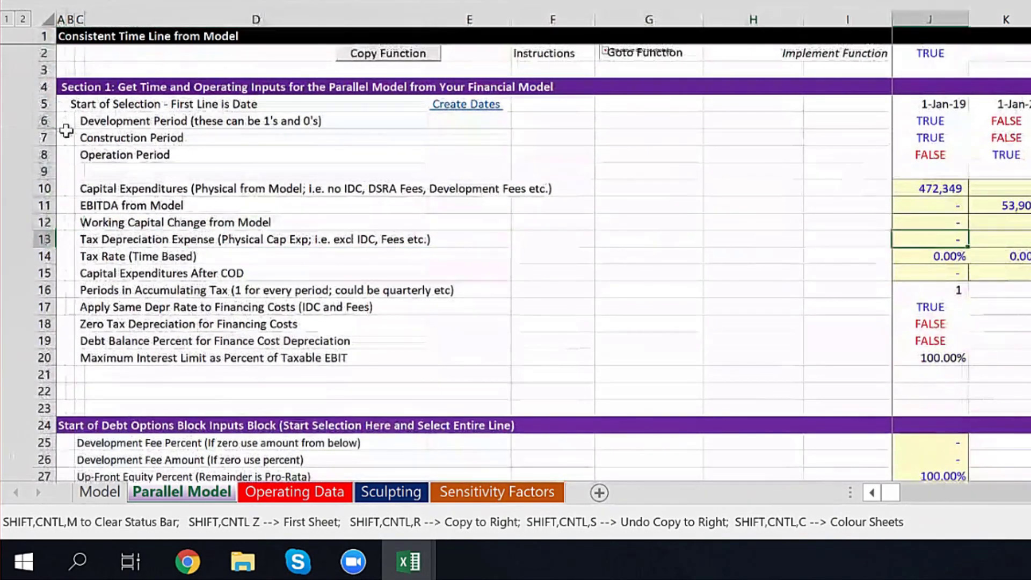
key(Left)
key(Left)
key(Left)
key(Left)
key(Left)
key(Left)
key(Right)
key(Right)
key(Right)
key(Right)
key(Right)
key(Right)
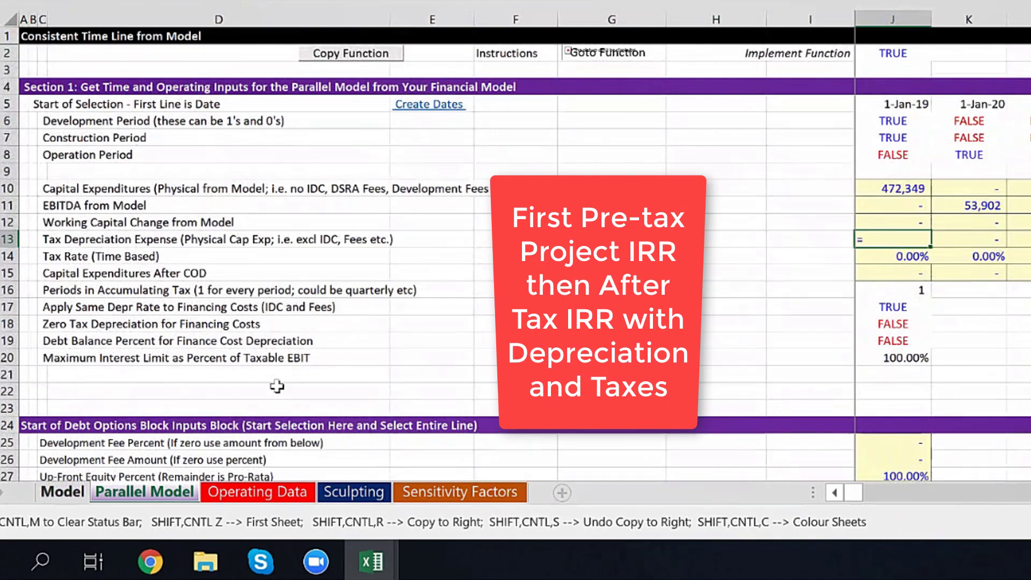
key(ctrl+Page_Up)
scroll(401, 308, down, 2)
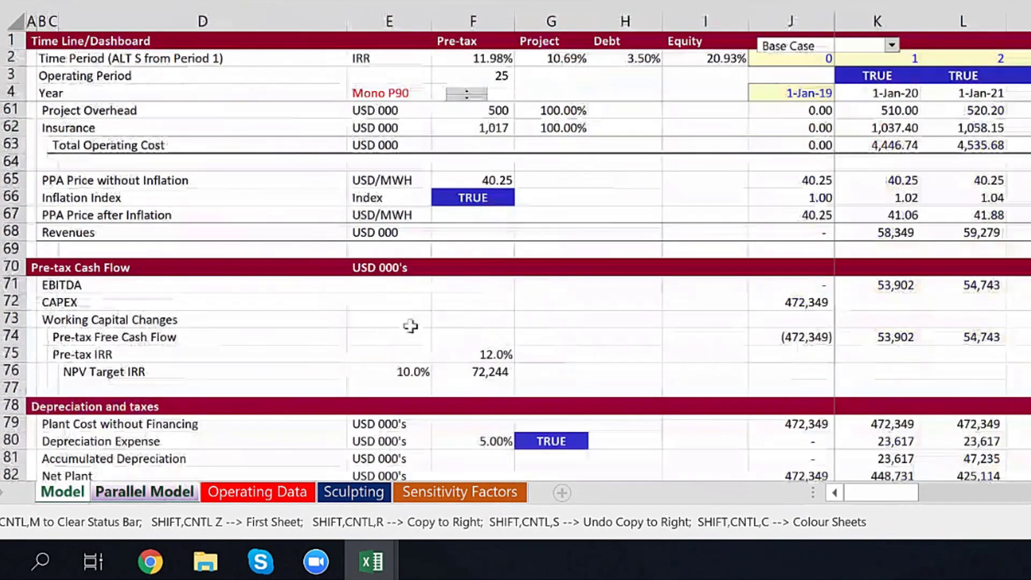
scroll(401, 310, down, 2)
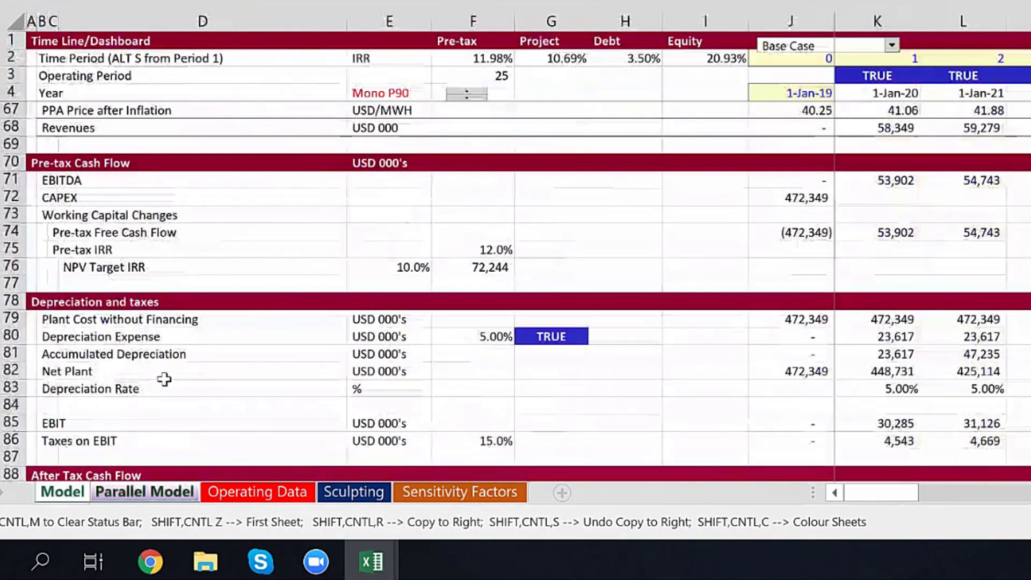
click(147, 338)
key(Right)
key(Right)
key(Right)
key(Right)
key(Right)
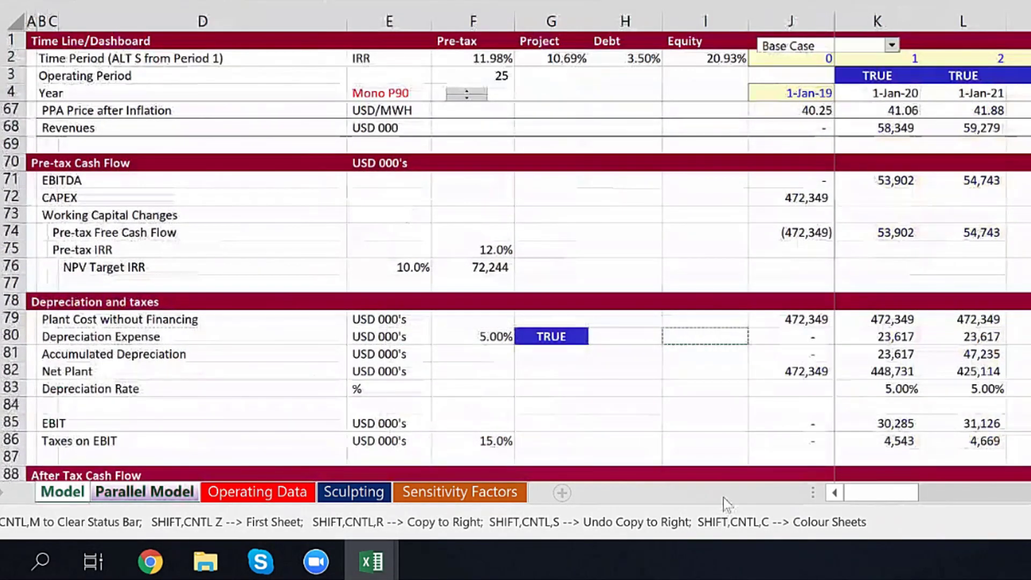
key(Right)
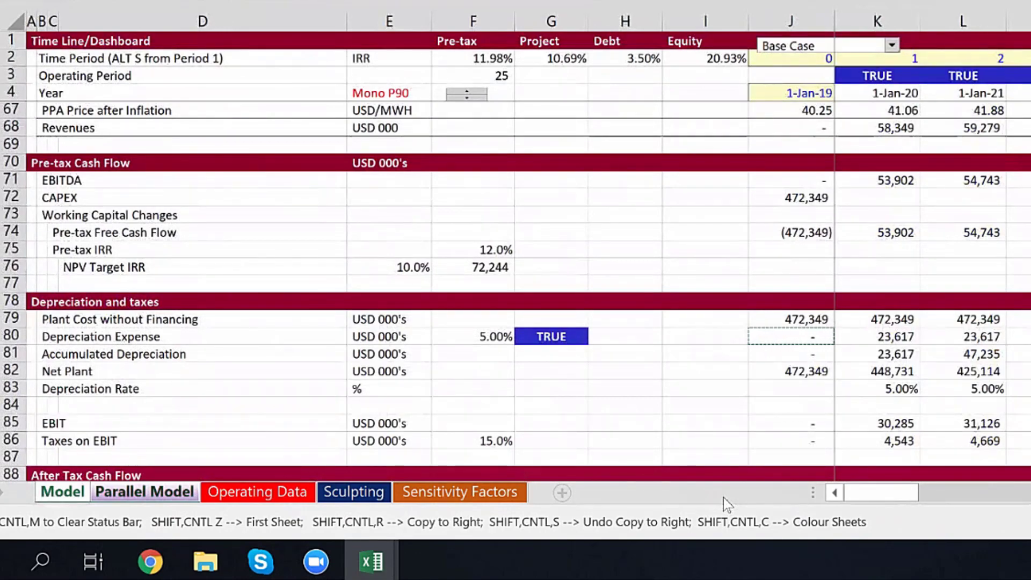
key(ctrl+shift+r)
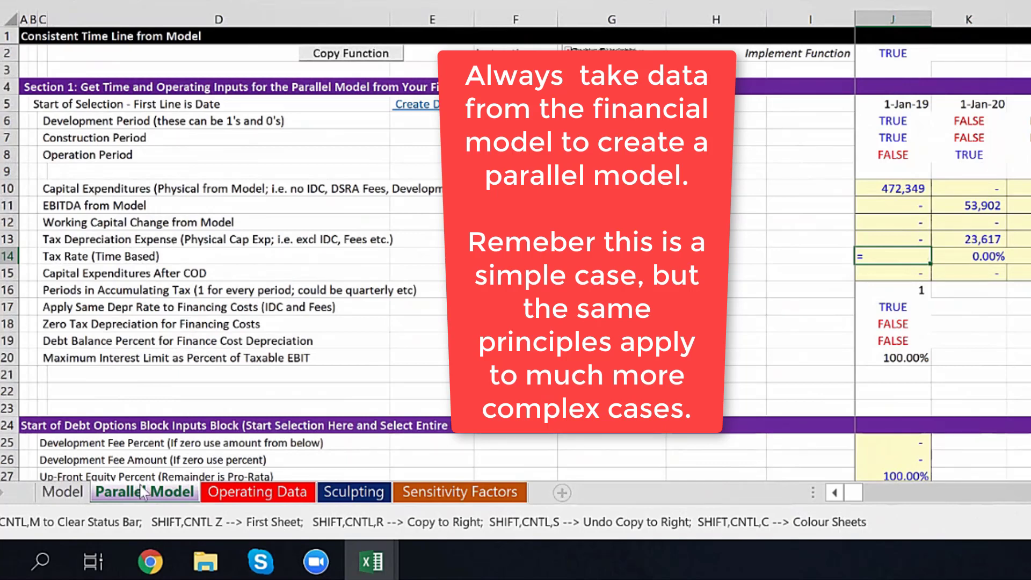
Link Tax Rate in J14 to the Model sheet's tax rate with the absolute reference =Model!$F$86 and copy it across the row
click(64, 491)
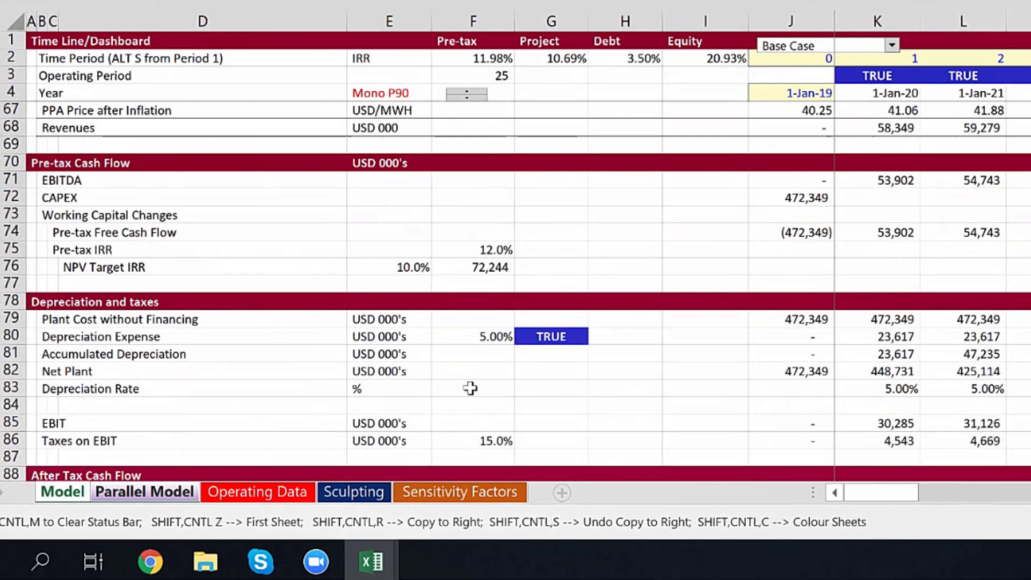
click(485, 448)
key(ctrl+c)
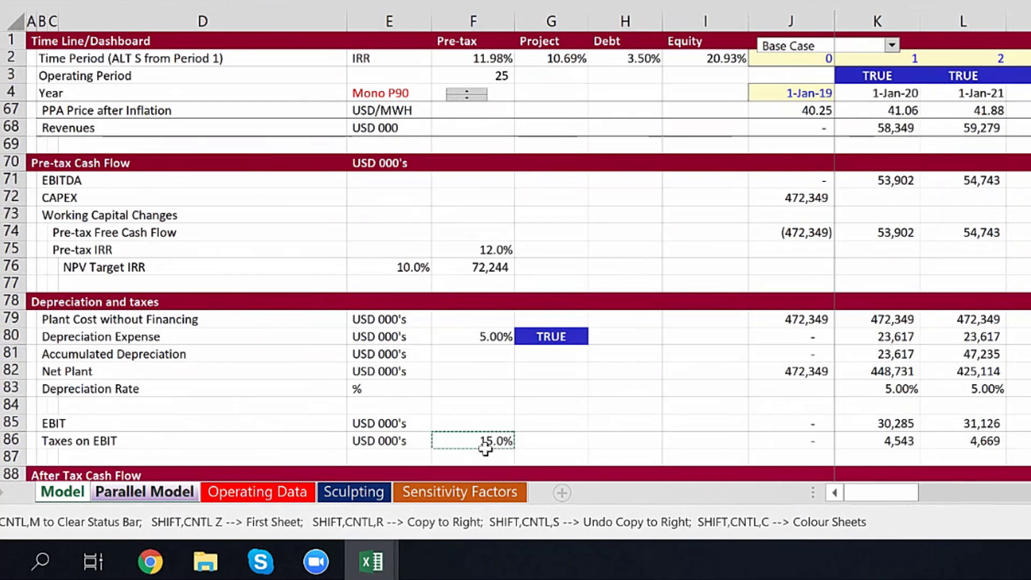
key(Return)
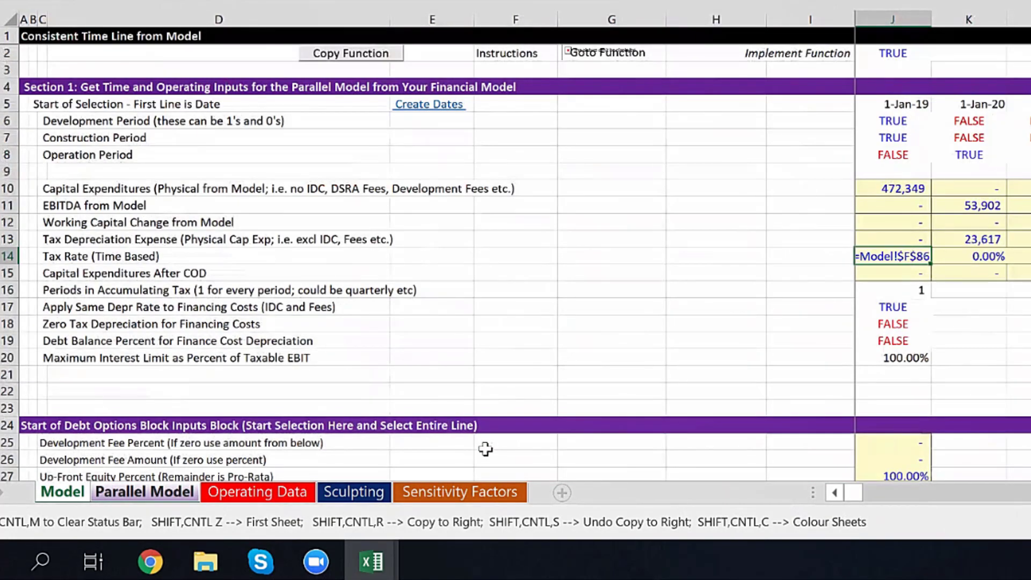
key(Return)
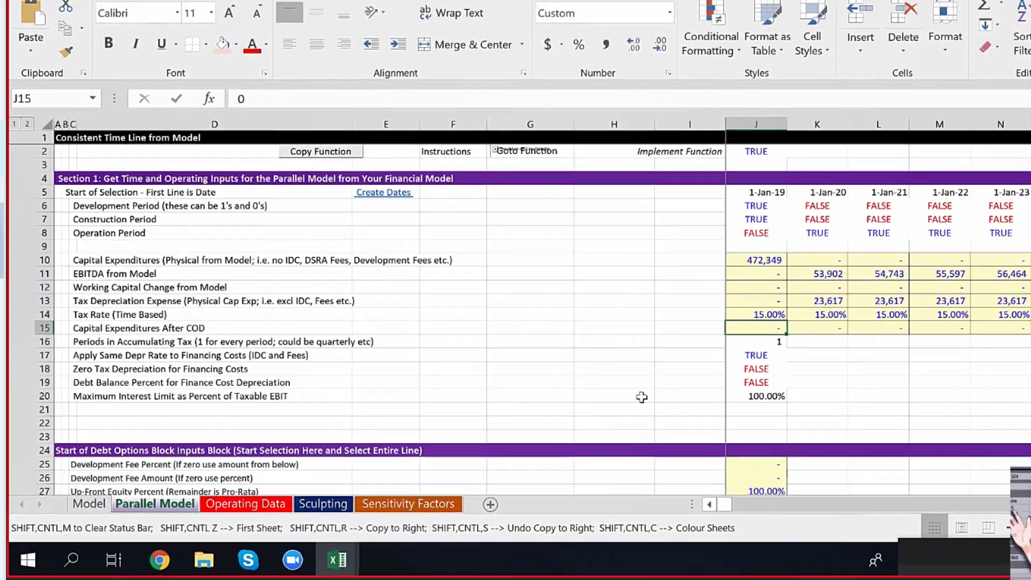
Check the after-tax and equity IRRs in H375:H379 of the Parallel Model sheet against the project IRR on the Model sheet's dashboard
scroll(634, 397, down, 1)
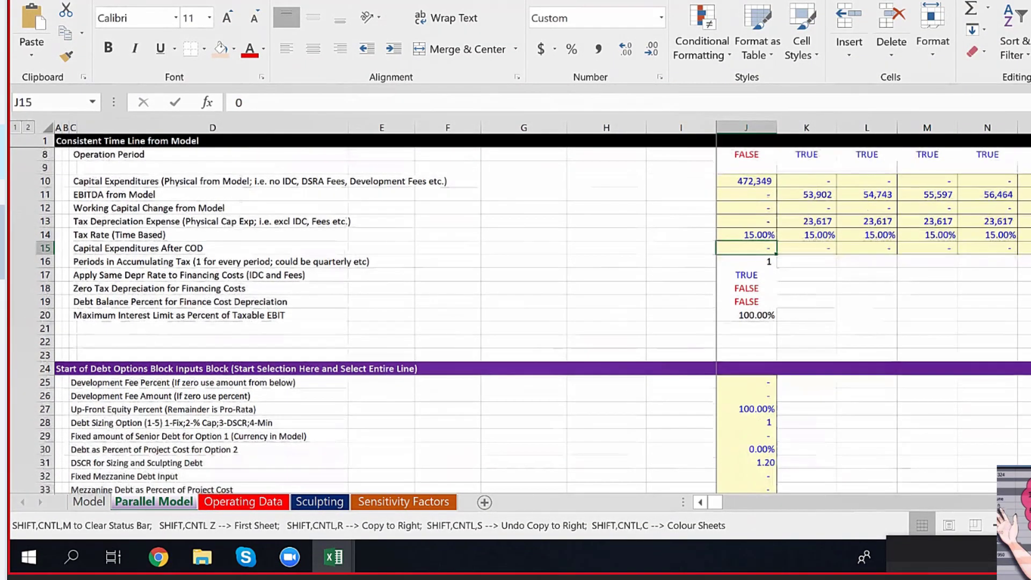
click(60, 369)
key(ctrl+Down)
key(ctrl+Down)
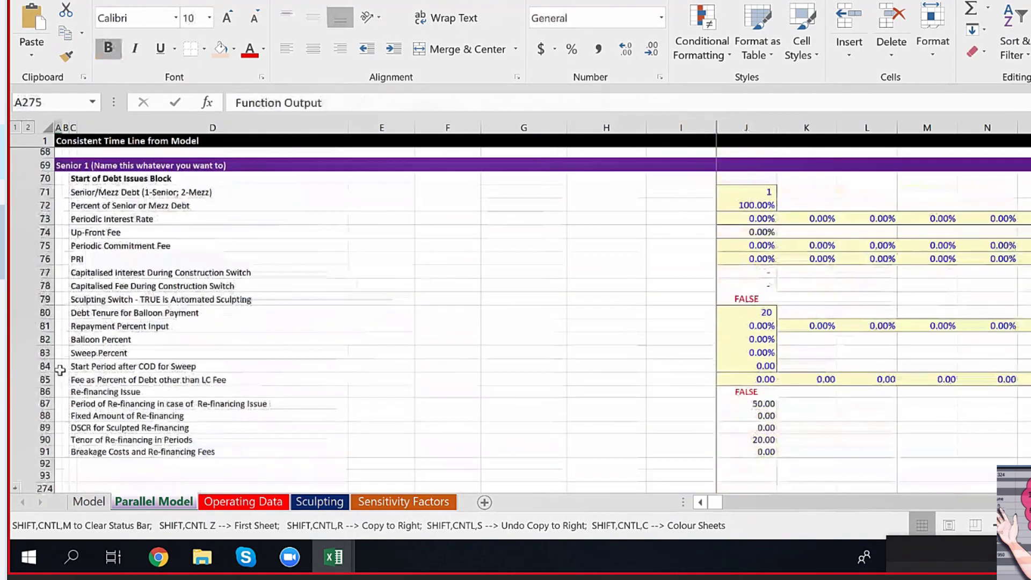
key(ctrl+Down)
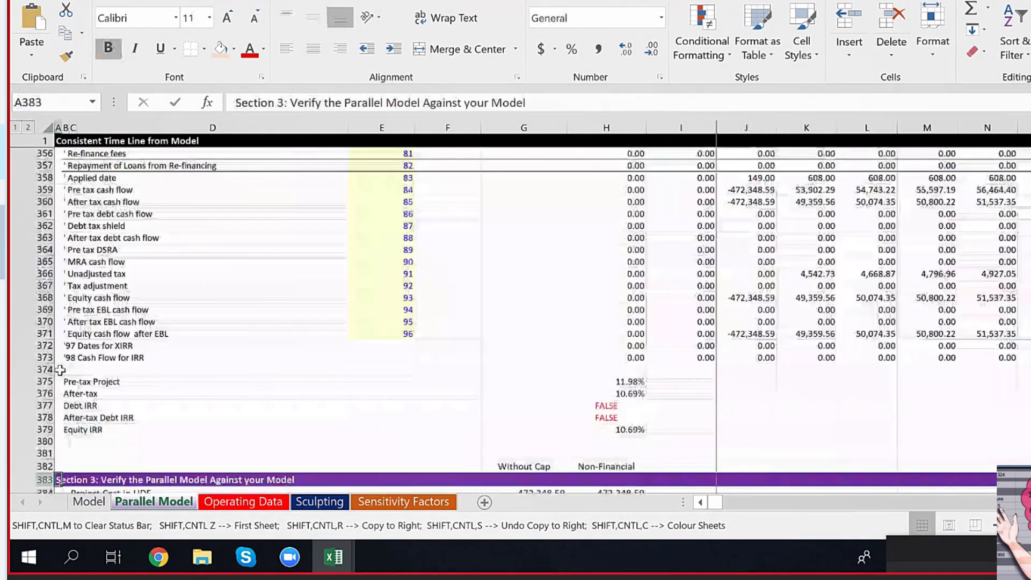
click(60, 370)
key(Down)
key(Down)
key(Down)
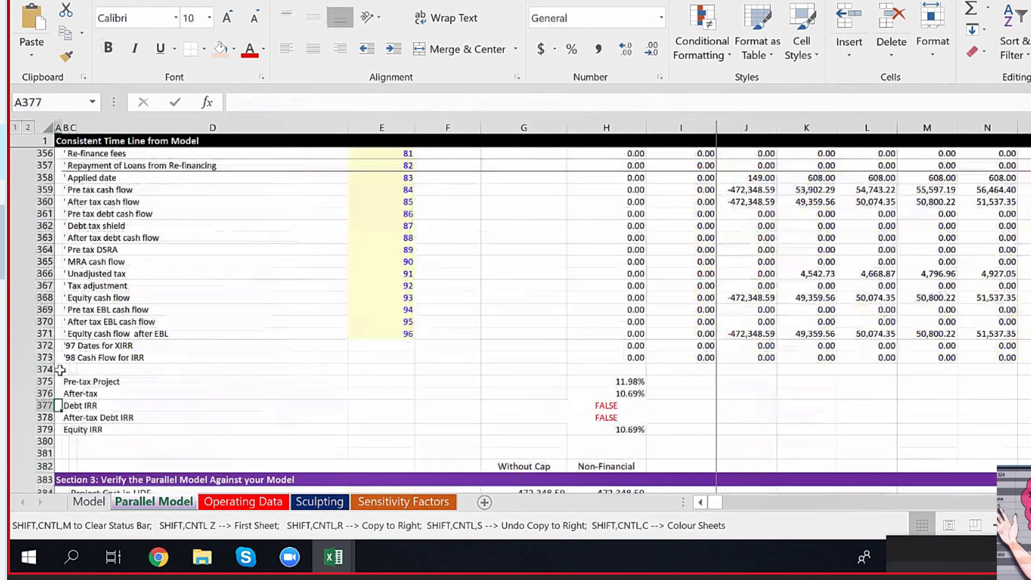
key(Down)
key(Down)
key(shift+space)
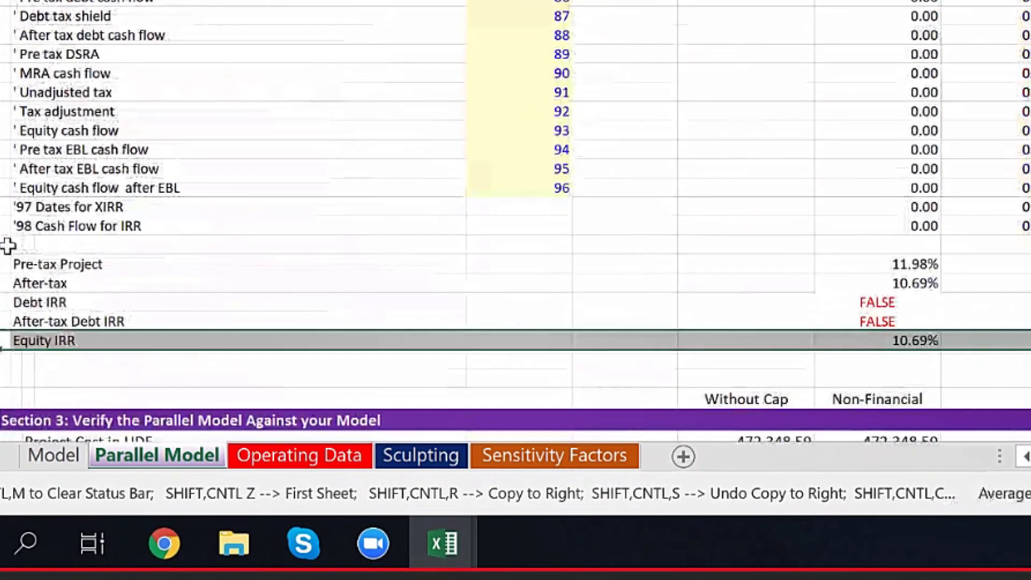
key(Down)
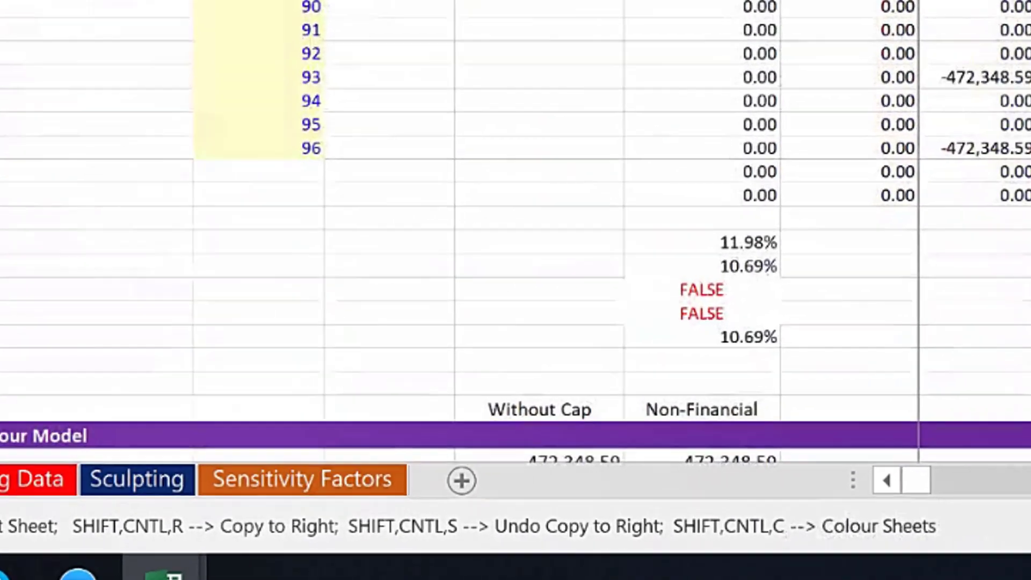
key(ctrl+Right)
key(Down)
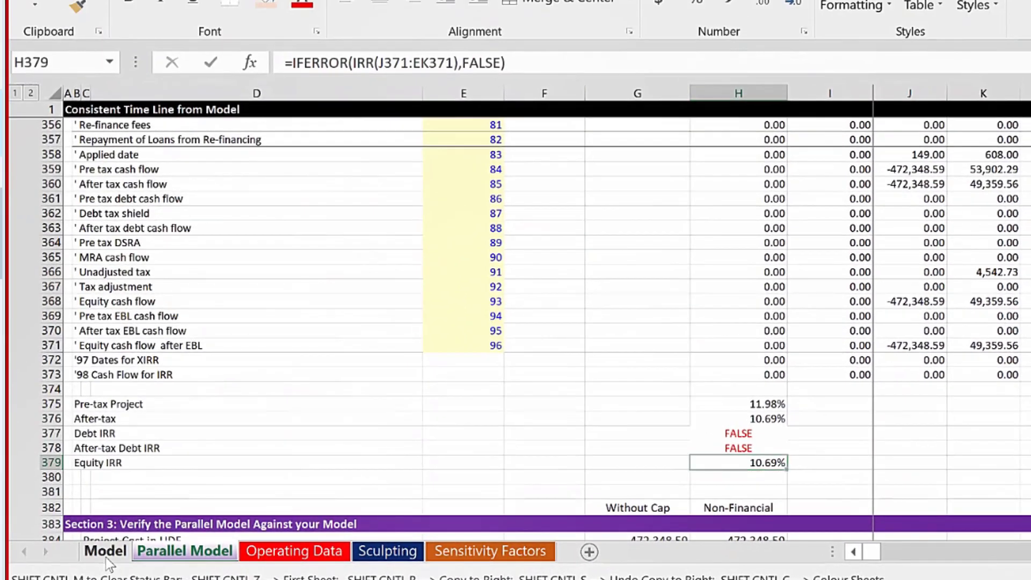
click(106, 559)
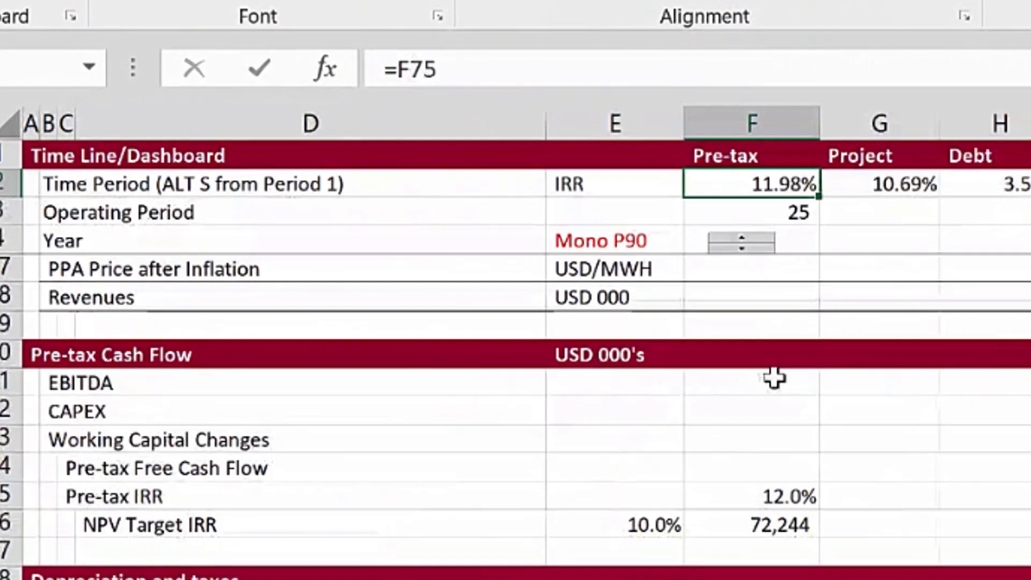
Compare the project IRR in G2 of the Model sheet's dashboard with the IRR results on the Parallel Model sheet
key(Right)
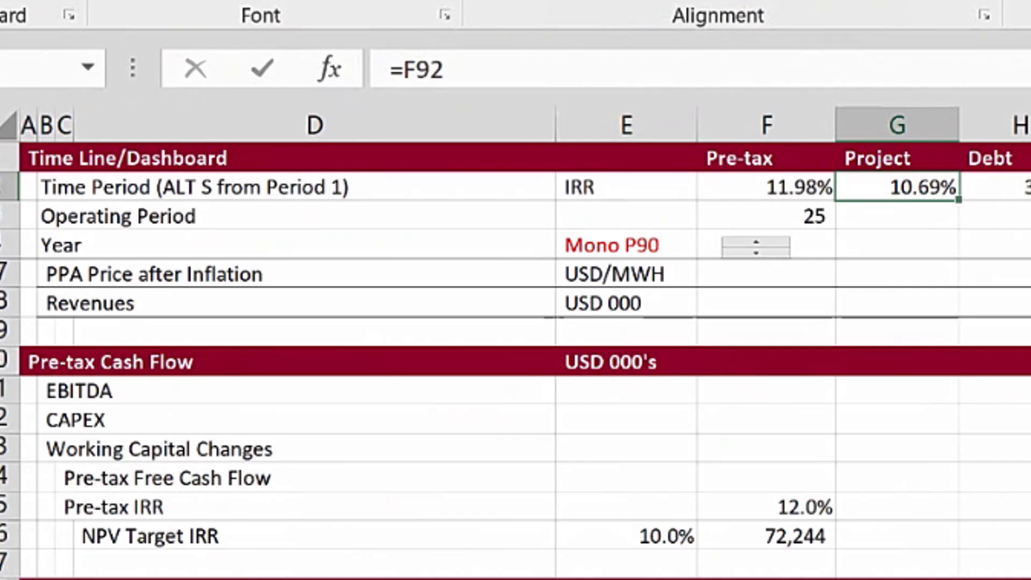
click(178, 566)
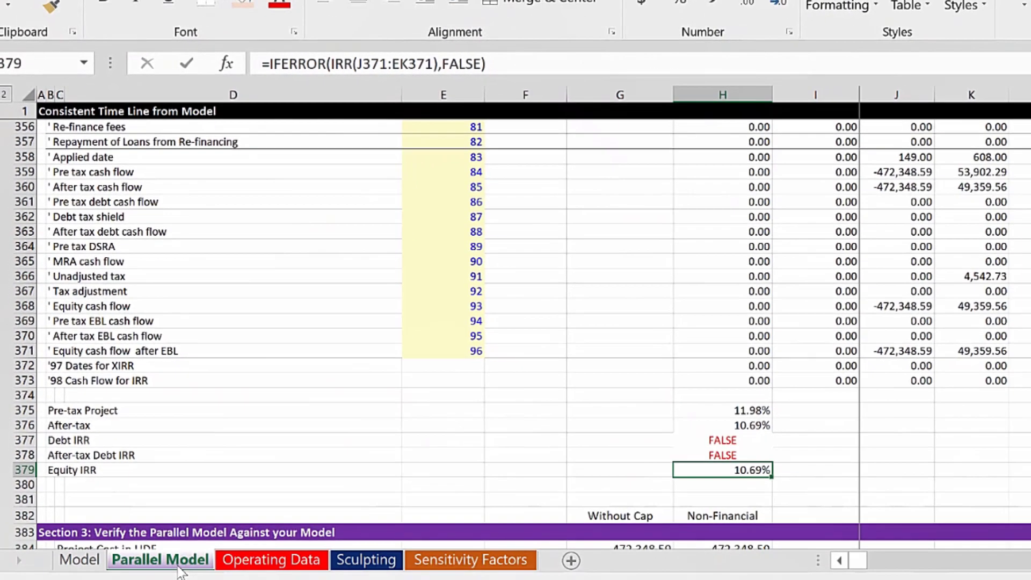
click(300, 460)
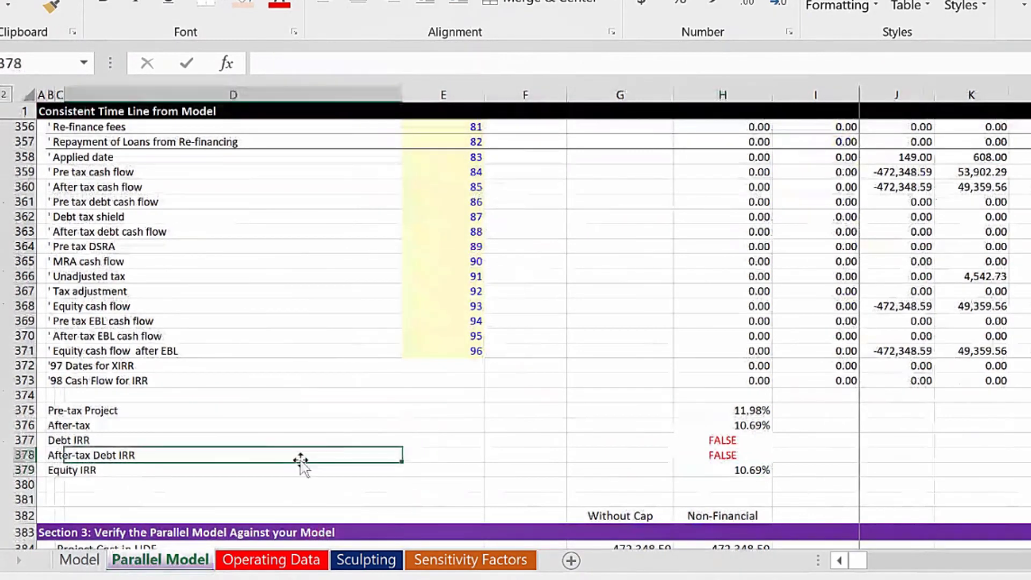
Go back through the Parallel Model sheet's sections to the top and look over the Section 1 inputs and the start of the debt options block
click(42, 471)
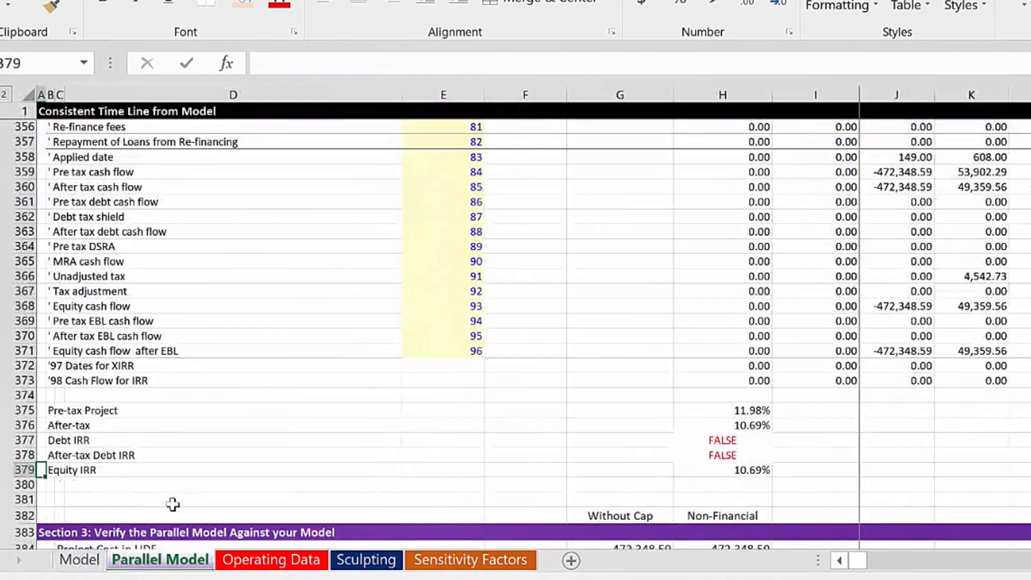
key(ctrl+Up)
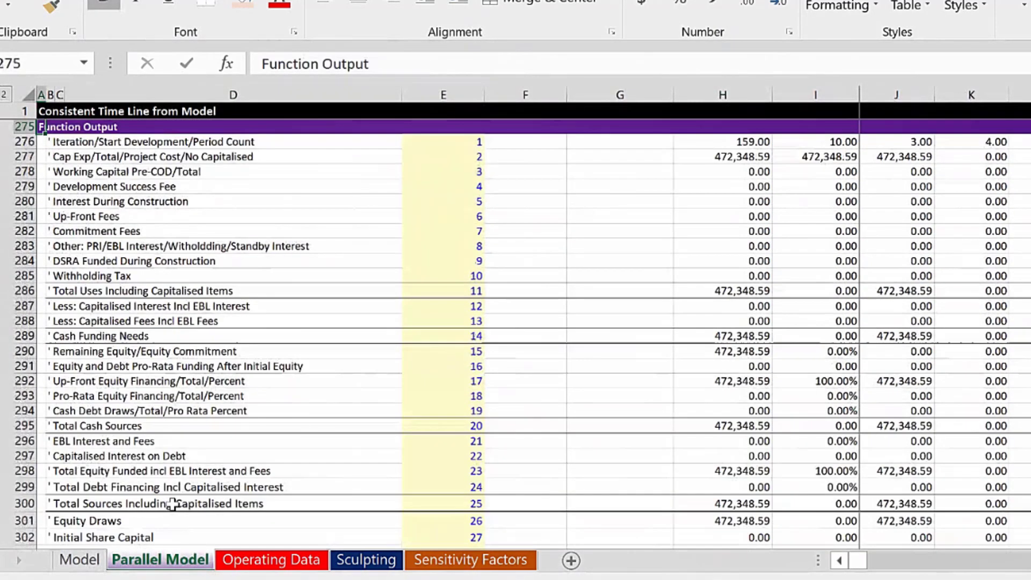
key(ctrl+Up)
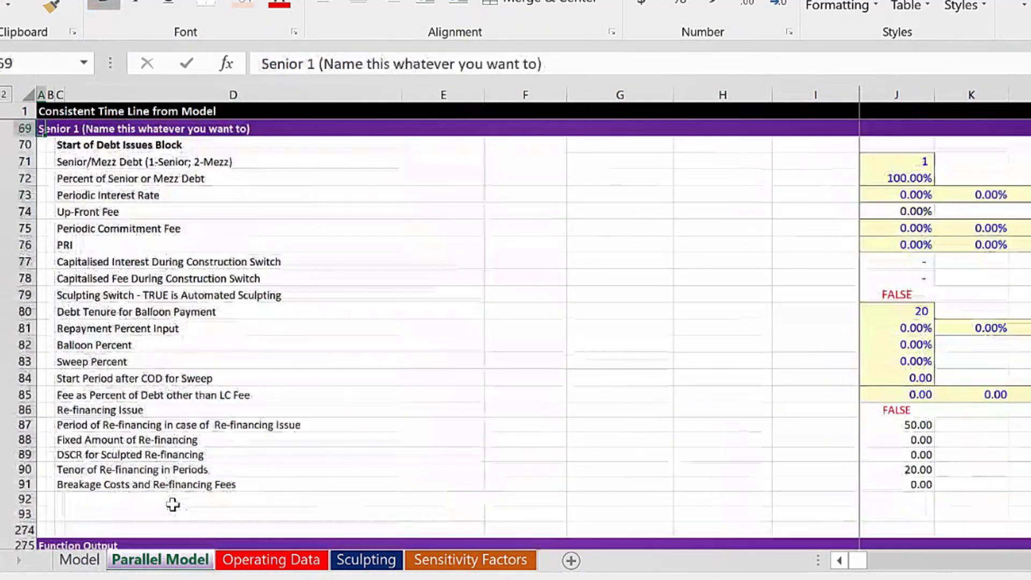
key(ctrl+Up)
key(ctrl+Up)
key(ctrl+Up)
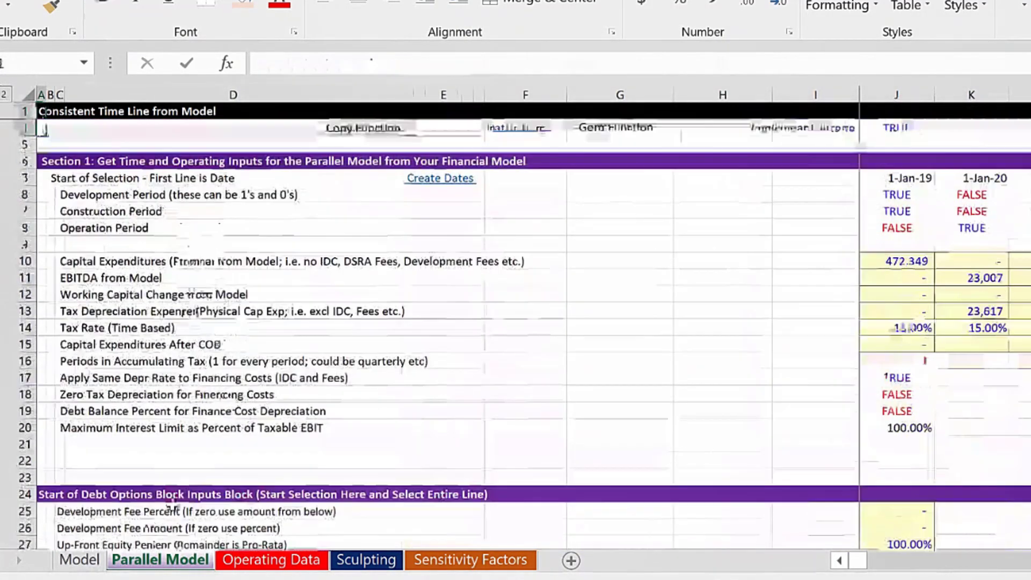
key(Down)
key(Down)
key(Down)
key(Down)
key(Down)
key(Down)
key(Down)
key(Down)
key(Down)
key(Down)
key(Down)
key(Down)
key(Down)
key(Down)
key(Down)
key(Down)
key(Down)
key(Down)
key(Down)
key(Down)
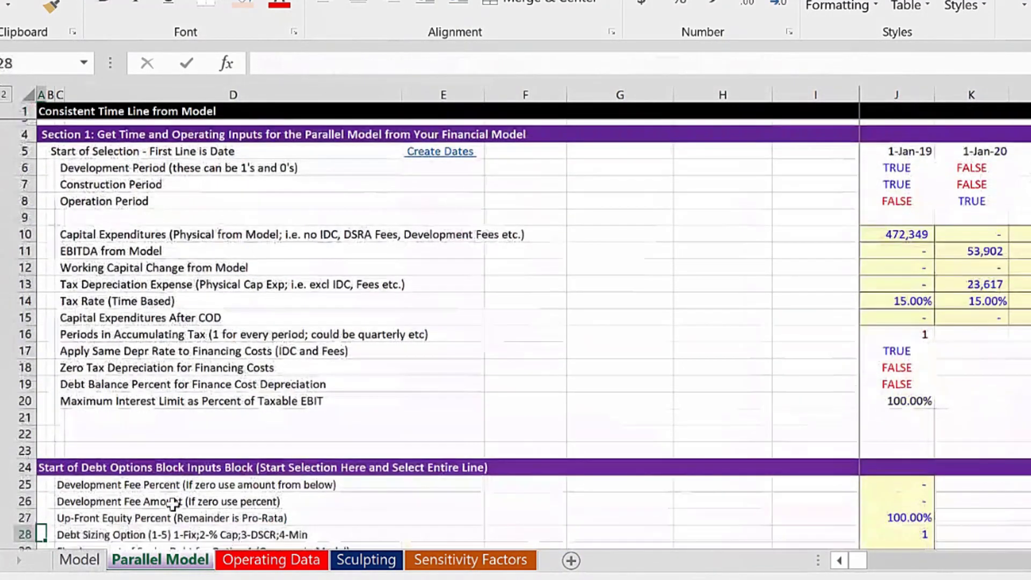
key(Down)
key(Down)
key(Down)
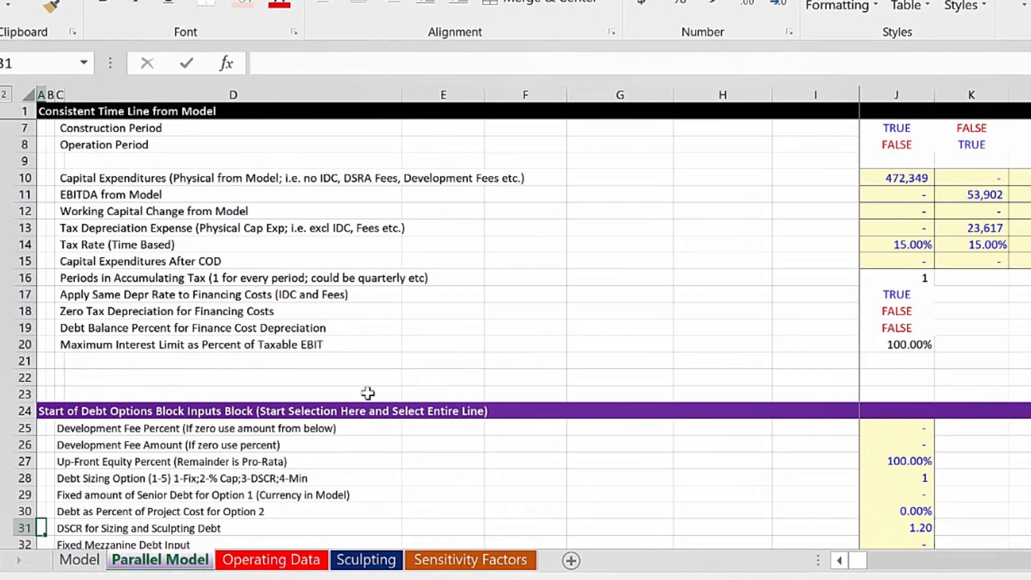
Set the Debt Sizing Option in J28 of the debt options block to 2, sizing debt as a percent of project cost
scroll(367, 393, down, 1)
scroll(367, 393, down, 1)
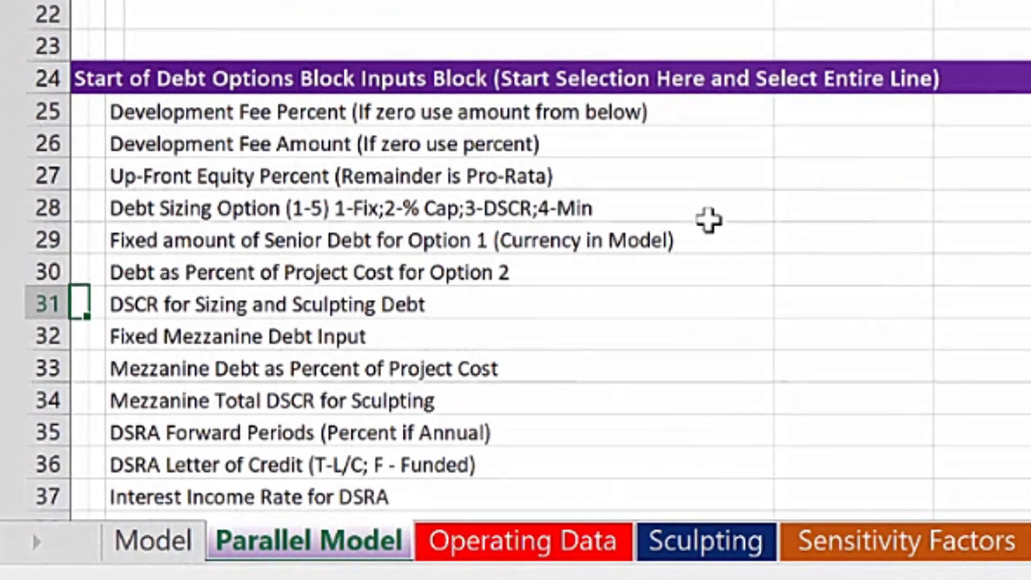
scroll(368, 393, down, 1)
scroll(722, 215, down, 1)
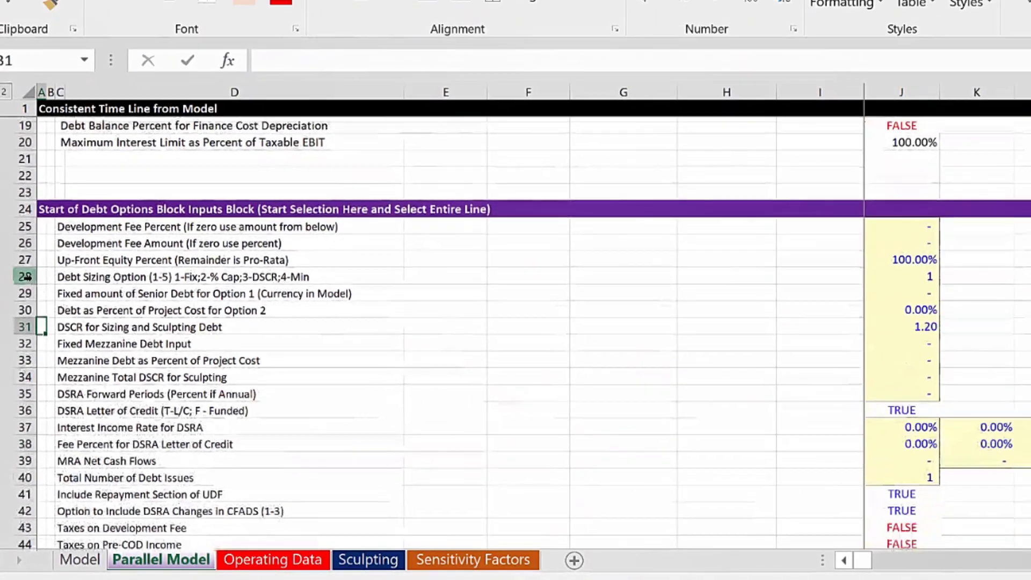
click(906, 276)
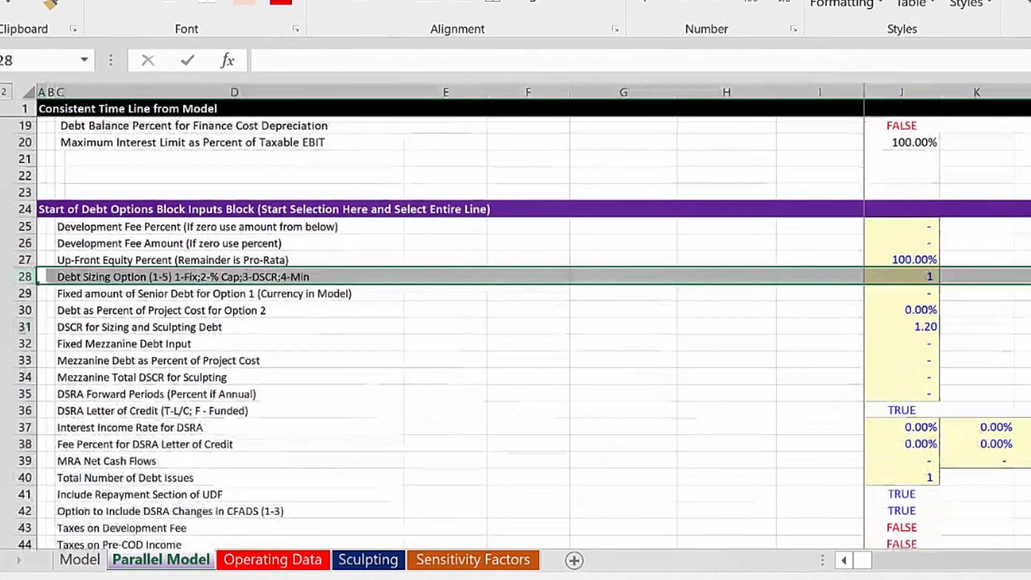
click(906, 277)
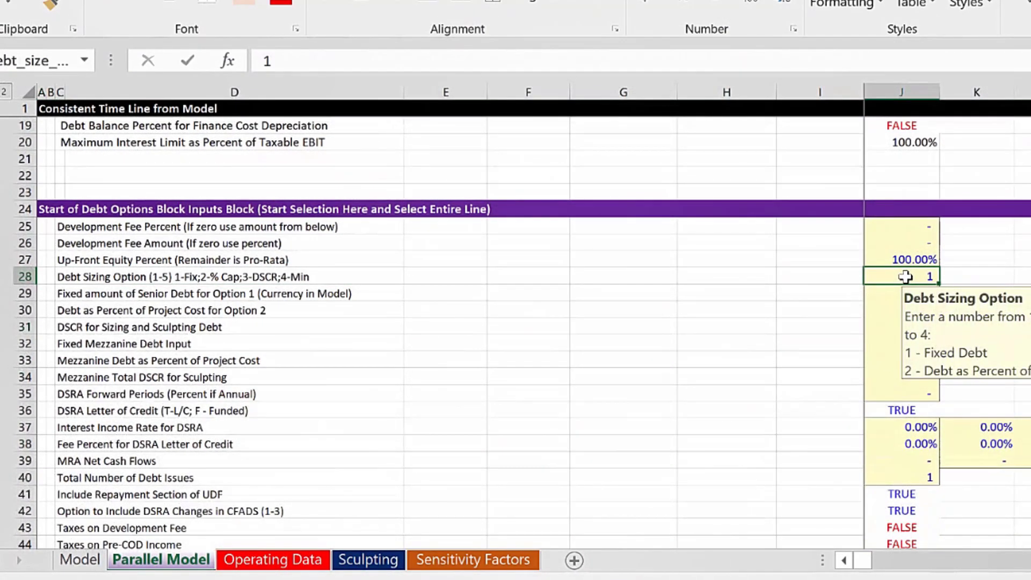
text(2)
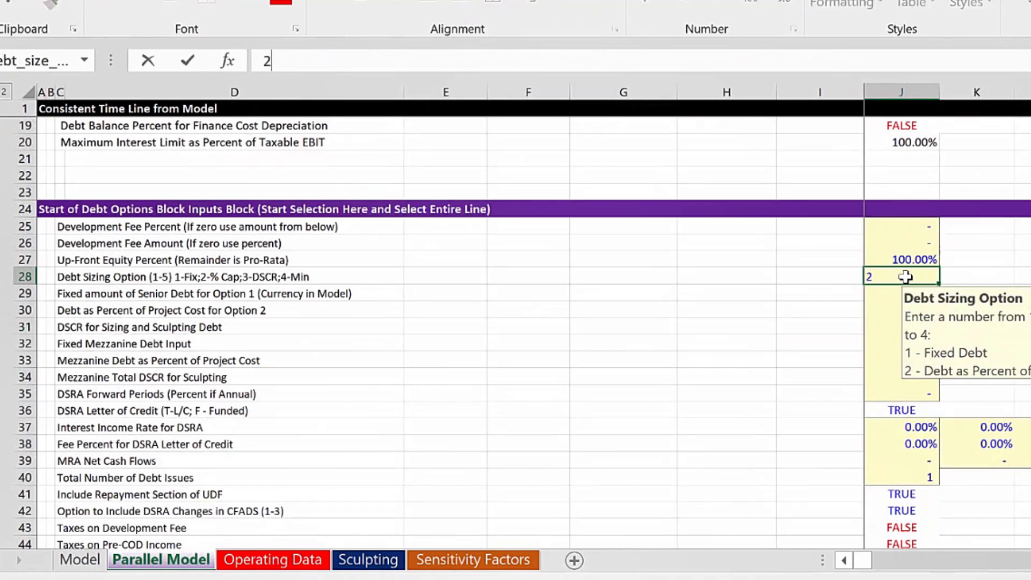
key(ctrl+Return)
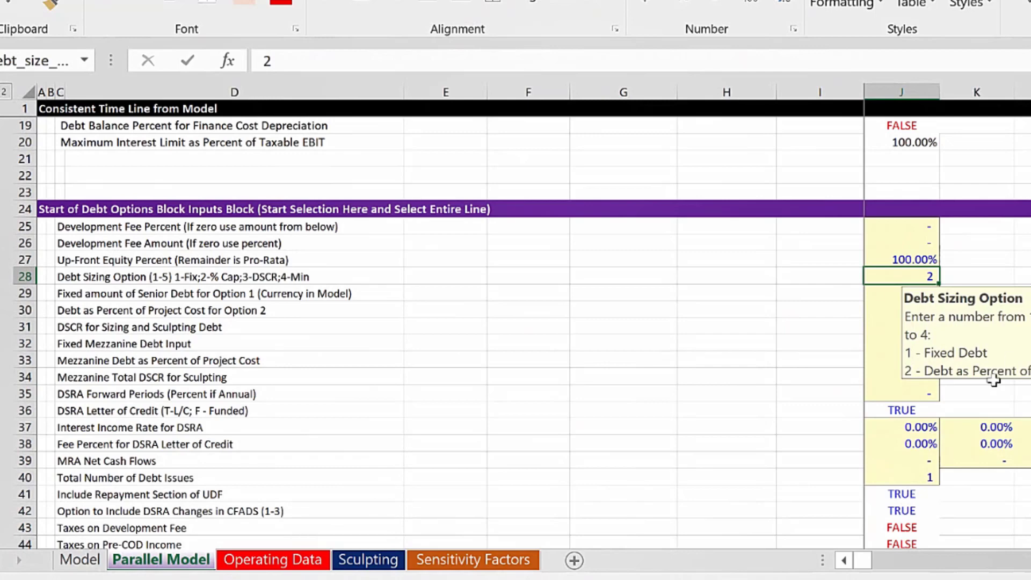
click(712, 355)
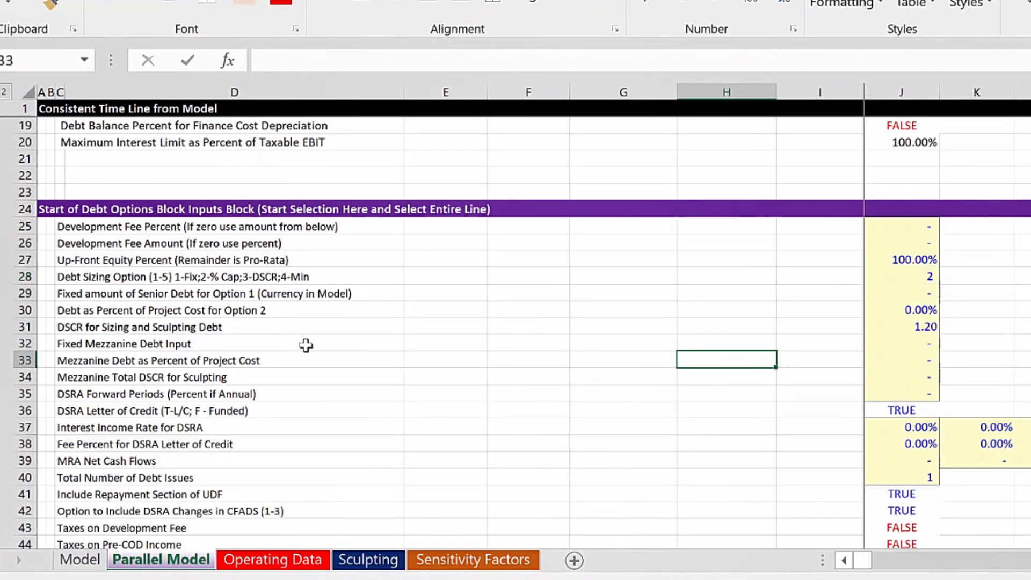
Link Debt as Percent of Project Cost in J30 to the Model sheet's debt percentage with =Model!F34
click(897, 290)
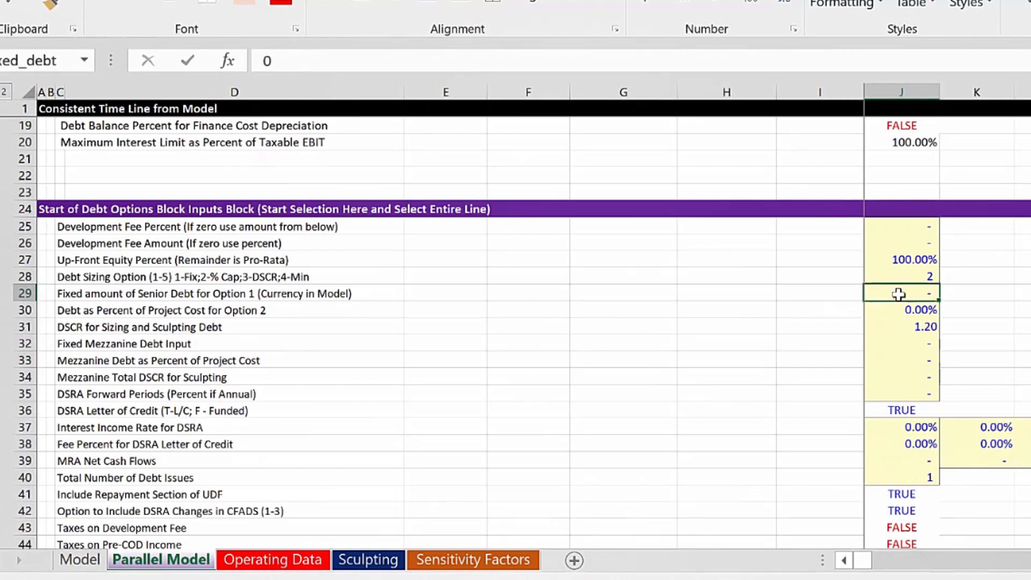
key(Down)
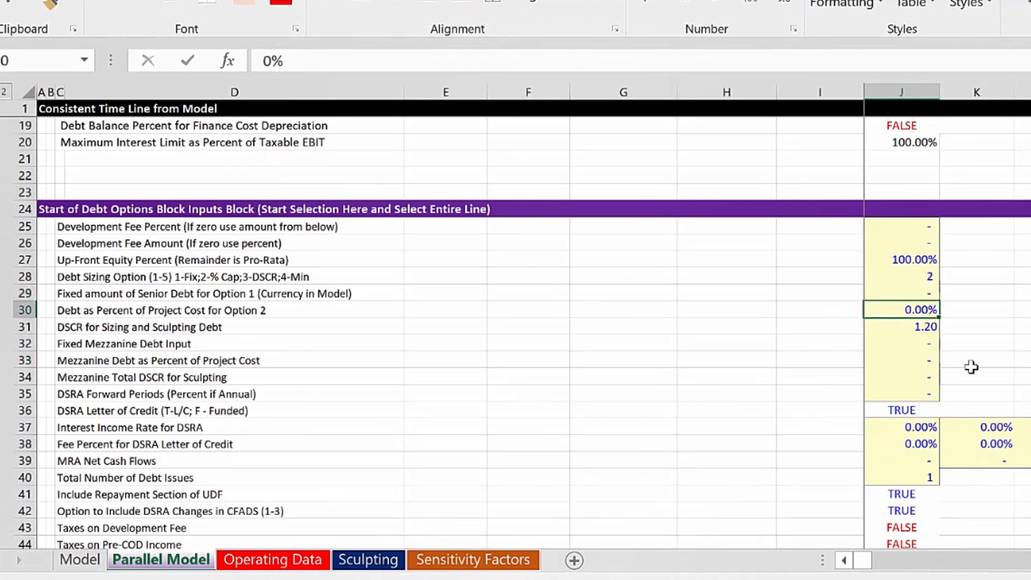
text(=)
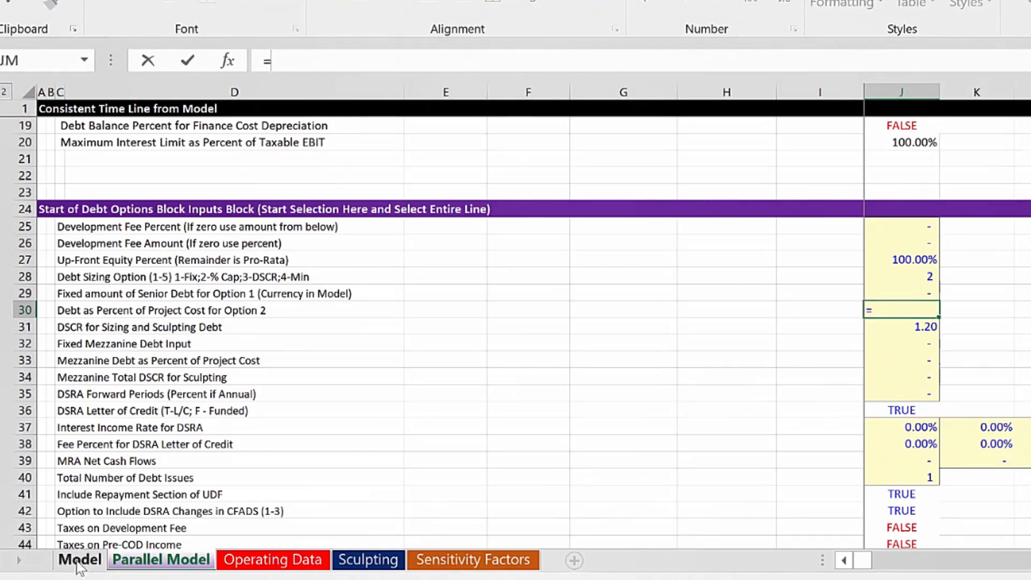
click(79, 562)
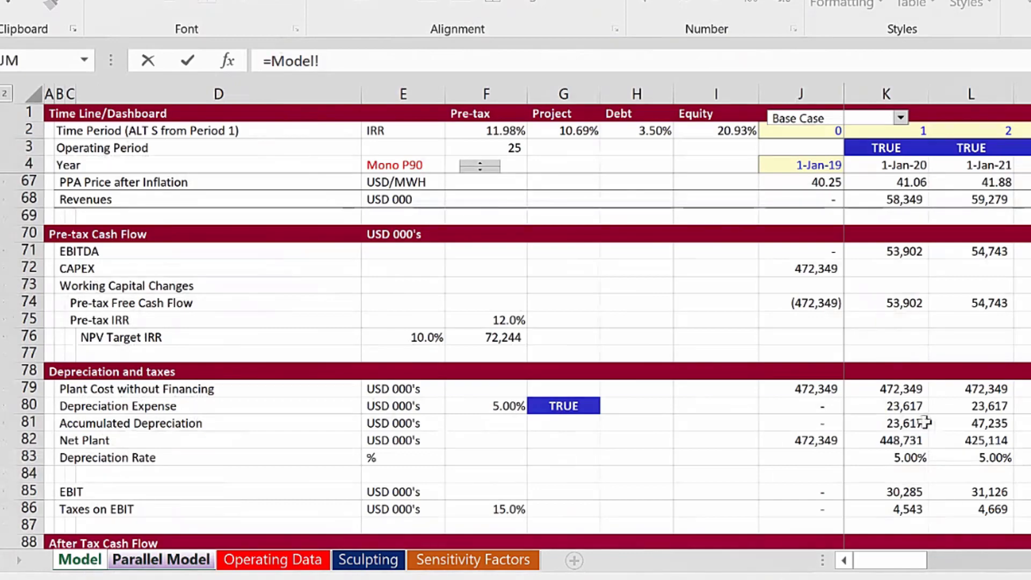
scroll(602, 424, up, 4)
scroll(732, 347, up, 9)
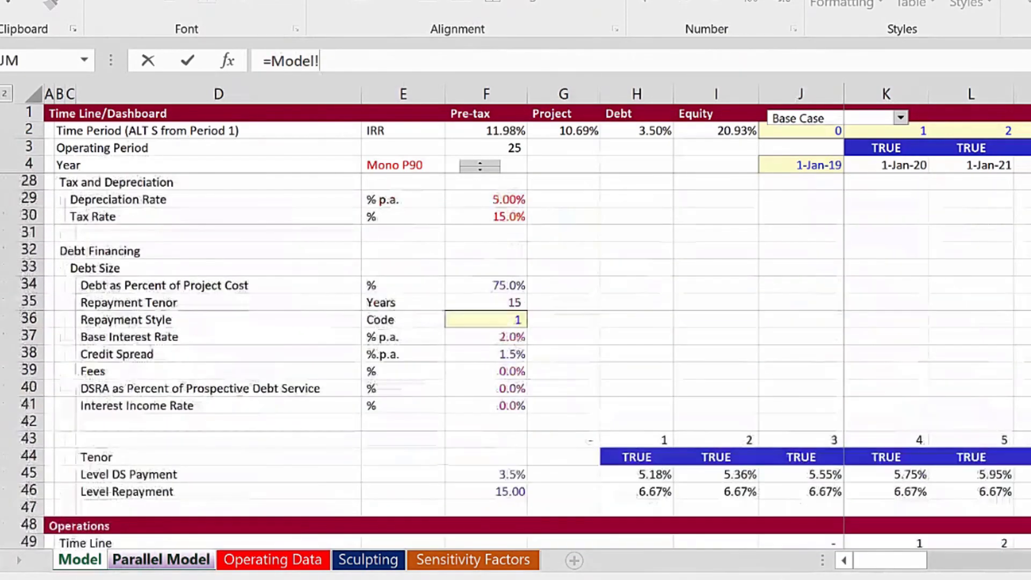
click(486, 285)
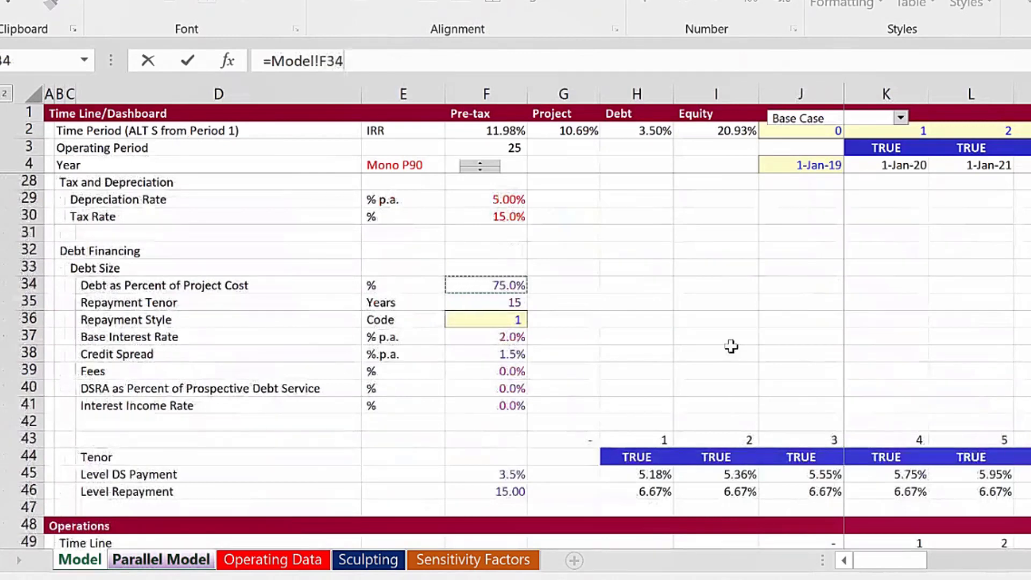
key(Return)
key(Return)
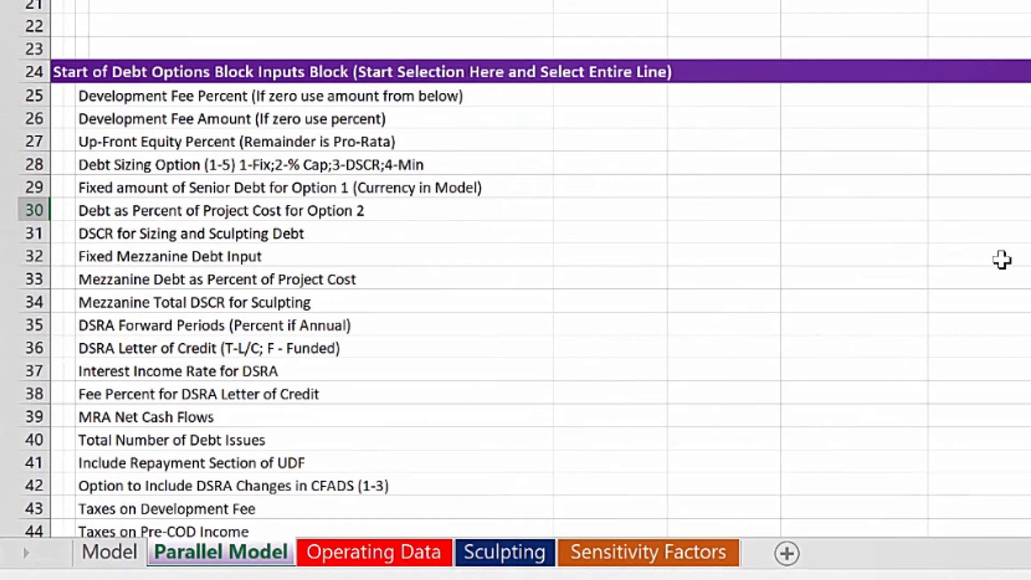
Look over the remaining debt option inputs and the Senior 1 debt issue block on the Parallel Model sheet
scroll(1002, 260, down, 10)
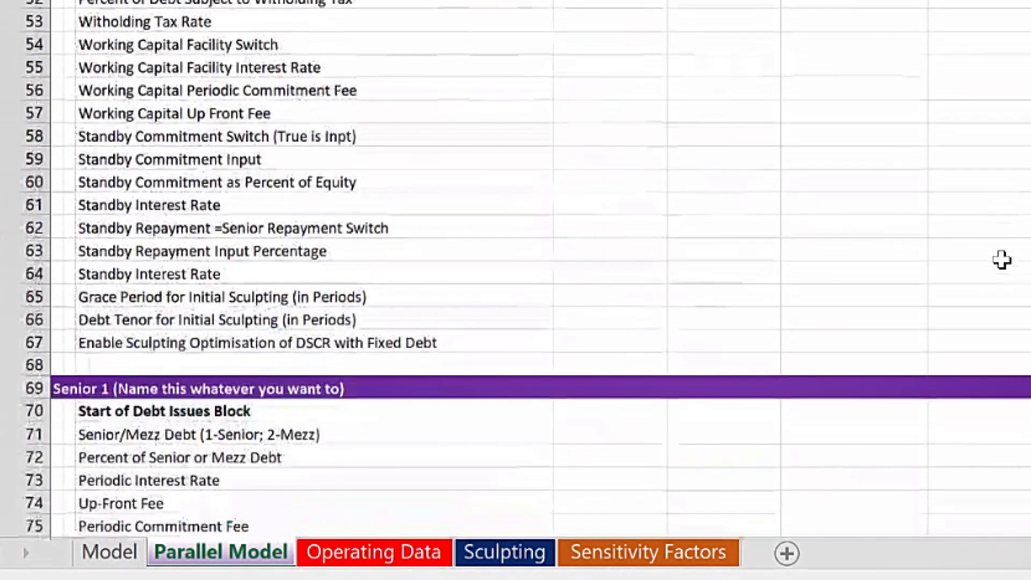
scroll(1001, 260, down, 5)
scroll(1002, 260, up, 2)
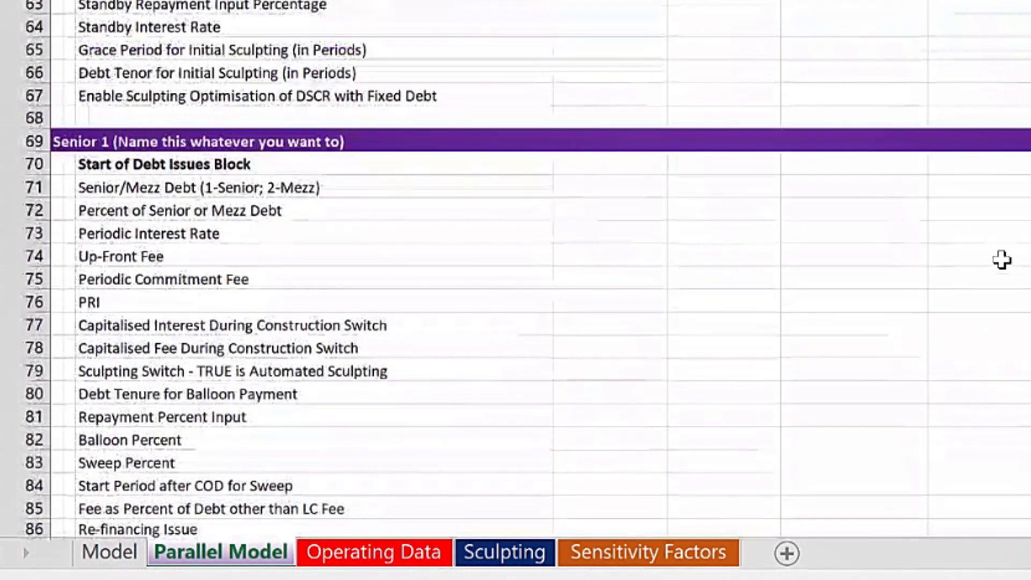
click(56, 141)
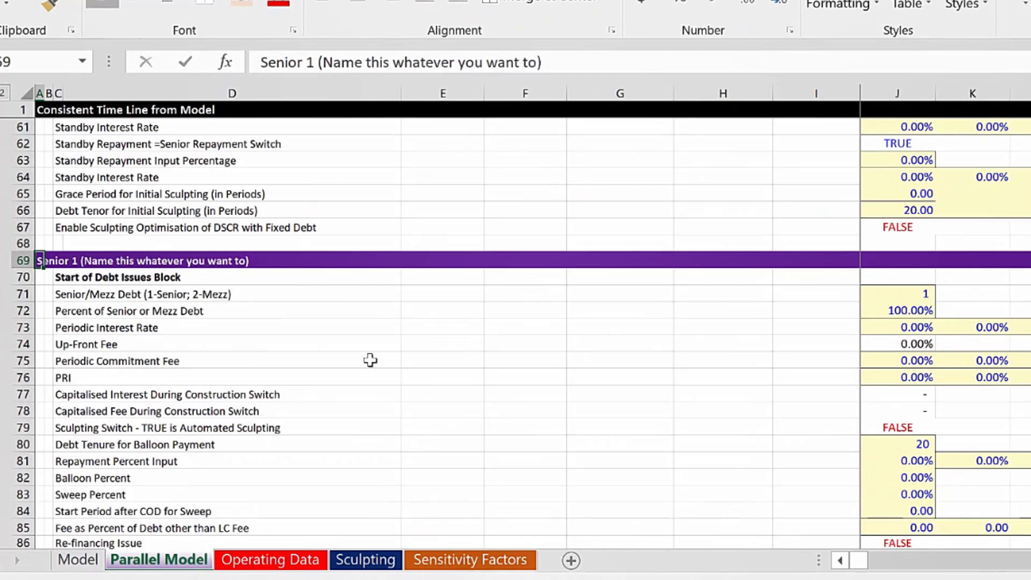
scroll(370, 360, down, 3)
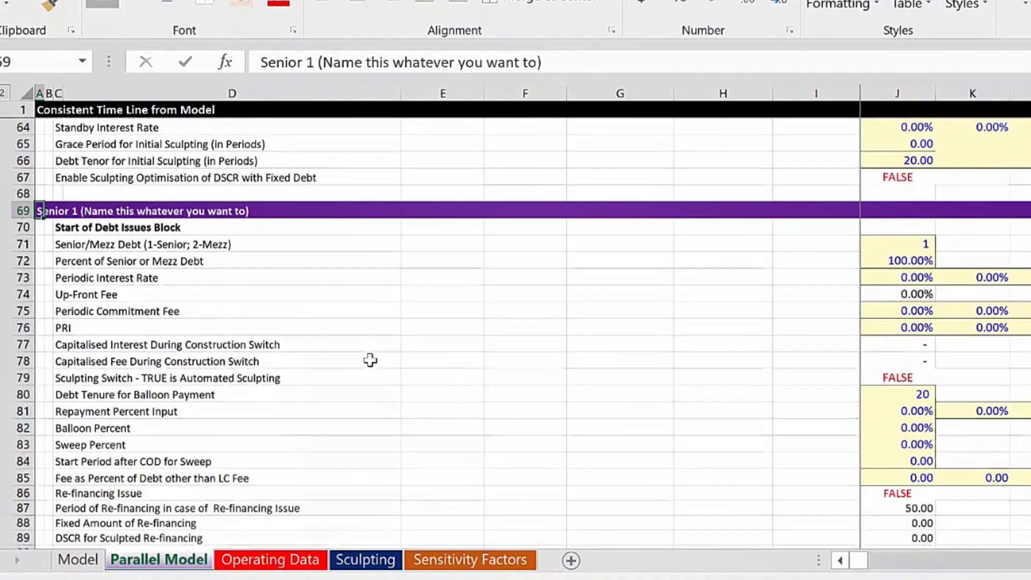
scroll(370, 360, up, 2)
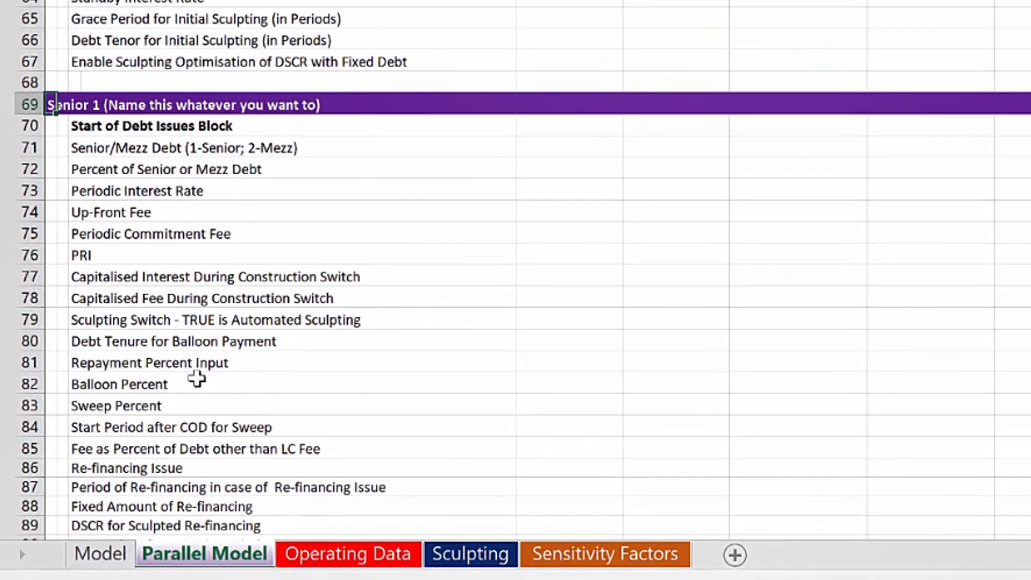
Look over the Senior 1 inputs around the Repayment Percent Input row, ending on its first period cell, J81
click(197, 379)
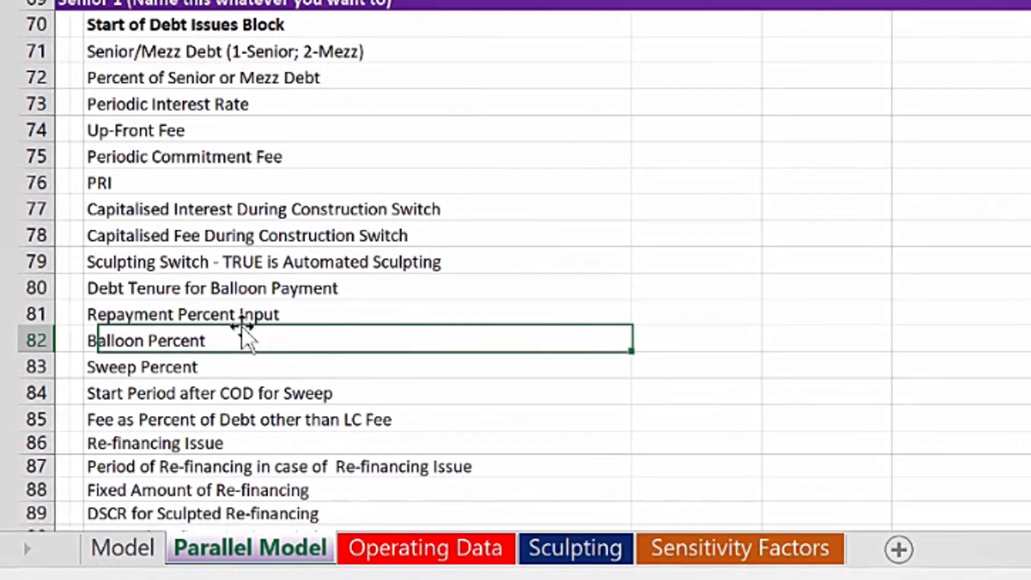
key(Up)
key(Right)
key(Right)
key(Right)
key(Right)
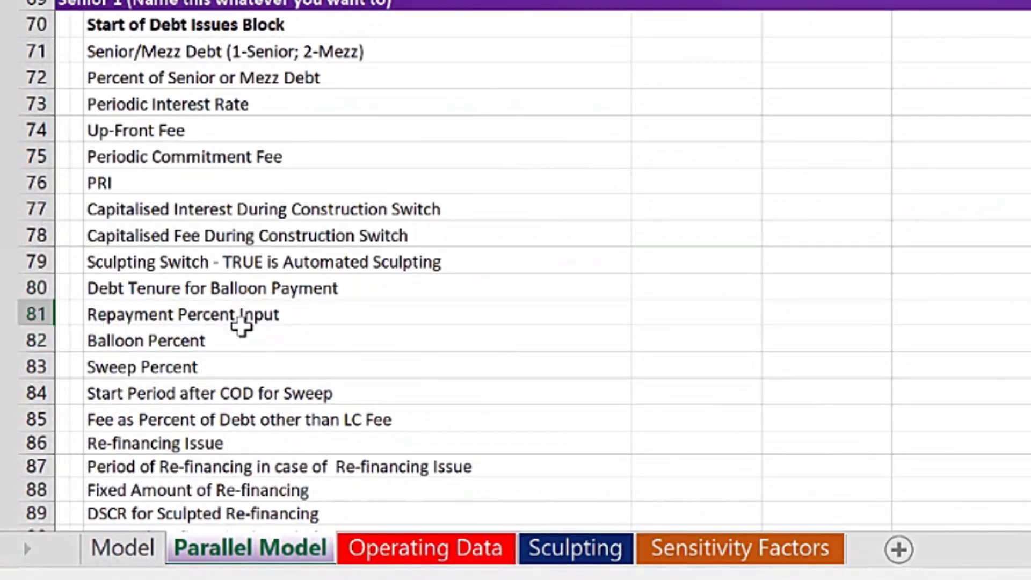
key(Down)
key(Down)
key(Down)
key(Down)
key(Down)
key(Down)
key(Down)
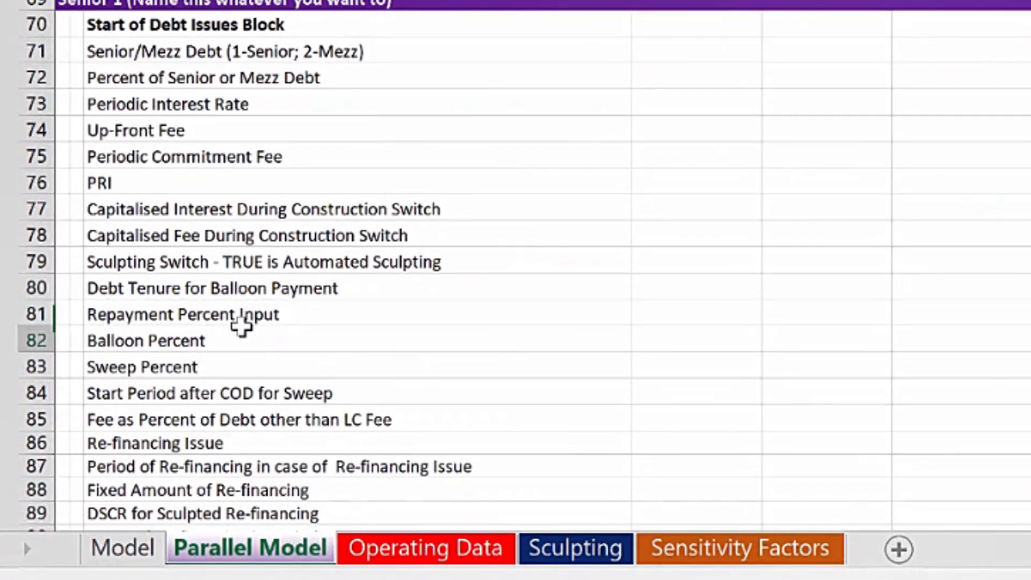
key(Up)
key(Up)
key(Up)
key(Up)
key(Up)
key(Up)
key(Up)
key(Up)
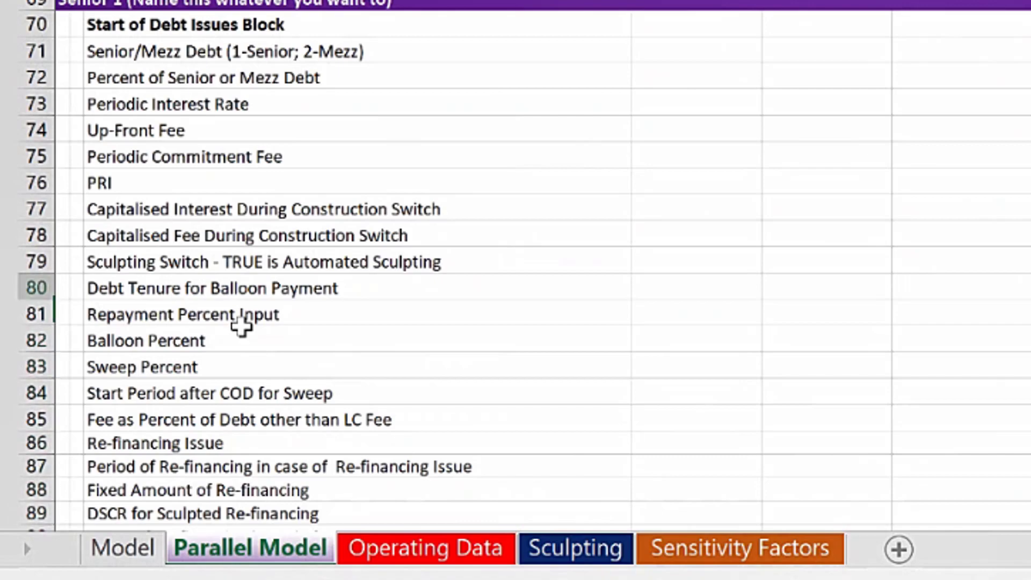
key(Down)
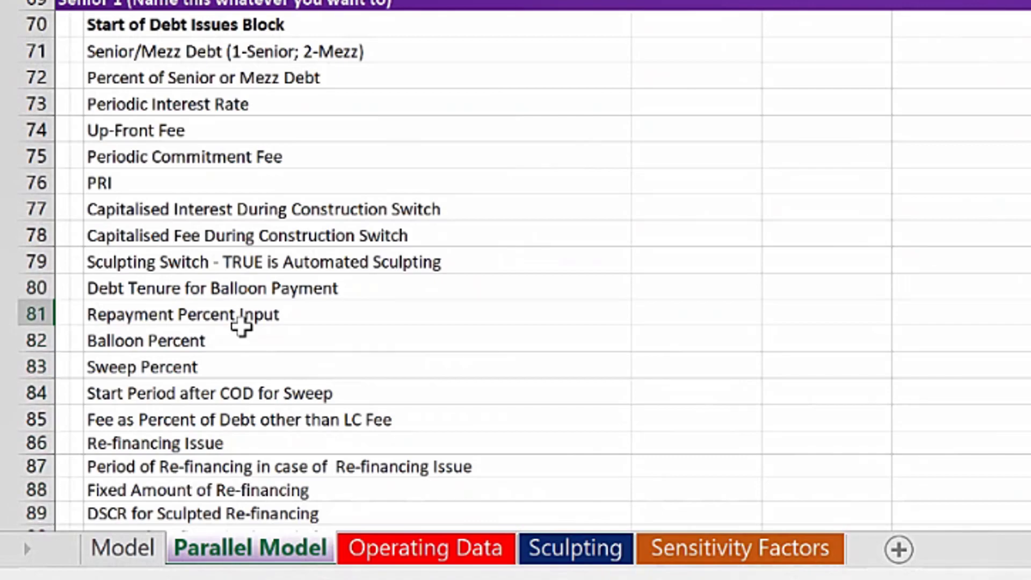
Link the Senior 1 Repayment Percent Input in J81 to the Model sheet's Level DS Payment row with =Model!G45
text(=)
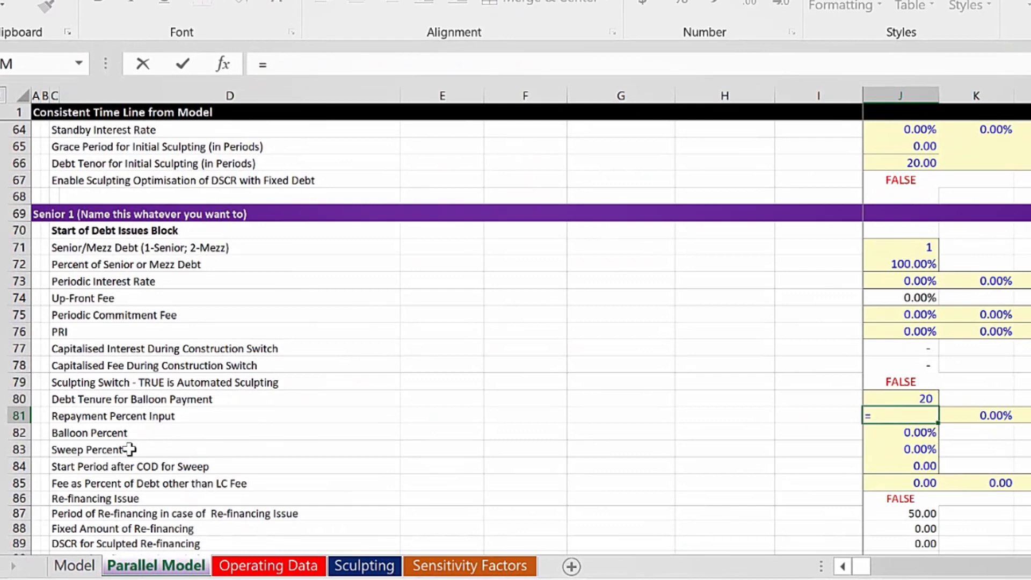
click(78, 575)
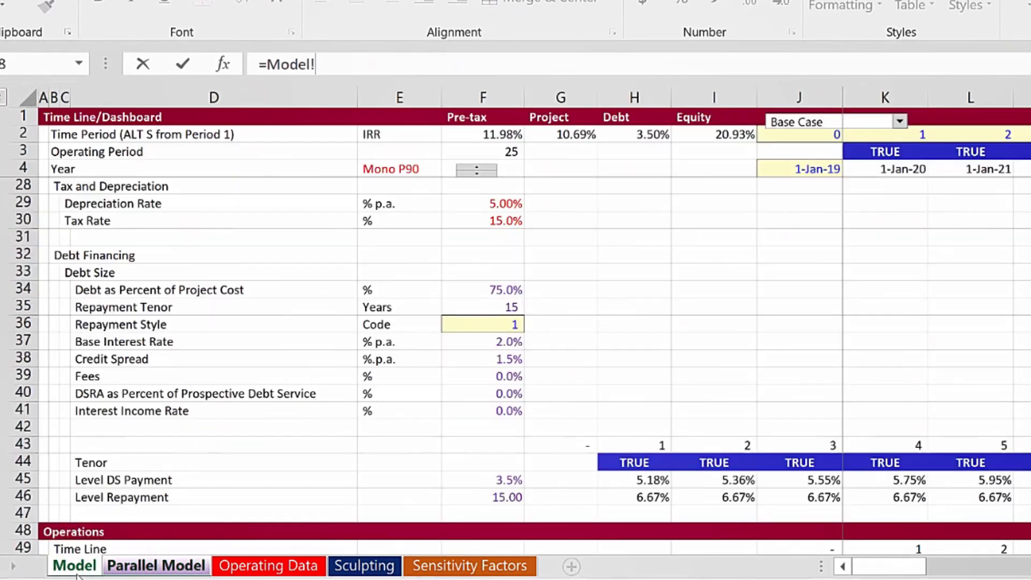
scroll(312, 463, up, 7)
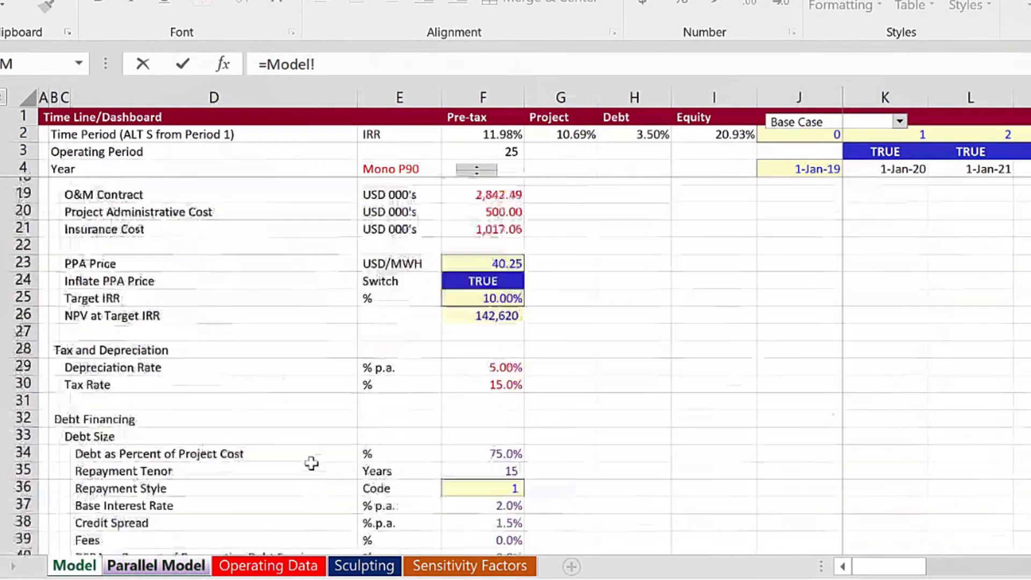
scroll(312, 463, down, 17)
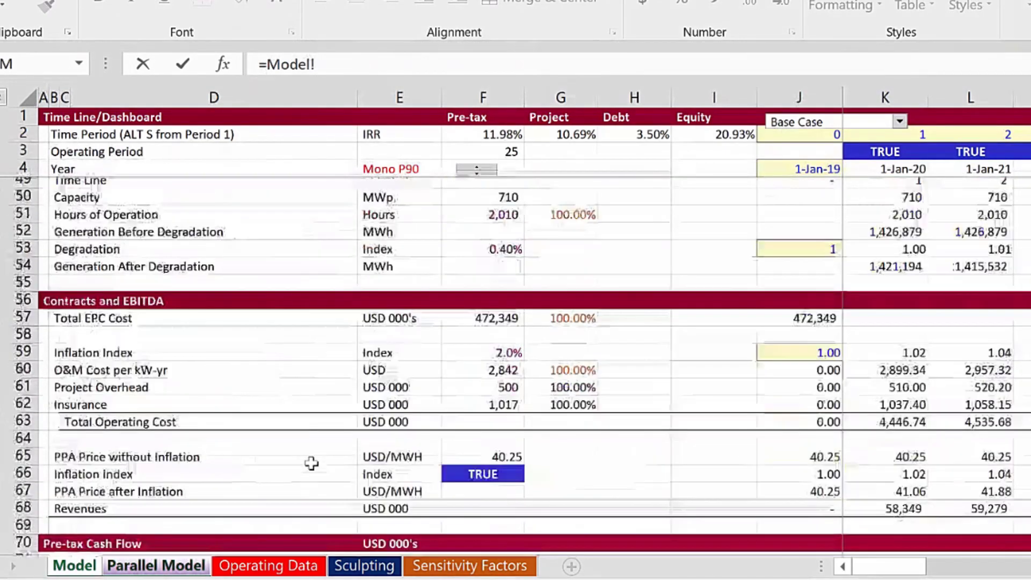
scroll(311, 463, down, 2)
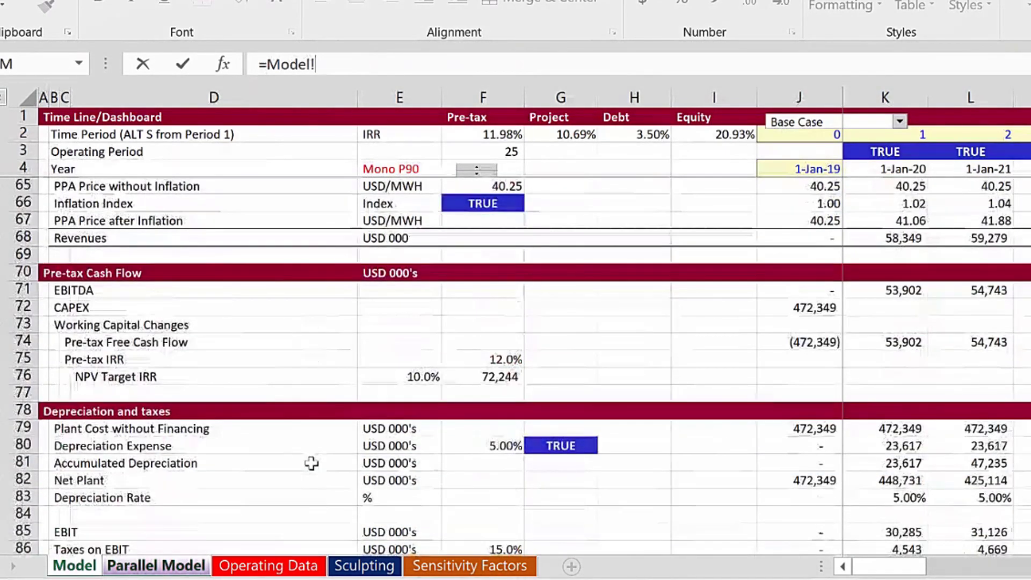
scroll(312, 463, up, 7)
scroll(311, 463, up, 1)
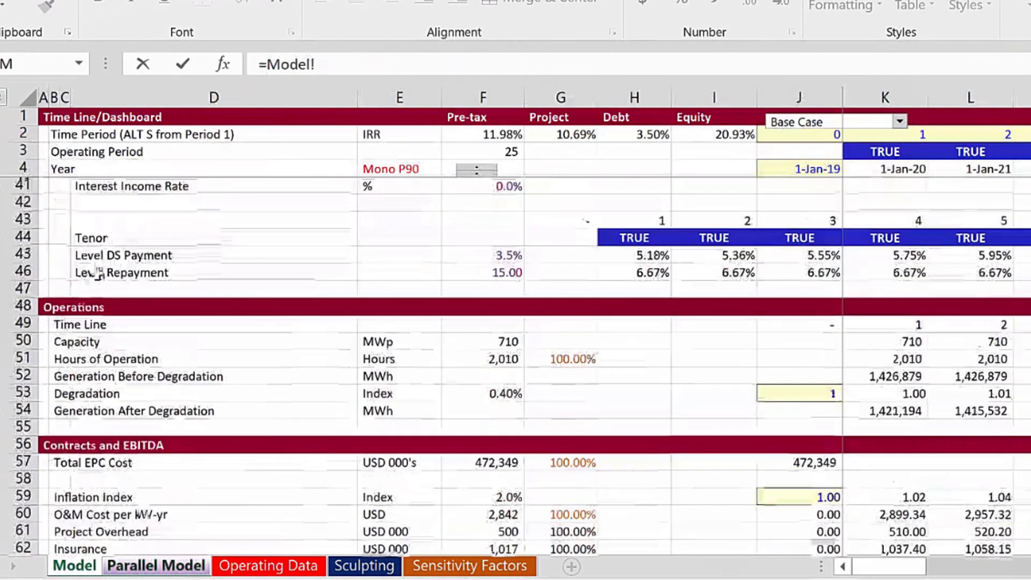
click(23, 255)
click(639, 256)
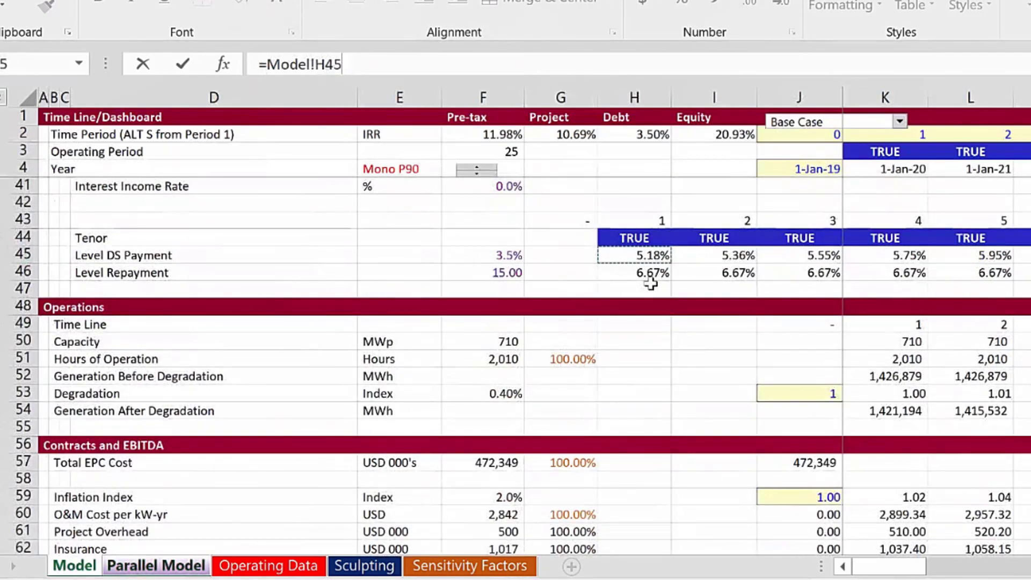
click(810, 250)
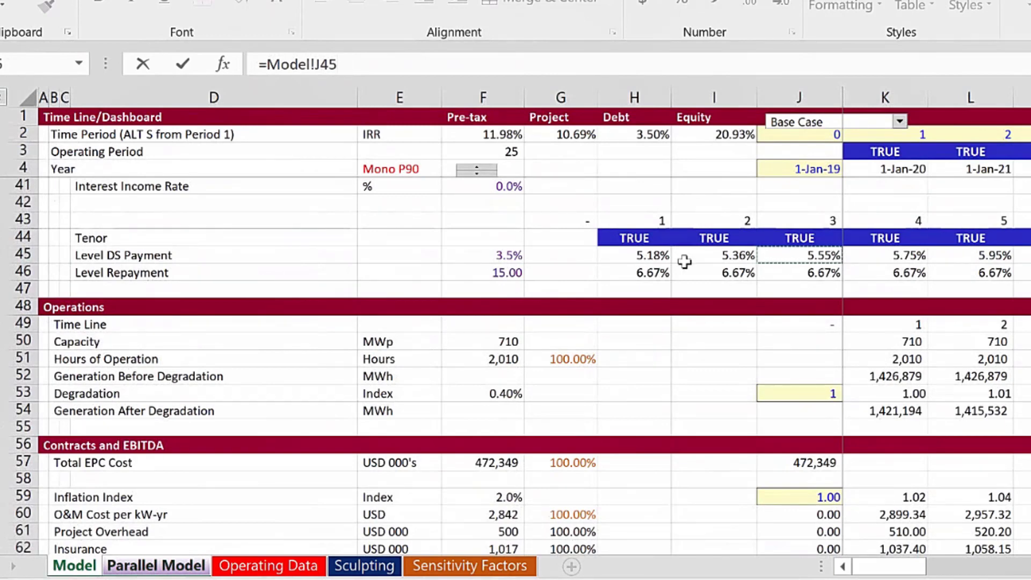
click(588, 256)
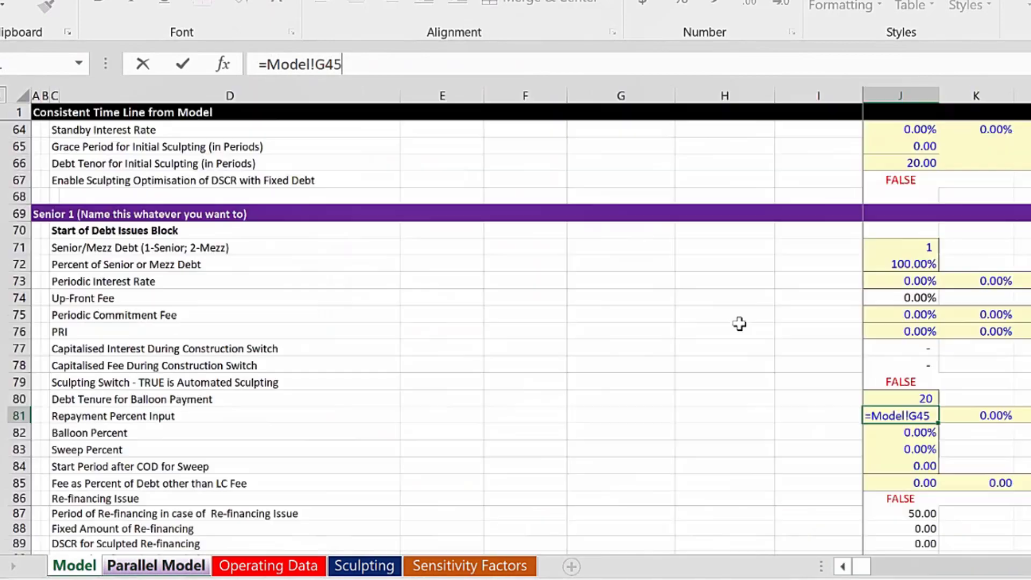
key(Return)
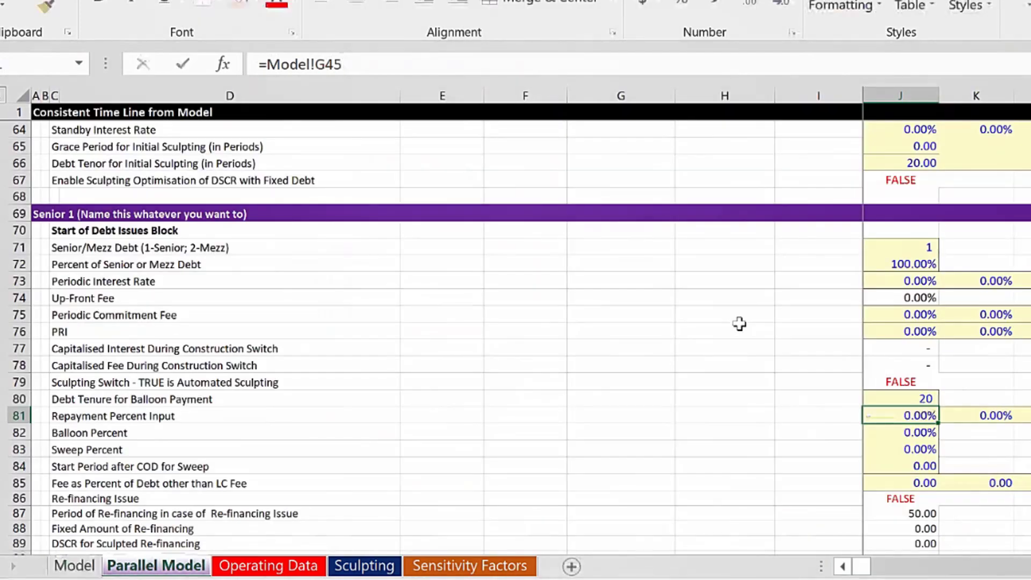
Copy the repayment percent link in J81 across all remaining periods of row 81
key(ctrl+shift+Right)
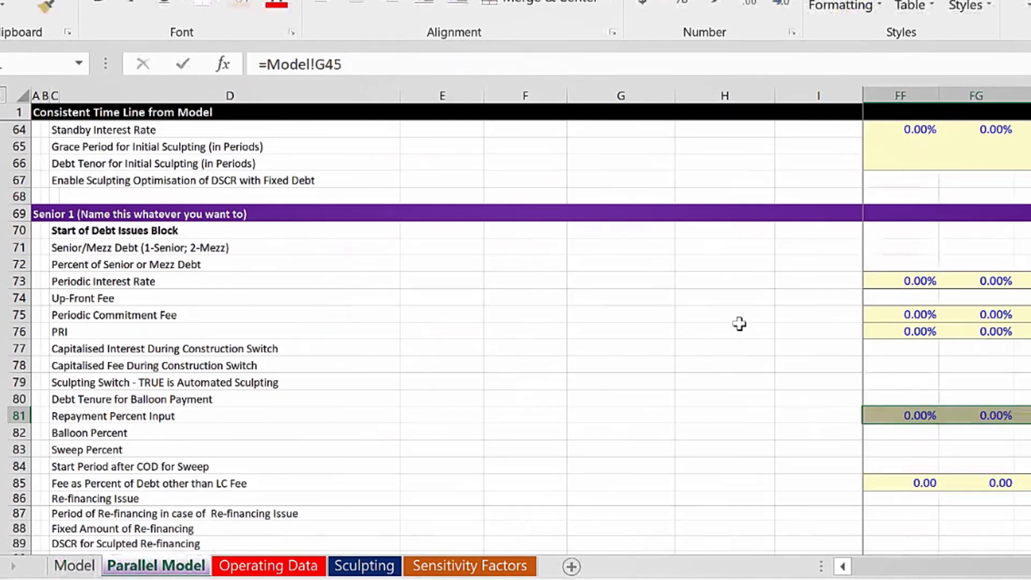
key(Left)
key(Right)
key(Right)
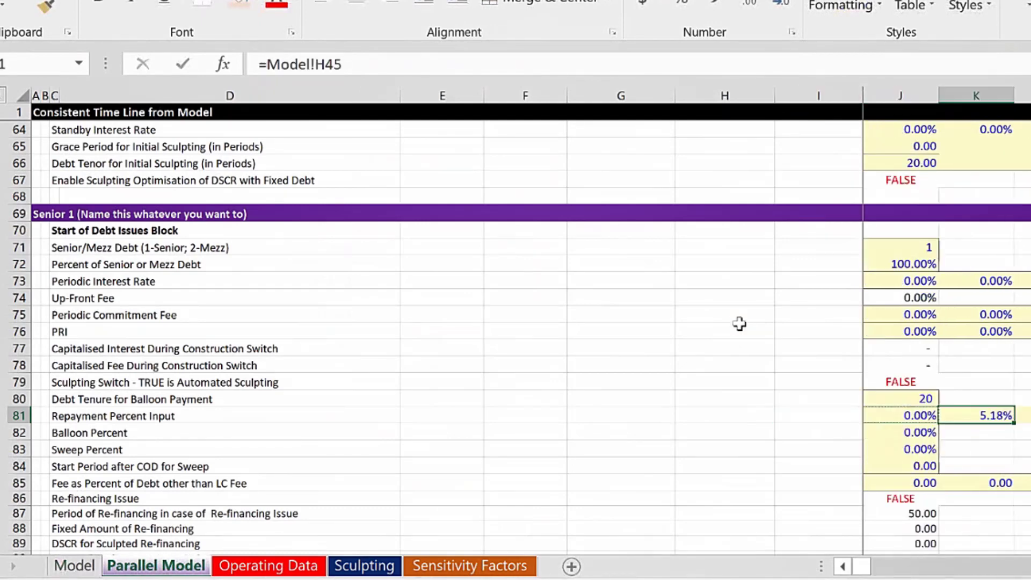
key(Left)
key(Left)
key(Down)
key(Right)
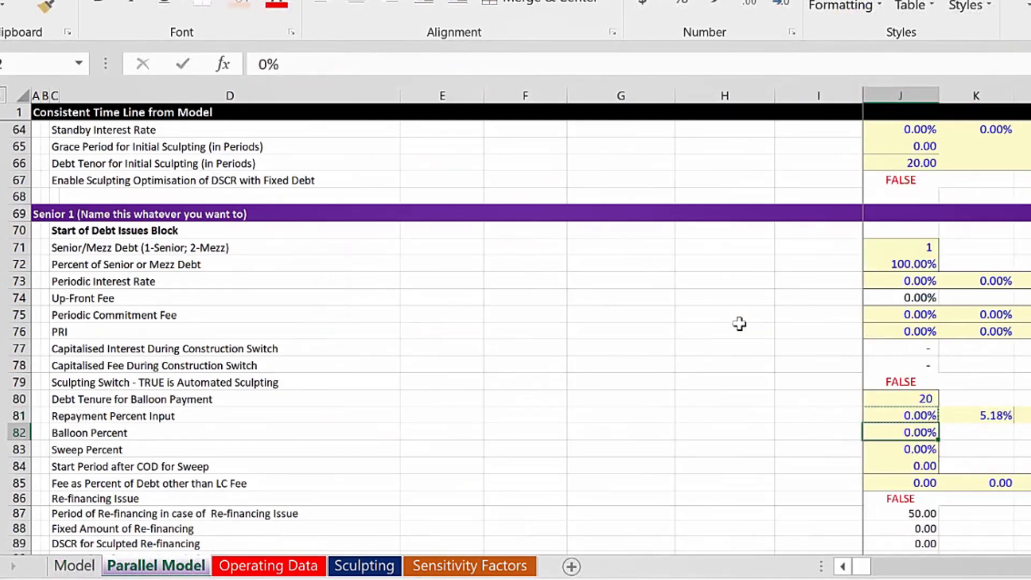
key(Escape)
key(Left)
key(Down)
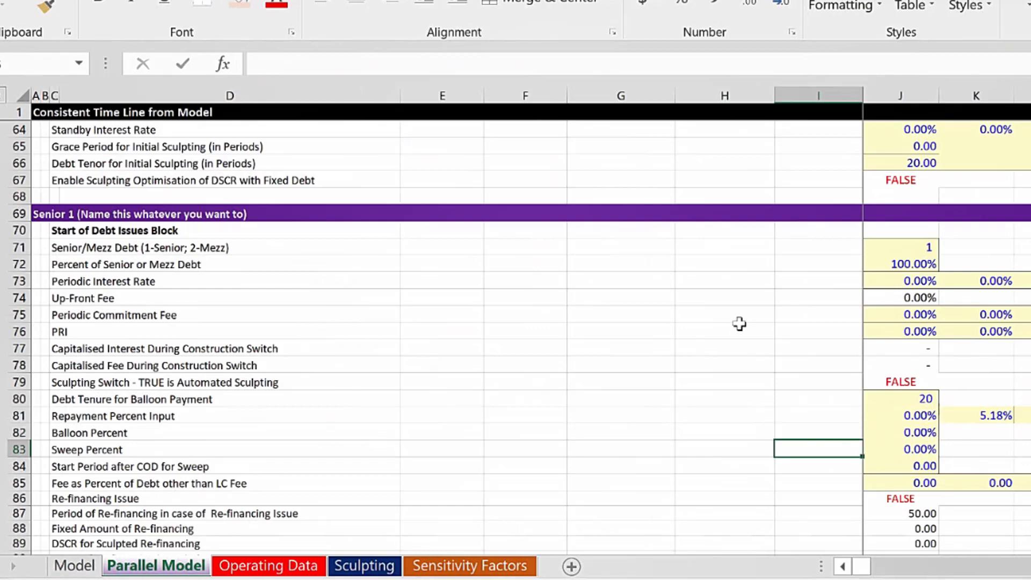
Look over the Senior 1 inputs down to the Function Output section and back up to the Periodic Interest Rate row
scroll(740, 323, down, 1)
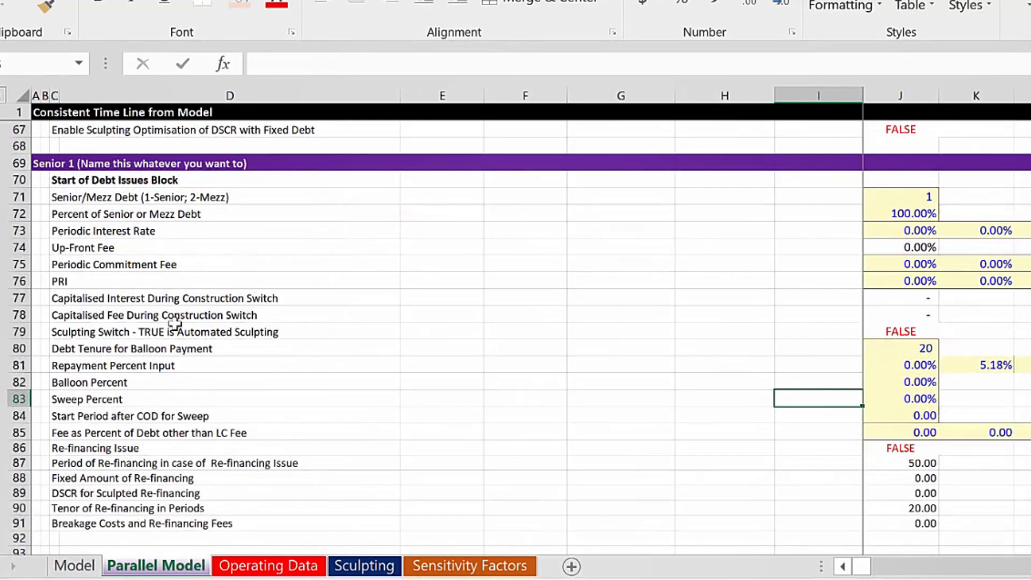
scroll(175, 323, down, 1)
scroll(177, 324, down, 2)
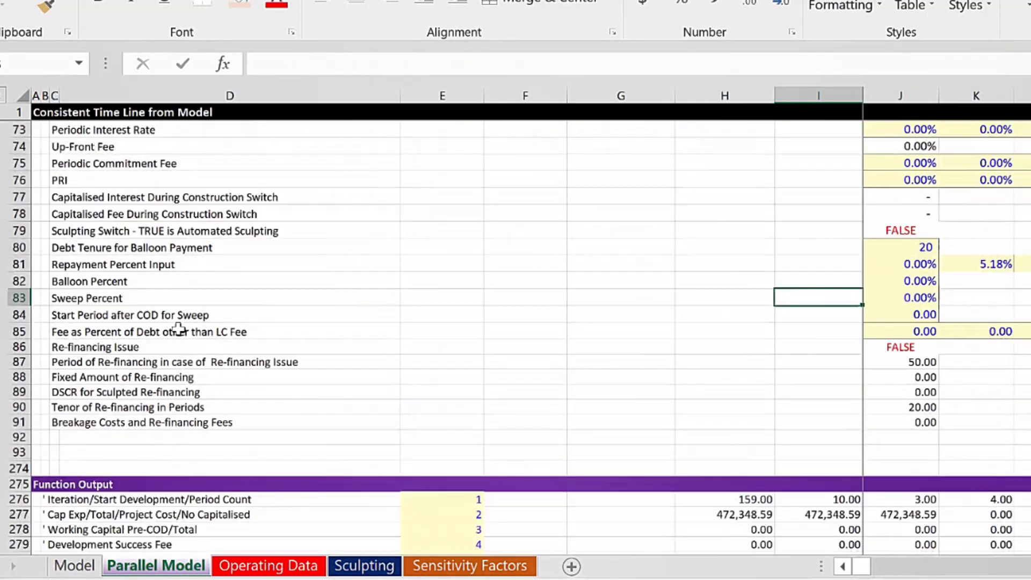
scroll(189, 333, up, 3)
scroll(189, 333, up, 3)
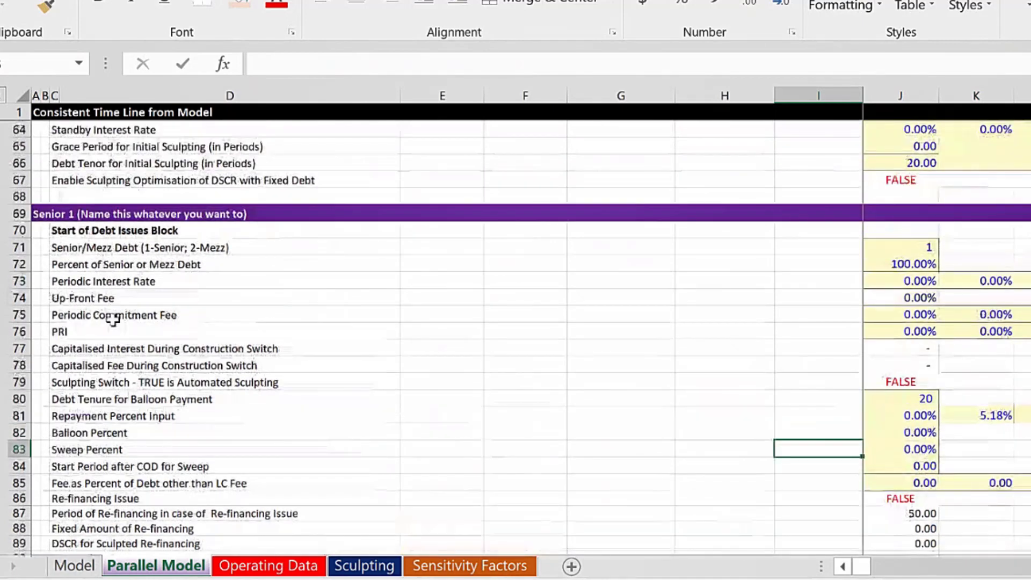
click(96, 281)
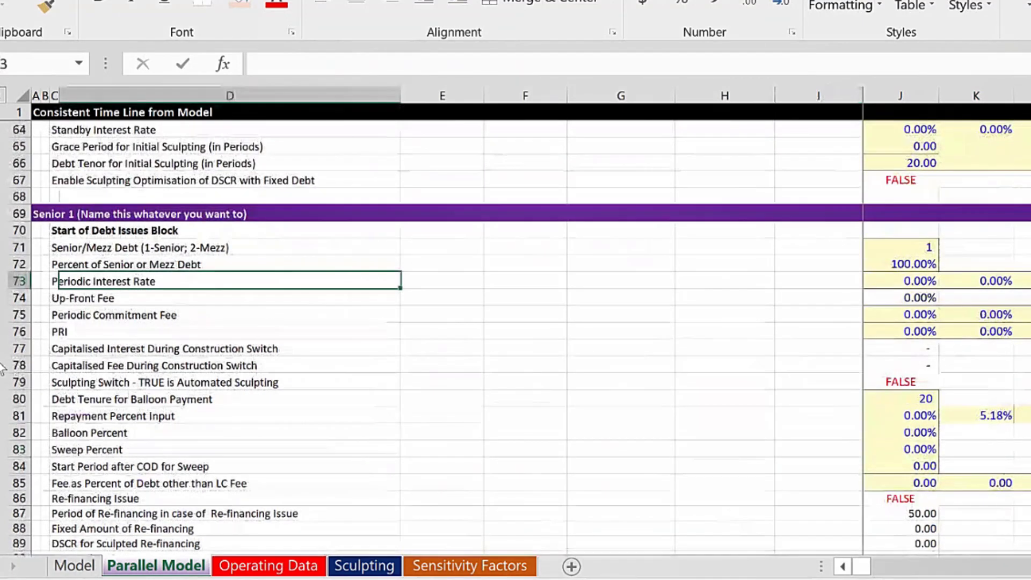
click(19, 281)
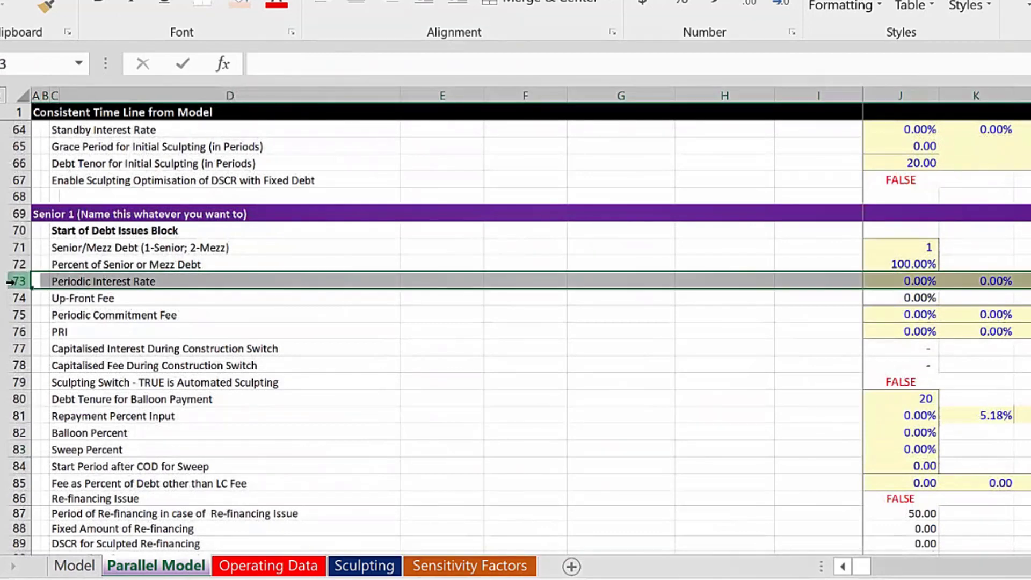
drag(855, 568, 853, 571)
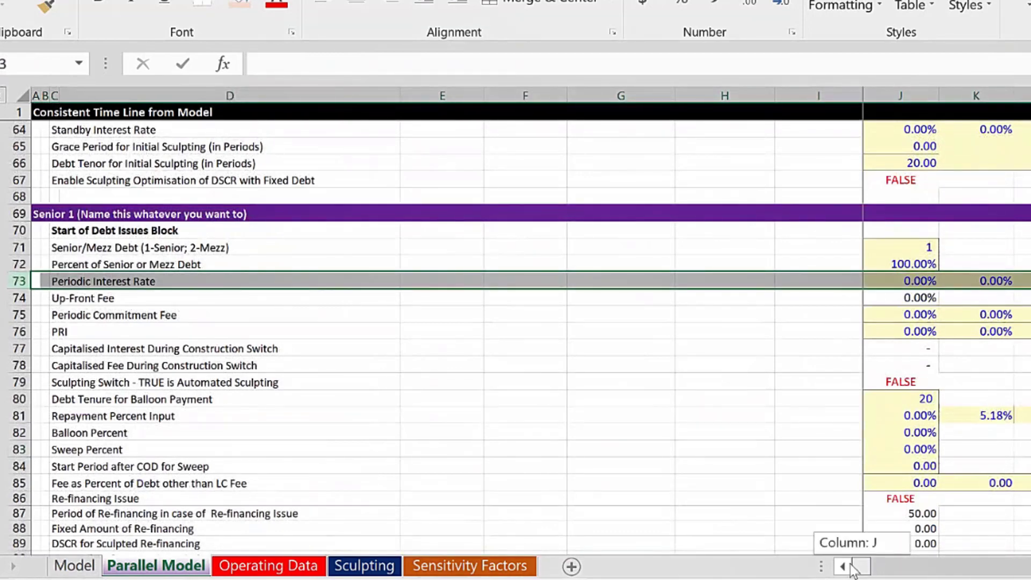
Link the Senior 1 Periodic Interest Rate in J73 to the Model sheet's debt schedule Interest Rate with =Model!J128
click(907, 281)
text(=)
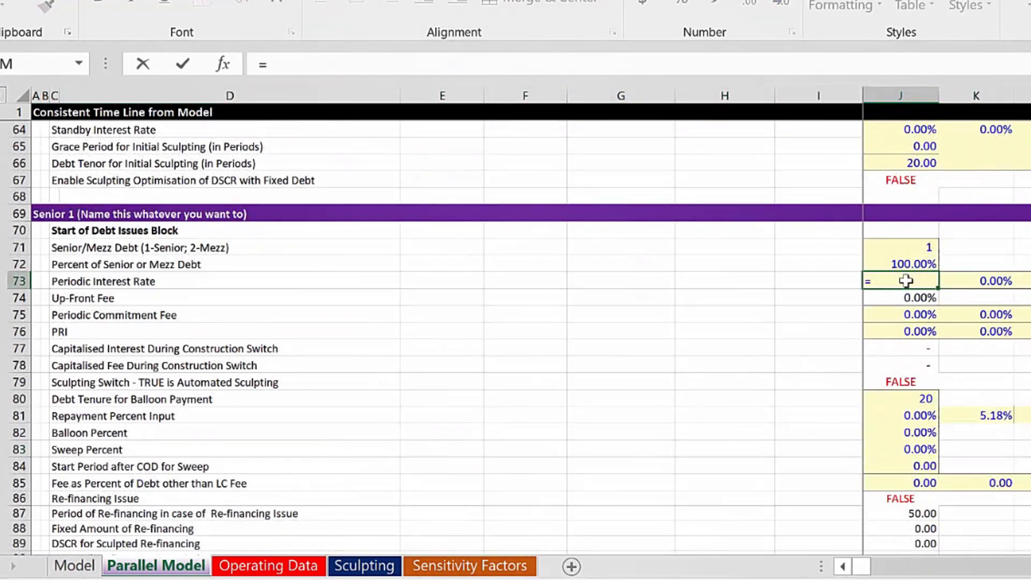
click(76, 565)
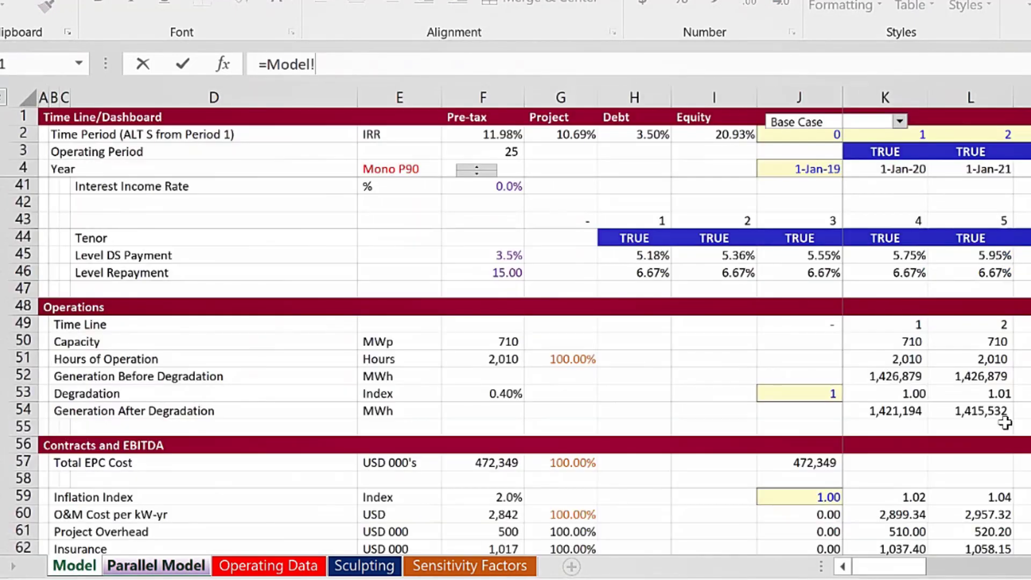
scroll(959, 410, up, 3)
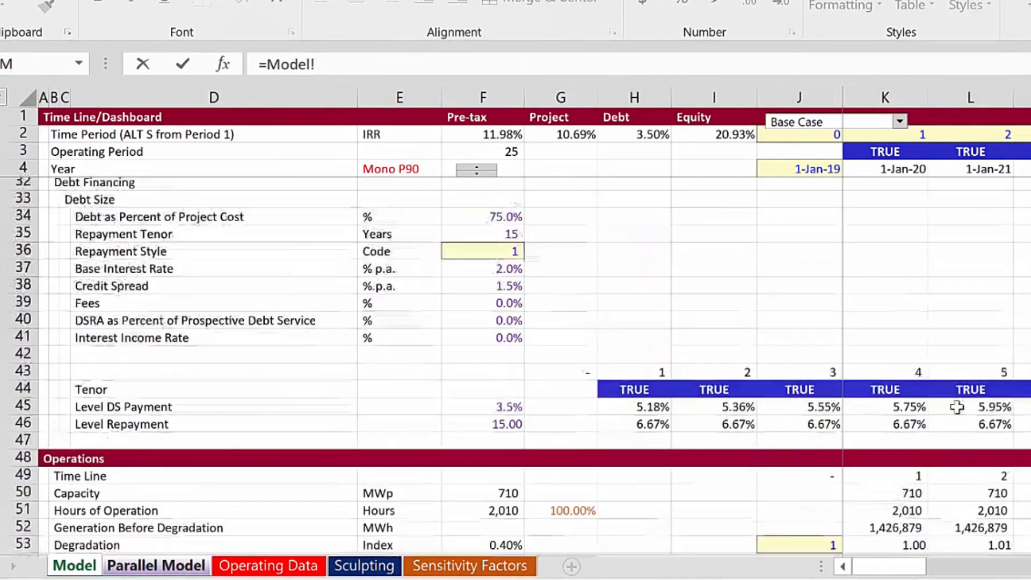
scroll(959, 409, down, 3)
scroll(957, 407, down, 13)
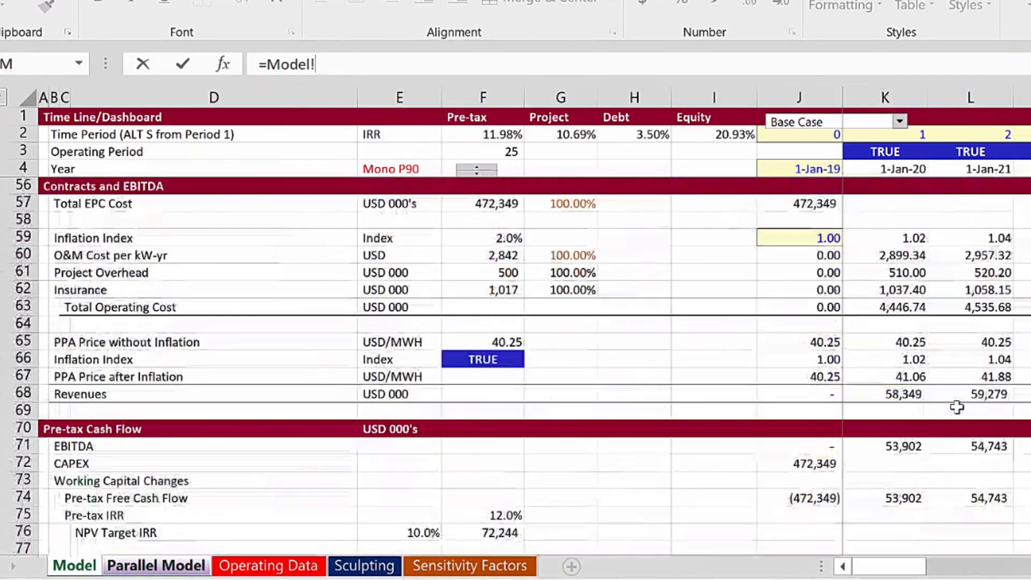
scroll(958, 407, down, 4)
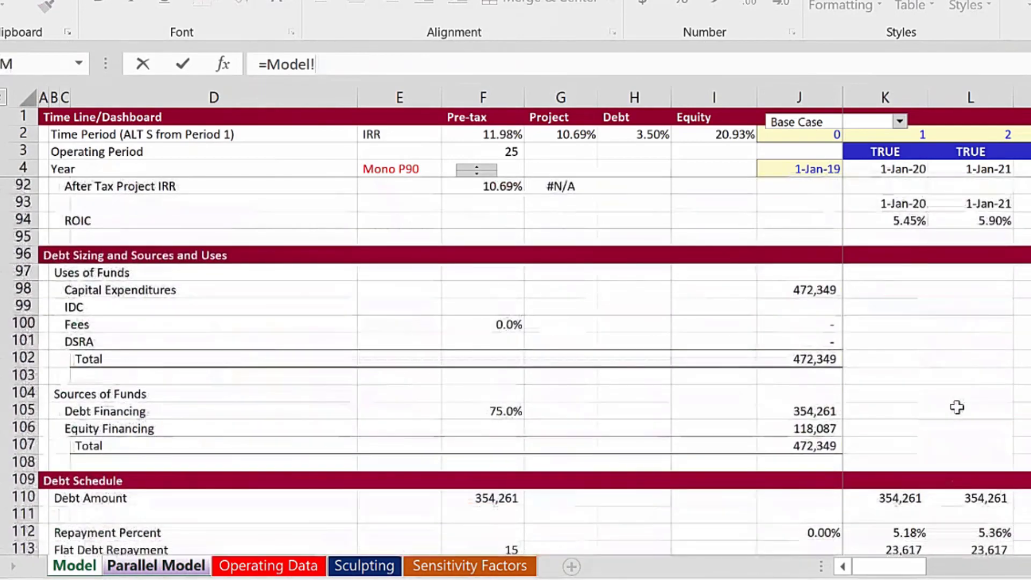
scroll(957, 407, down, 6)
scroll(957, 407, down, 3)
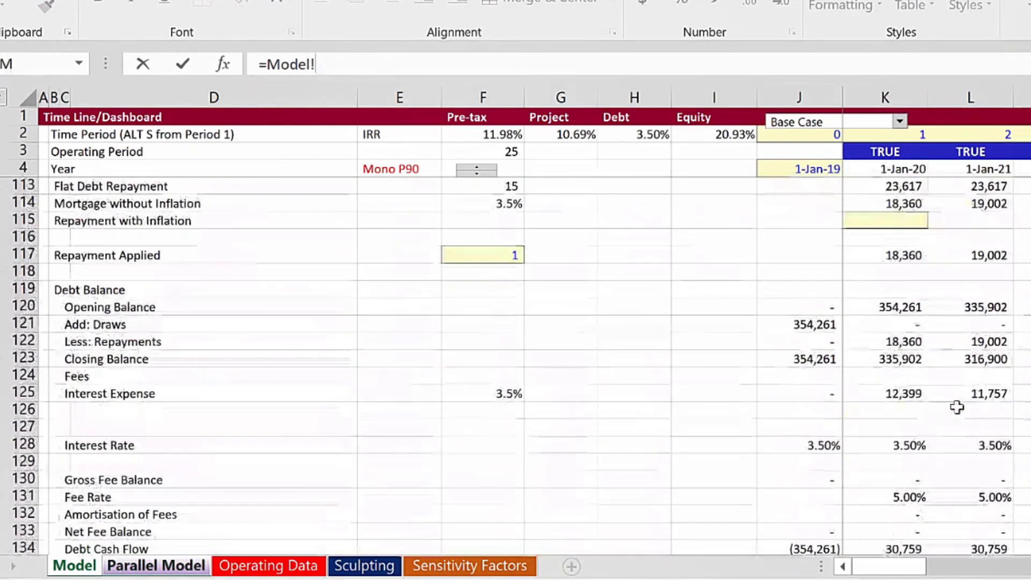
click(823, 394)
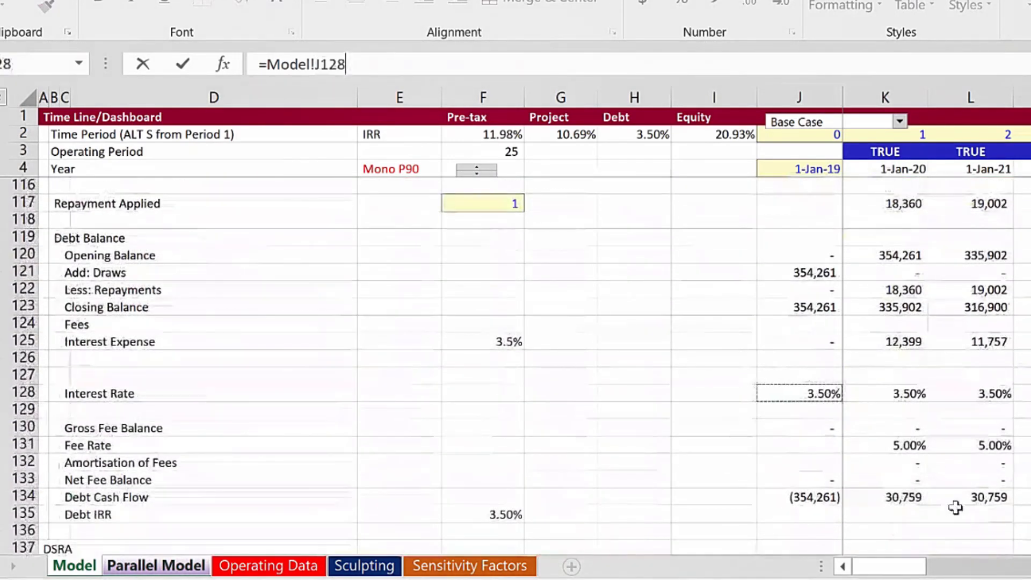
key(Return)
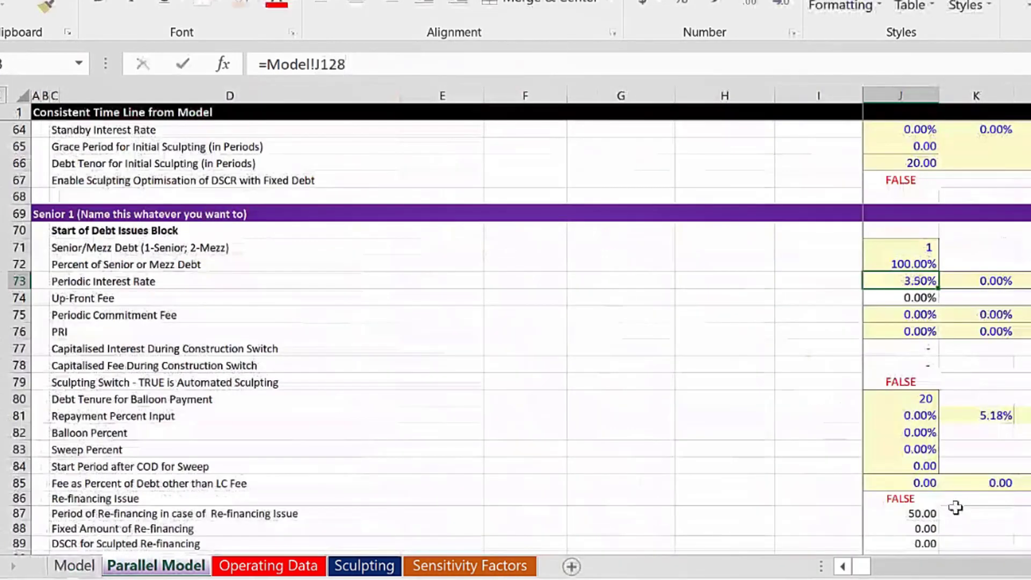
Copy the interest rate link in J73 across the remaining periods of row 73
key(shift+Right)
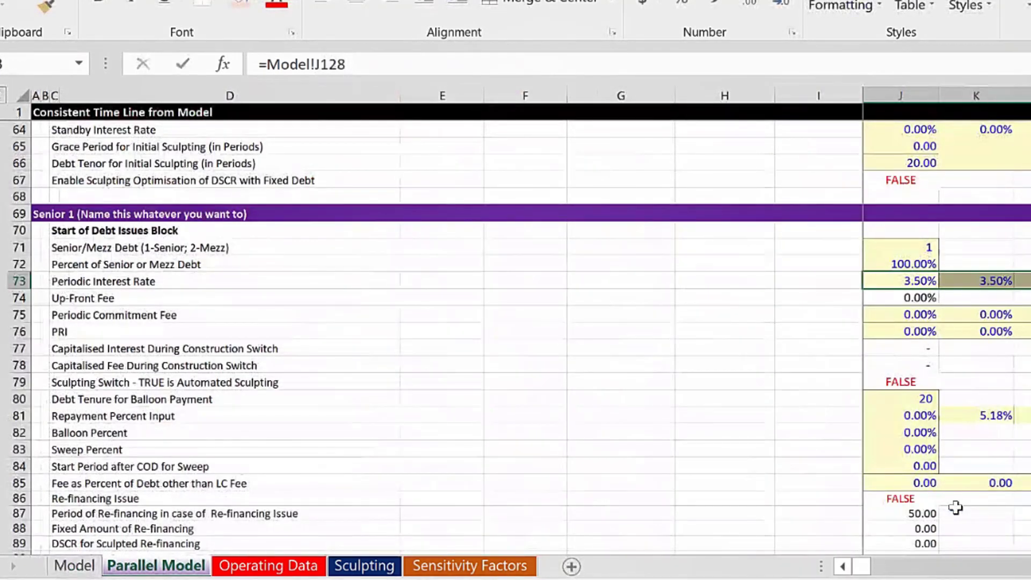
key(Left)
key(Right)
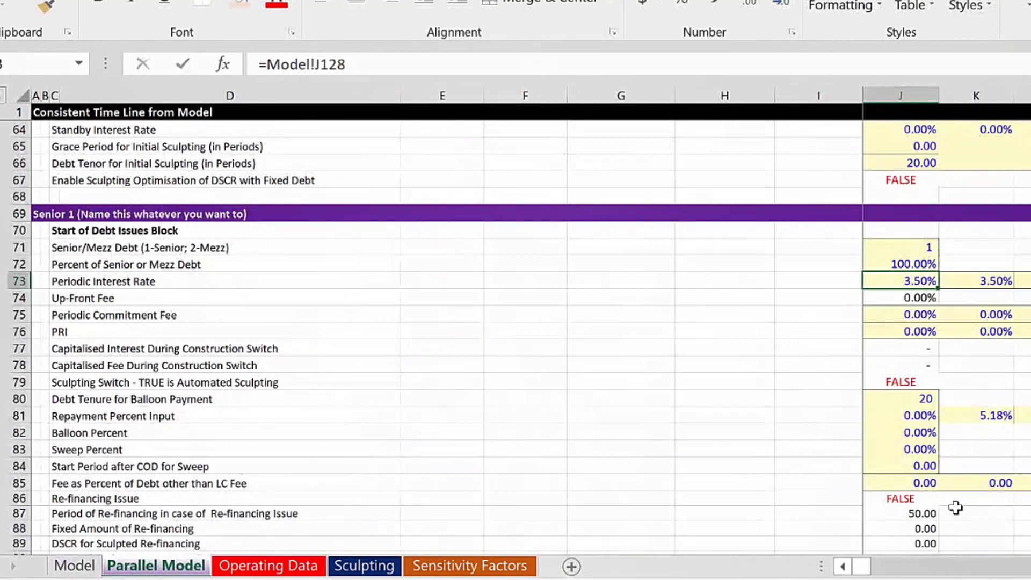
Review the Senior 1 Up-Front Fee and remaining debt inputs, and follow the Function Output down to the IRR results in rows 375 to 379
key(Left)
key(Down)
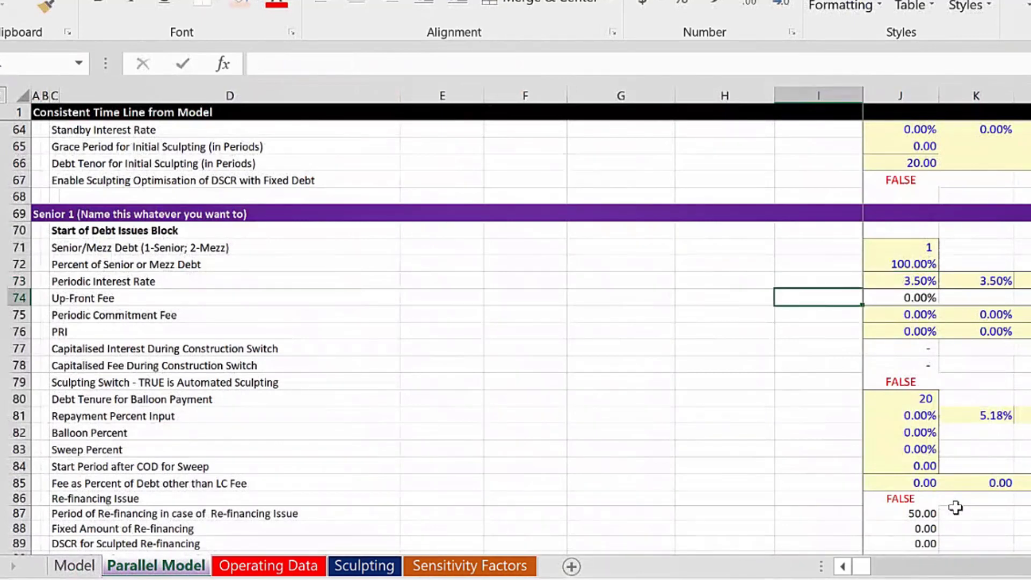
key(Right)
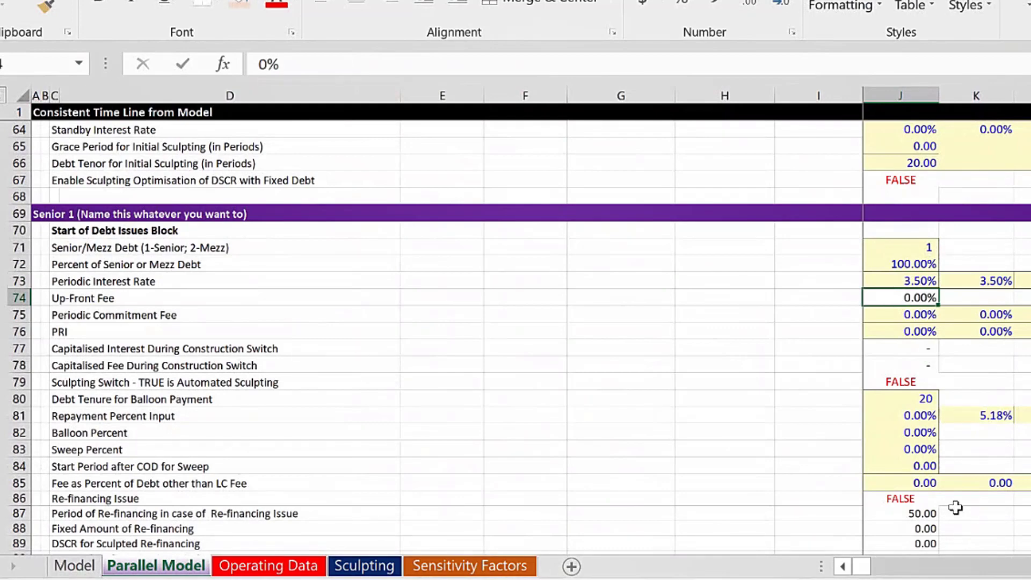
click(805, 349)
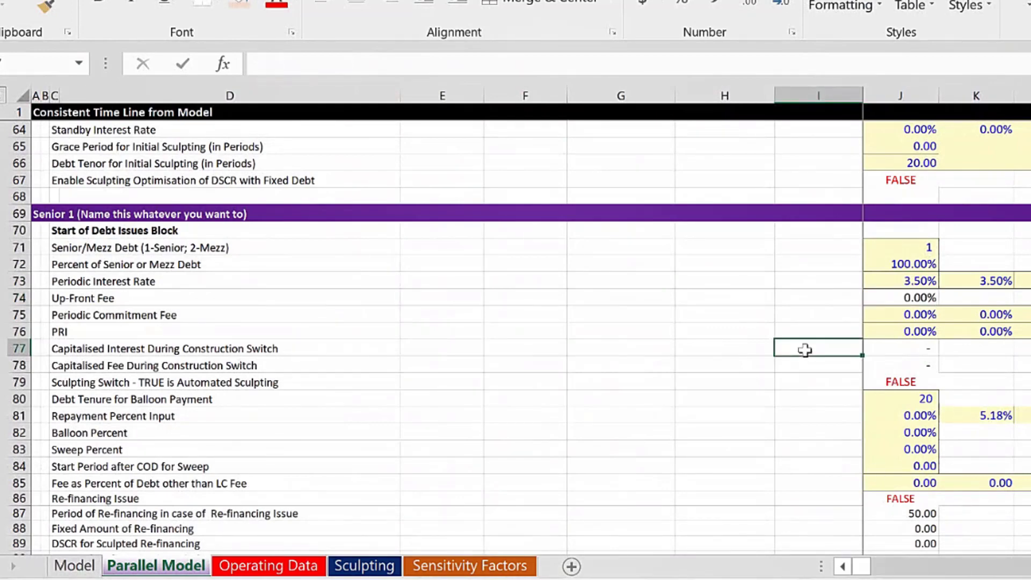
scroll(805, 350, down, 1)
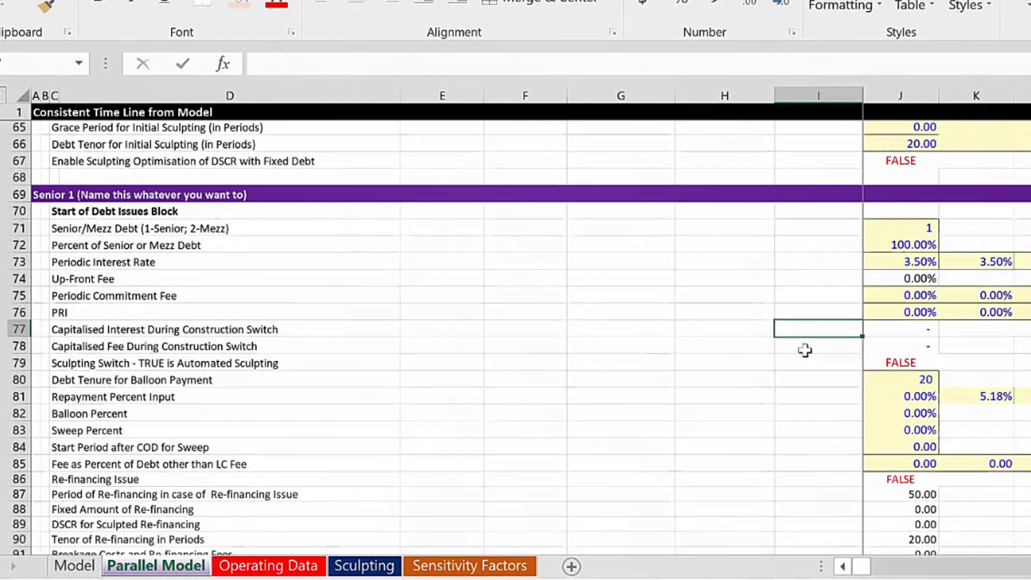
scroll(805, 349, down, 2)
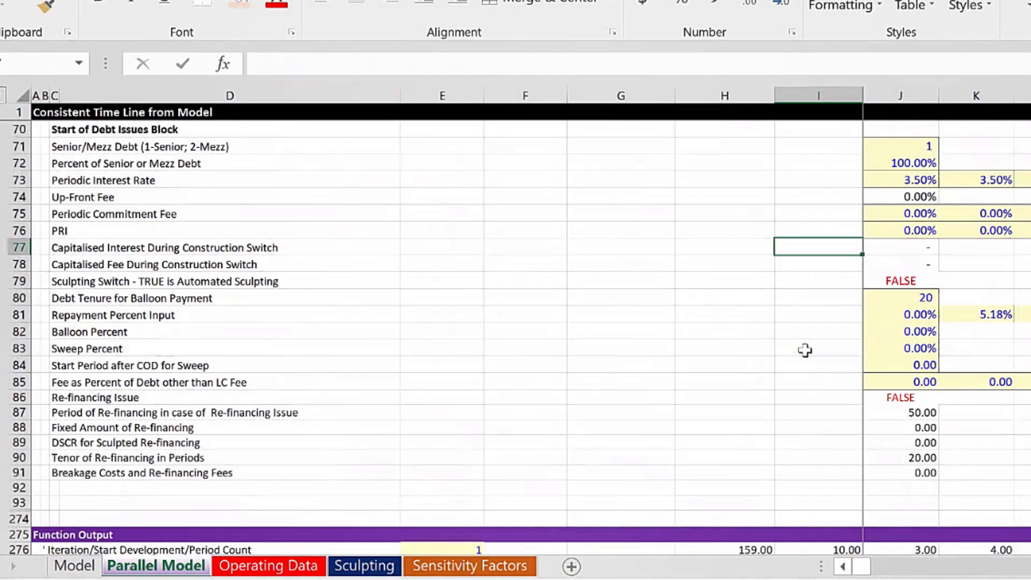
scroll(805, 350, down, 5)
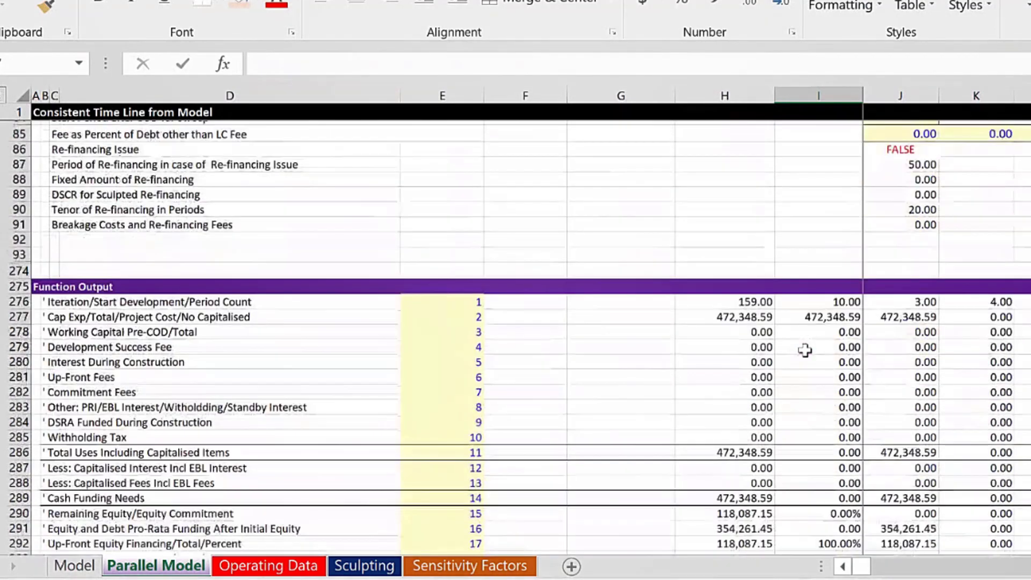
scroll(805, 350, down, 1)
scroll(805, 350, down, 6)
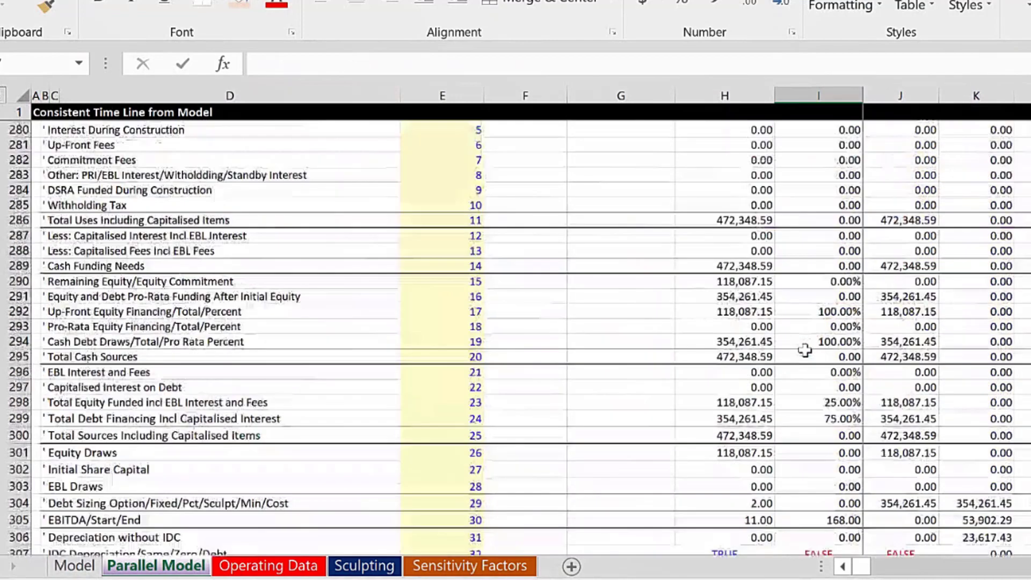
scroll(804, 352, down, 20)
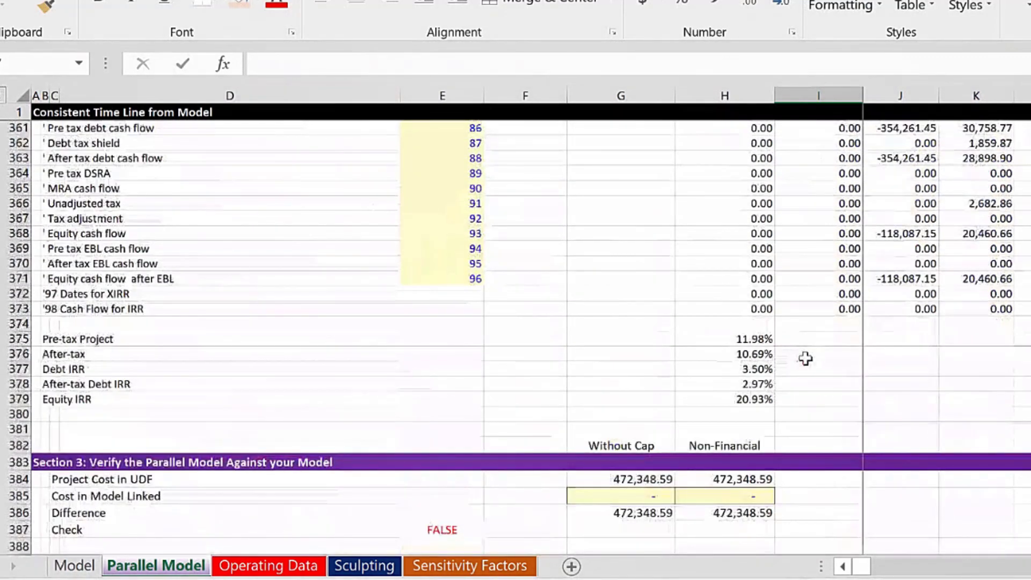
Examine the sources and uses lines of the Function Output in rows 276 to 300
scroll(807, 358, up, 5)
scroll(802, 358, up, 8)
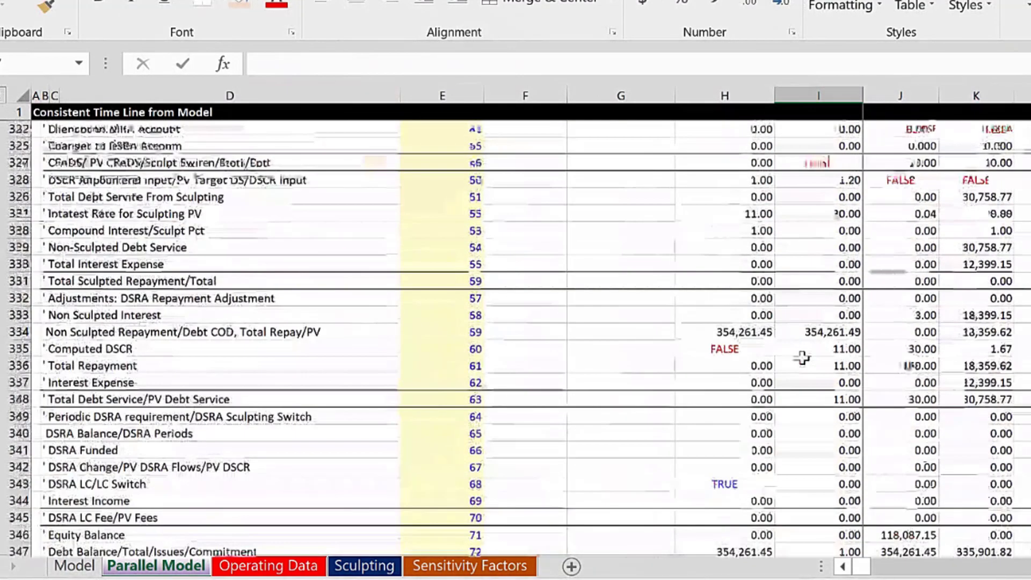
scroll(802, 358, up, 5)
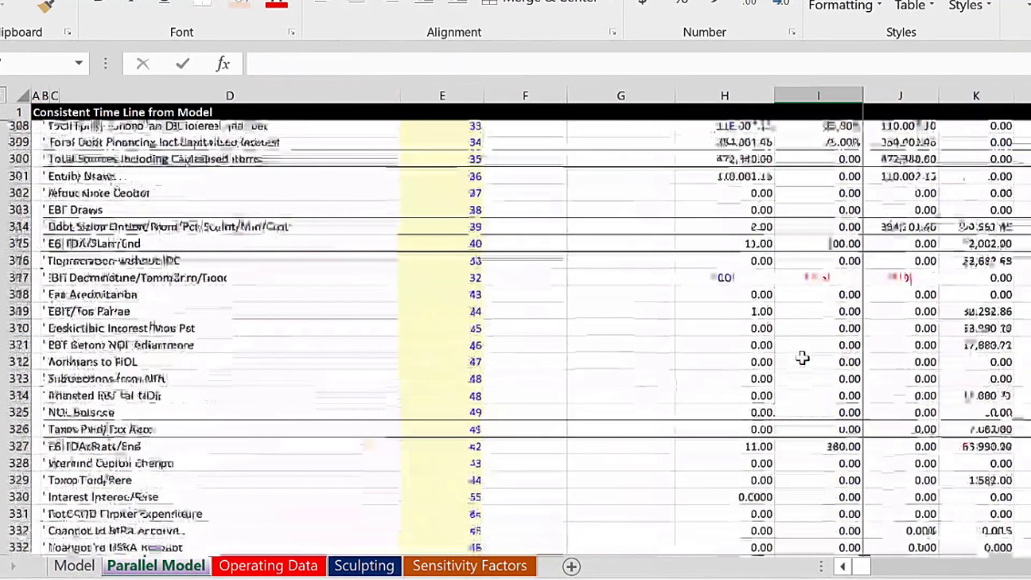
scroll(803, 358, up, 8)
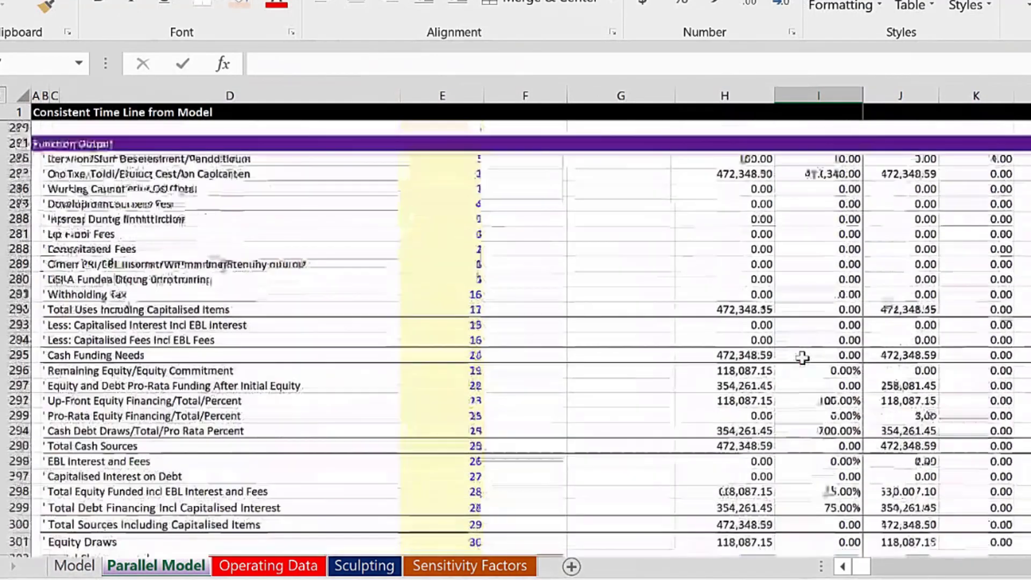
drag(127, 160, 122, 249)
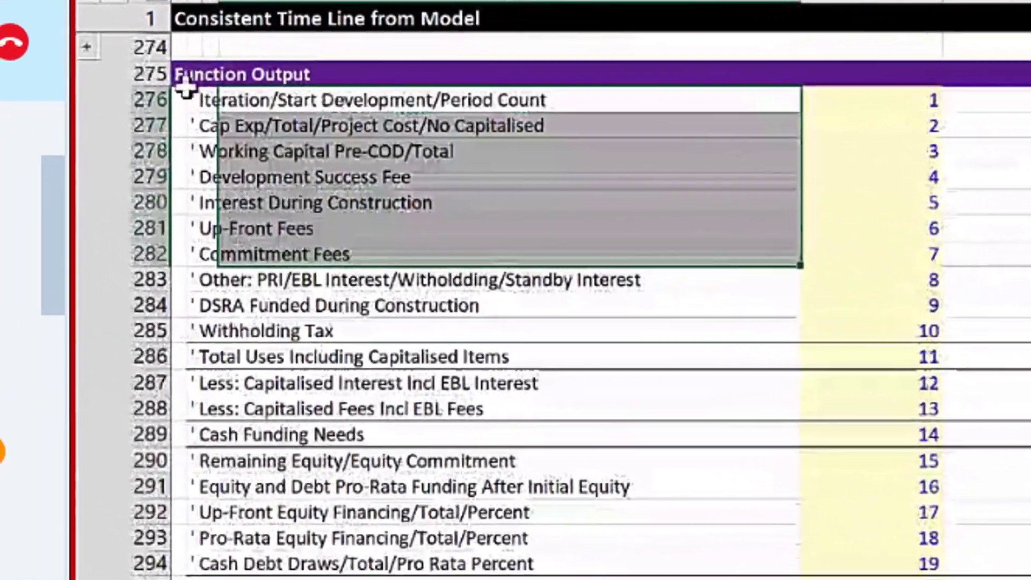
drag(36, 159, 60, 181)
drag(221, 138, 800, 575)
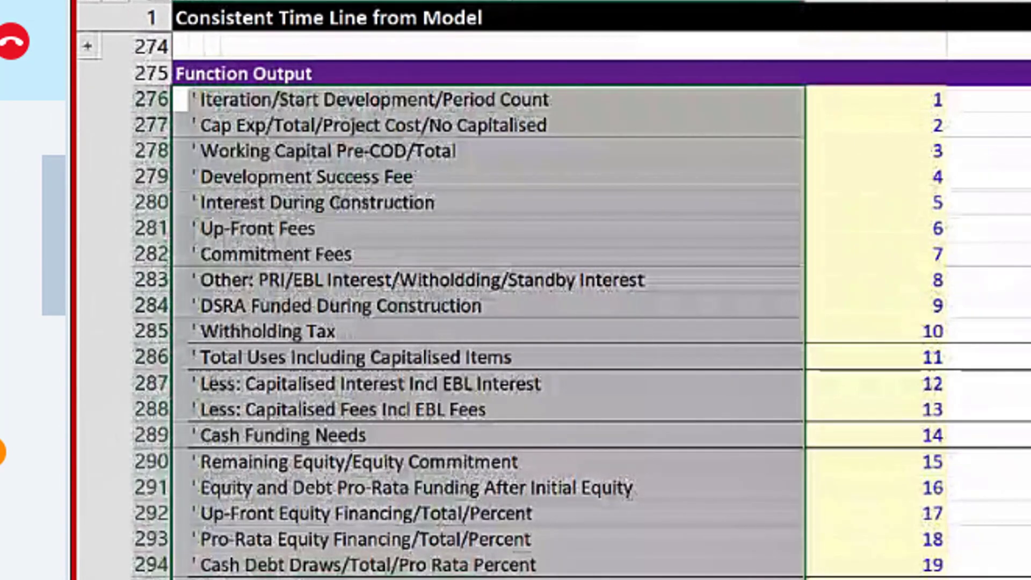
drag(800, 574, 500, 569)
scroll(499, 569, down, 3)
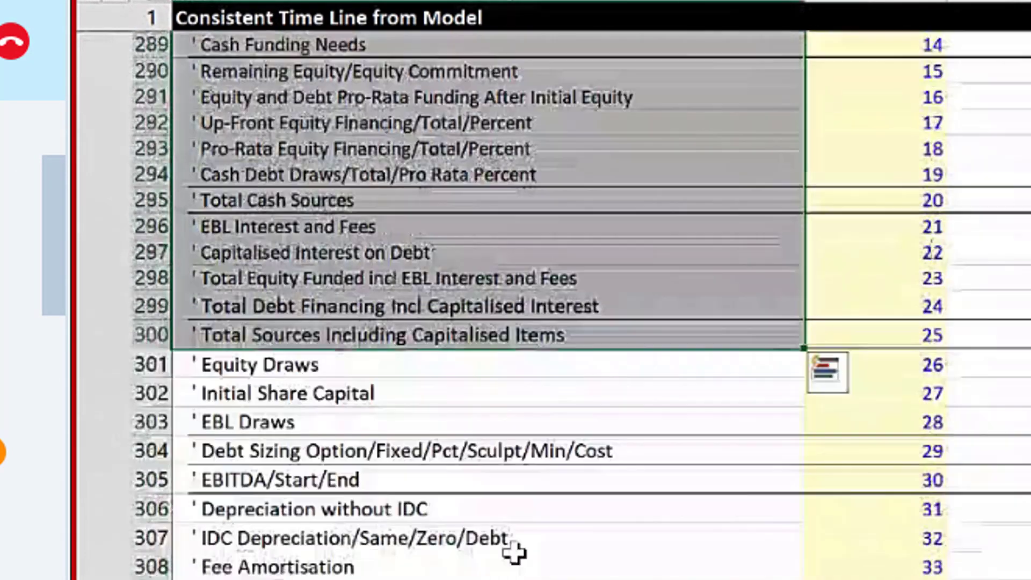
scroll(257, 486, down, 1)
Examine the Function Output's operating and cash flow lines from the EBITDA row 305 downward
click(212, 370)
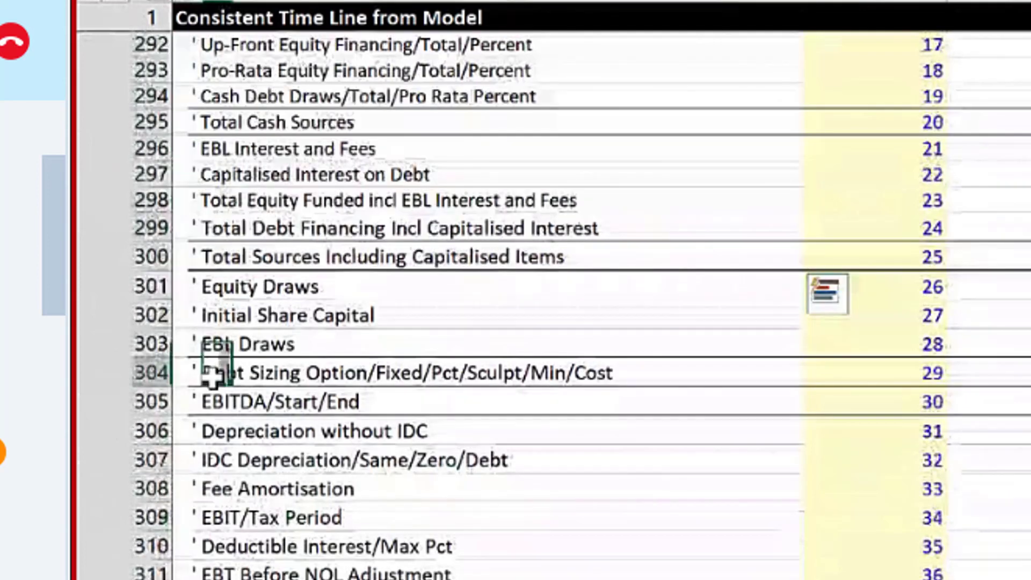
click(156, 404)
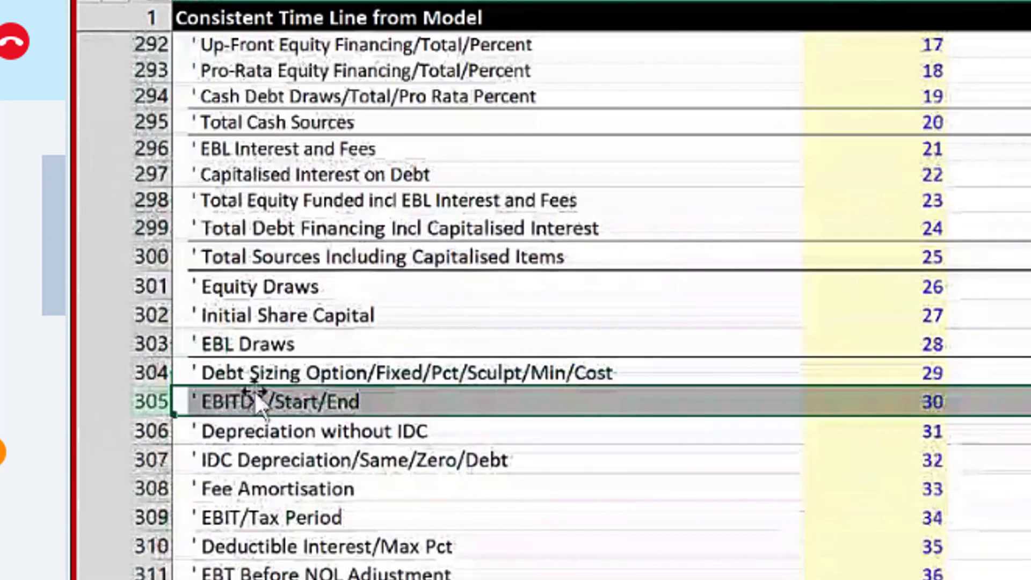
drag(243, 408, 185, 579)
drag(115, 579, 210, 433)
Compare the parallel model's project, debt and equity IRRs in rows 375 to 379 with the IRRs in the Model sheet's dashboard
click(212, 405)
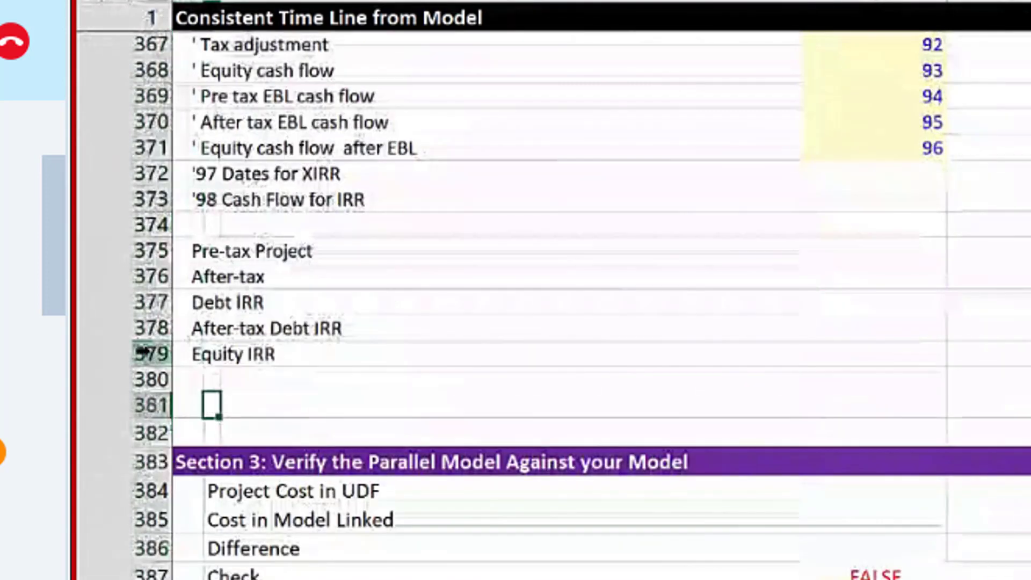
drag(144, 355, 144, 250)
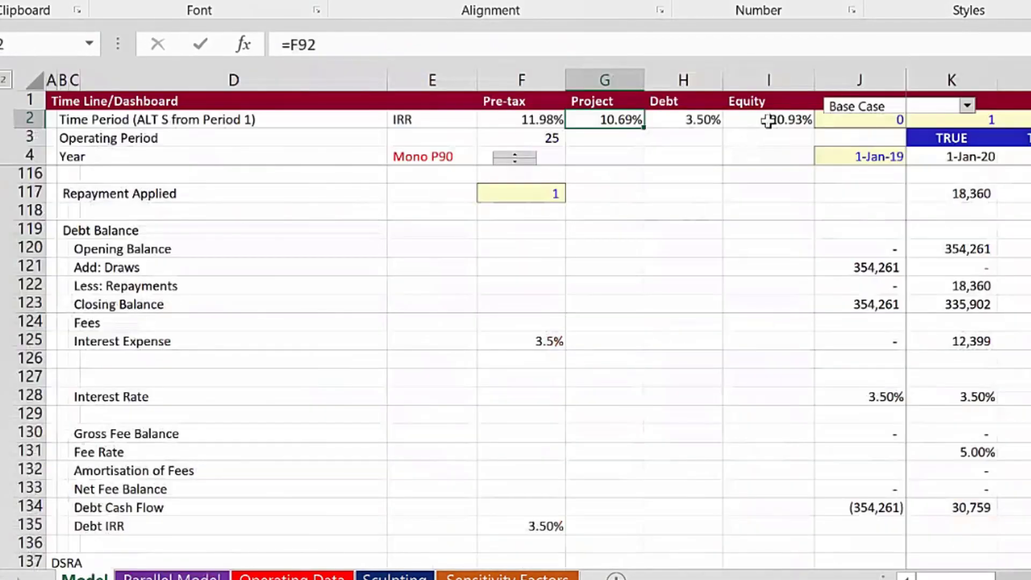
click(768, 121)
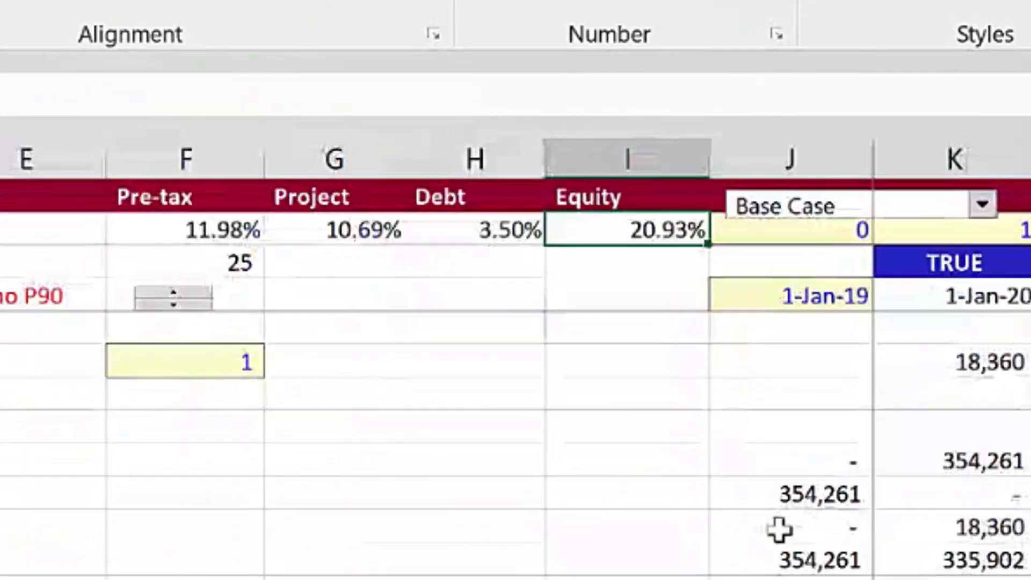
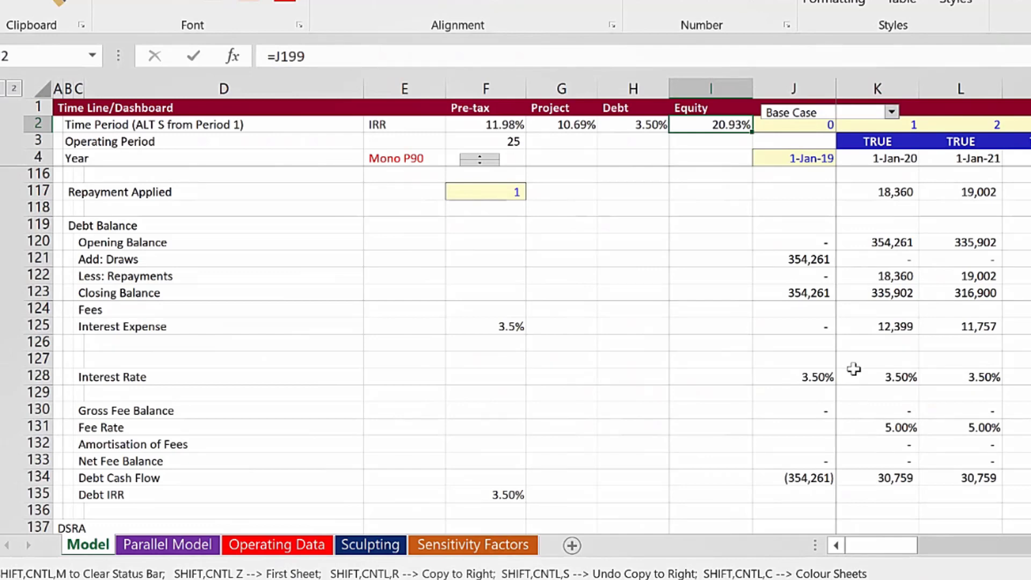
Enter 0.75% as the Fees percentage under Debt Financing in the Model sheet's inputs, and replace it with 40%
scroll(854, 369, up, 1)
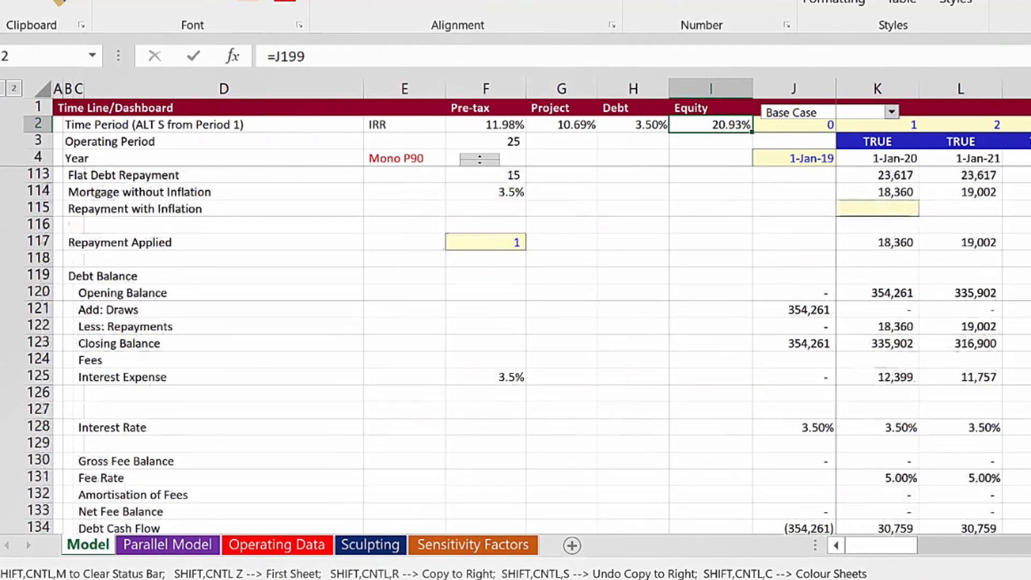
scroll(527, 351, up, 1)
scroll(527, 352, up, 20)
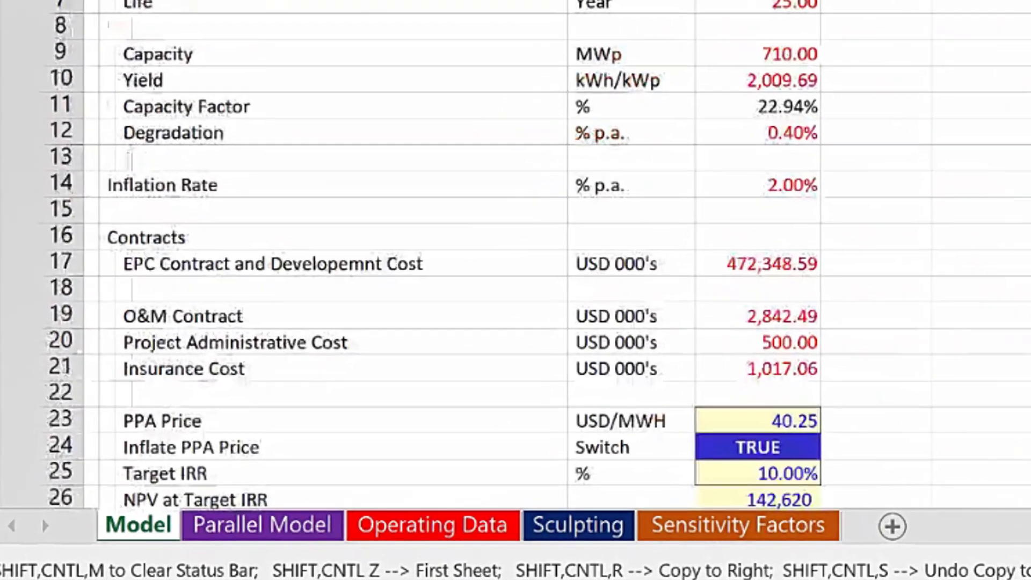
scroll(515, 250, down, 1)
scroll(515, 250, down, 4)
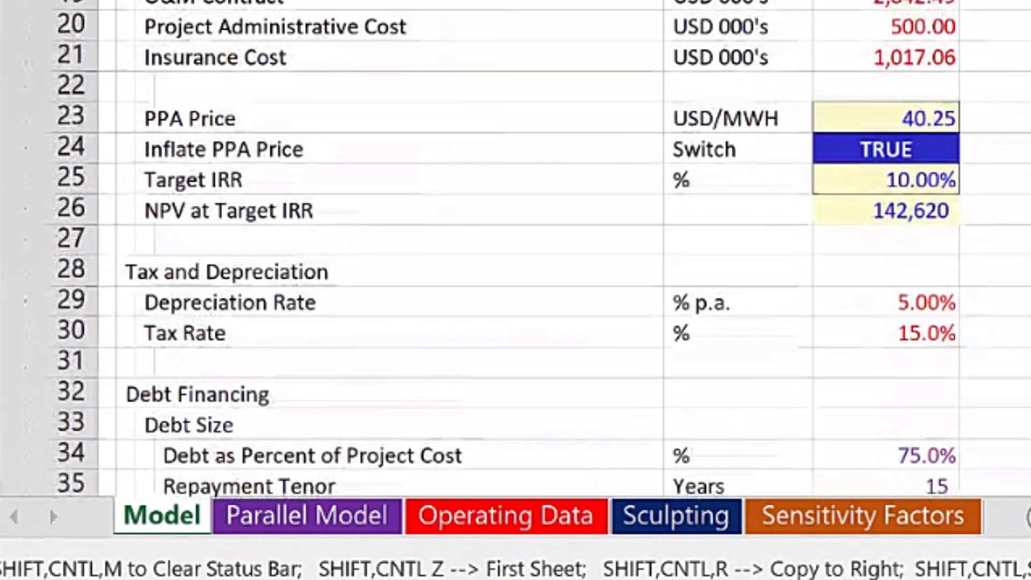
scroll(515, 250, down, 1)
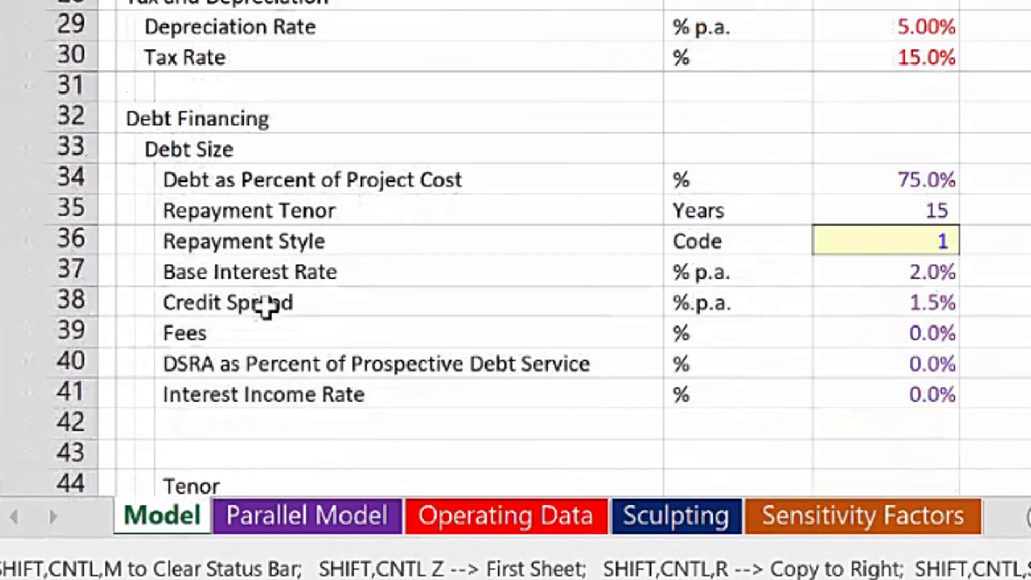
click(284, 336)
click(934, 311)
click(908, 333)
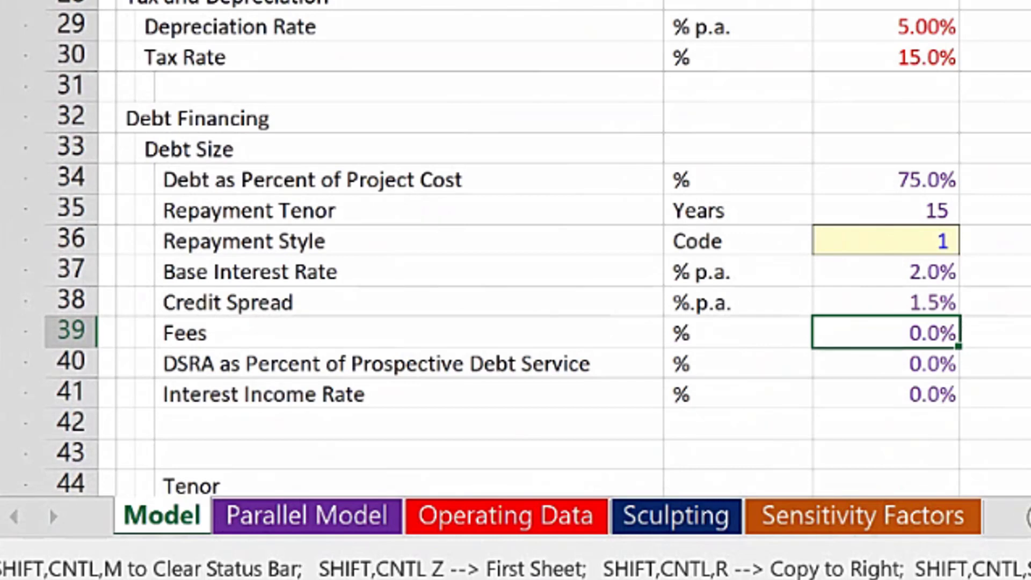
text(0.75)
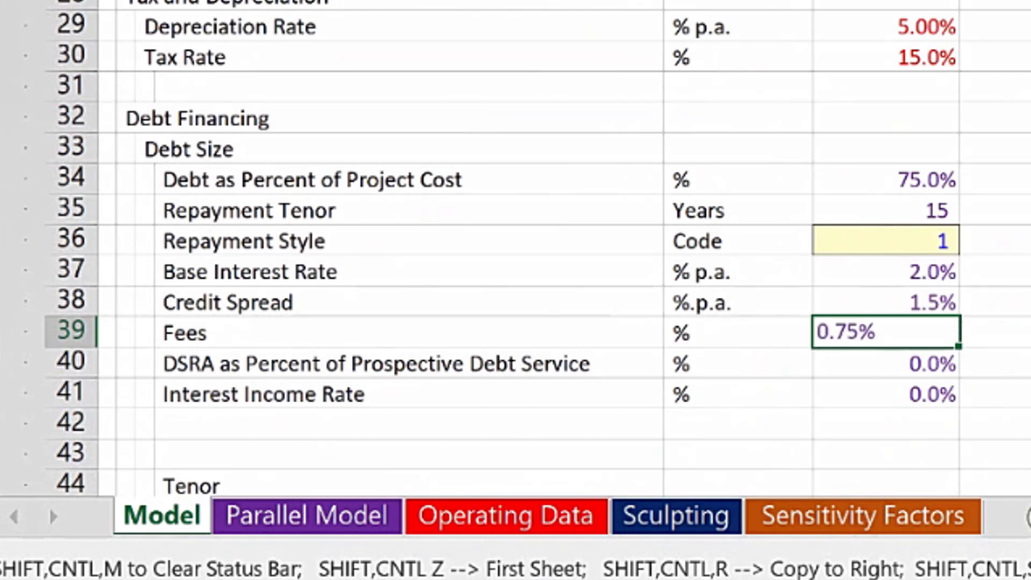
key(Return)
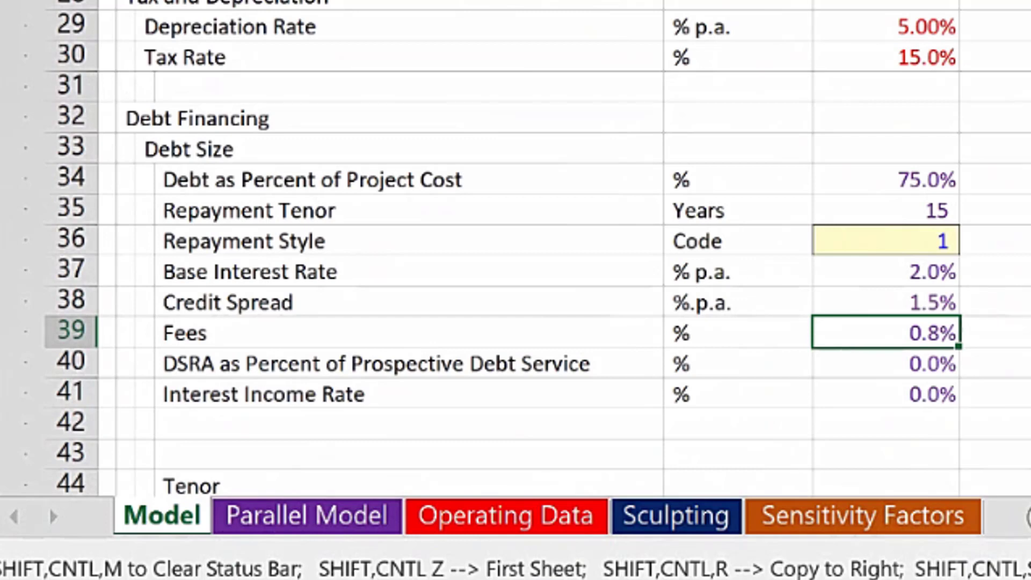
text(40)
key(Return)
Calculate the Fees under Uses of Funds in J100 as the fee percentage times the debt financing, using =F100*J105
scroll(537, 247, down, 1)
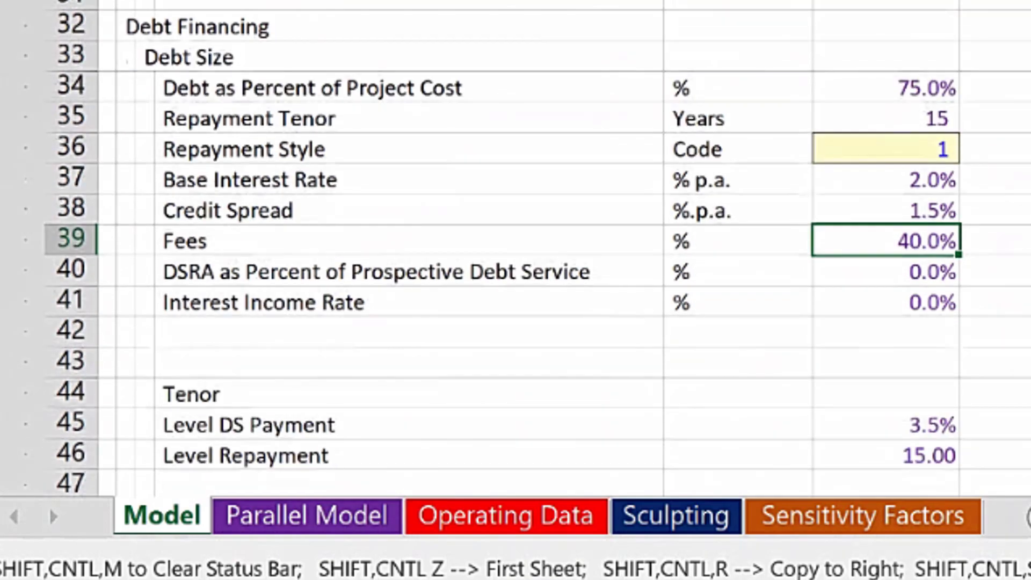
scroll(538, 247, down, 1)
scroll(537, 247, down, 6)
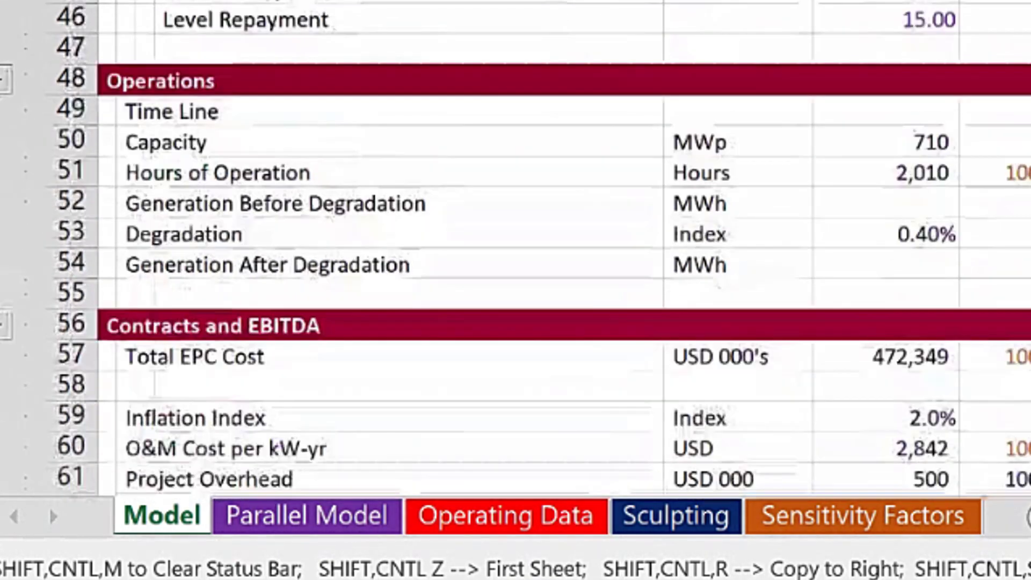
scroll(537, 247, down, 7)
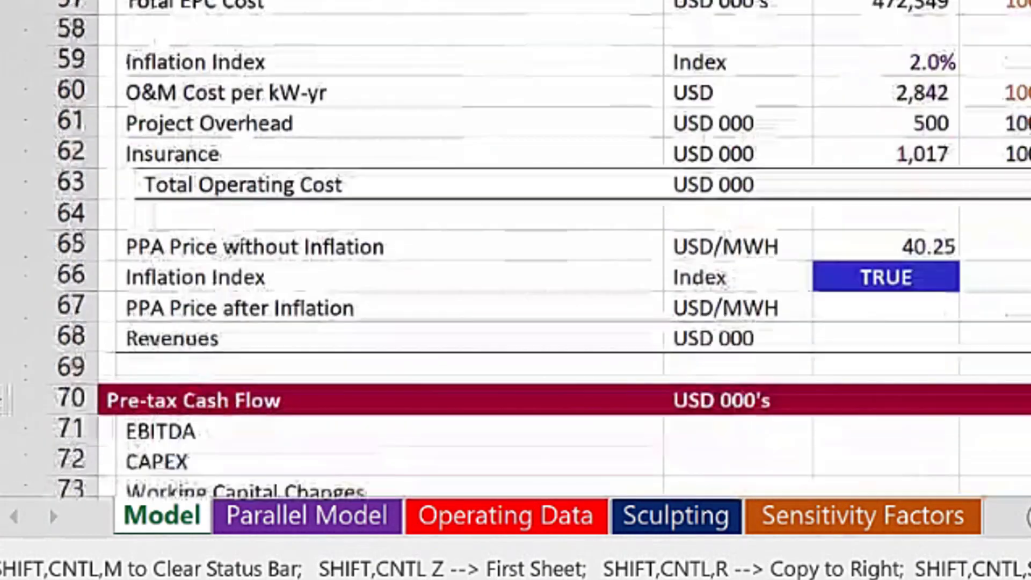
scroll(537, 247, down, 8)
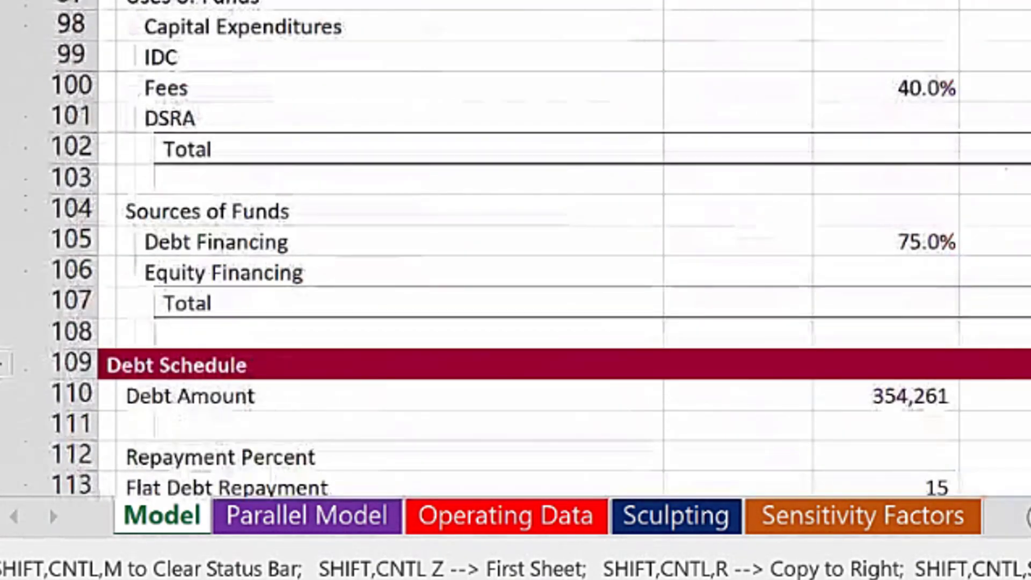
click(738, 151)
drag(196, 31, 1029, 27)
click(953, 256)
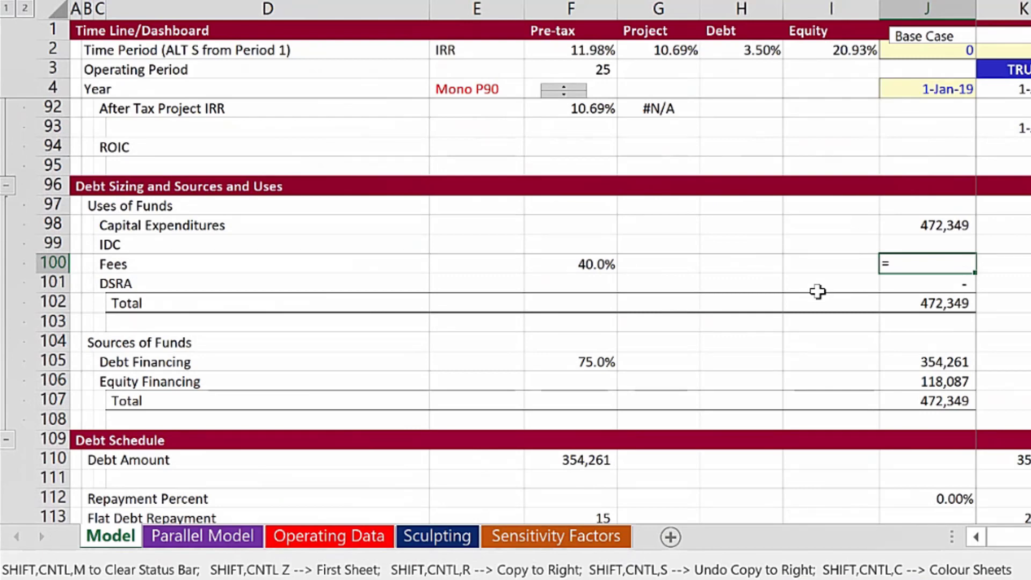
key(Left)
key(Left)
key(Left)
key(Left)
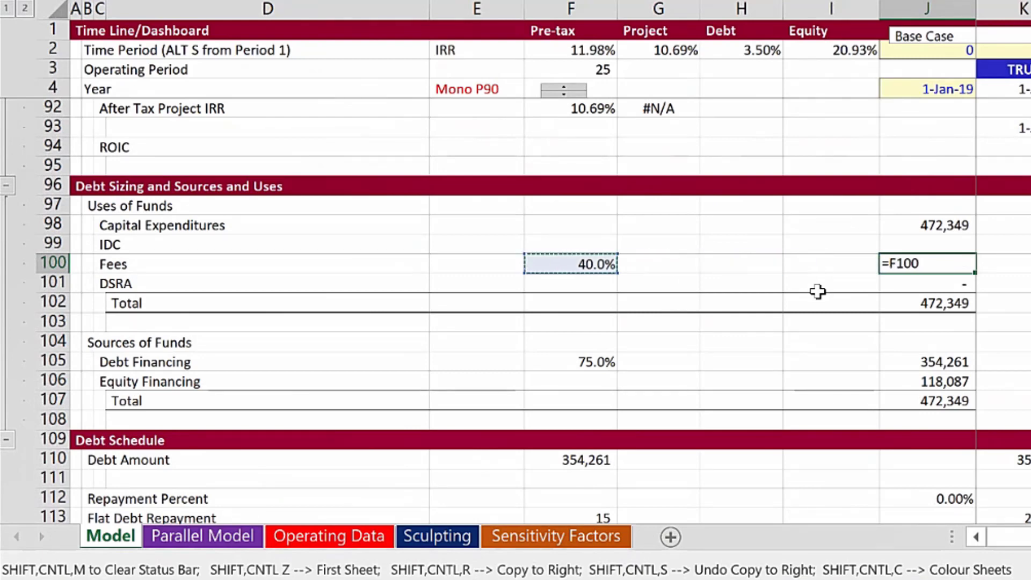
text(*)
key(Down)
key(Down)
key(Down)
key(Down)
key(Down)
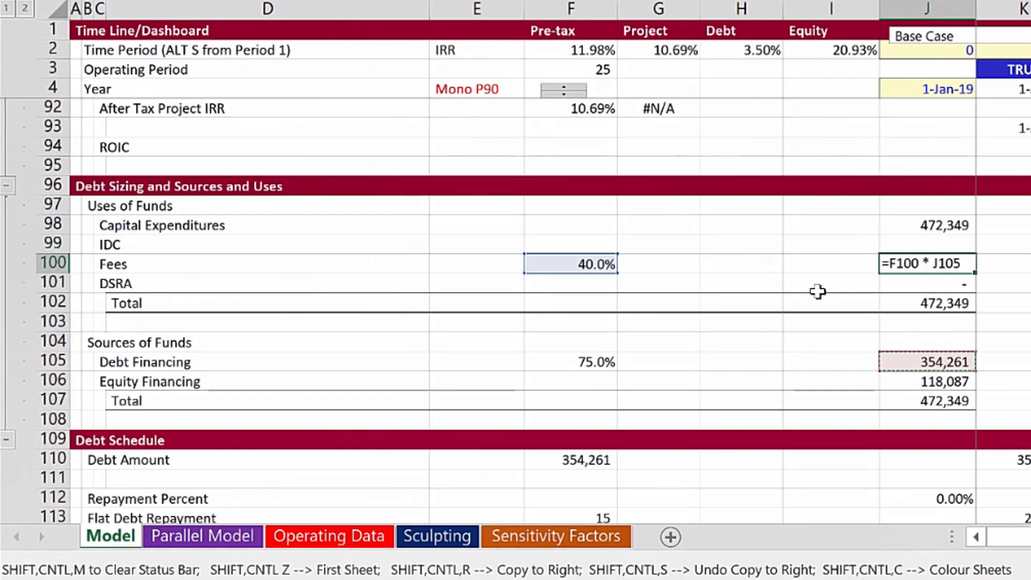
key(ctrl+Return)
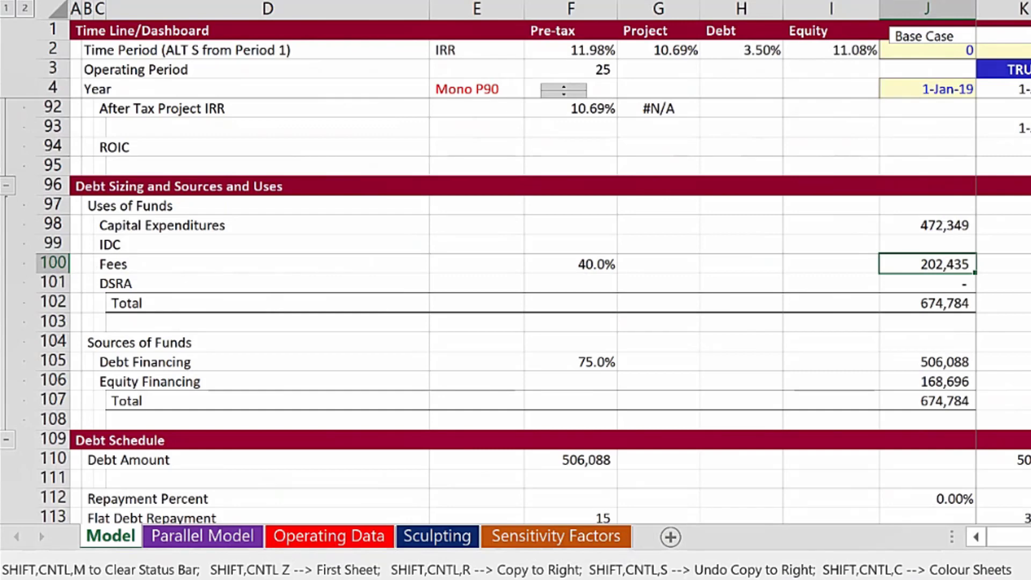
Turn off iterative calculation in the workbook's formula options and dismiss the circular reference warning
click(887, 243)
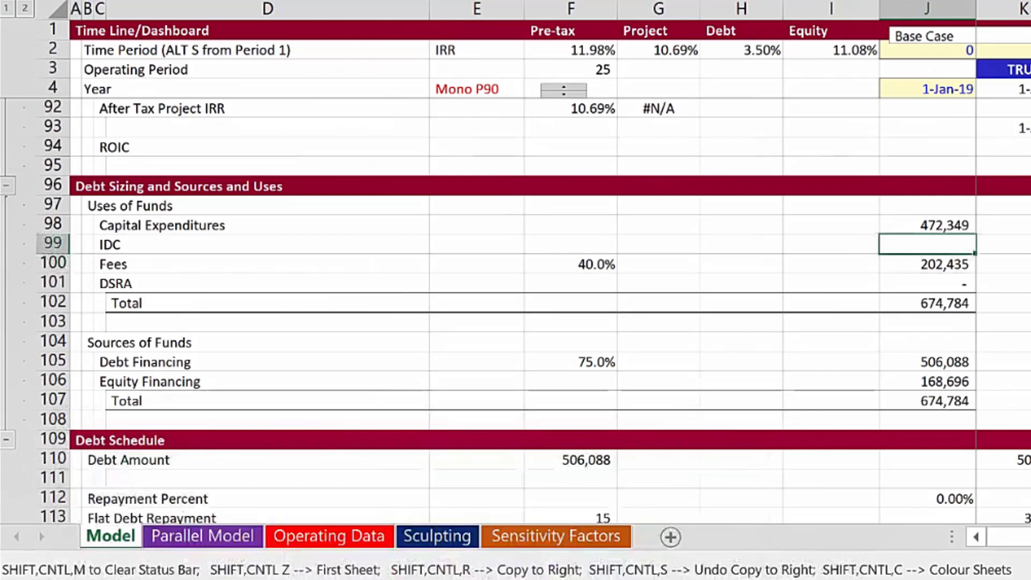
key(alt+f)
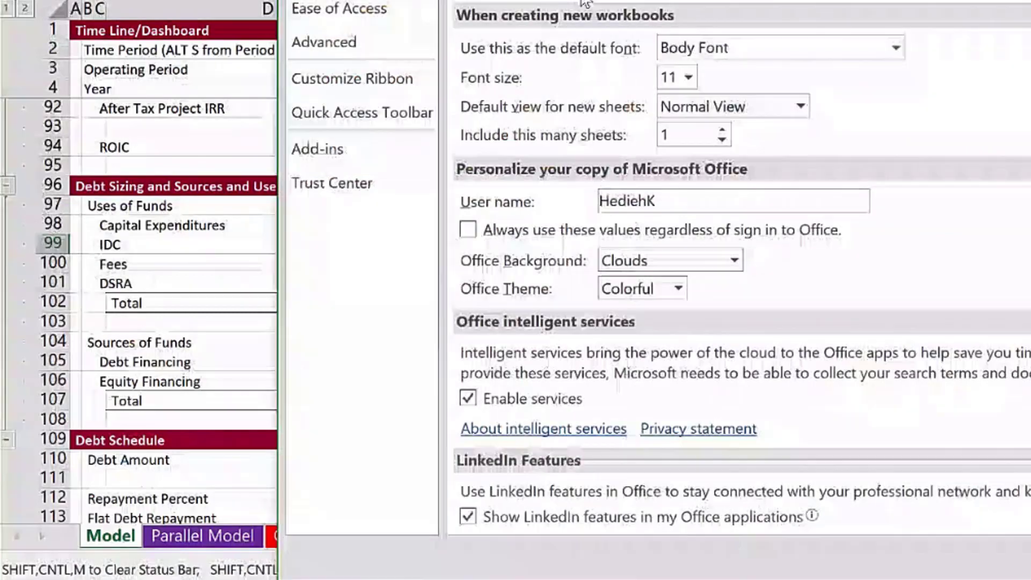
click(21, 41)
click(579, 84)
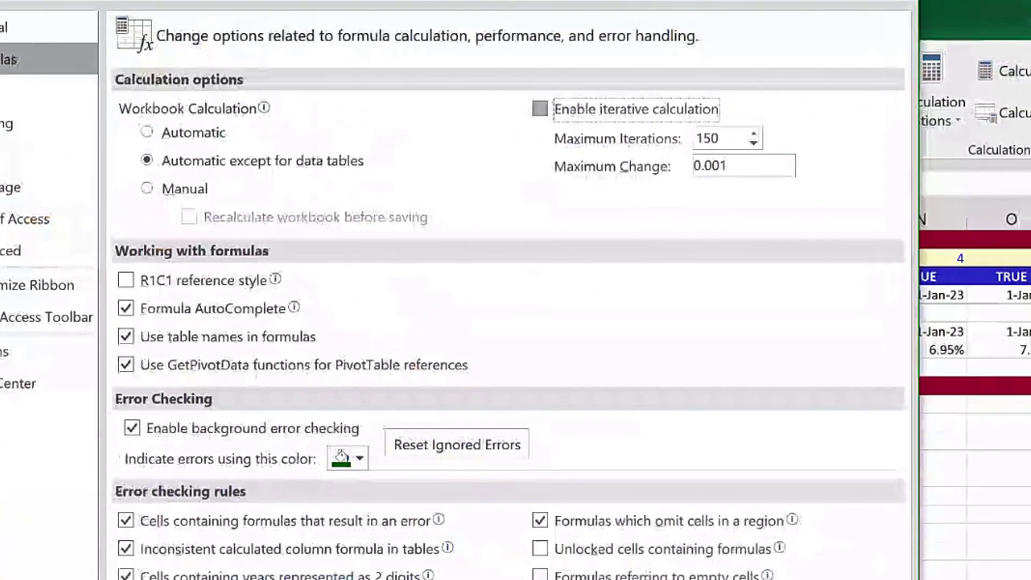
click(760, 579)
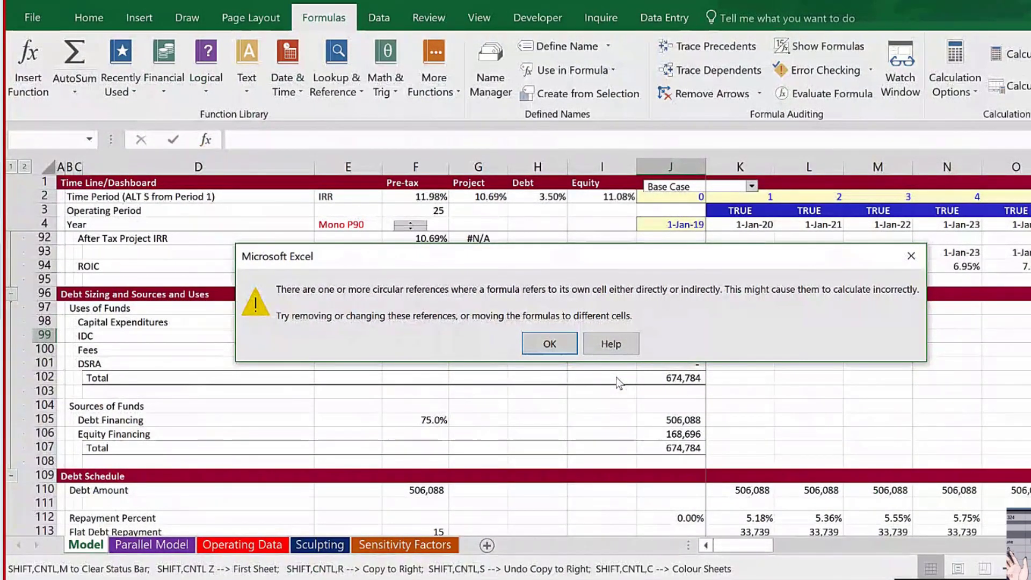
key(Return)
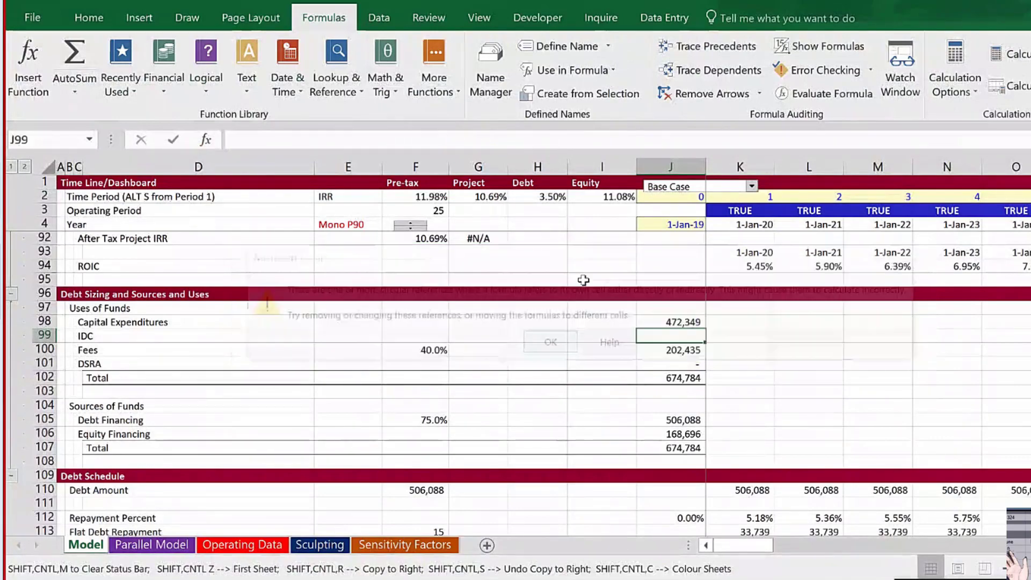
Re-enable iterative calculation in the workbook's formula options
click(33, 18)
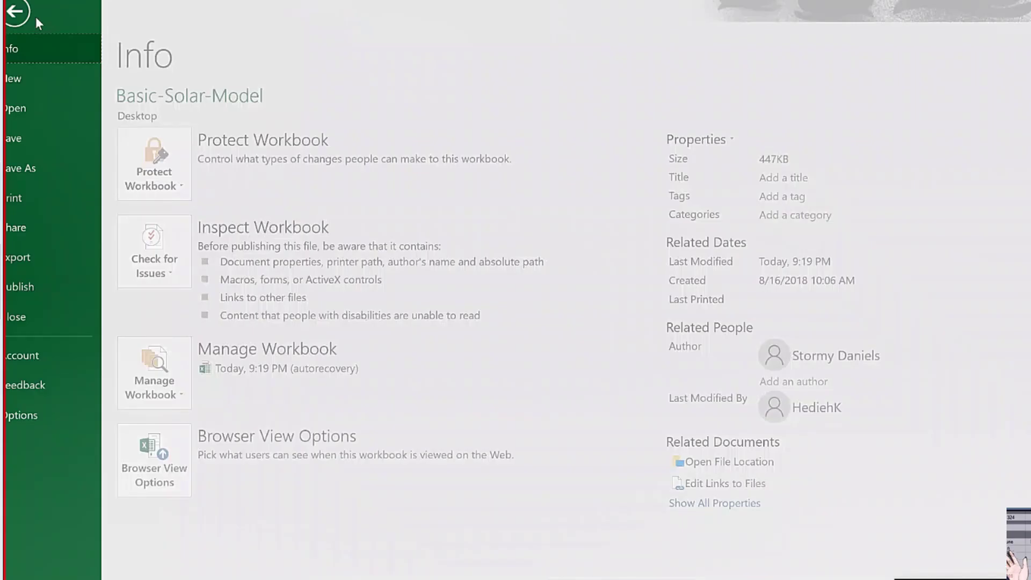
click(72, 416)
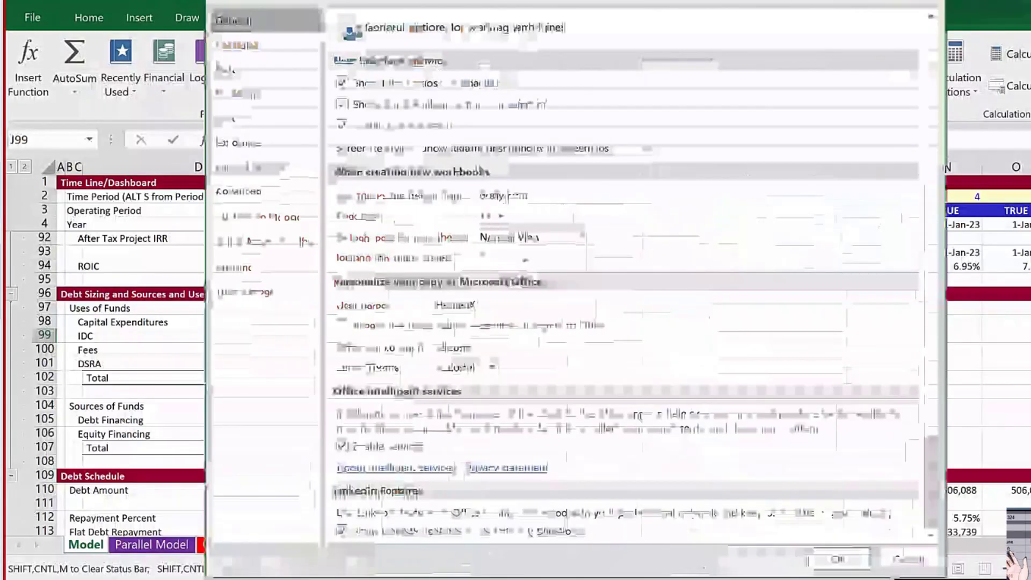
click(237, 45)
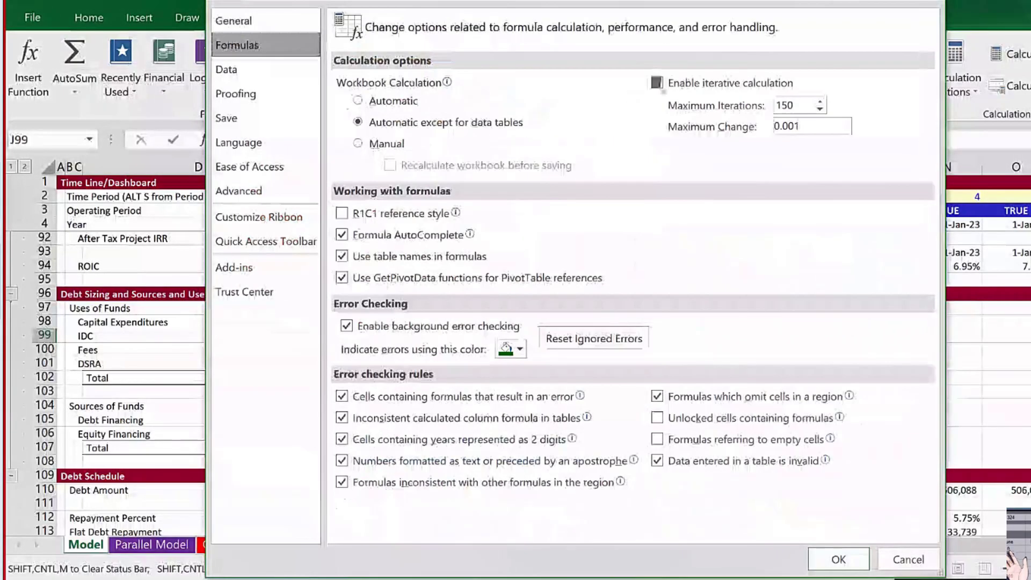
click(838, 560)
click(881, 379)
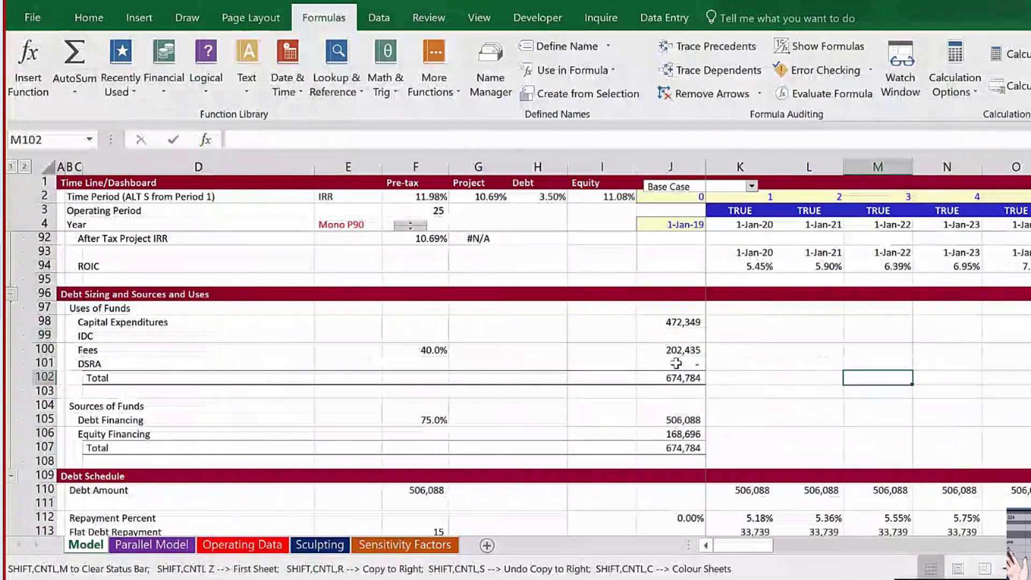
Delete the DSRA row 101 from Uses of Funds and undo the deletion
click(683, 352)
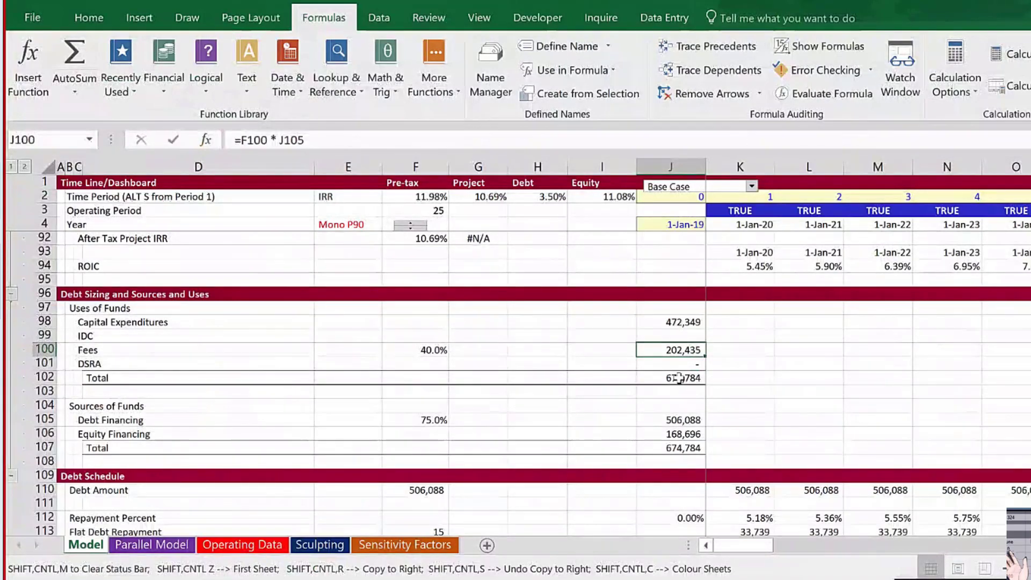
click(690, 365)
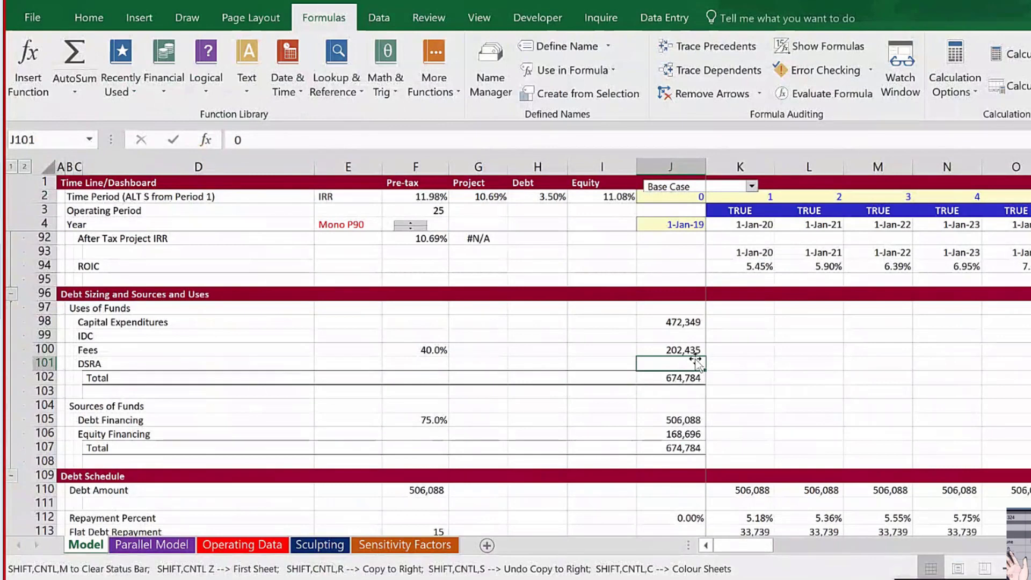
key(shift+space)
key(ctrl+plus)
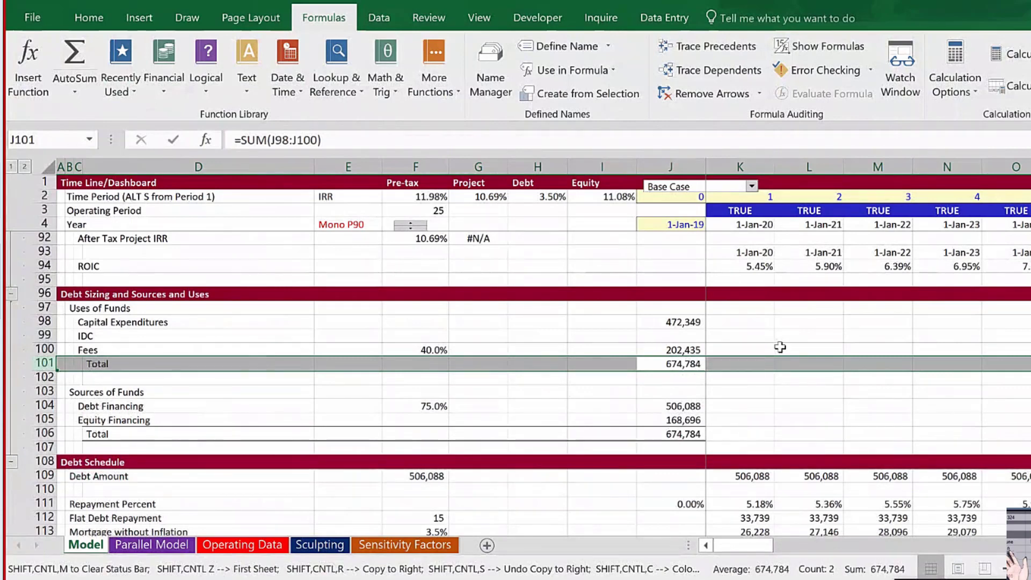
key(ctrl+plus)
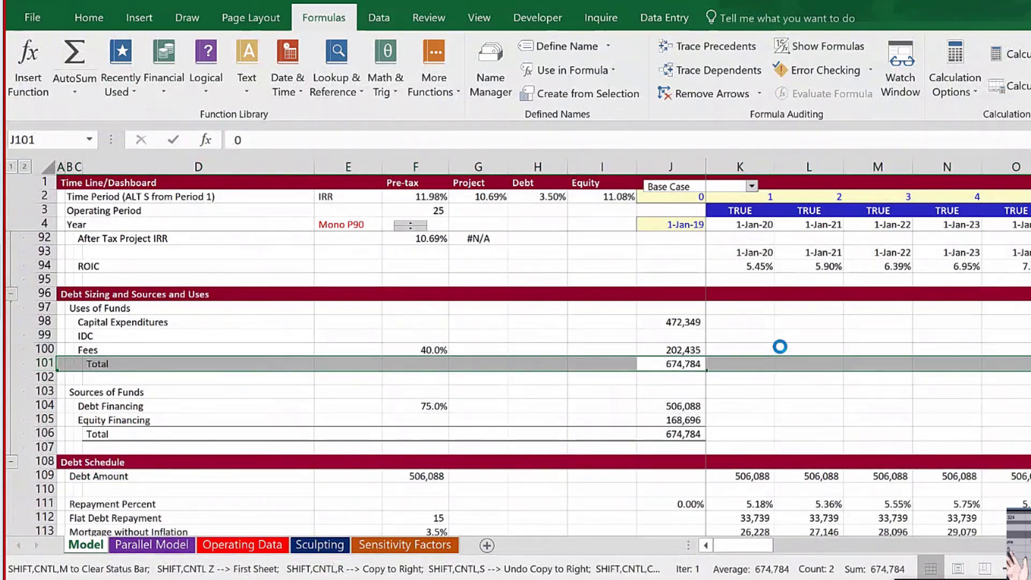
key(Down)
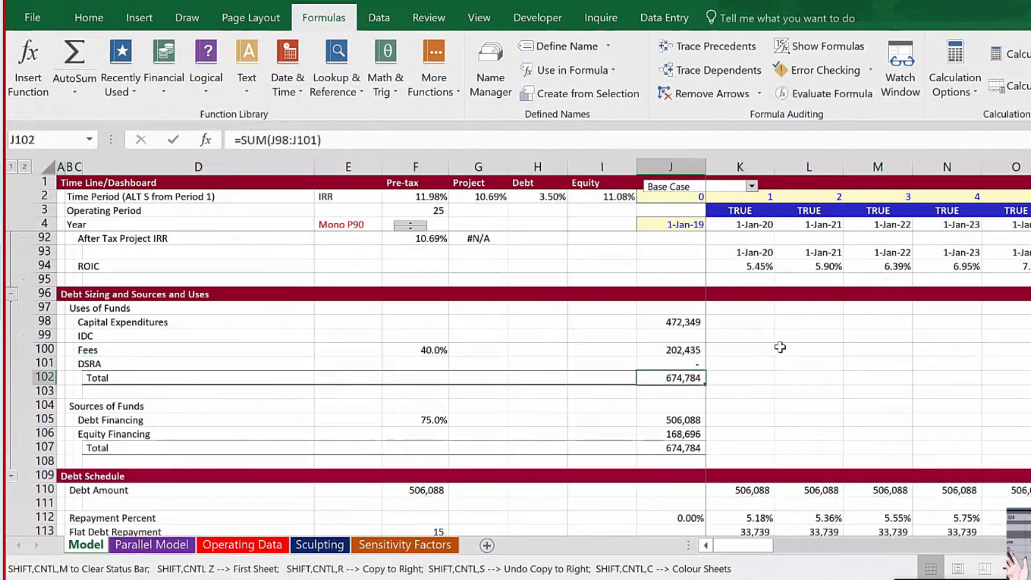
Examine the Sources of Funds formulas for Debt Financing, Equity Financing and Total in J105 to J107
key(Up)
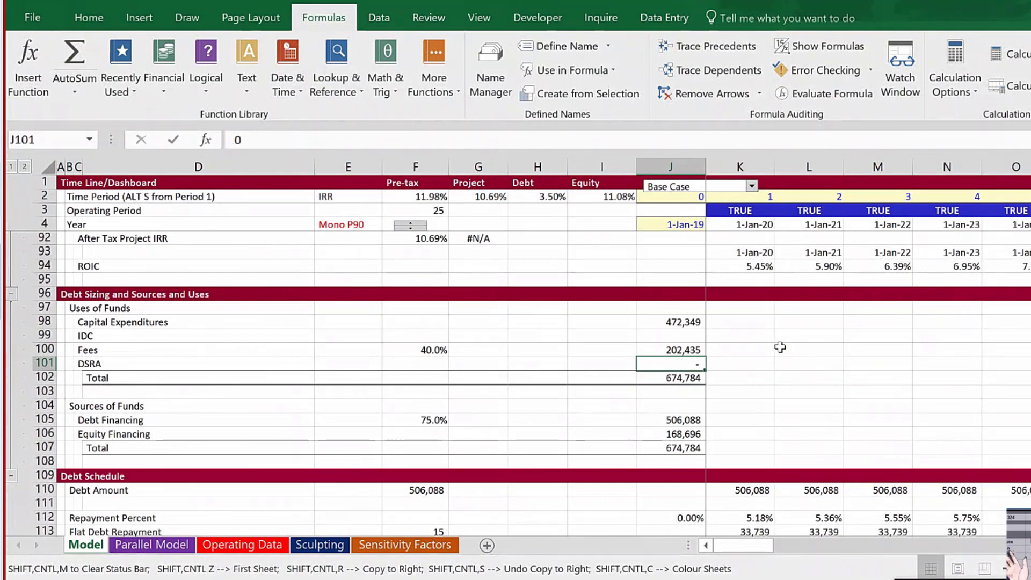
key(Down)
key(Down)
key(Down)
key(Down)
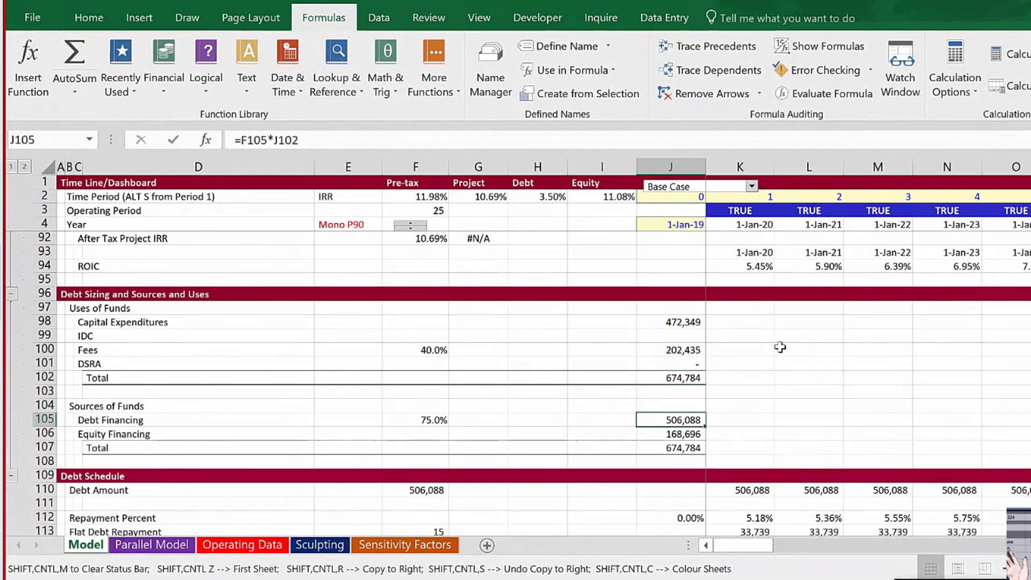
key(Down)
key(Down)
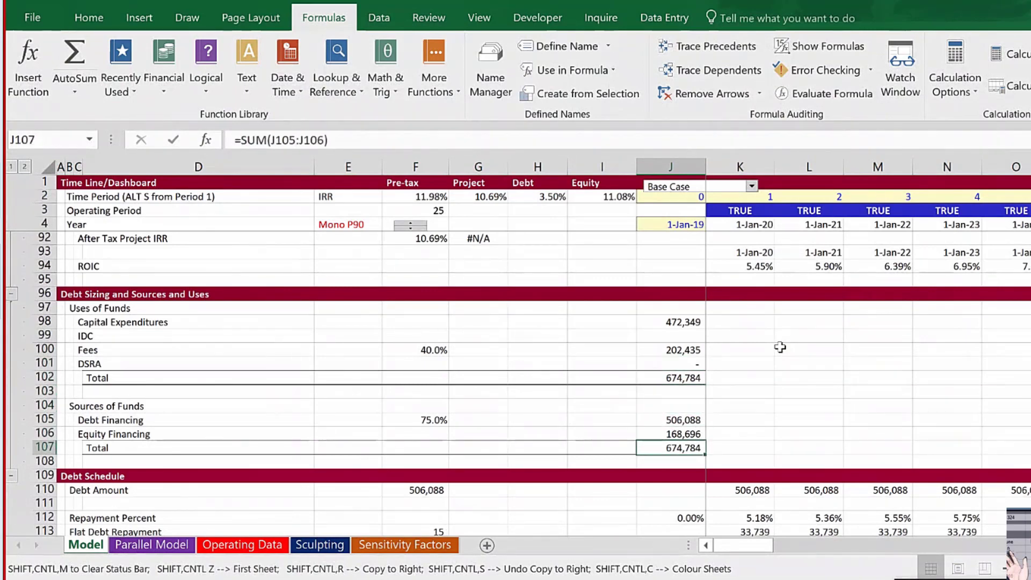
key(Up)
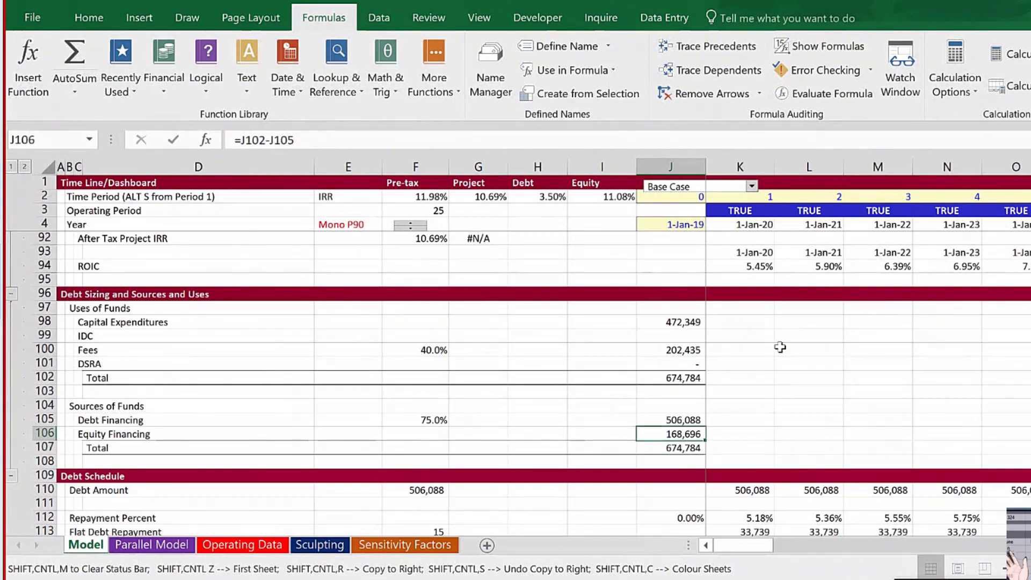
Delete the Debt Financing row 105 from Sources of Funds and undo the deletion
key(Left)
key(Left)
key(Left)
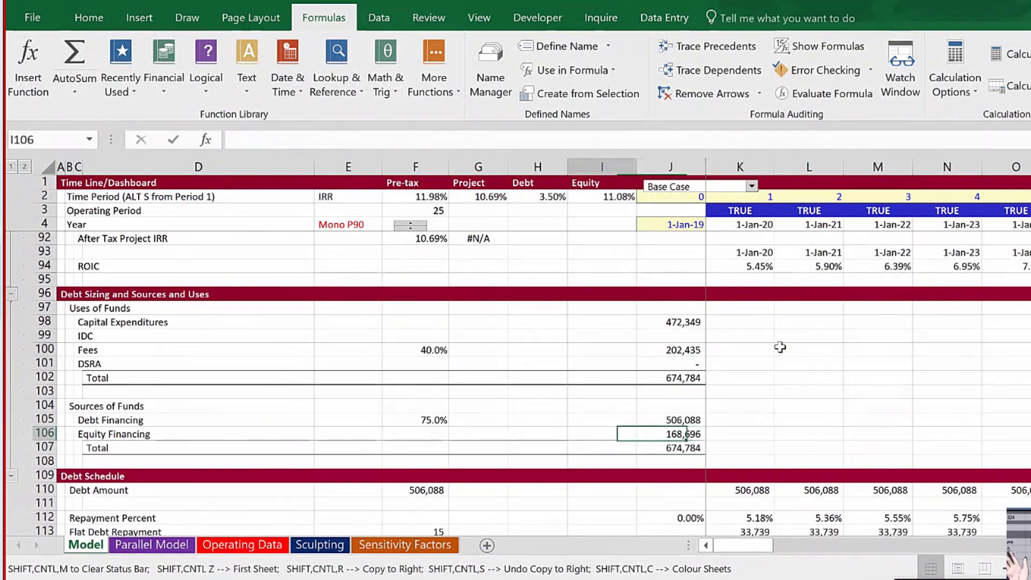
key(Up)
key(shift+space)
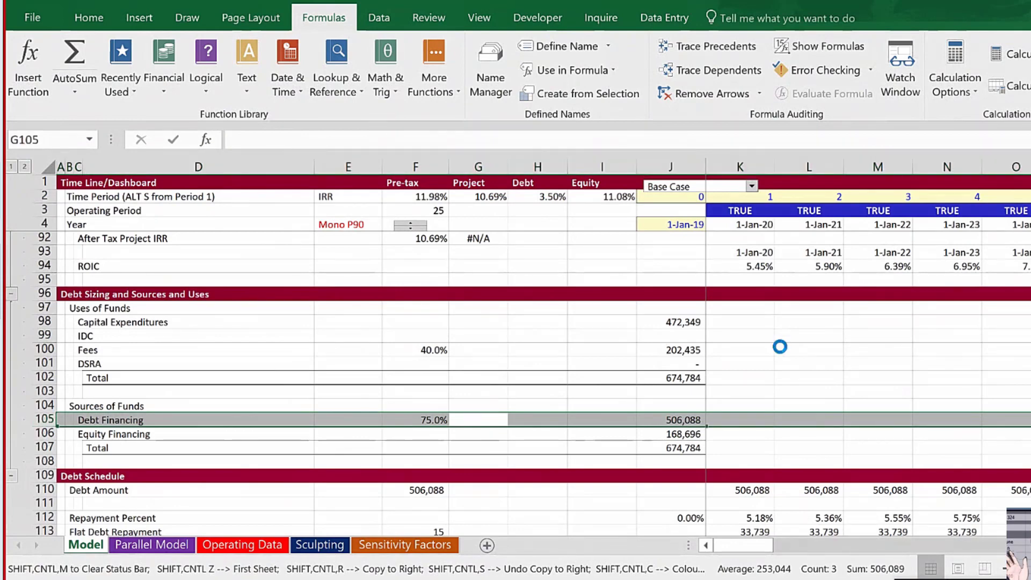
key(ctrl+minus)
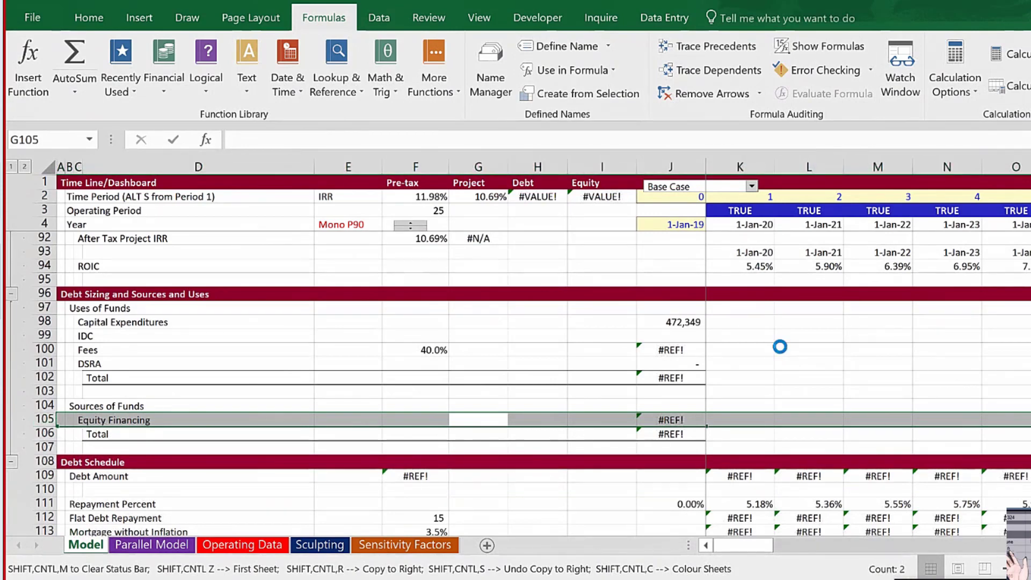
key(ctrl+z)
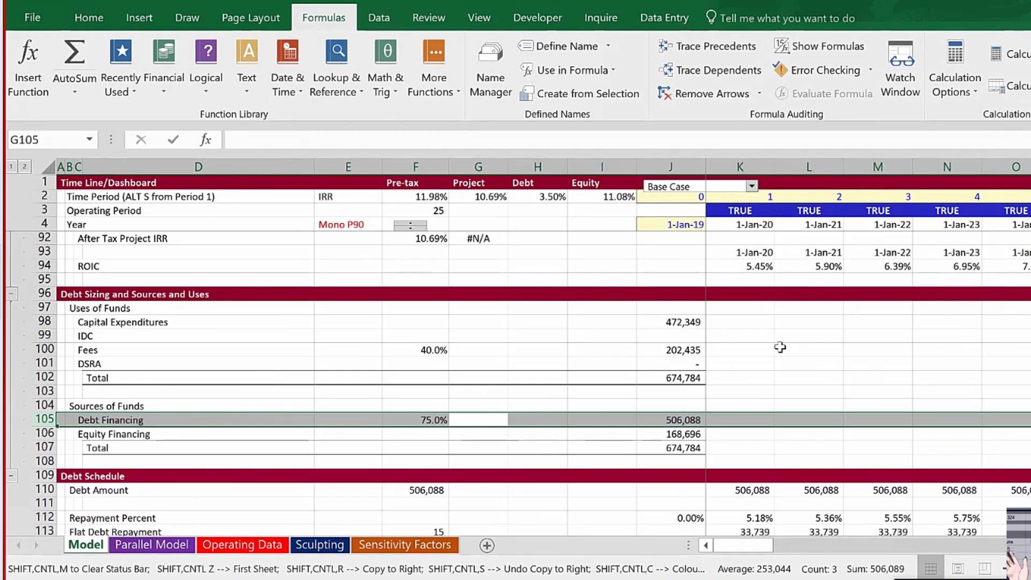
Examine the PPA Price, Target IRR and NPV at Target IRR inputs in rows 23 to 26 alongside the dashboard's equity IRR
click(698, 365)
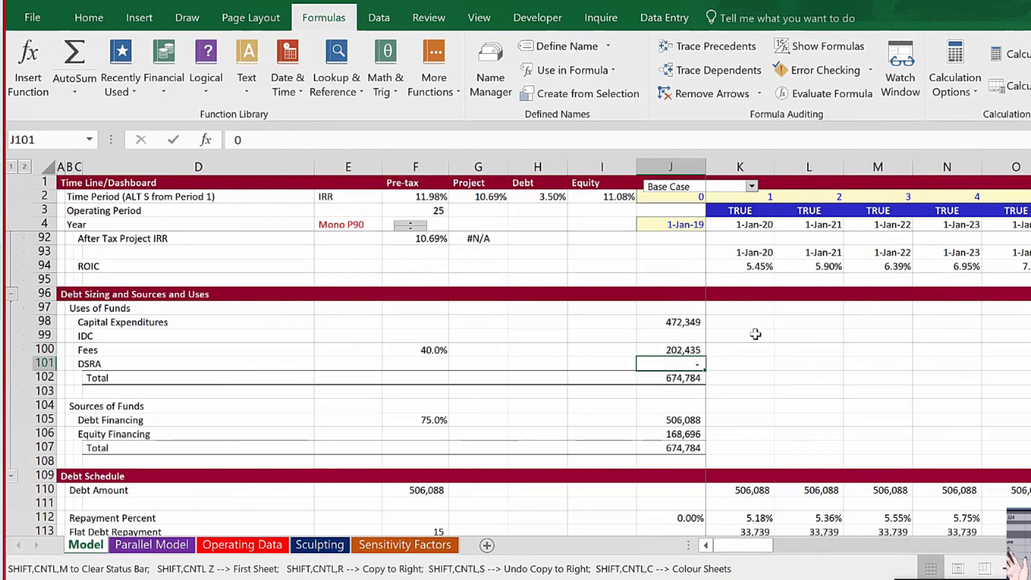
scroll(756, 334, up, 1)
scroll(754, 333, up, 1)
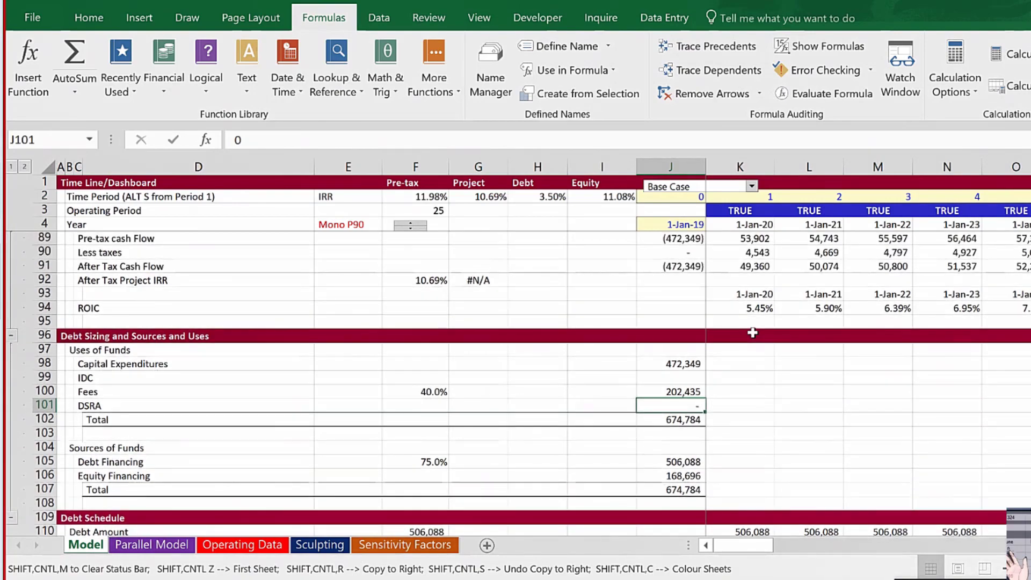
scroll(748, 333, up, 8)
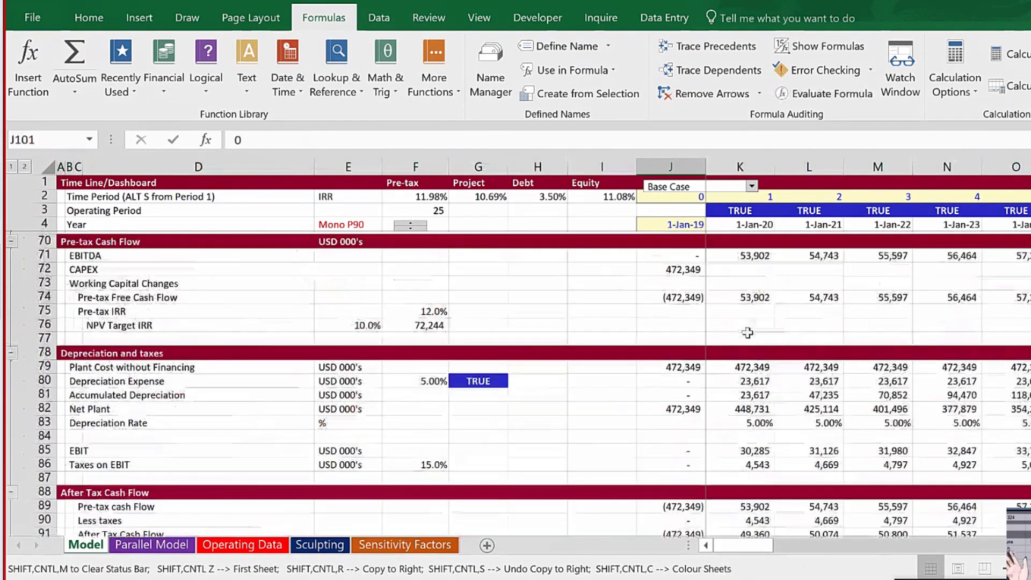
scroll(748, 333, up, 3)
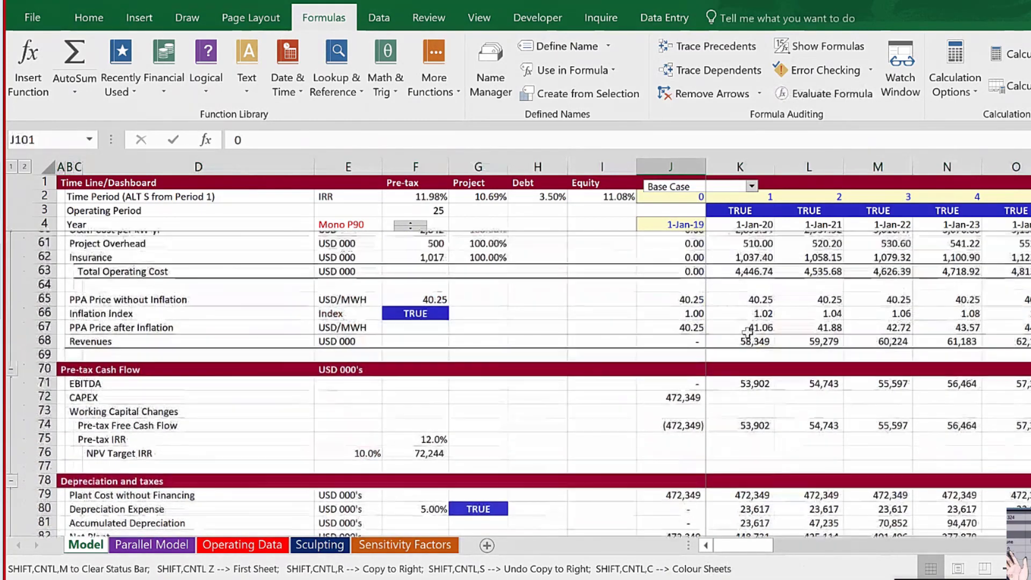
scroll(447, 352, up, 6)
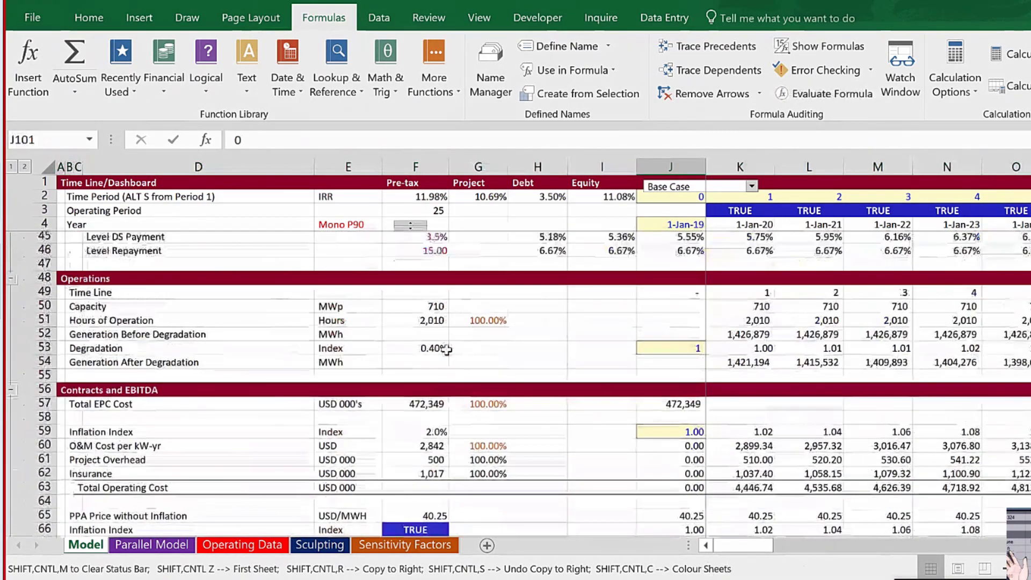
scroll(447, 350, up, 7)
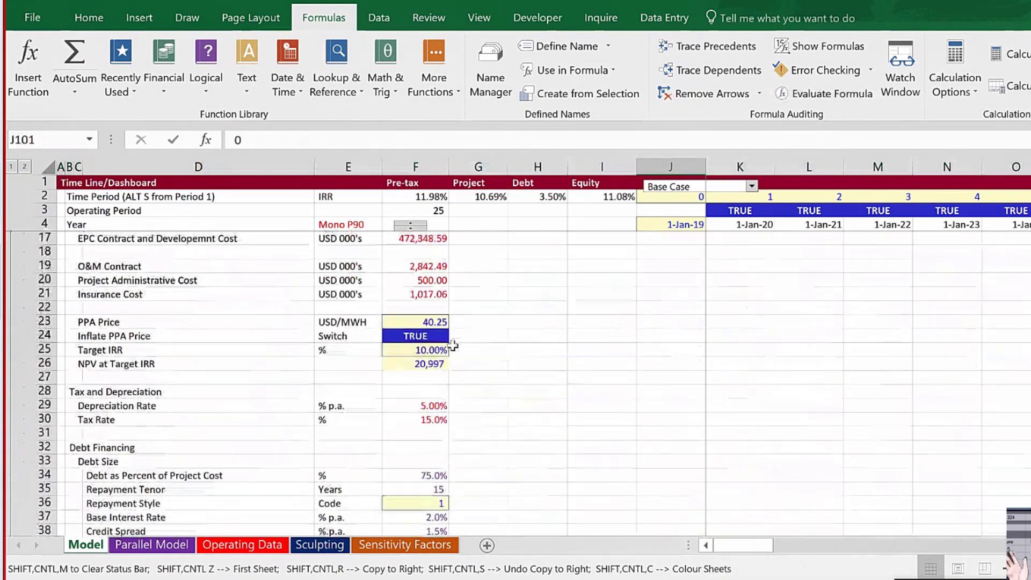
drag(155, 326, 511, 368)
click(575, 349)
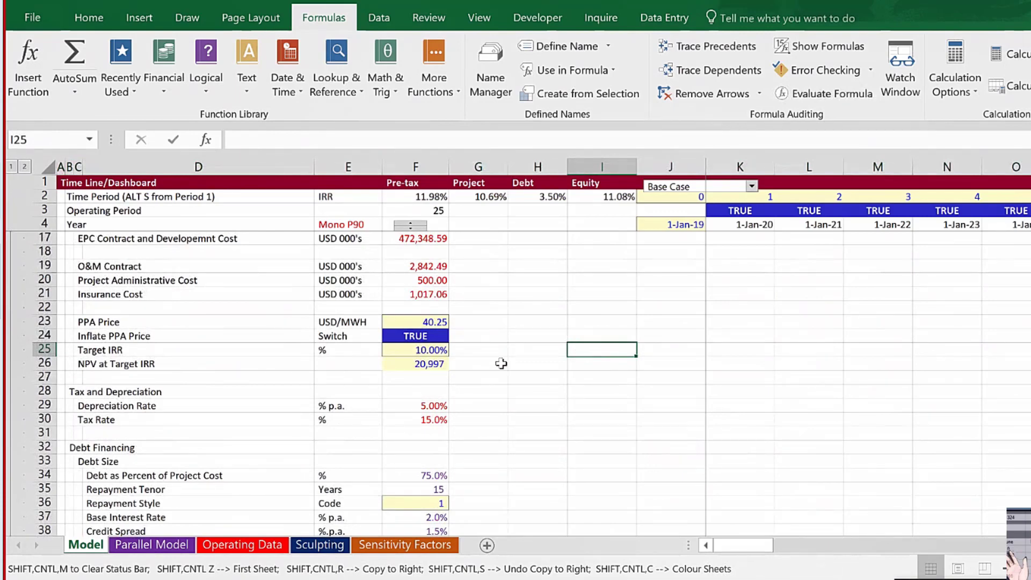
click(444, 348)
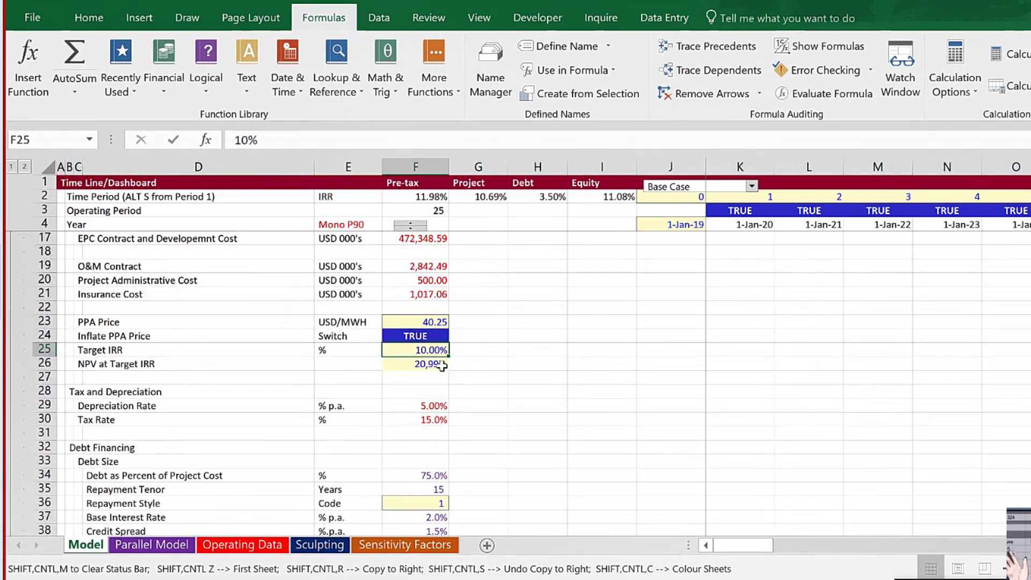
click(441, 365)
click(616, 198)
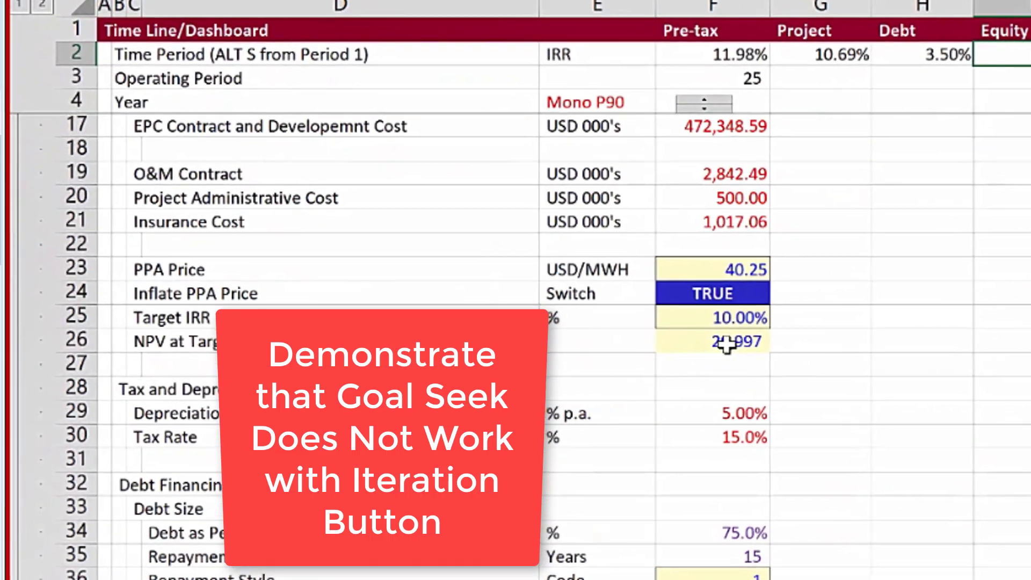
click(742, 317)
click(817, 324)
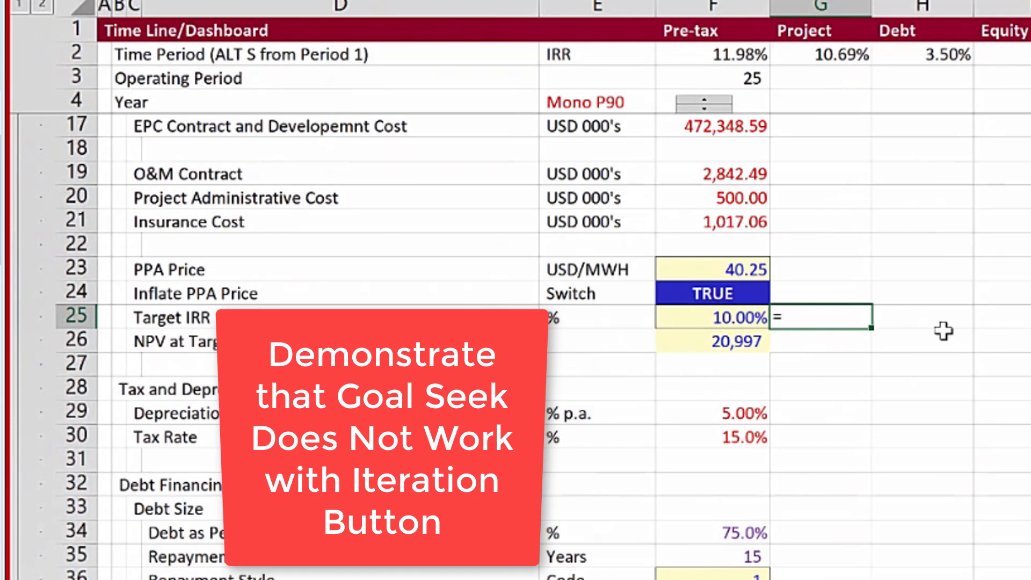
text(=)
click(730, 318)
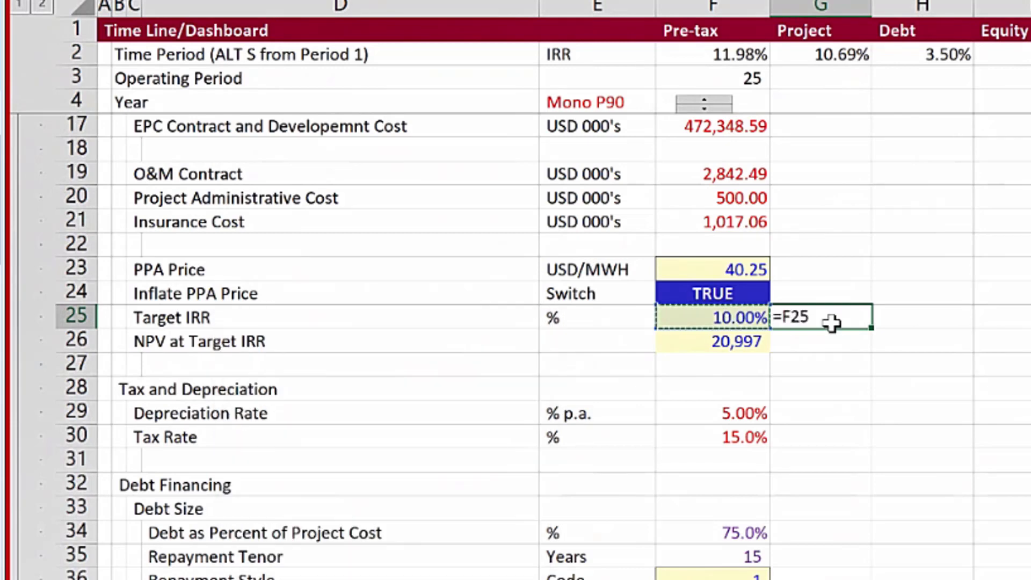
key(Escape)
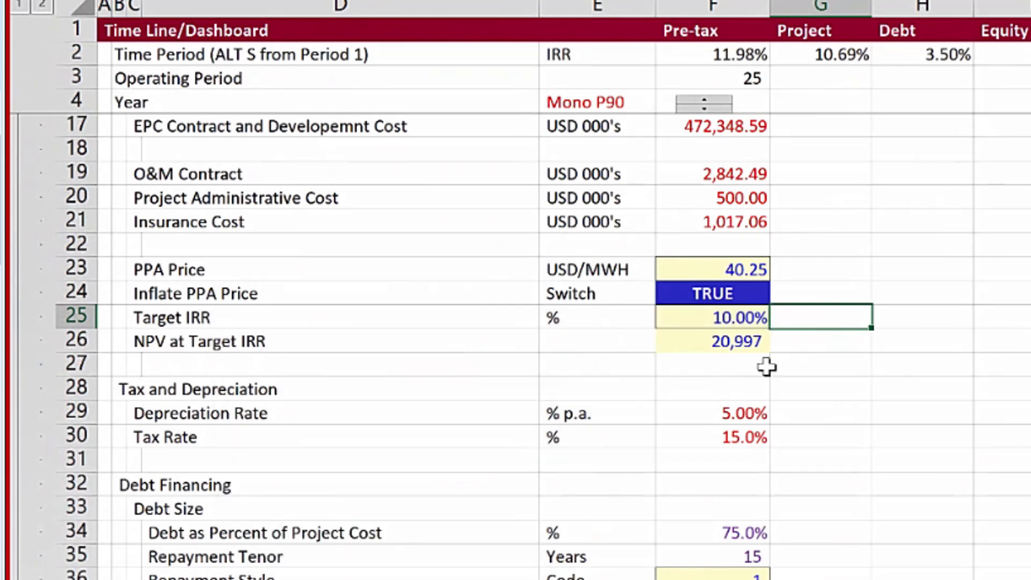
Examine the NPV at Target IRR formula in F26
click(735, 341)
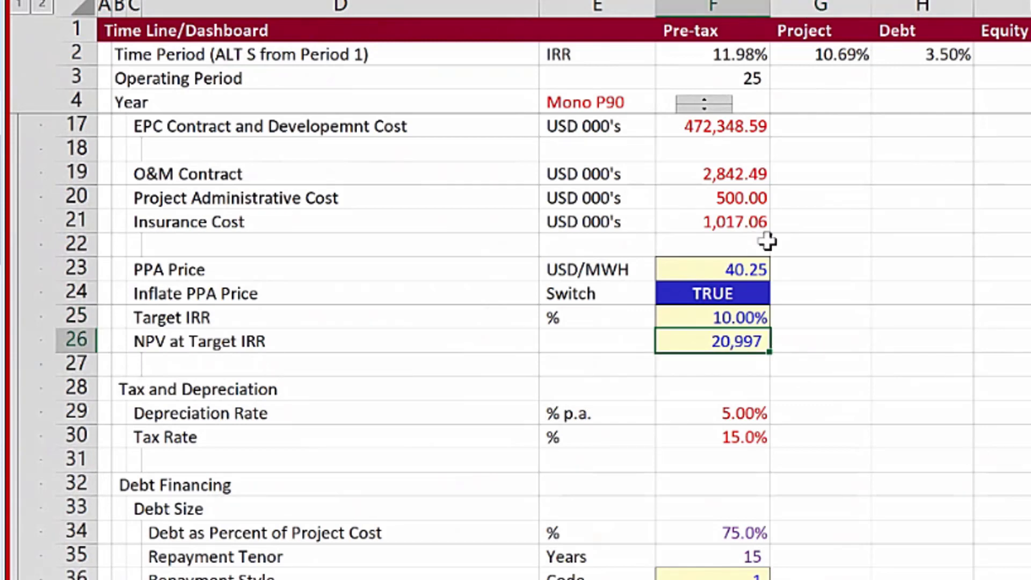
key(F2)
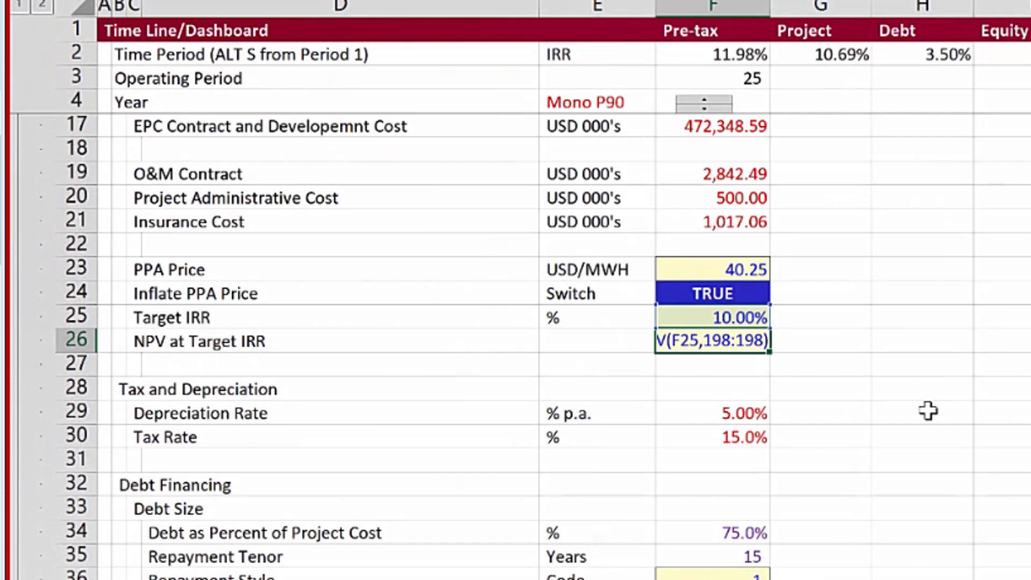
key(Escape)
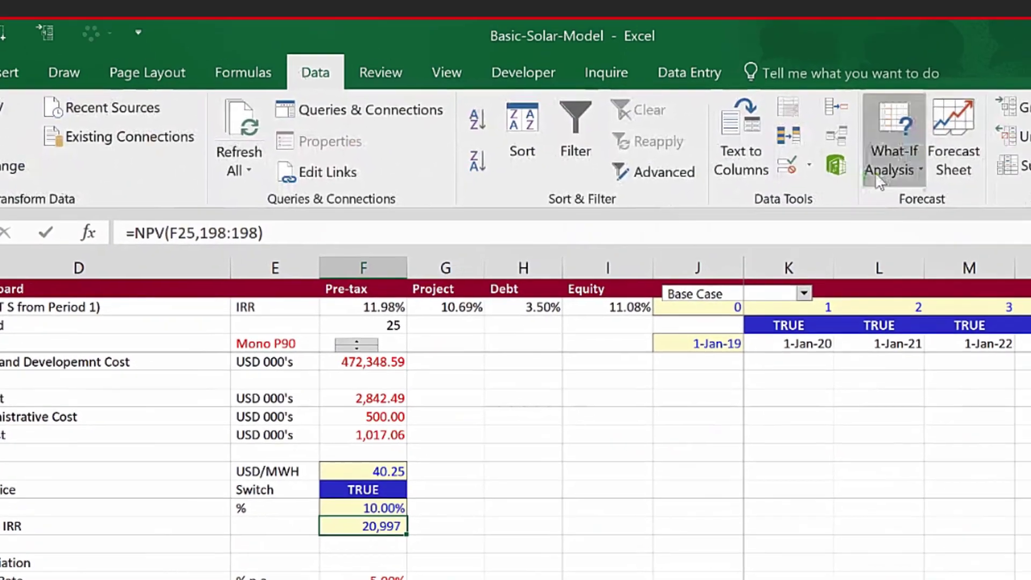
Try to Goal Seek the NPV at Target IRR in F26 to 0 by changing the PPA Price in F23, and cancel the run
click(882, 156)
click(918, 238)
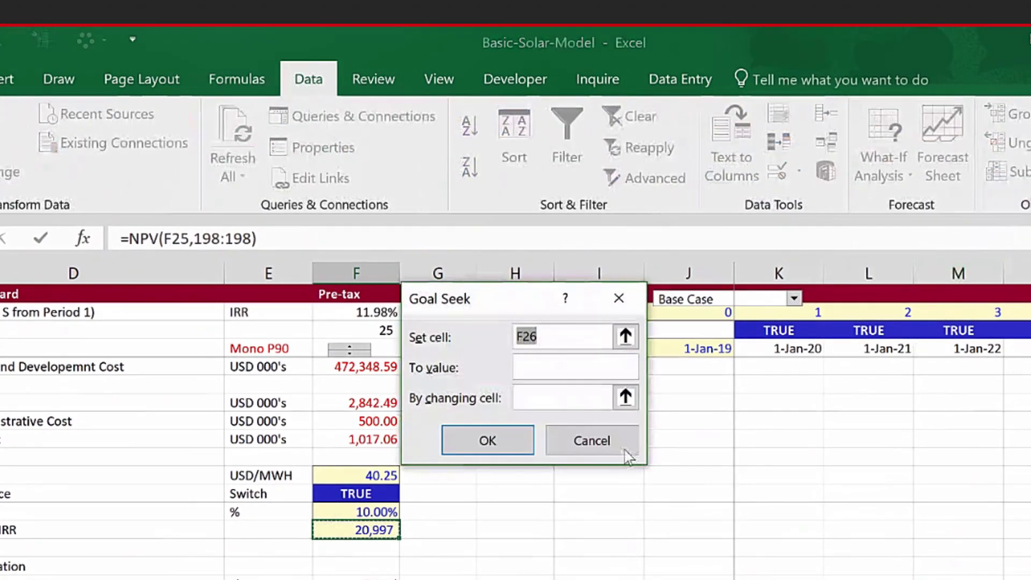
click(587, 371)
text(0)
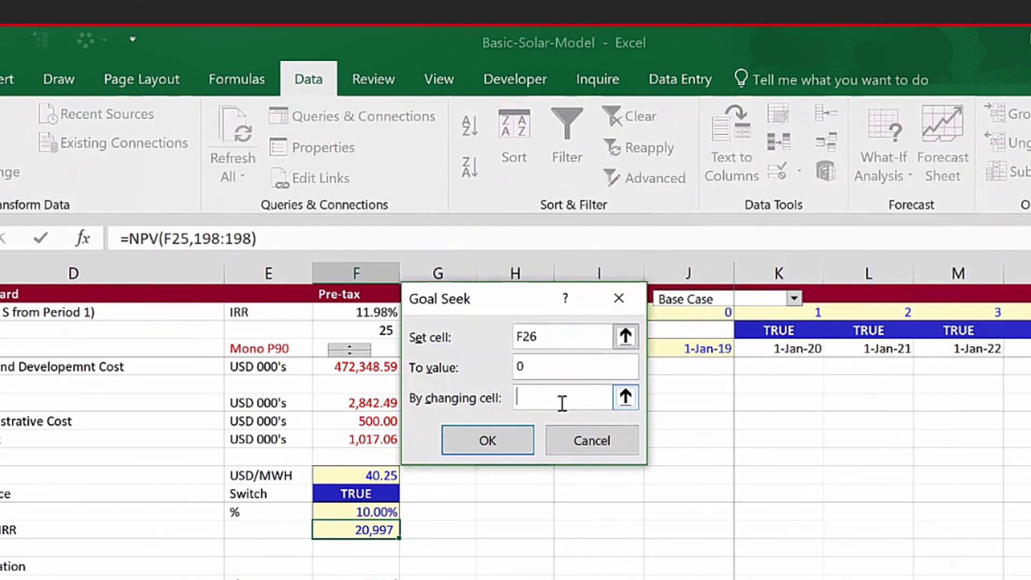
key(Tab)
click(356, 475)
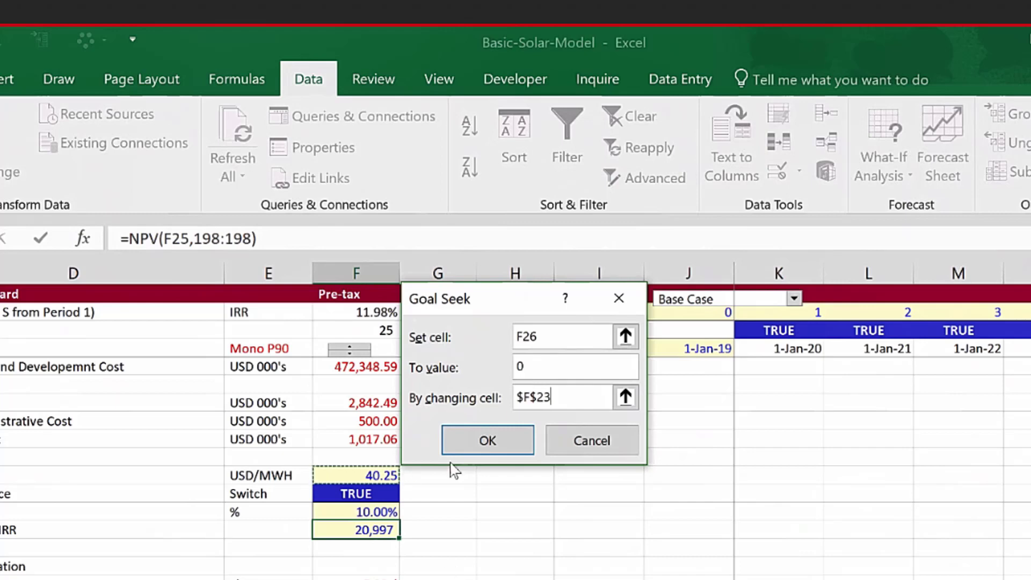
click(487, 439)
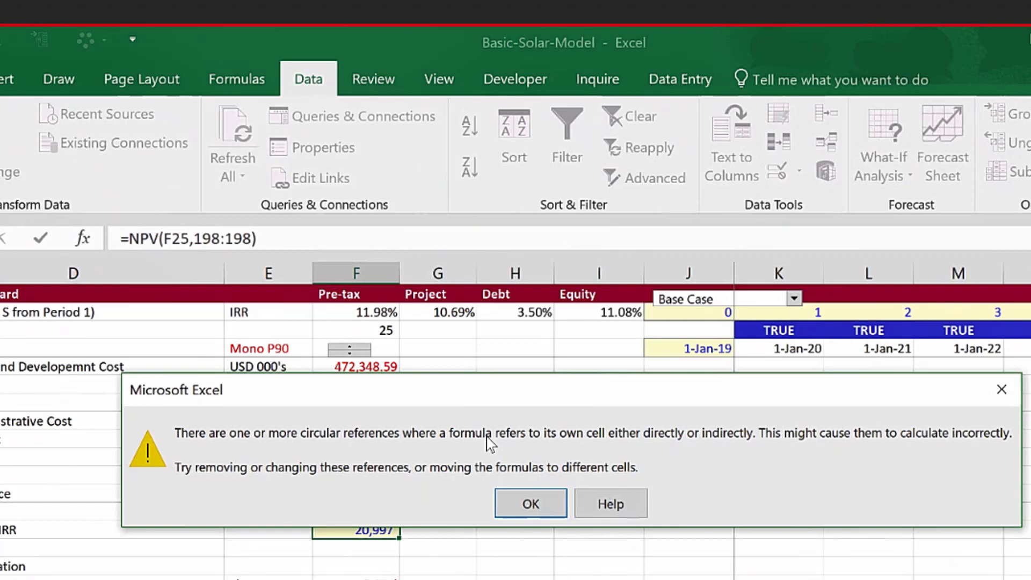
click(537, 502)
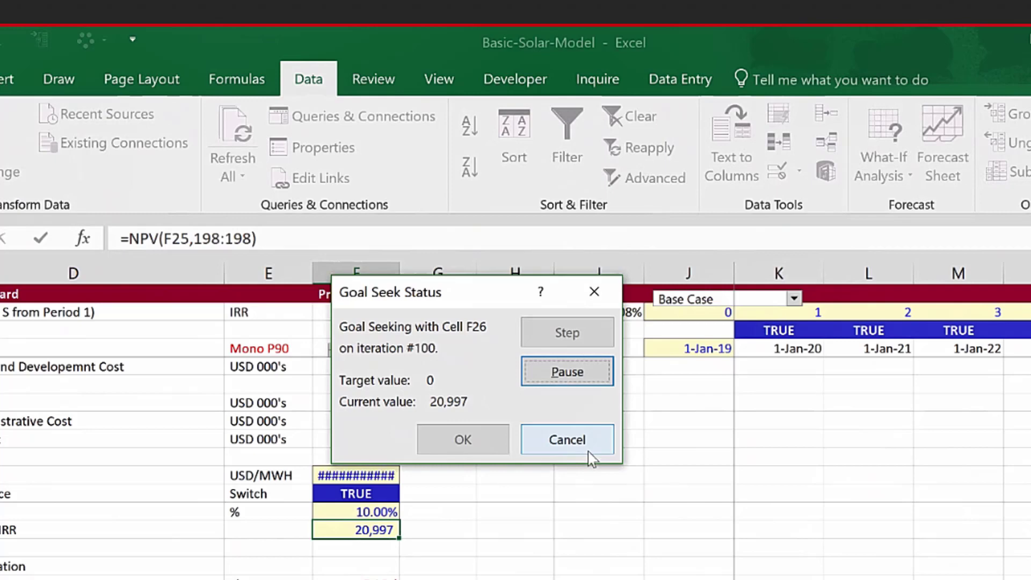
click(591, 456)
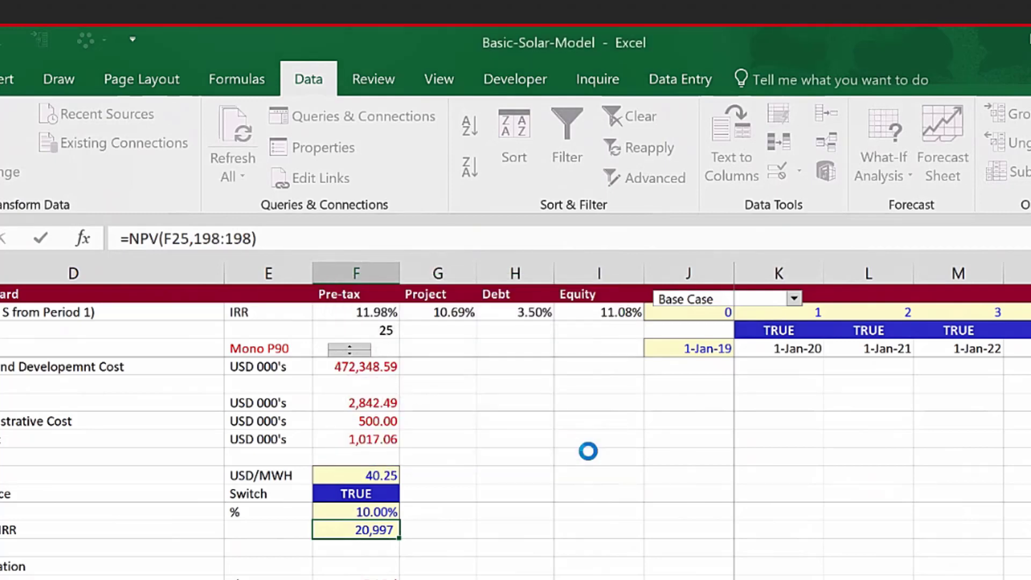
click(549, 497)
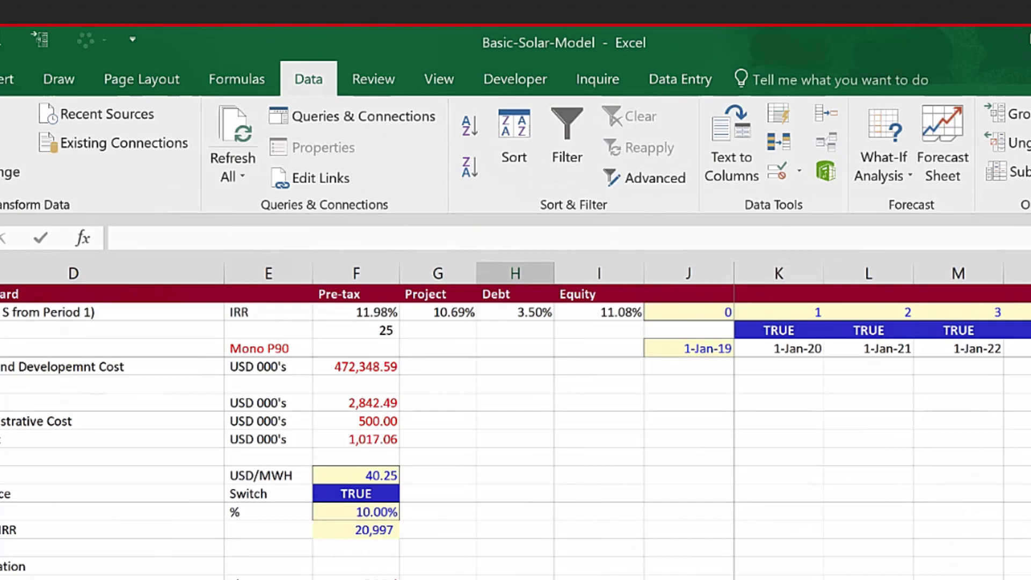
On the Parallel Model sheet, link the debt fee input in column J, directly below the interest rate, to =Model!F39
key(ctrl+Page_Down)
click(611, 573)
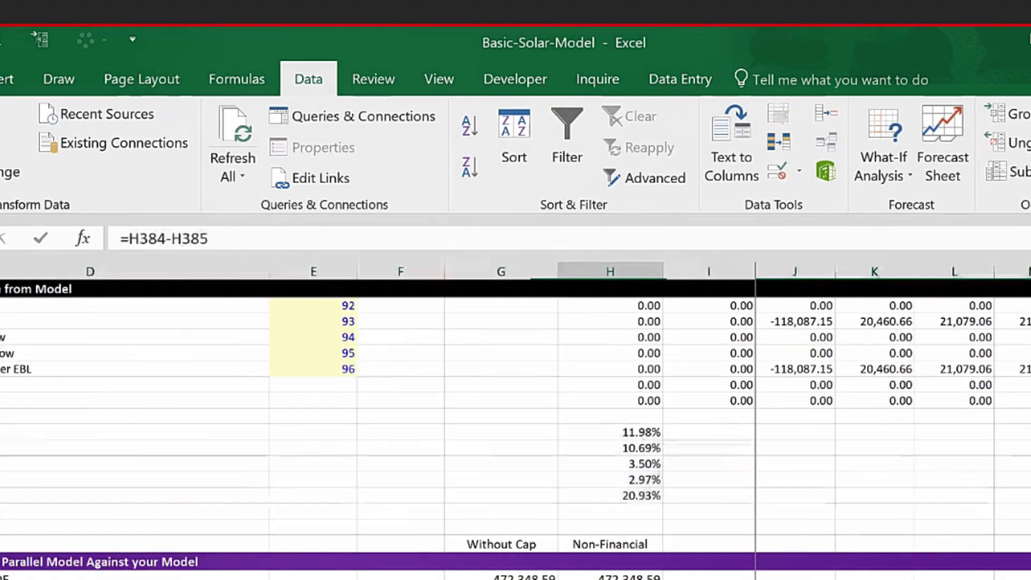
scroll(516, 440, up, 1)
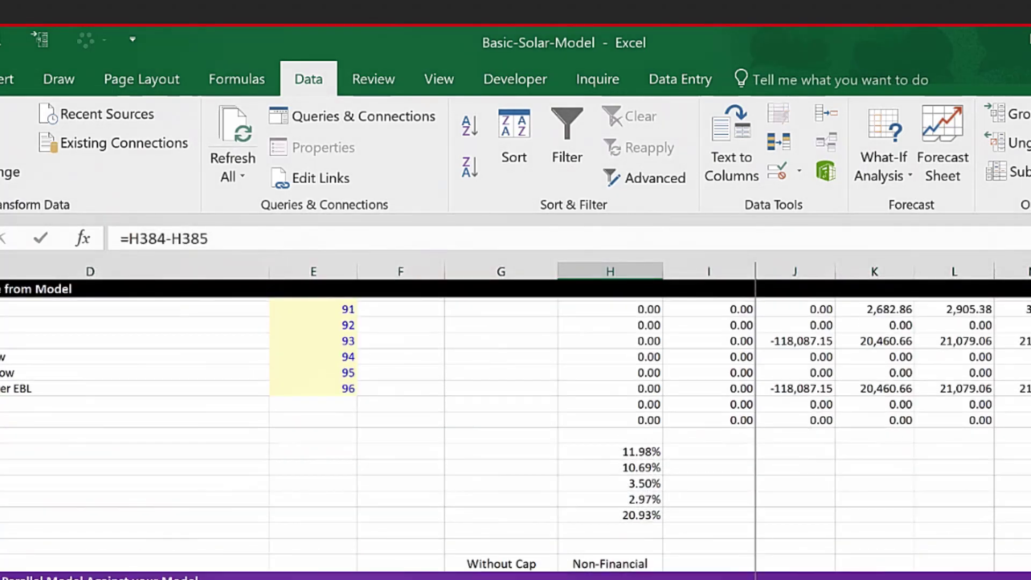
scroll(515, 440, up, 8)
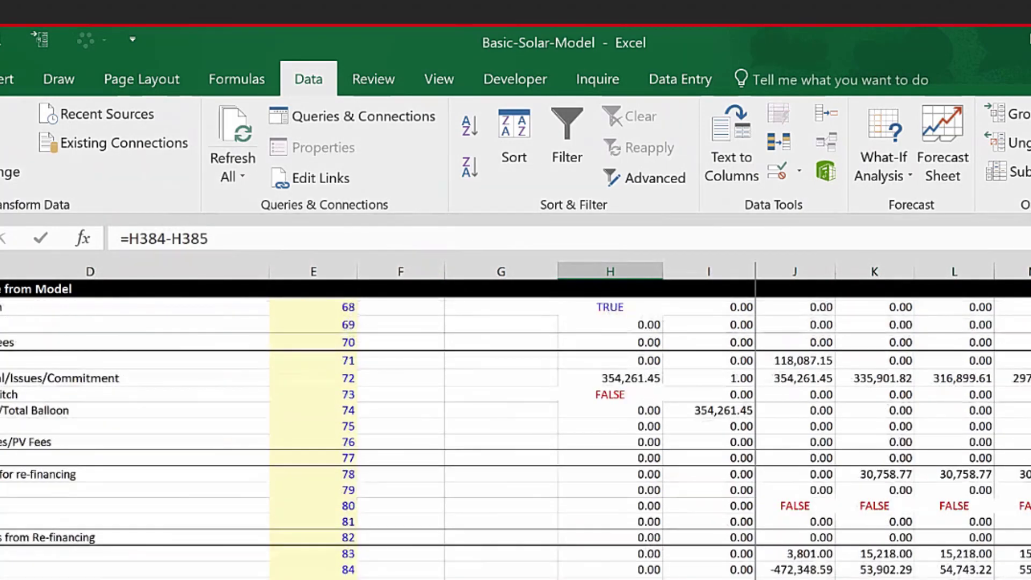
scroll(516, 440, up, 8)
click(3, 465)
key(Left)
key(ctrl+Up)
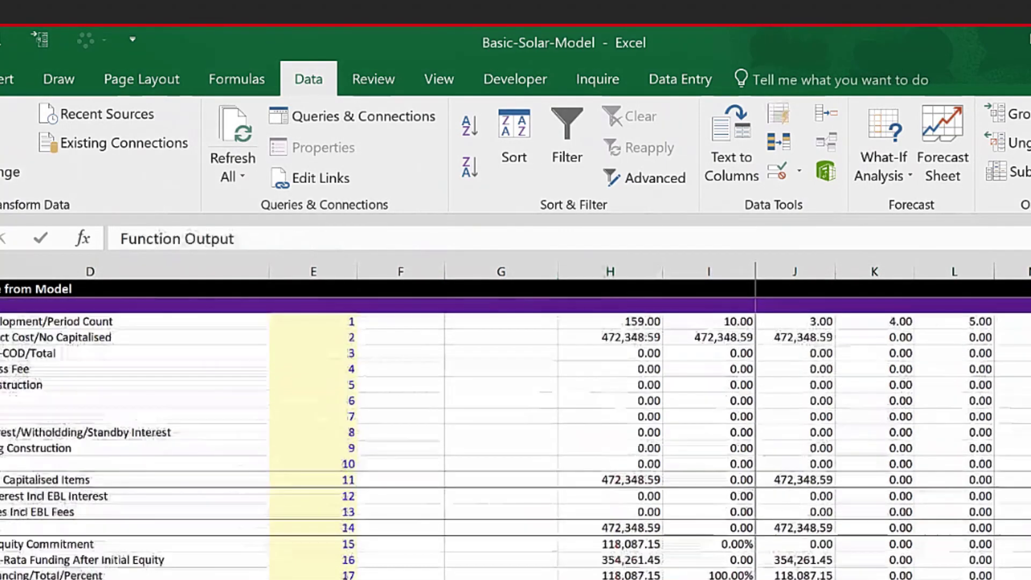
key(ctrl+Up)
key(ctrl+Up)
key(Down)
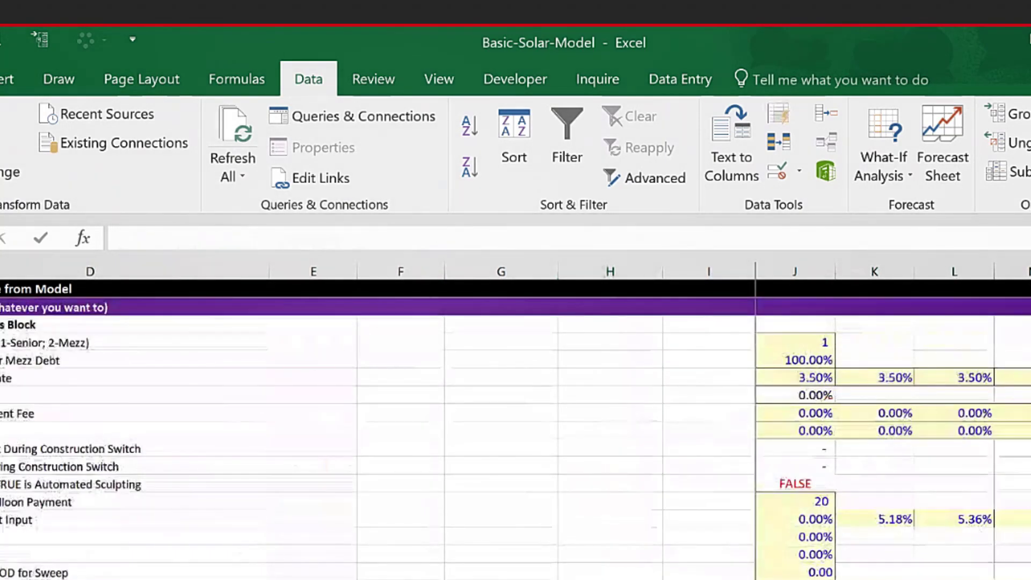
key(Right)
key(Right)
key(Right)
key(Right)
key(Right)
key(Right)
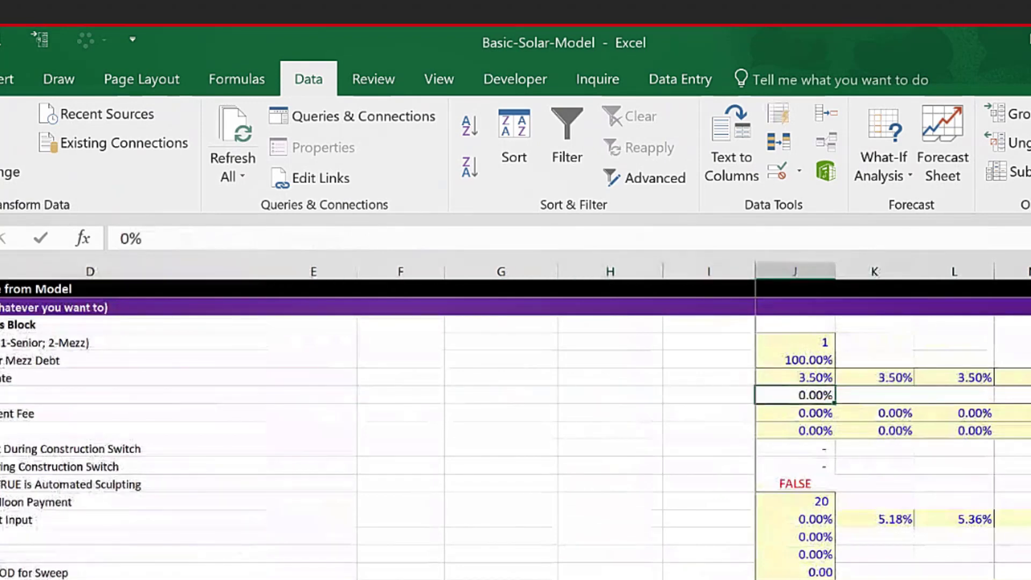
text(=)
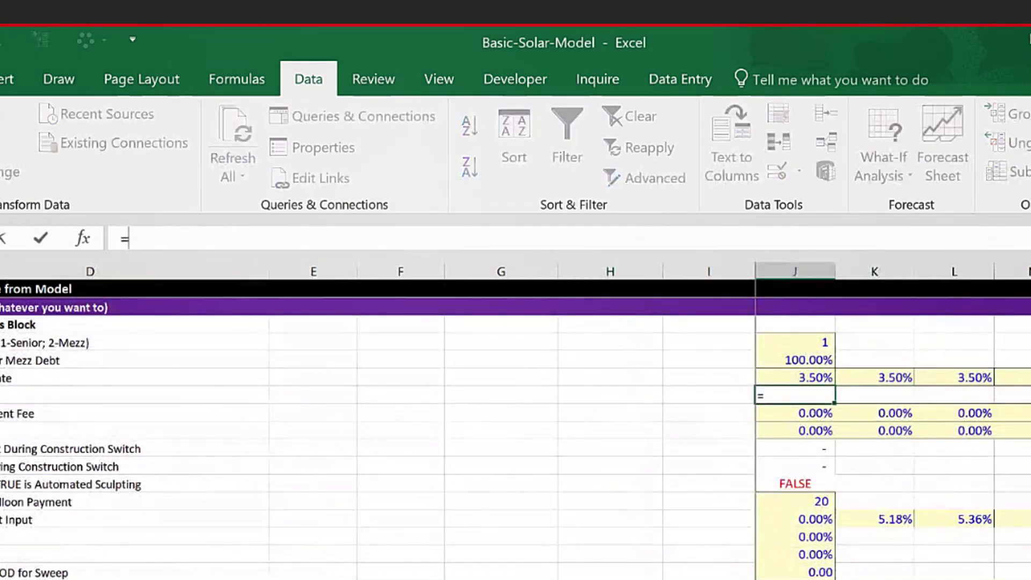
key(ctrl+Page_Up)
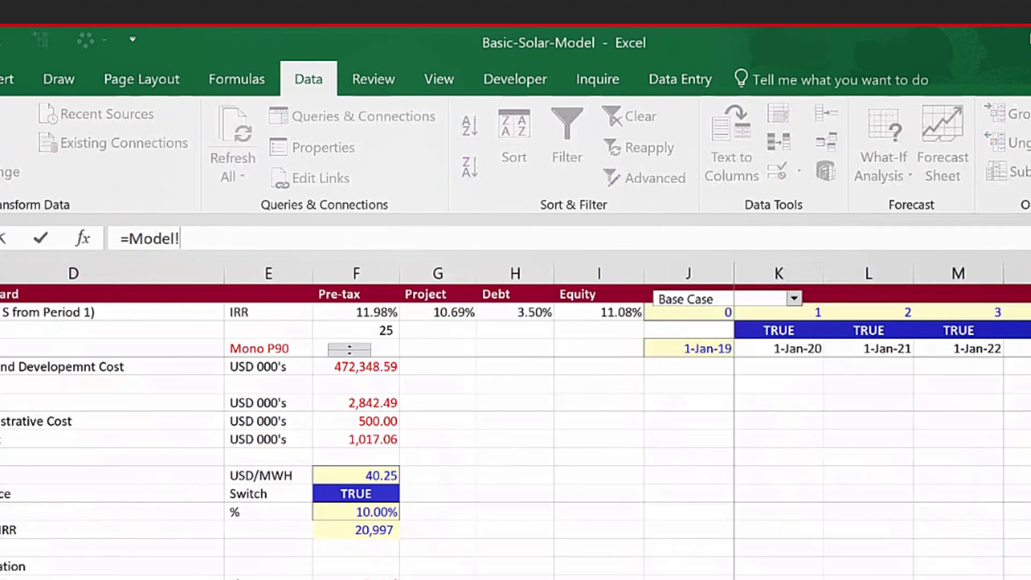
scroll(379, 510, up, 4)
scroll(379, 510, down, 4)
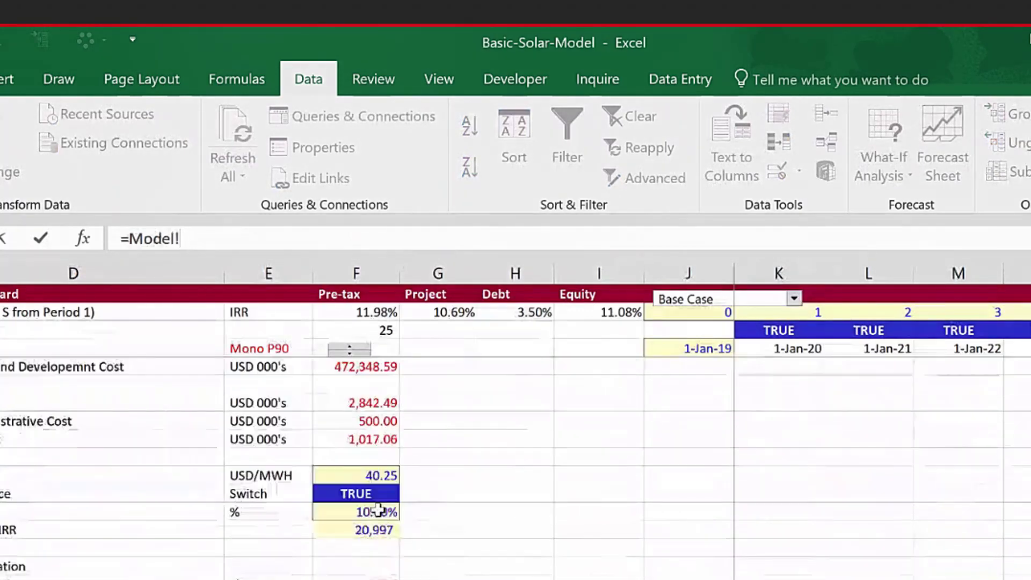
scroll(376, 513, down, 4)
click(382, 549)
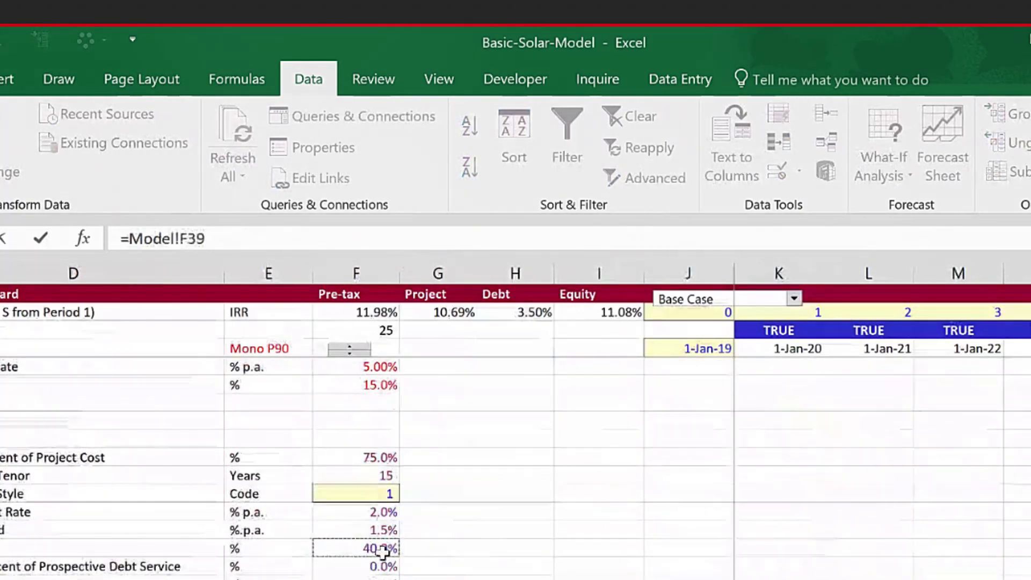
key(Return)
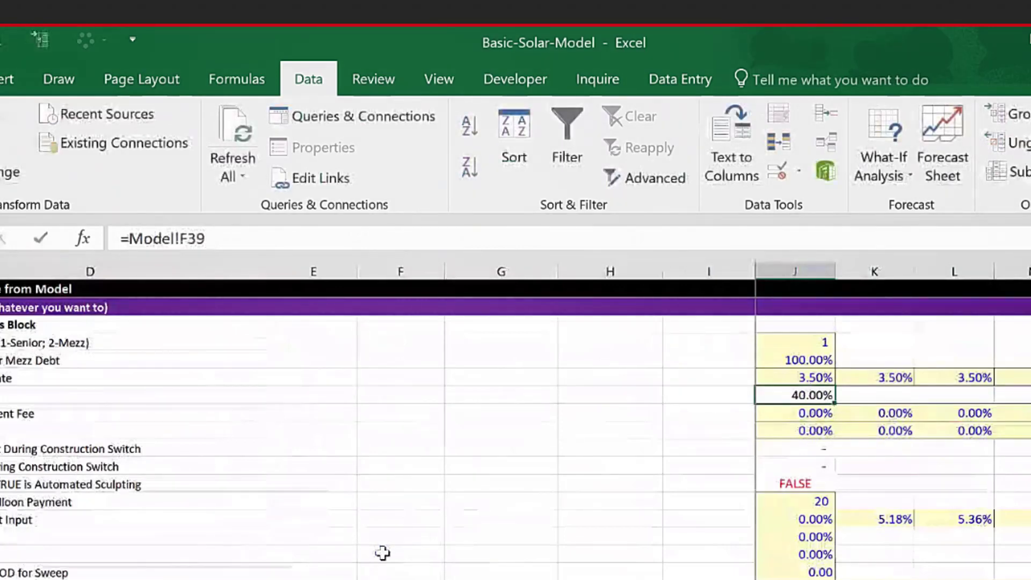
Examine the circular_template output for the debt fee in row item 6 of the Parallel Model sheet
scroll(875, 487, down, 1)
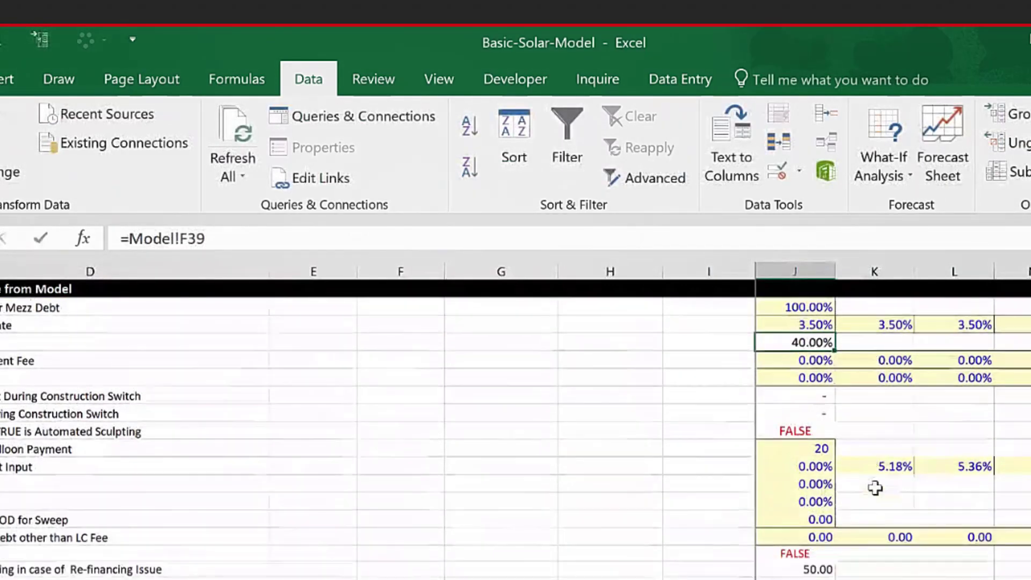
scroll(876, 488, down, 4)
scroll(878, 502, down, 2)
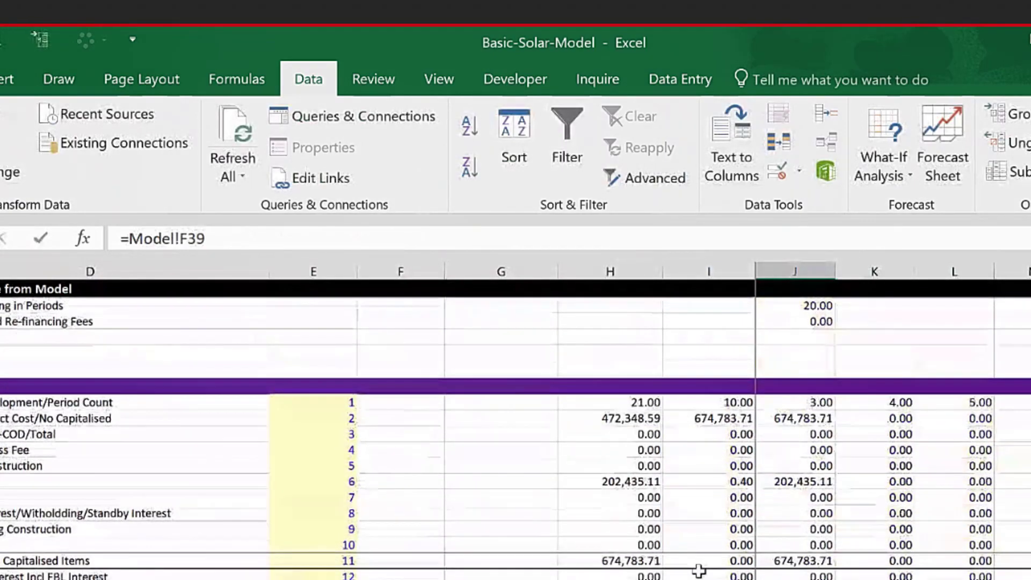
click(796, 481)
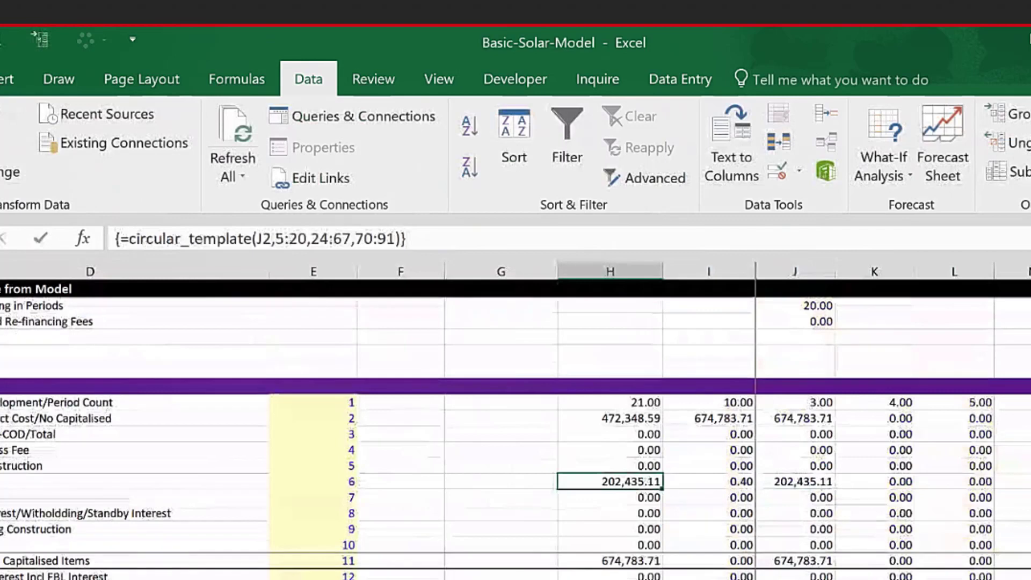
click(0, 482)
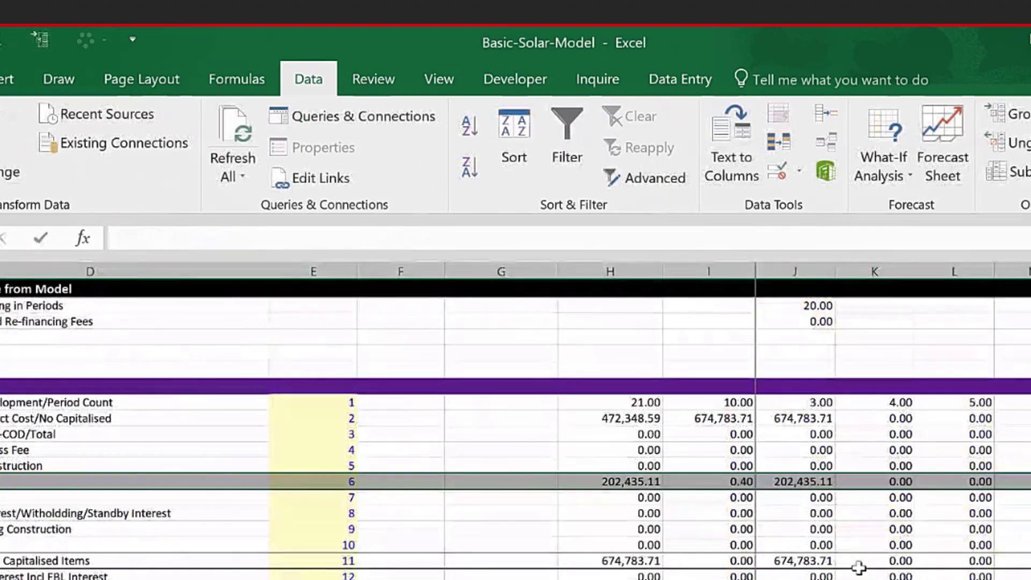
scroll(859, 568, down, 1)
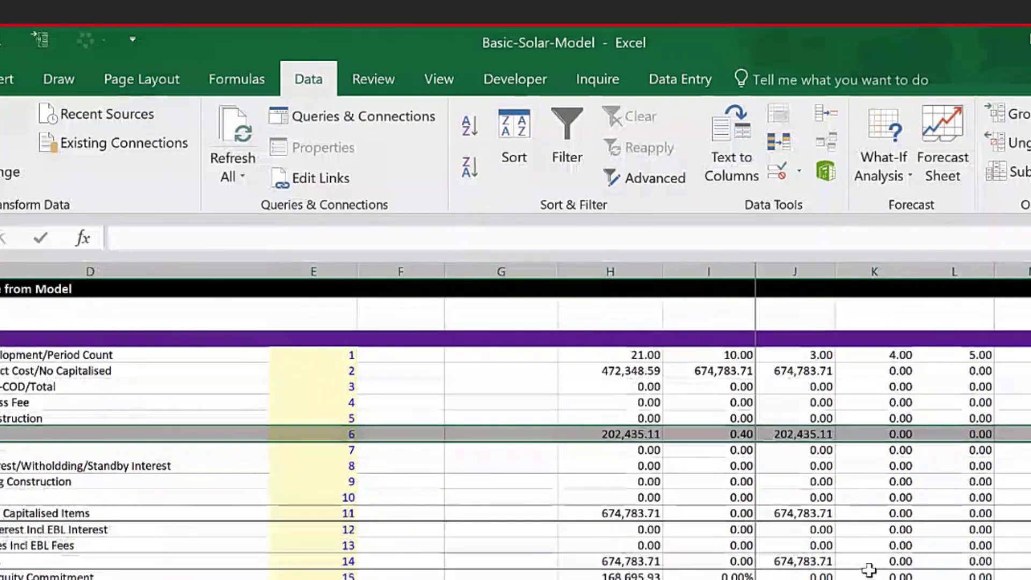
scroll(876, 572, down, 1)
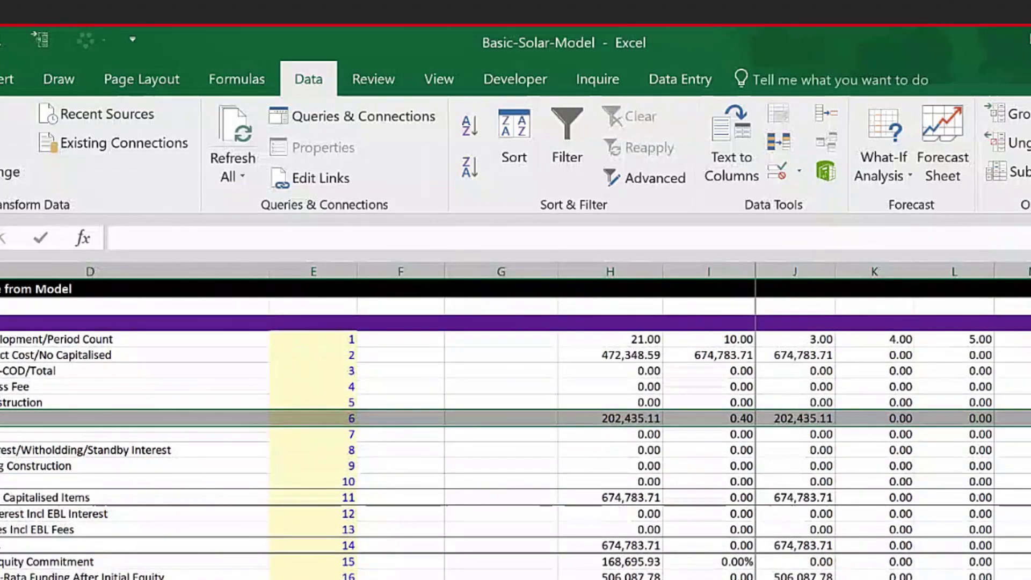
On the Model sheet, link the Fees amount in J100 under Uses of Funds to ='Parallel Model'!H281
key(ctrl+Page_Up)
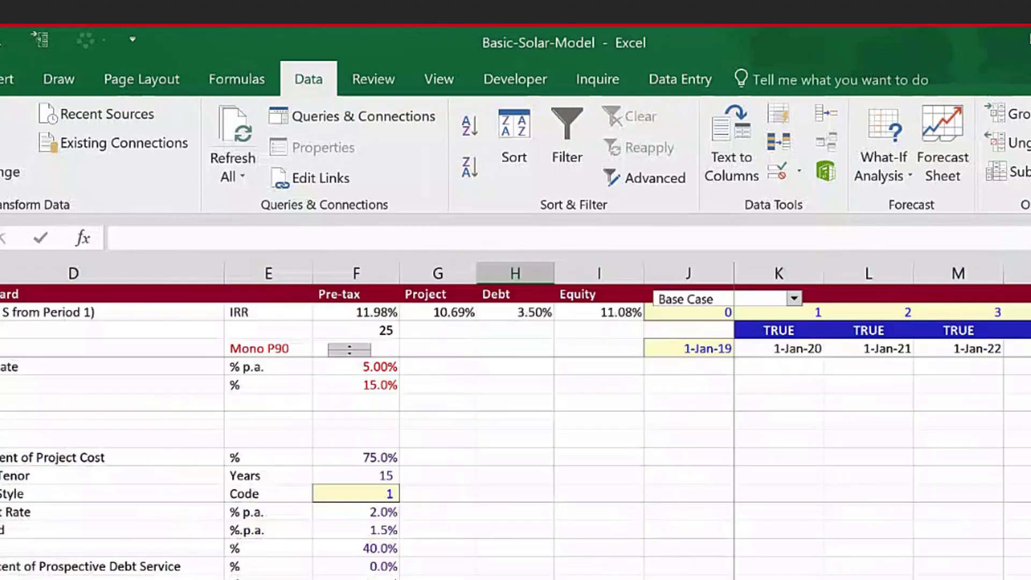
click(429, 549)
scroll(438, 571, down, 2)
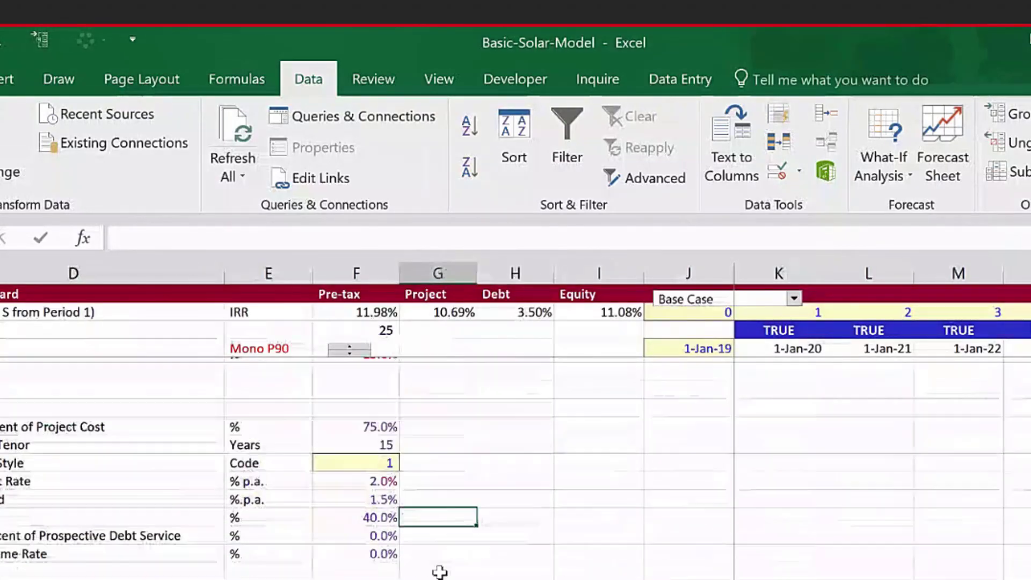
scroll(439, 572, down, 3)
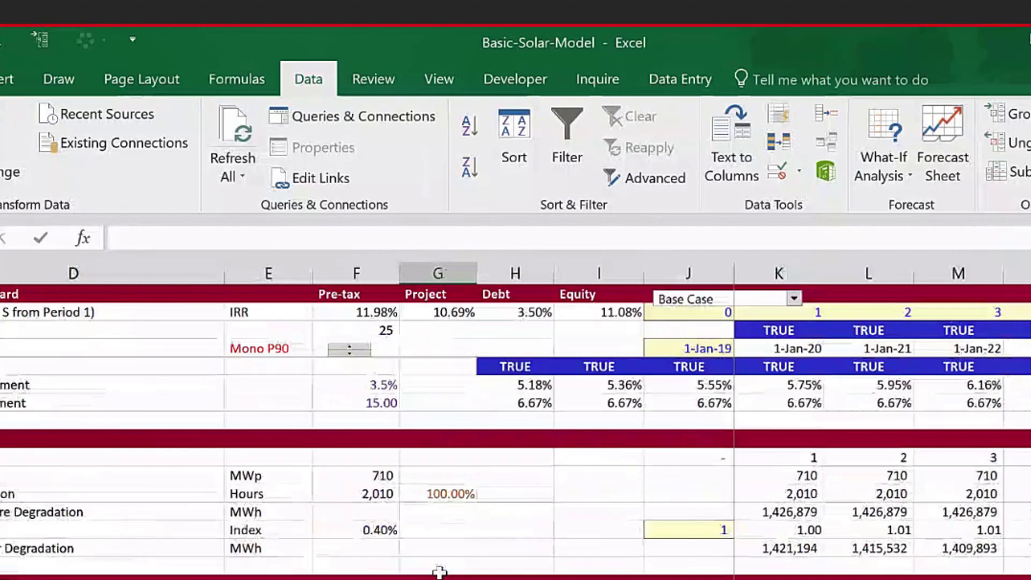
scroll(440, 572, down, 2)
scroll(440, 572, down, 5)
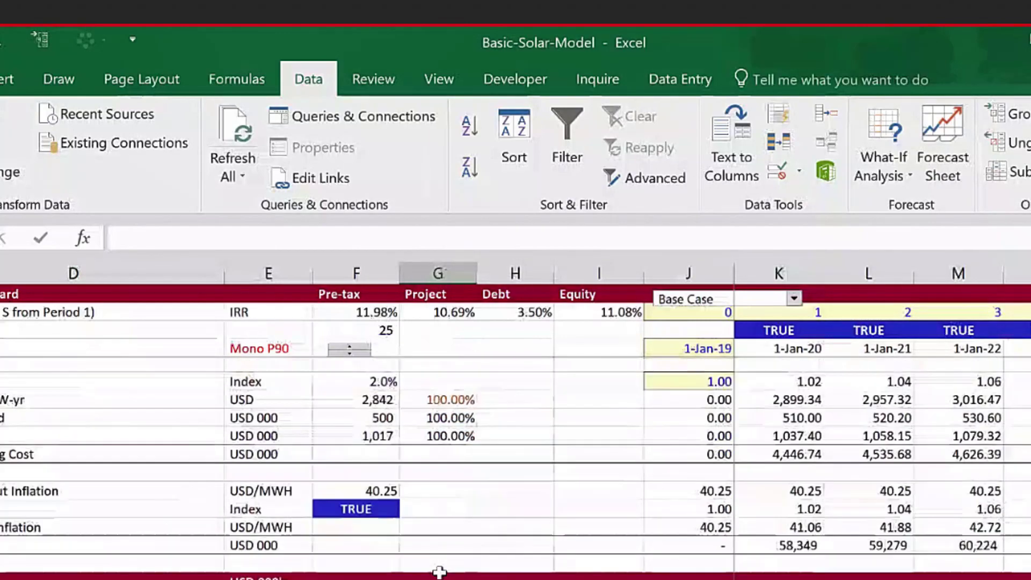
scroll(439, 572, down, 3)
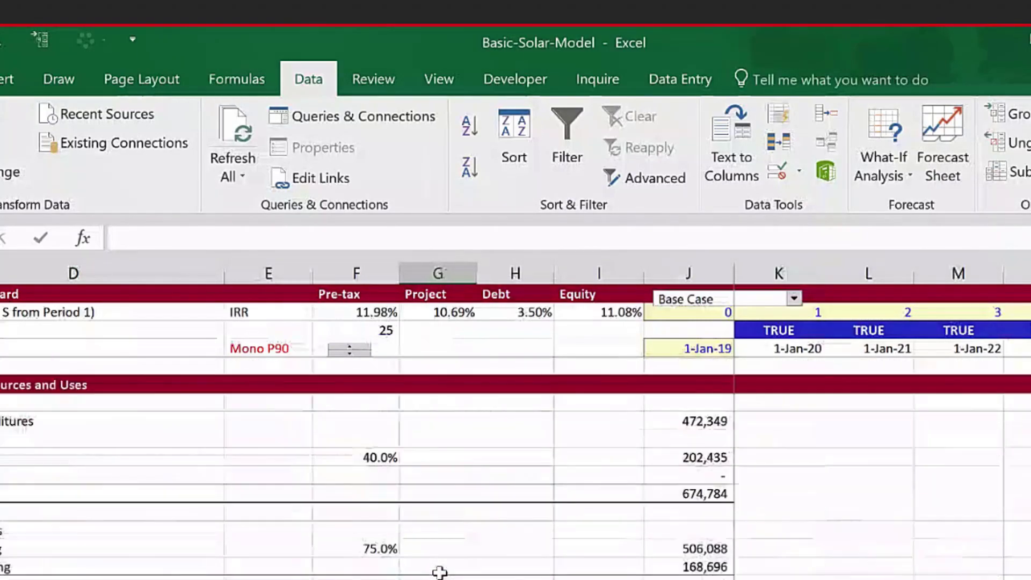
click(693, 458)
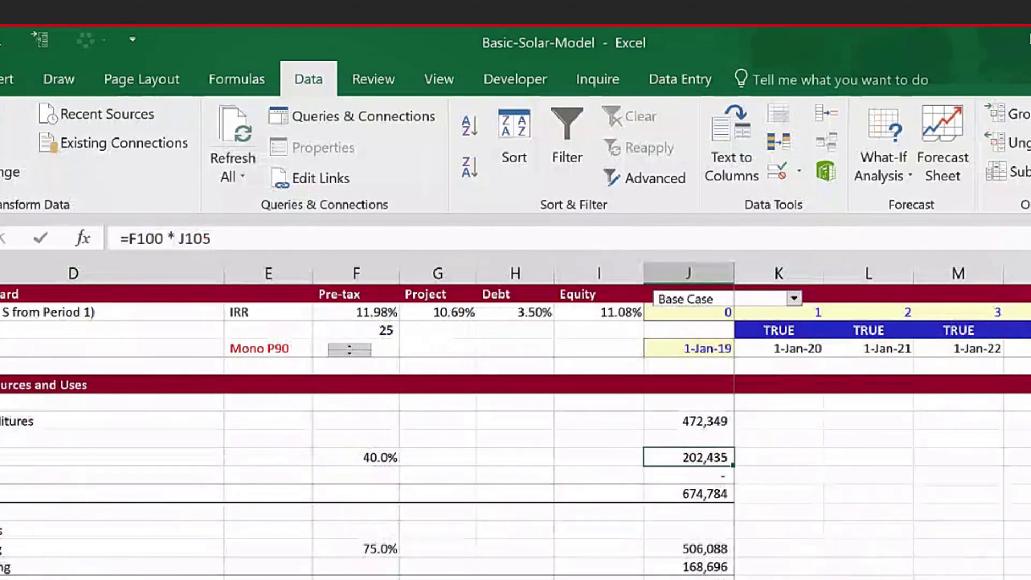
text(=)
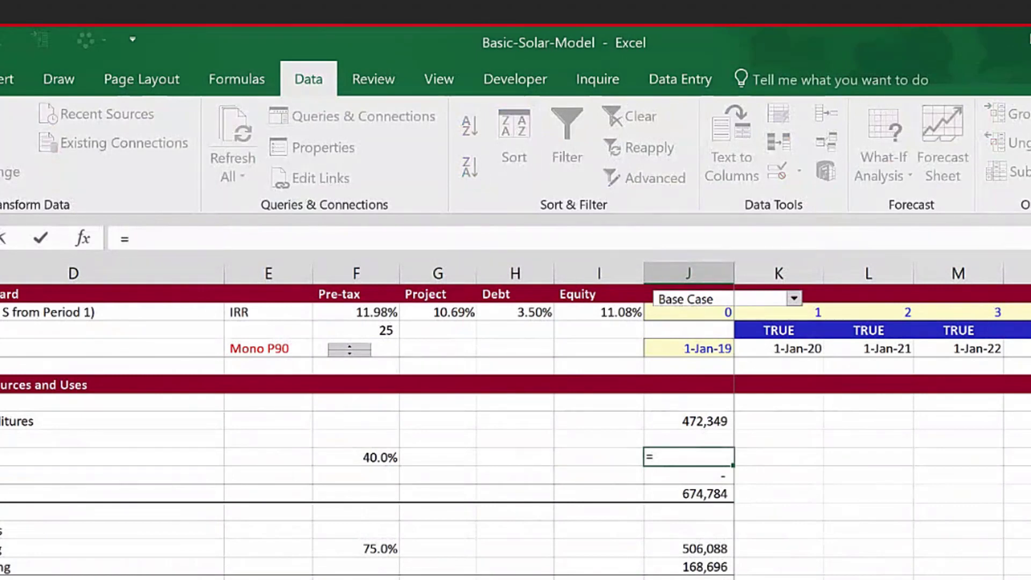
key(ctrl+Page_Down)
click(611, 418)
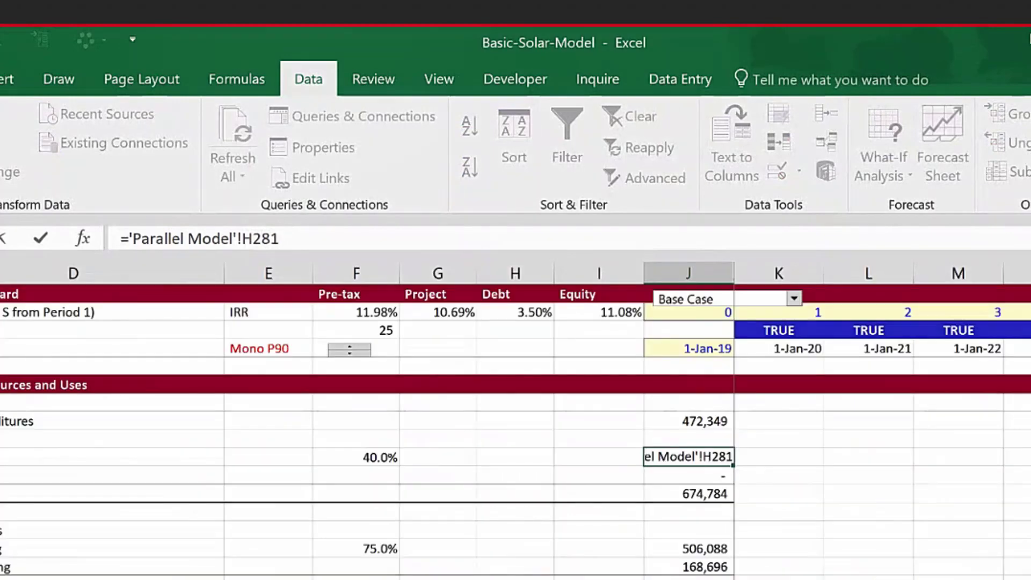
key(Return)
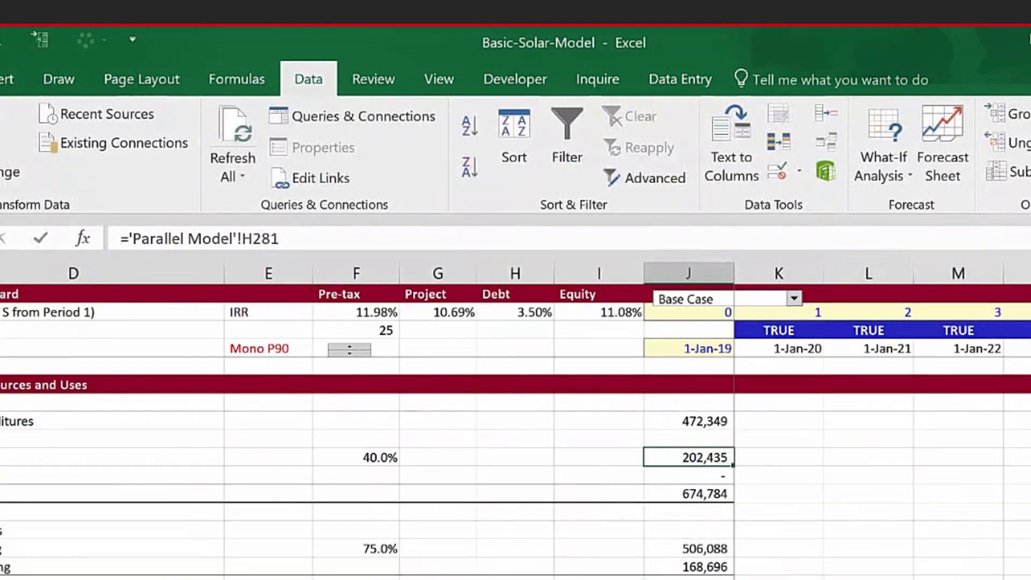
Disable iterative calculation in the workbook's formula calculation options
scroll(516, 468, down, 10)
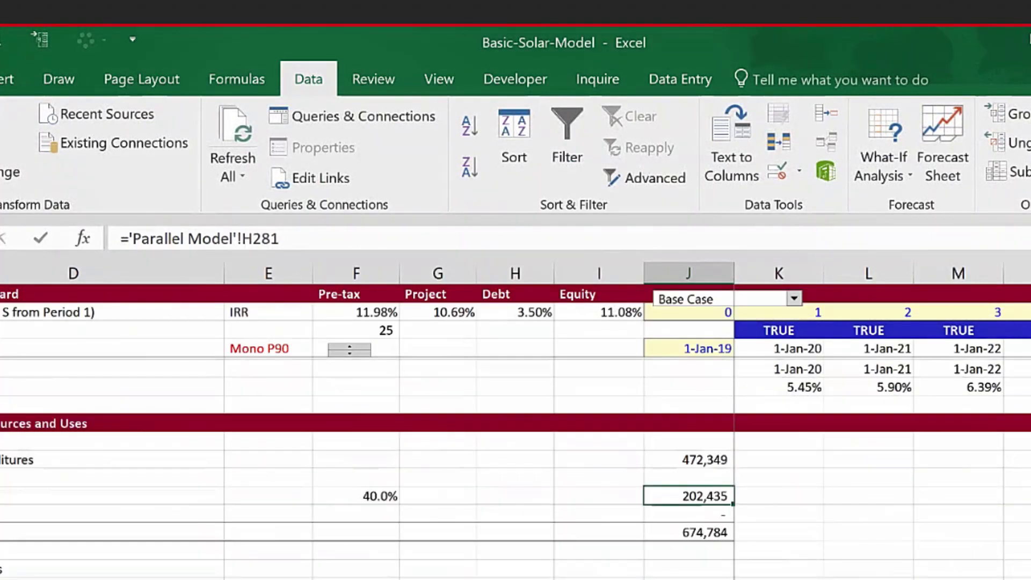
scroll(516, 467, up, 10)
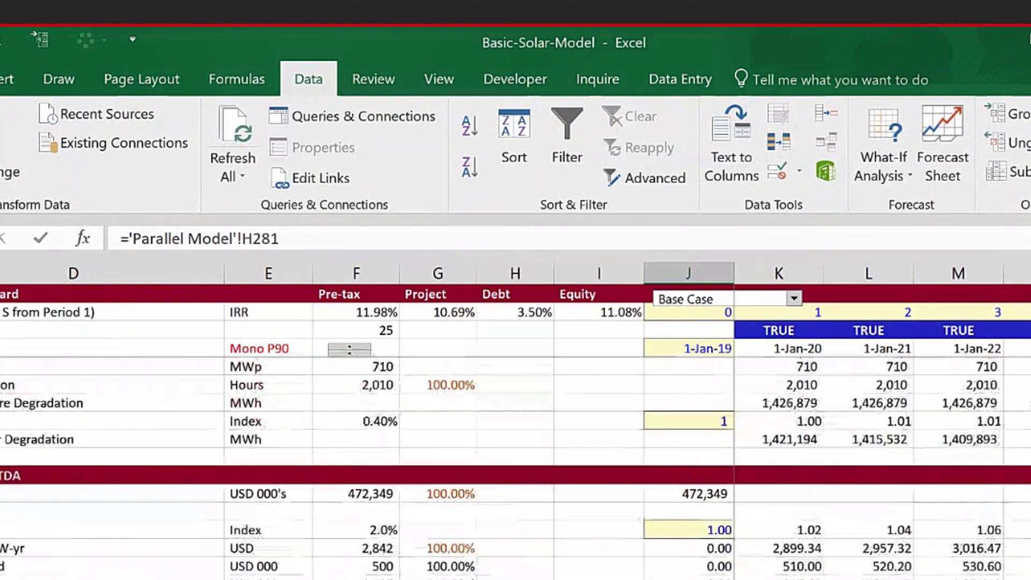
scroll(516, 467, up, 3)
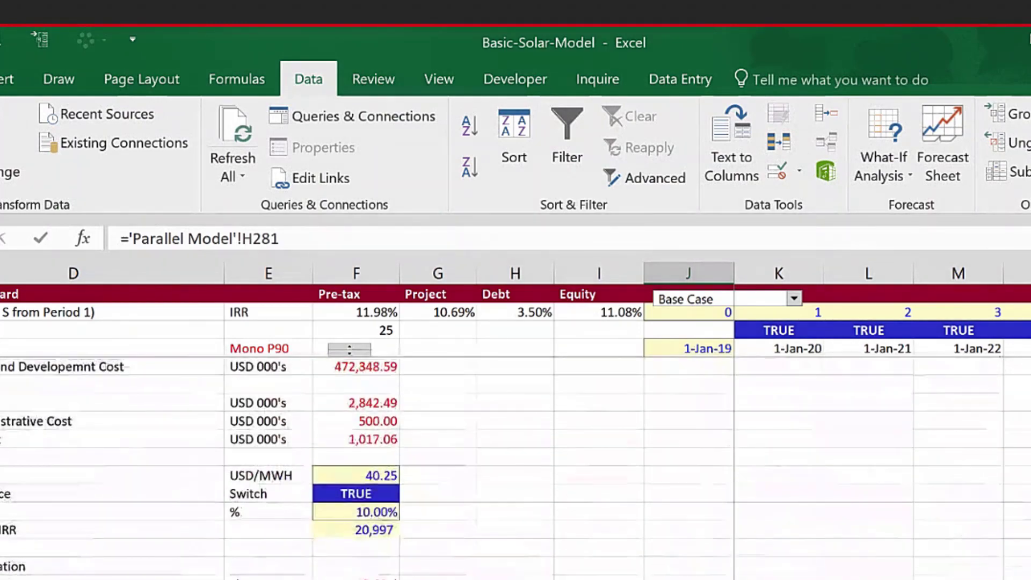
key(alt+f)
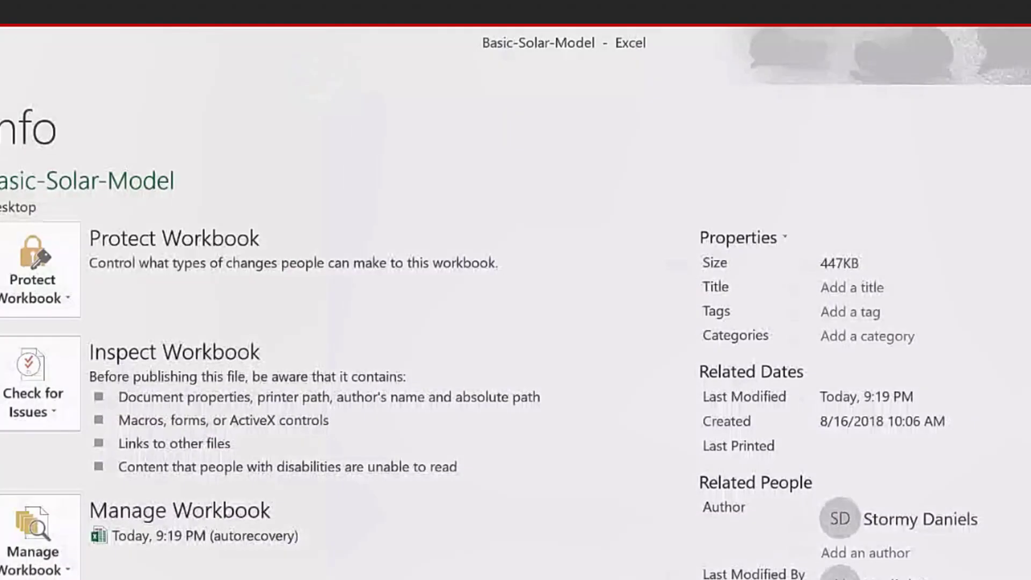
key(t)
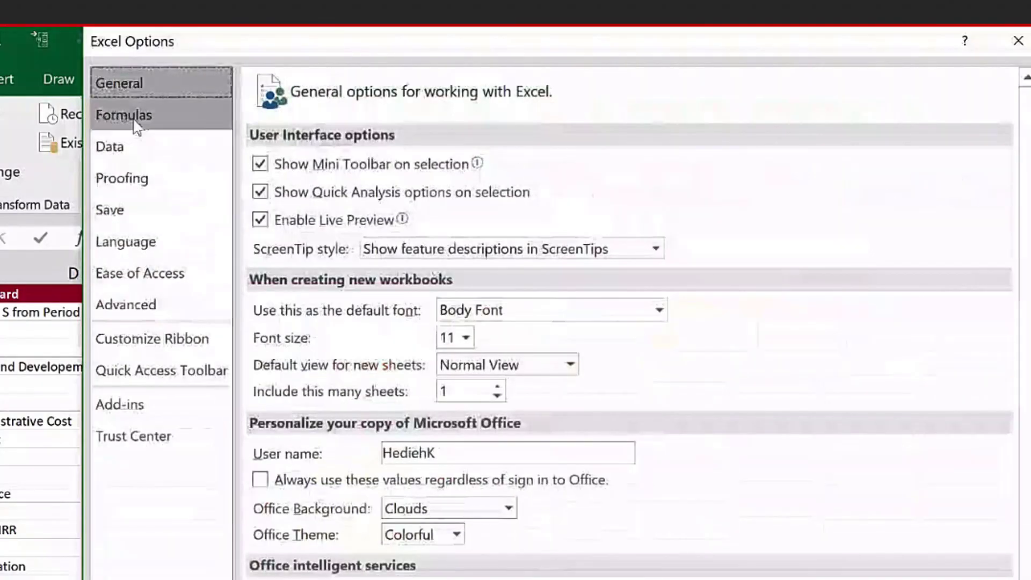
click(124, 115)
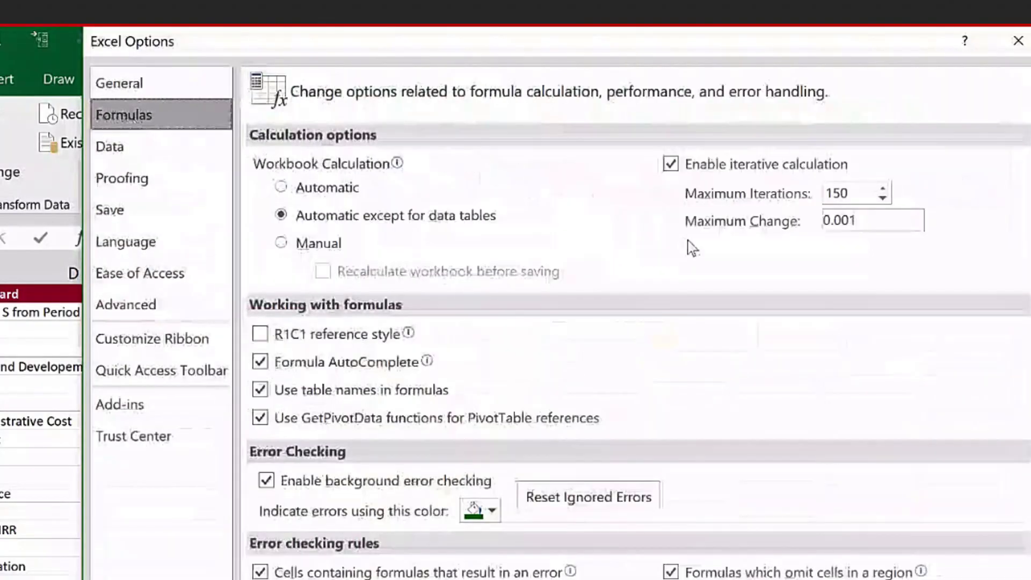
click(671, 163)
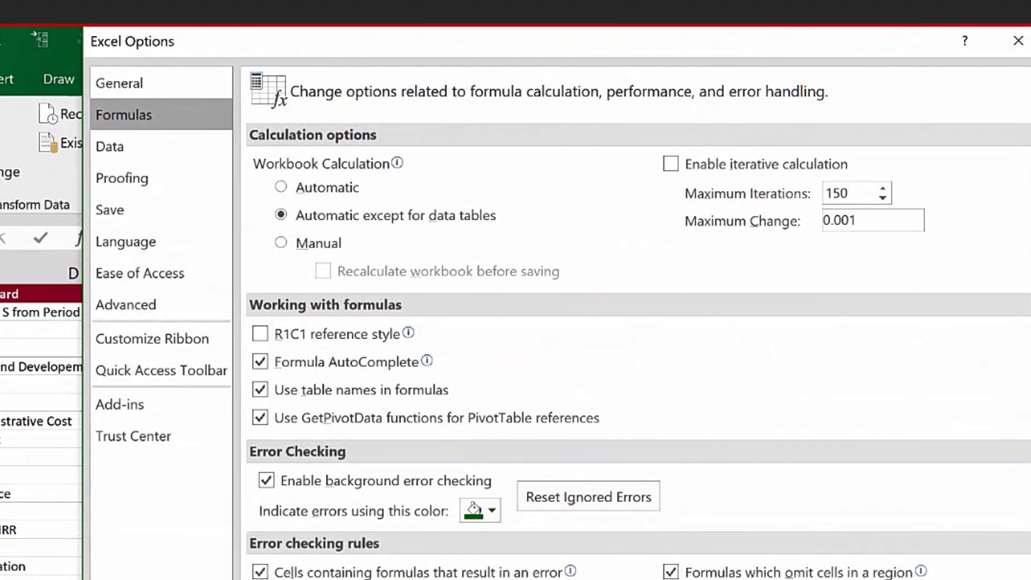
key(Return)
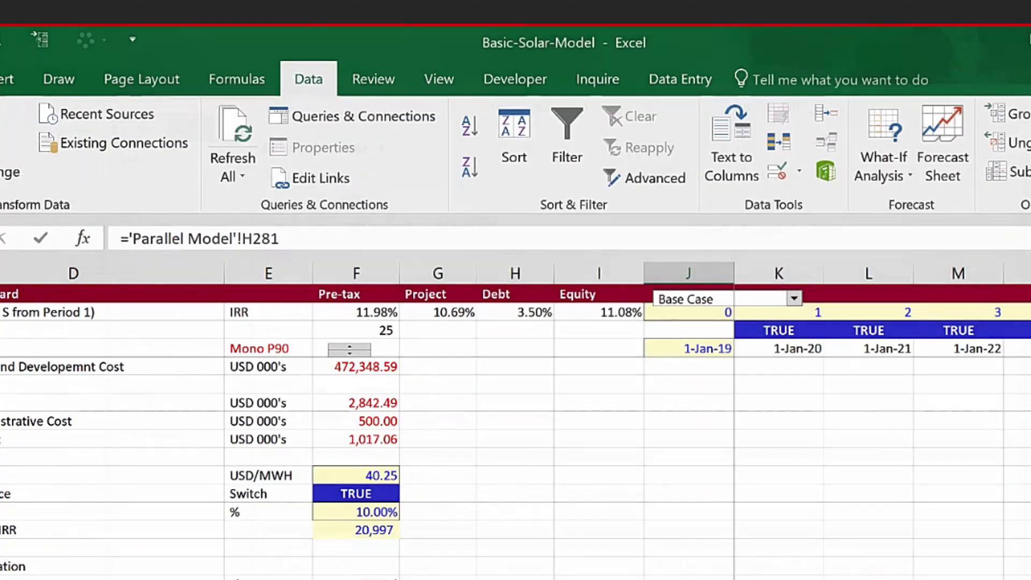
click(580, 498)
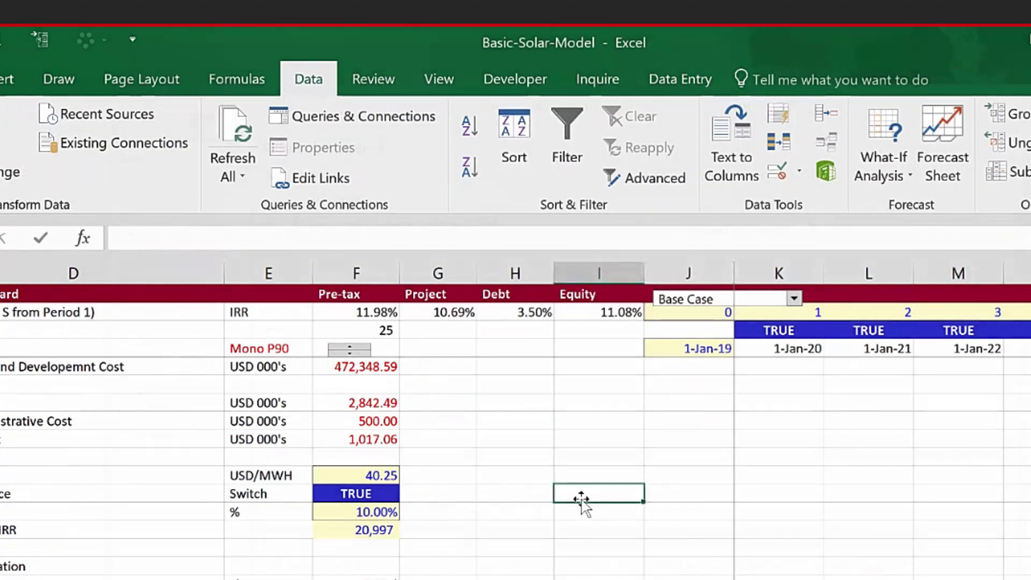
click(521, 532)
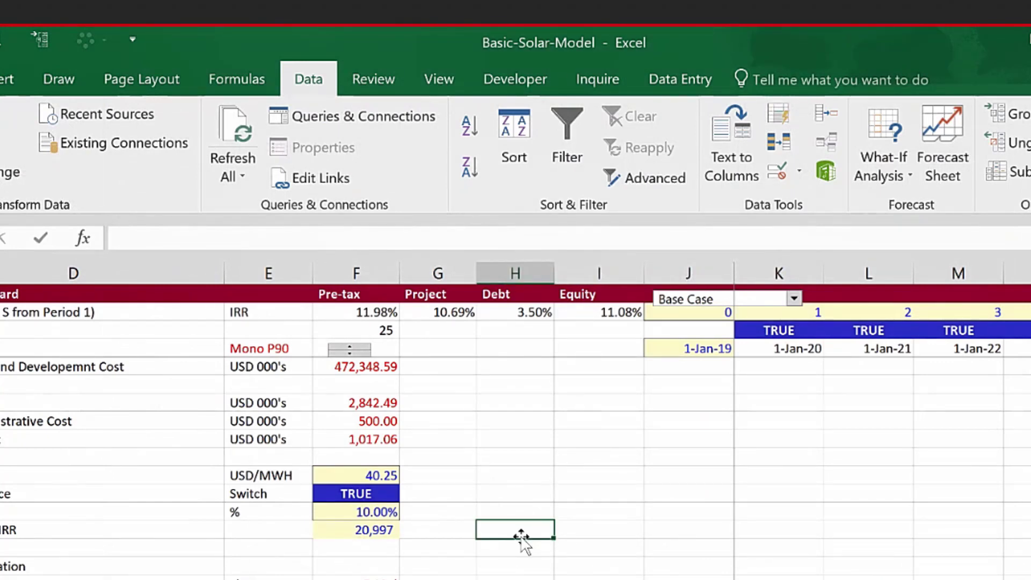
click(567, 456)
click(540, 532)
click(469, 527)
click(471, 517)
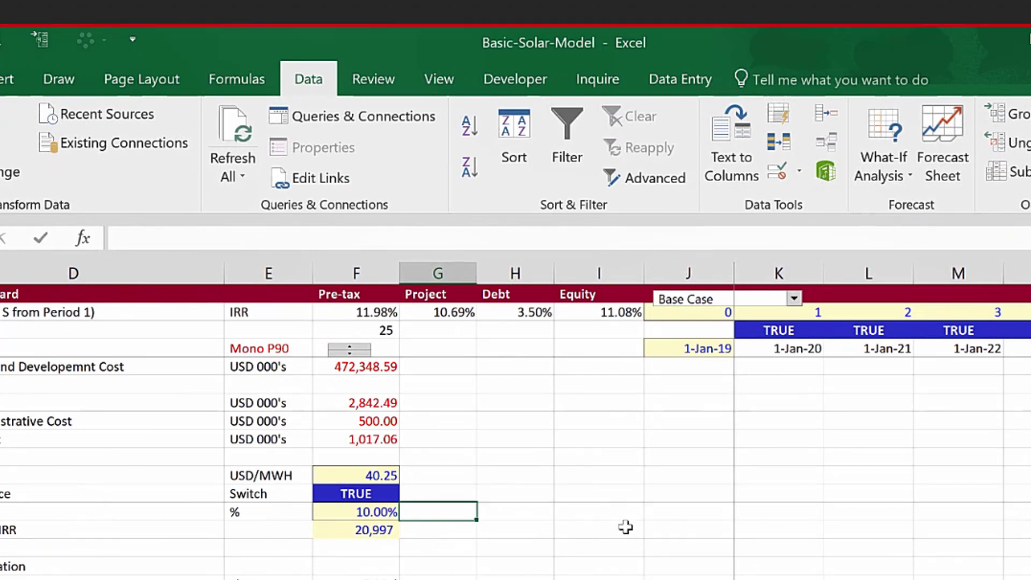
click(499, 564)
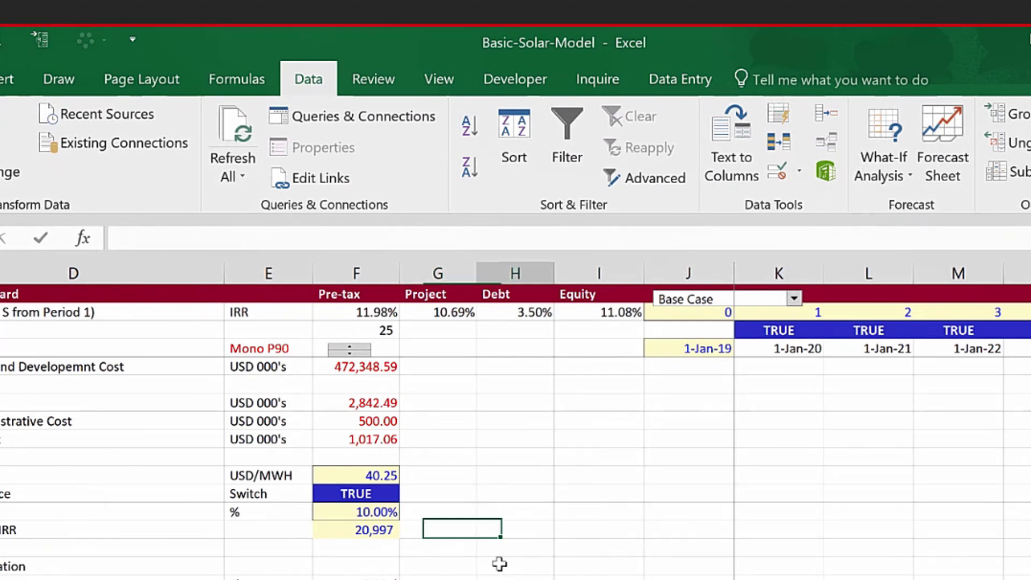
Goal Seek the NPV at Target IRR in F26 to 0 by changing the PPA Price in F23, and keep the solution
click(370, 529)
click(889, 182)
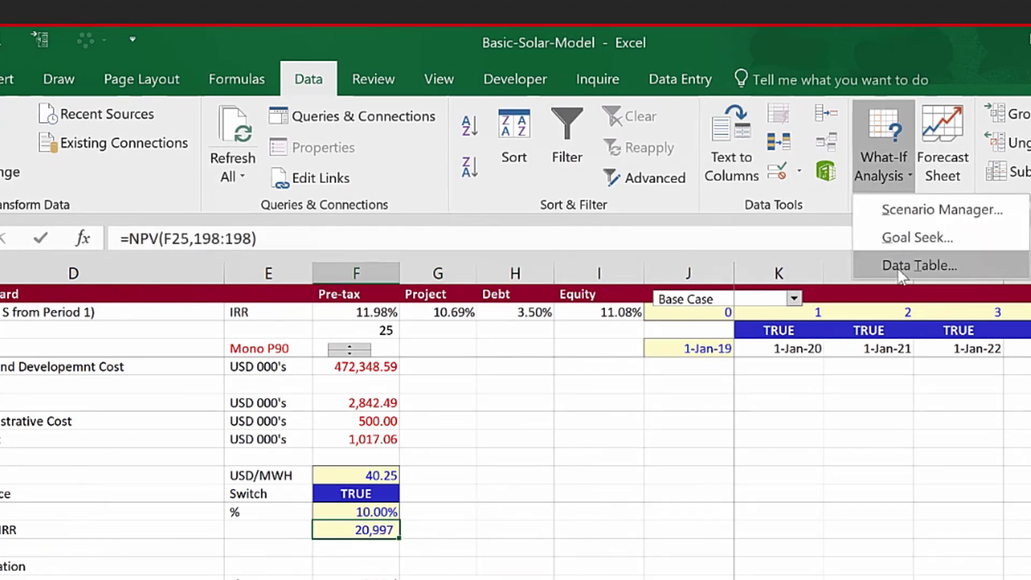
click(907, 236)
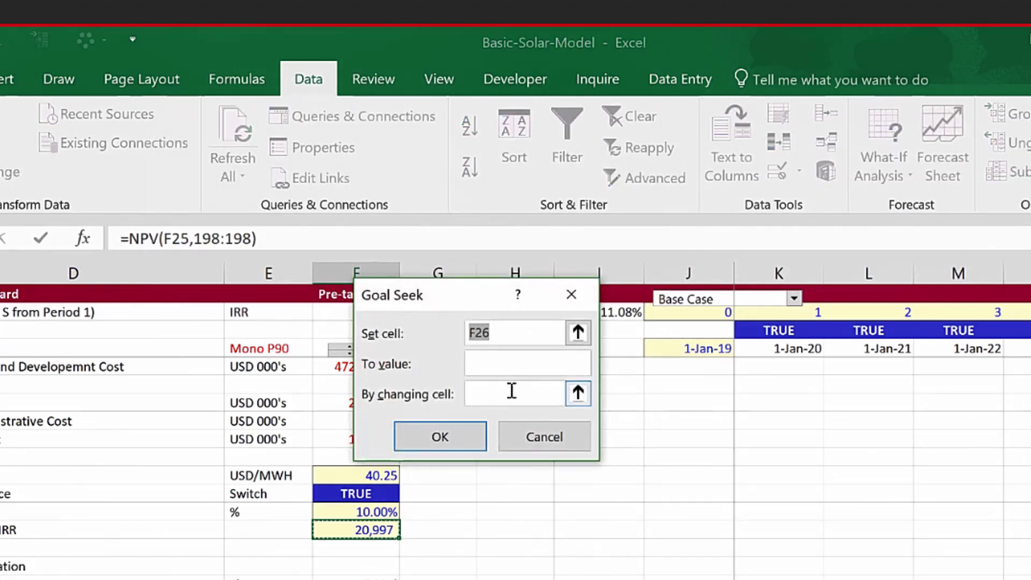
click(521, 365)
text(0)
click(508, 391)
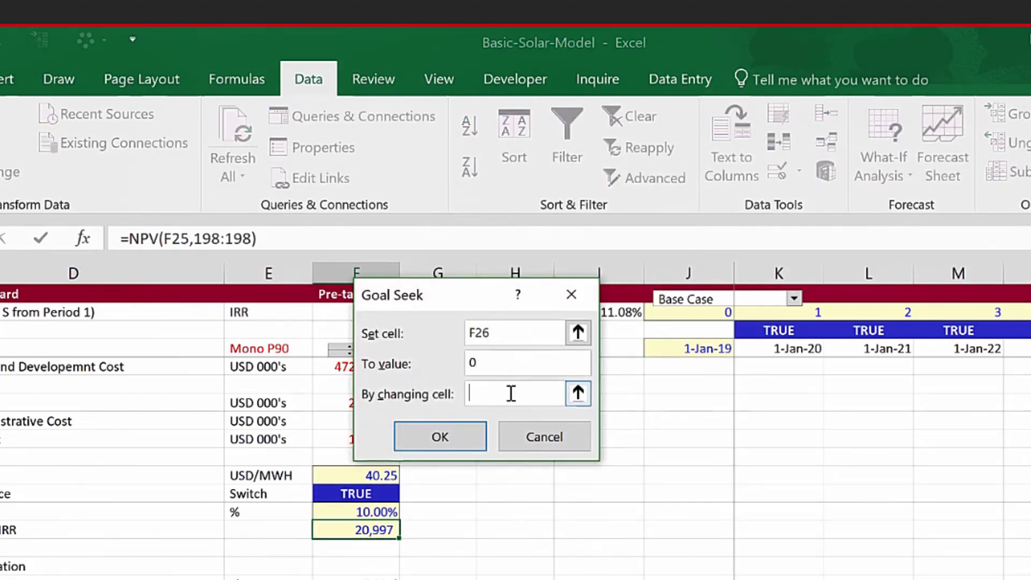
click(320, 477)
click(429, 449)
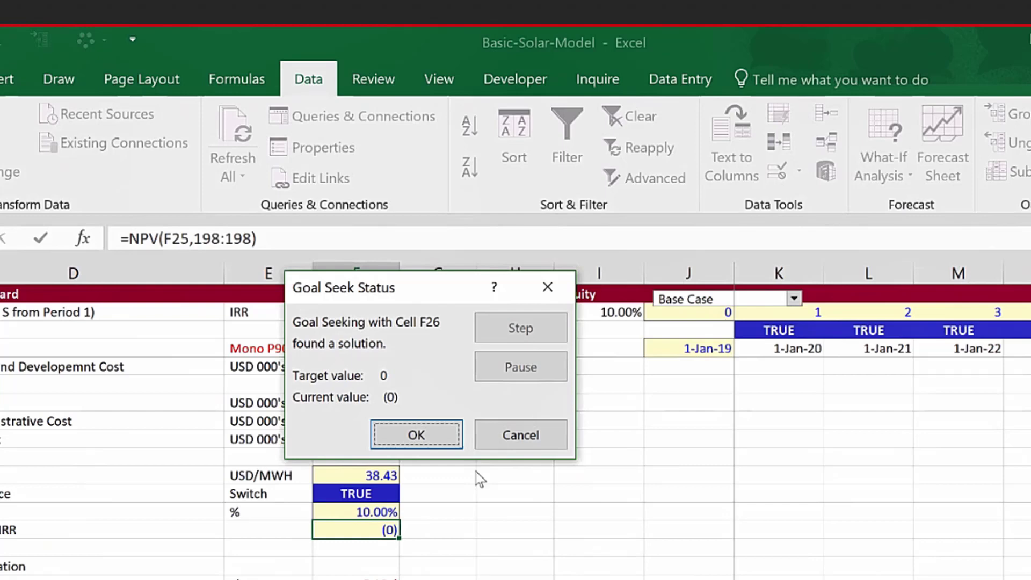
click(448, 432)
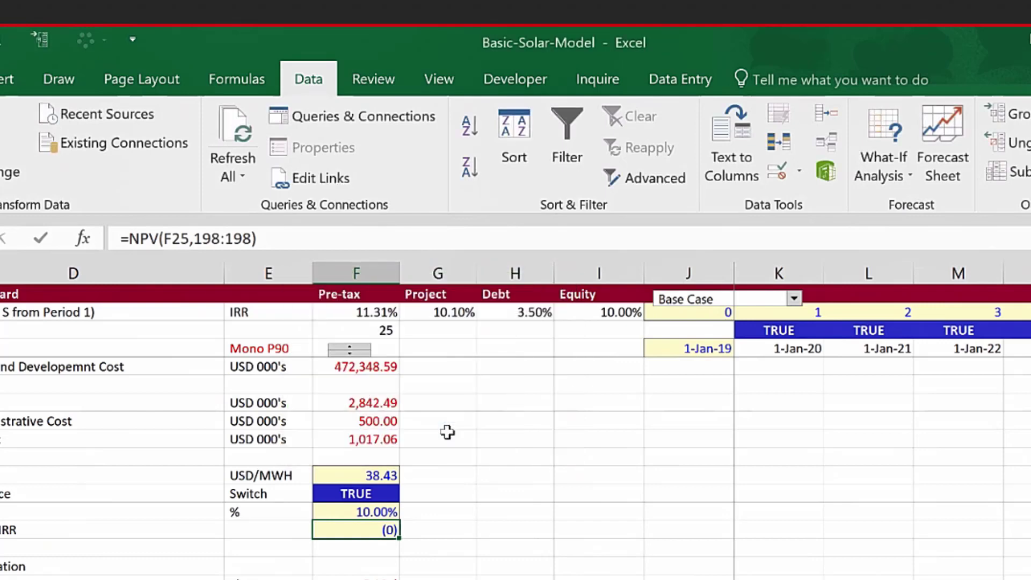
Examine the Fees formula in J100 in the Debt Sizing and Sources and Uses section
click(503, 475)
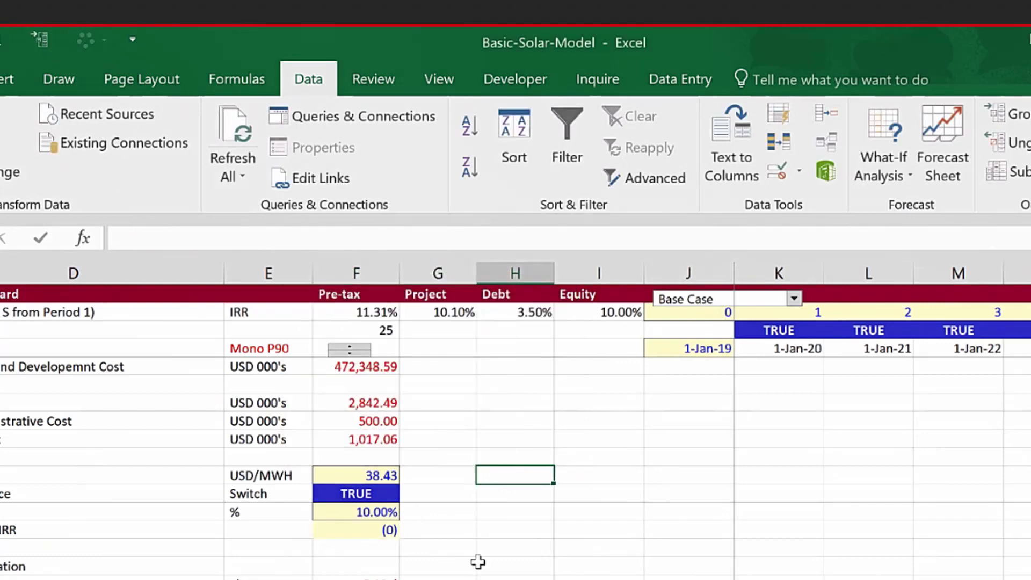
scroll(478, 562, down, 5)
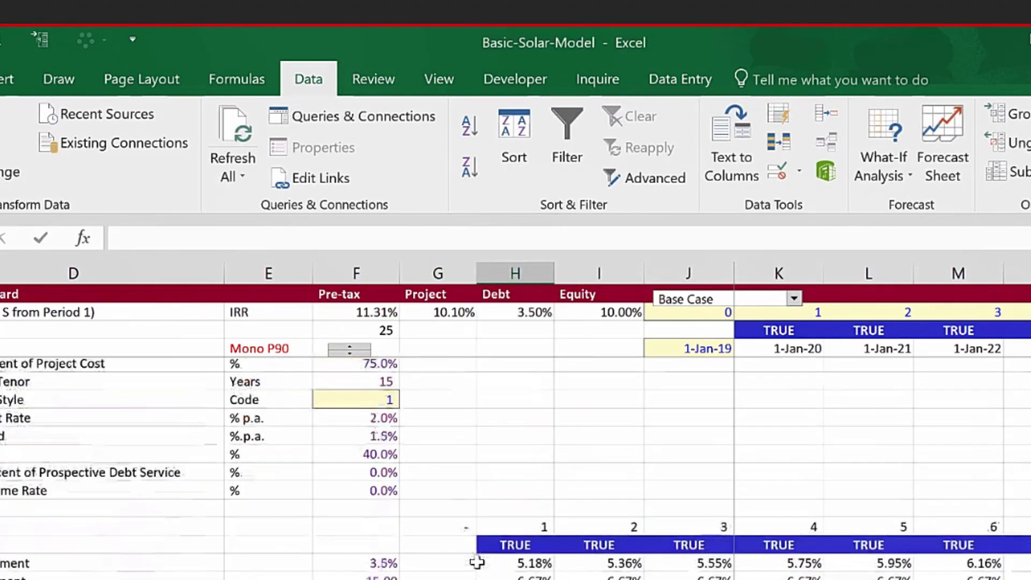
scroll(477, 562, down, 6)
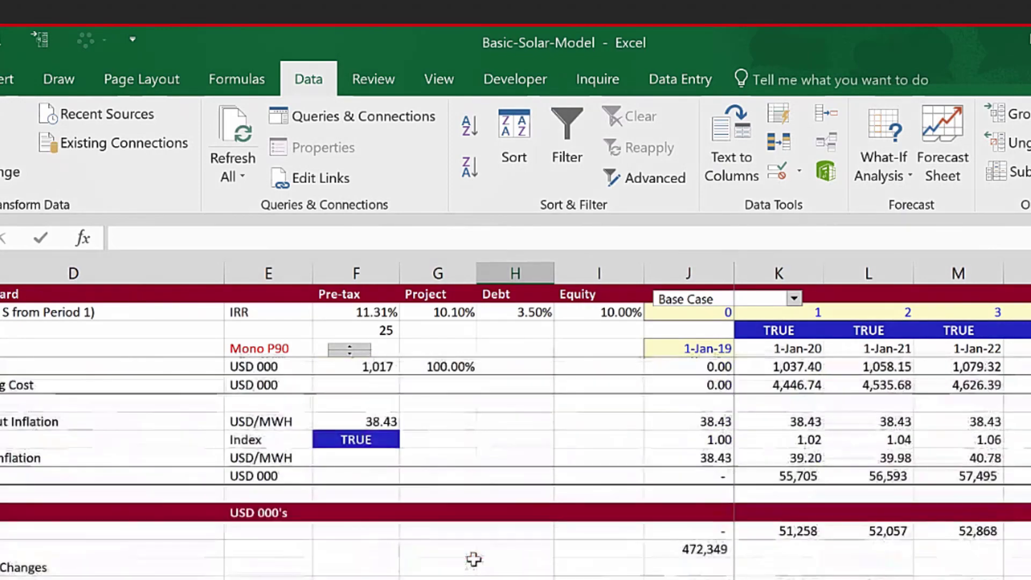
scroll(472, 558, down, 5)
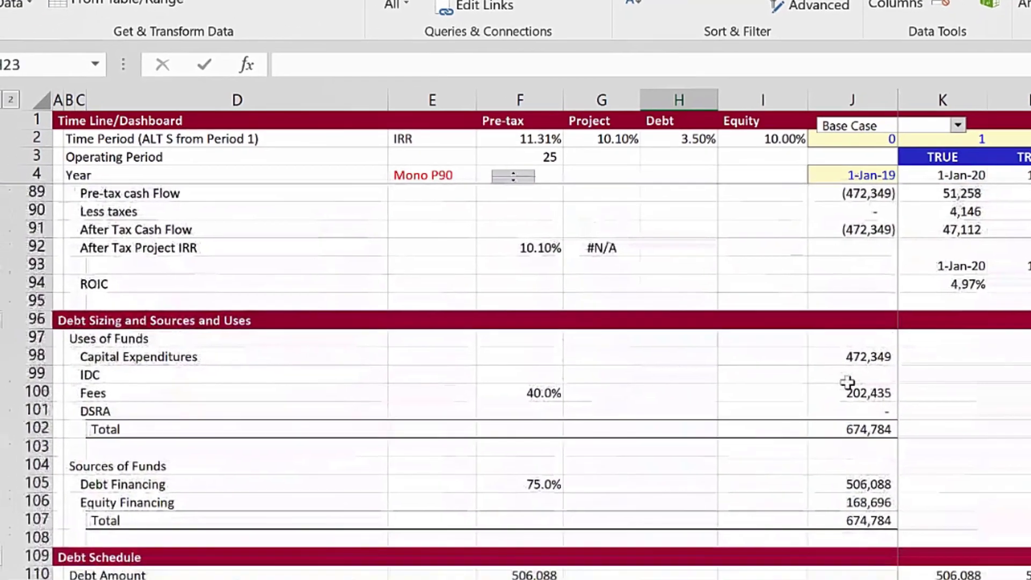
click(849, 387)
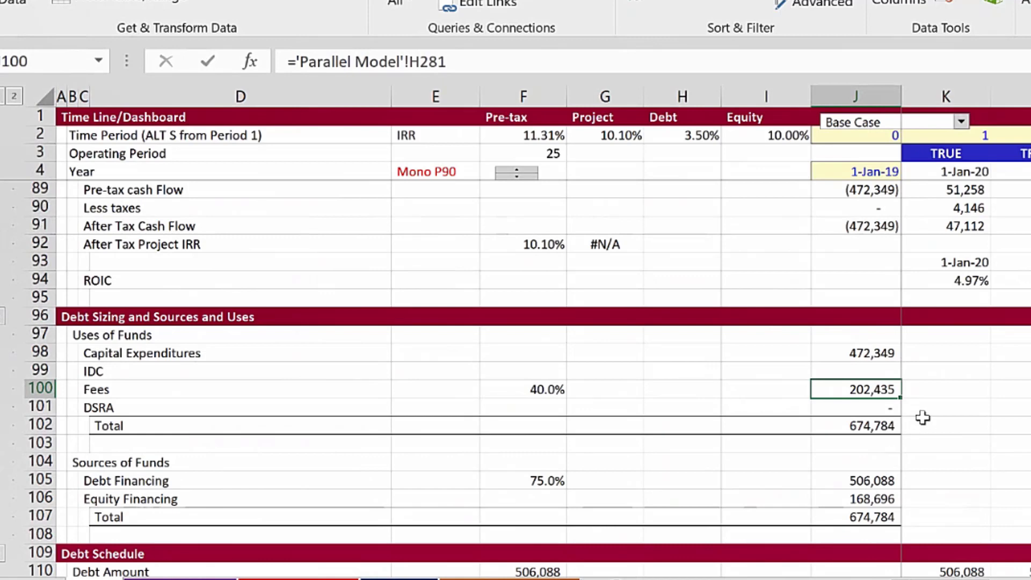
Calculate the fee in K100 beside the Fees amount as =F100 * J105, the fee percentage times Debt Financing
click(960, 388)
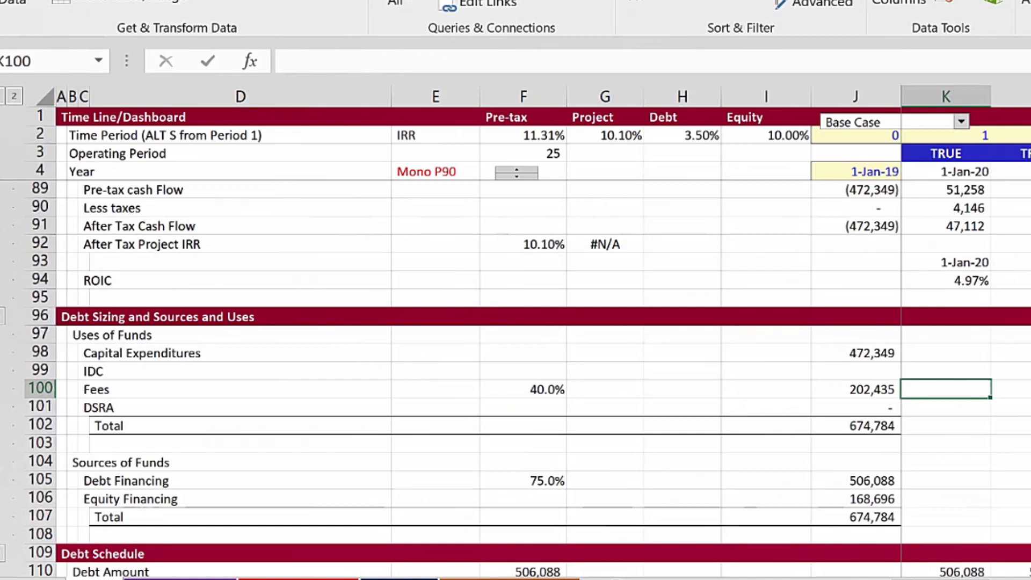
text(=)
key(Left)
key(Left)
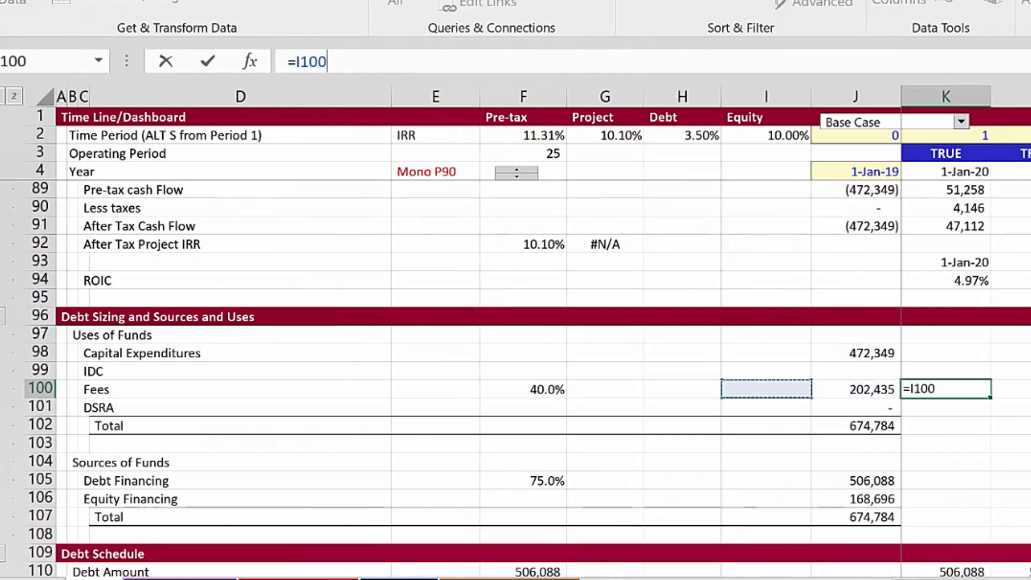
key(Left)
key(Left)
key(Left)
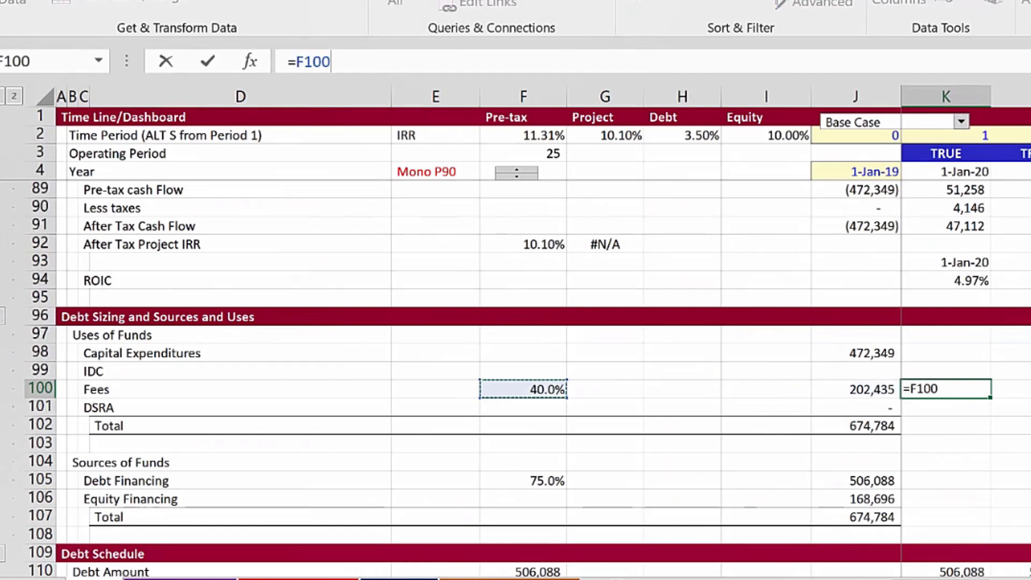
text(*)
key(Down)
key(Down)
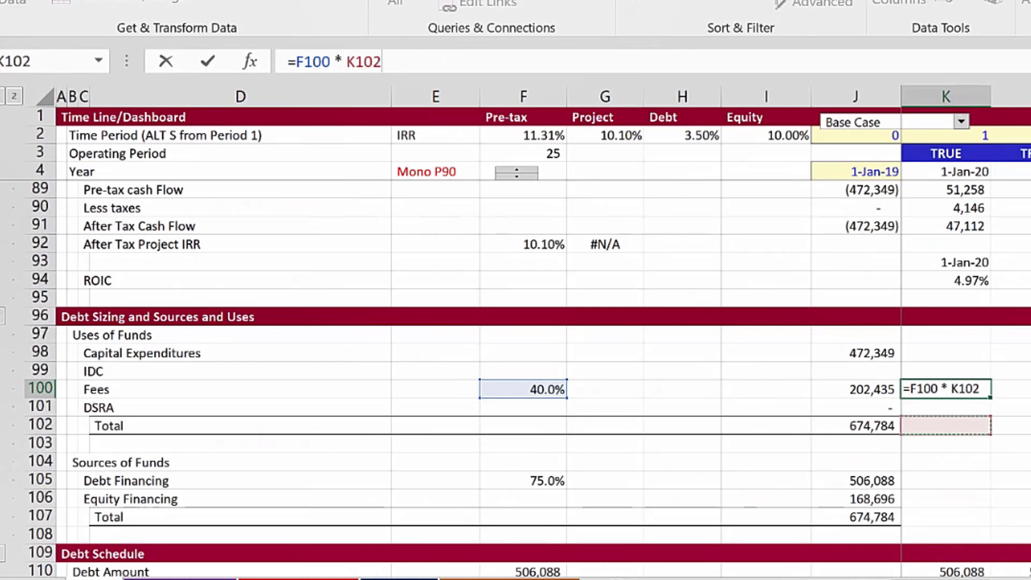
key(Down)
key(Down)
key(Down)
key(Left)
key(ctrl+Return)
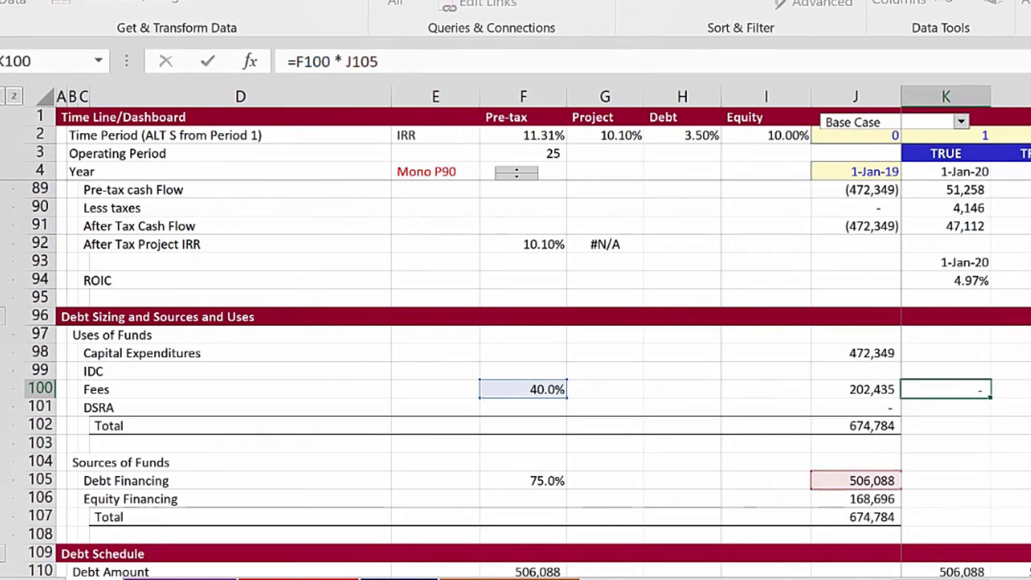
Enter =J100 - K100 in L100 to compare the linked fee with the calculated fee
key(Right)
text(=)
key(Left)
key(Left)
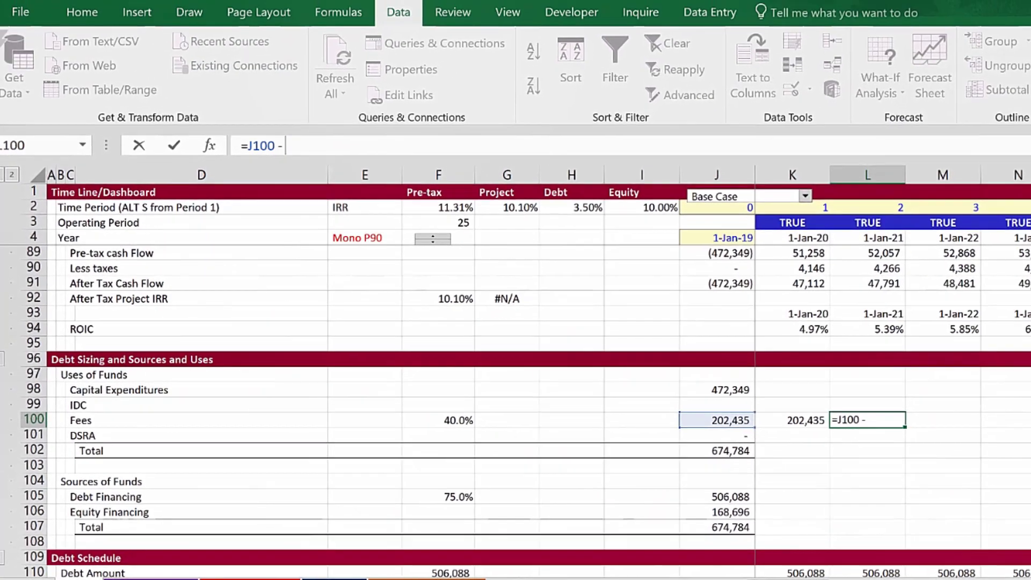
text(-)
key(Left)
key(ctrl+Return)
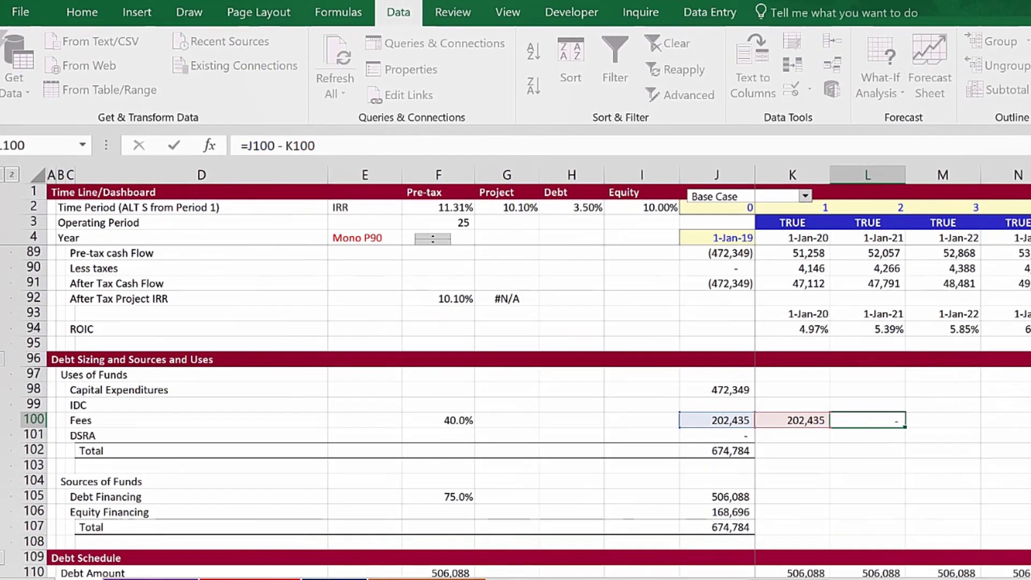
Label the two fee check cells with the headings "Calculated" in K99 and "Check" in L99
key(Left)
key(Up)
text(C)
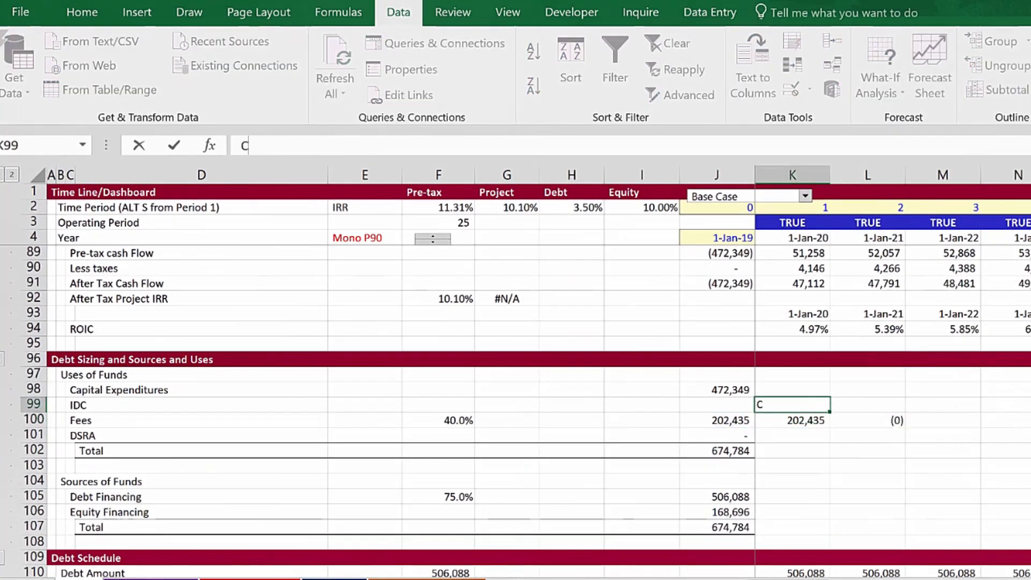
text(alculated)
key(Tab)
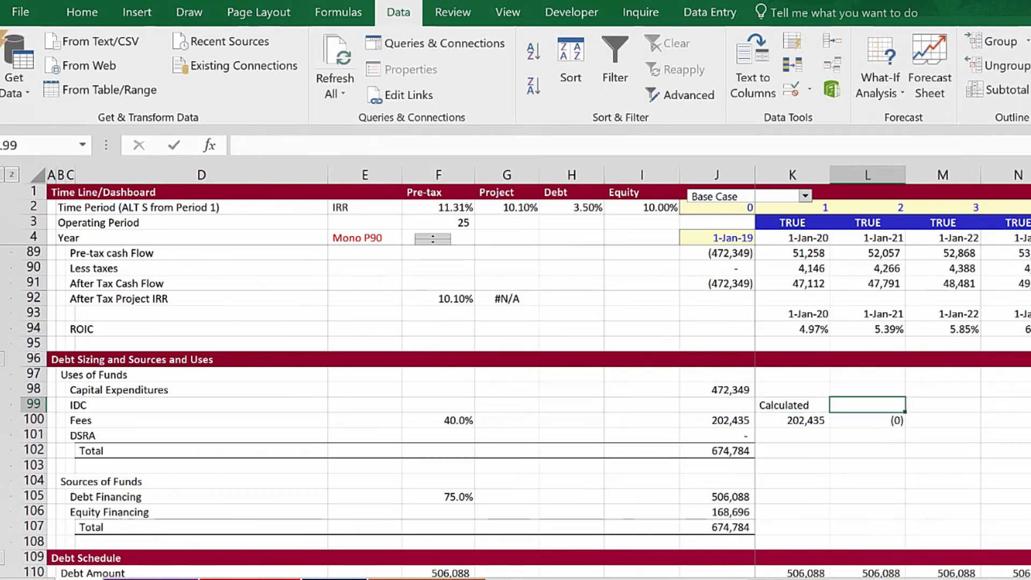
text(Check)
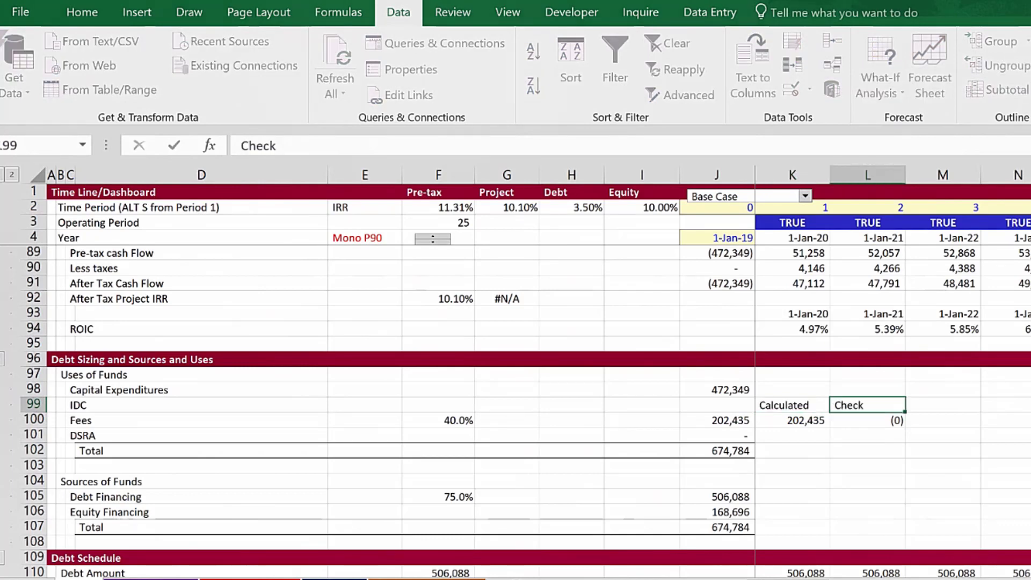
Center the Calculated and Check headings in K99:L99 horizontally
key(Left)
key(Right)
key(Left)
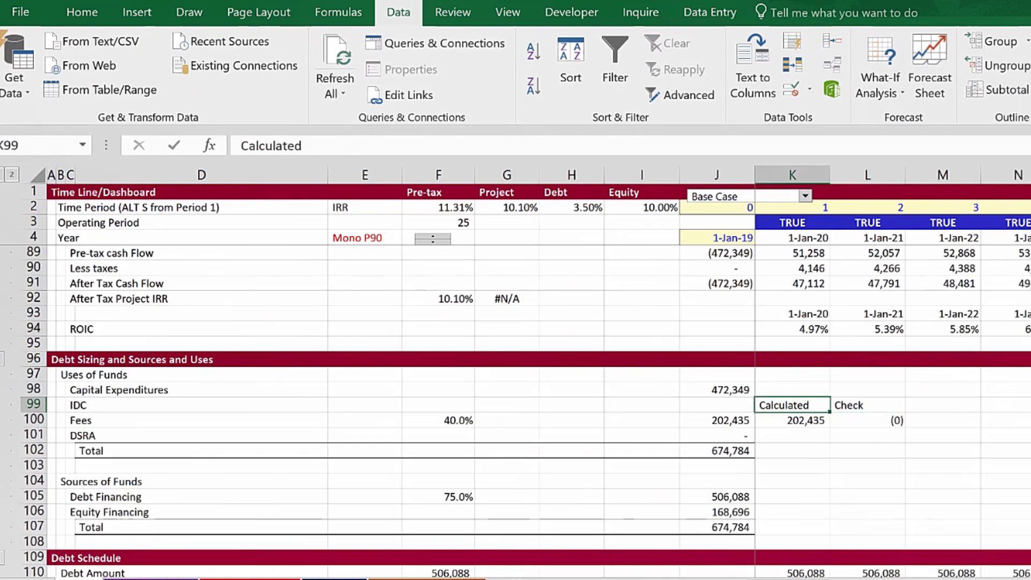
key(shift+Right)
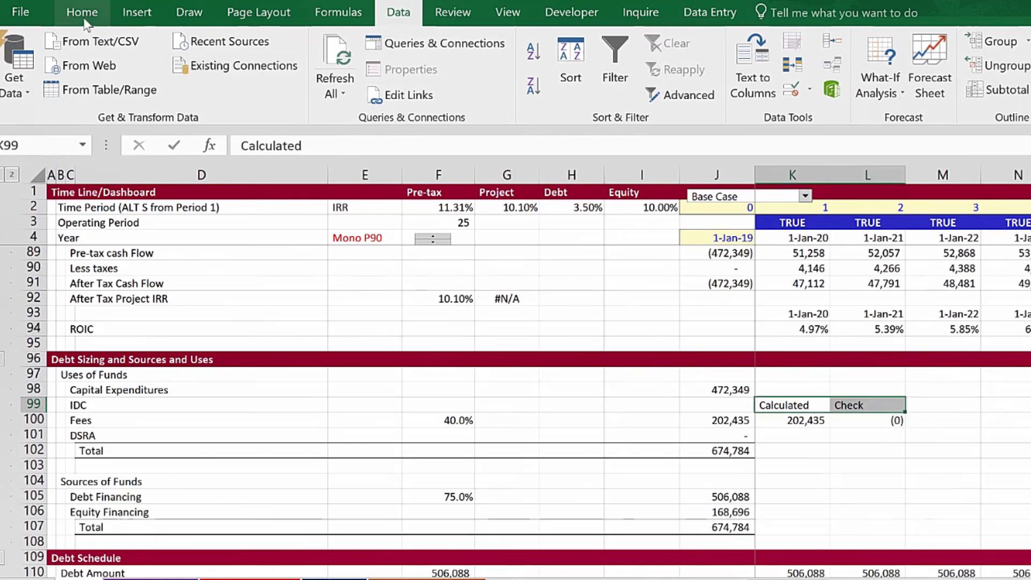
click(84, 13)
click(326, 85)
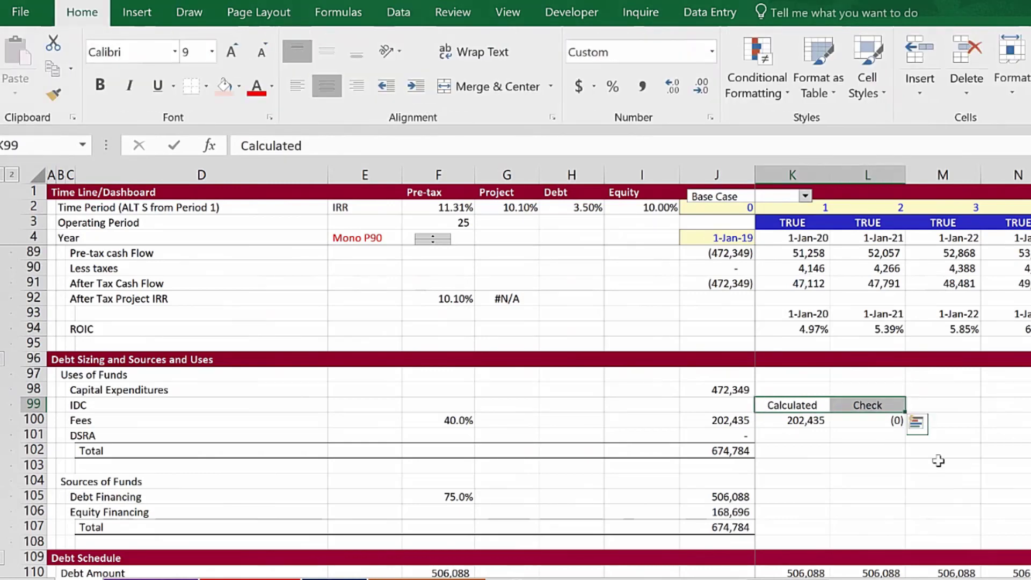
click(941, 480)
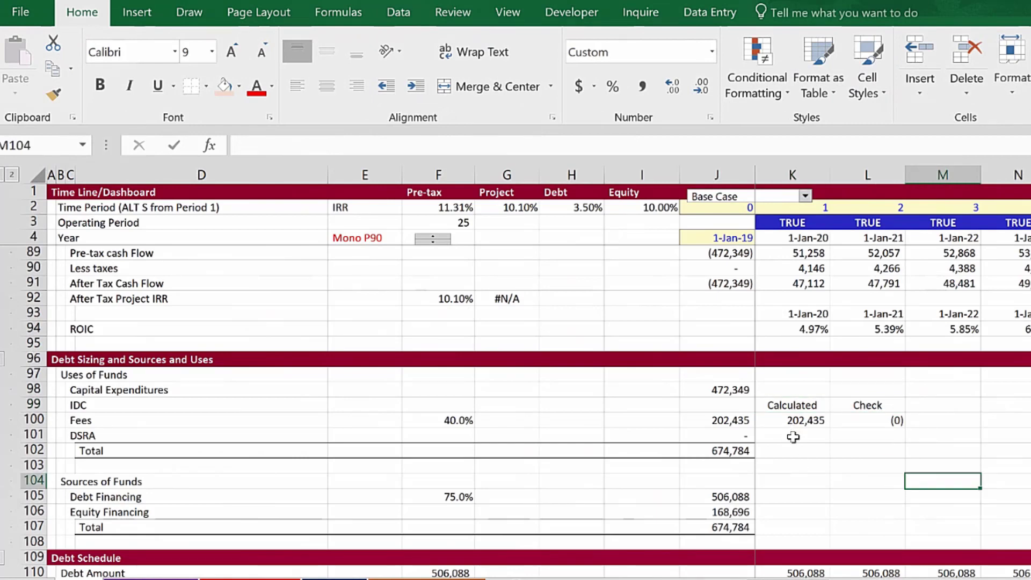
Apply borders around all cells of the fee check block K99:L100
click(799, 450)
drag(820, 411, 884, 422)
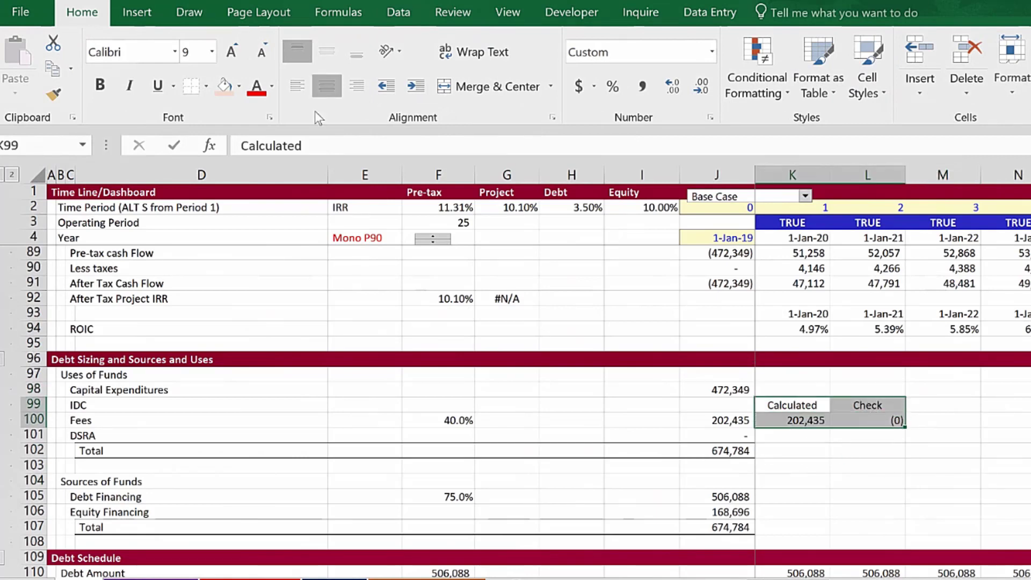
click(206, 91)
click(217, 249)
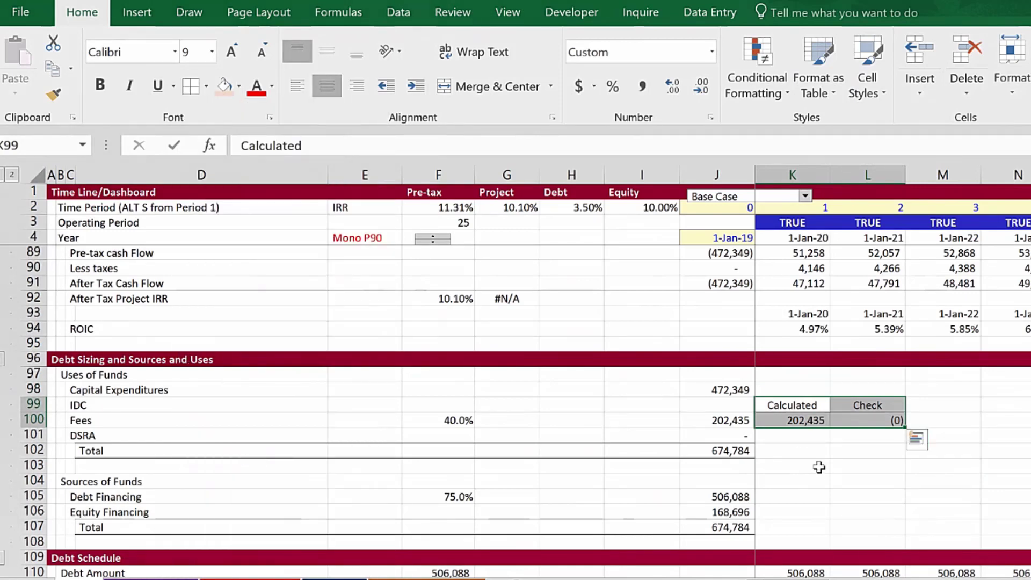
click(827, 466)
Center the contents of the whole fee check block K99:L100, including the values in row 100
drag(859, 420, 806, 405)
click(326, 86)
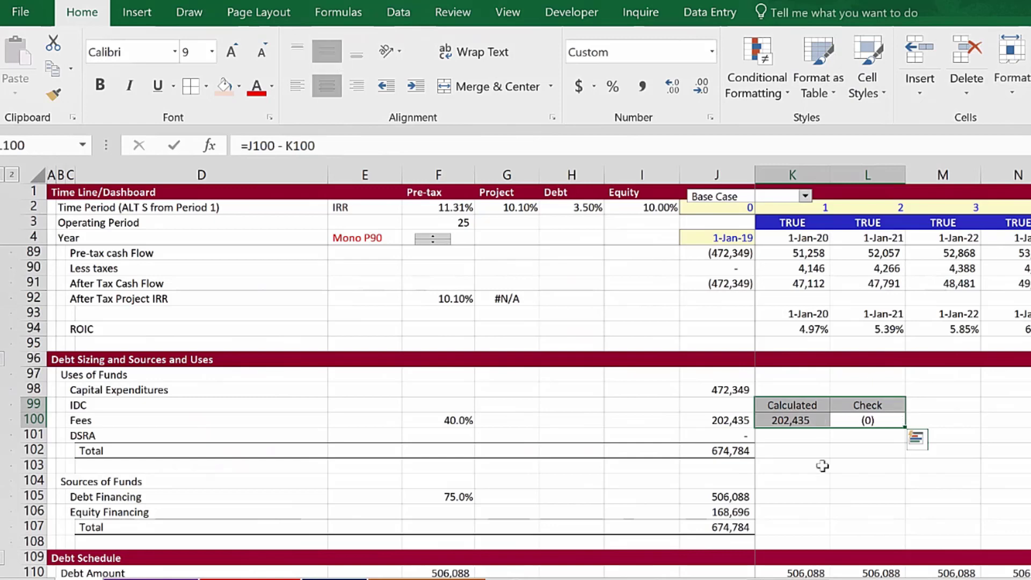
click(805, 466)
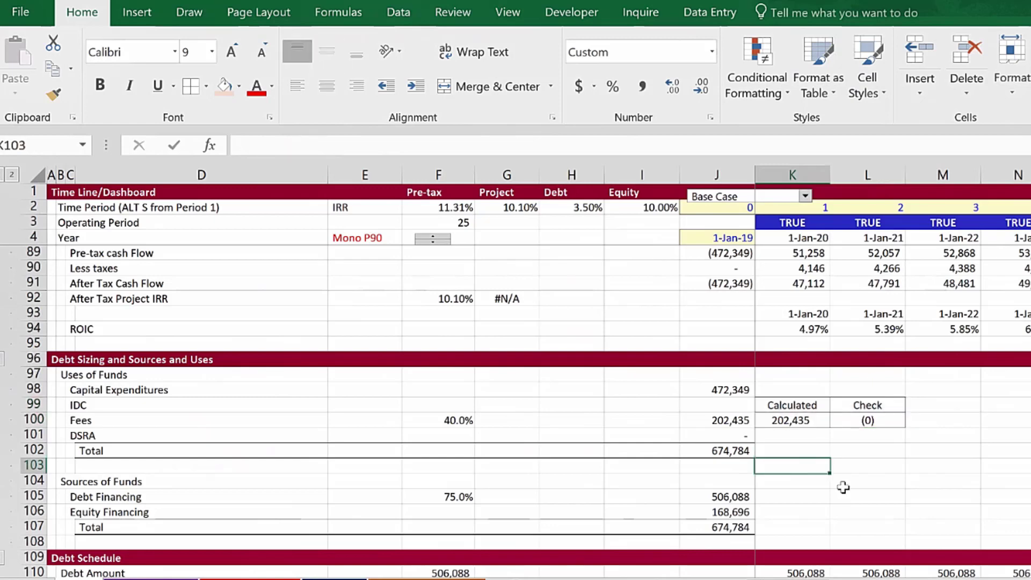